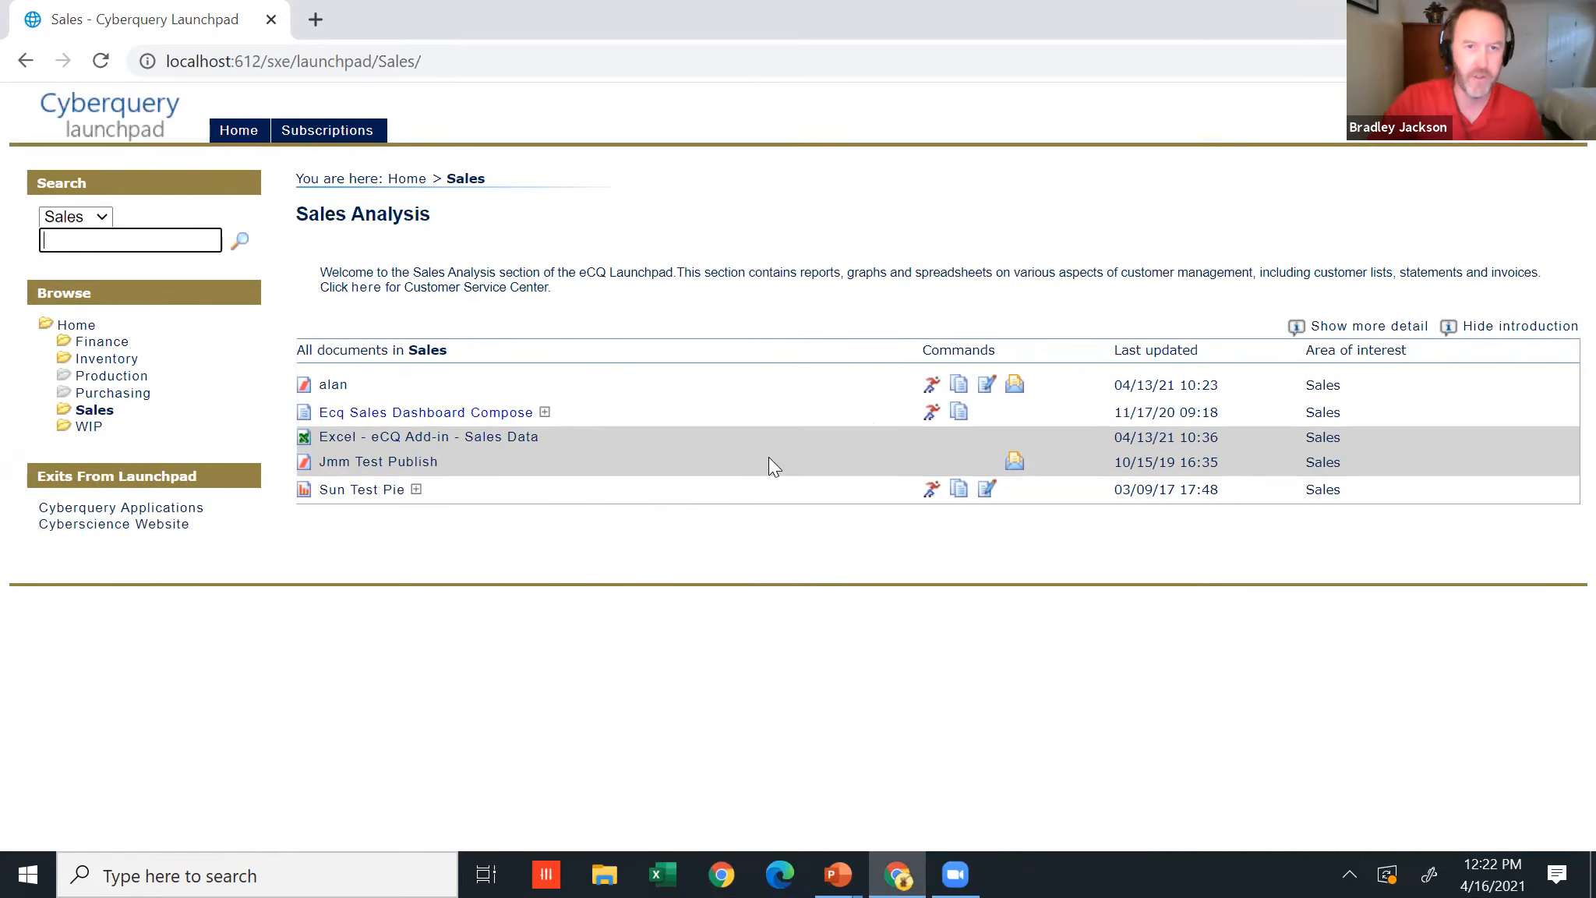
Run the first report in the Sales documents list and return to that list.
click(931, 393)
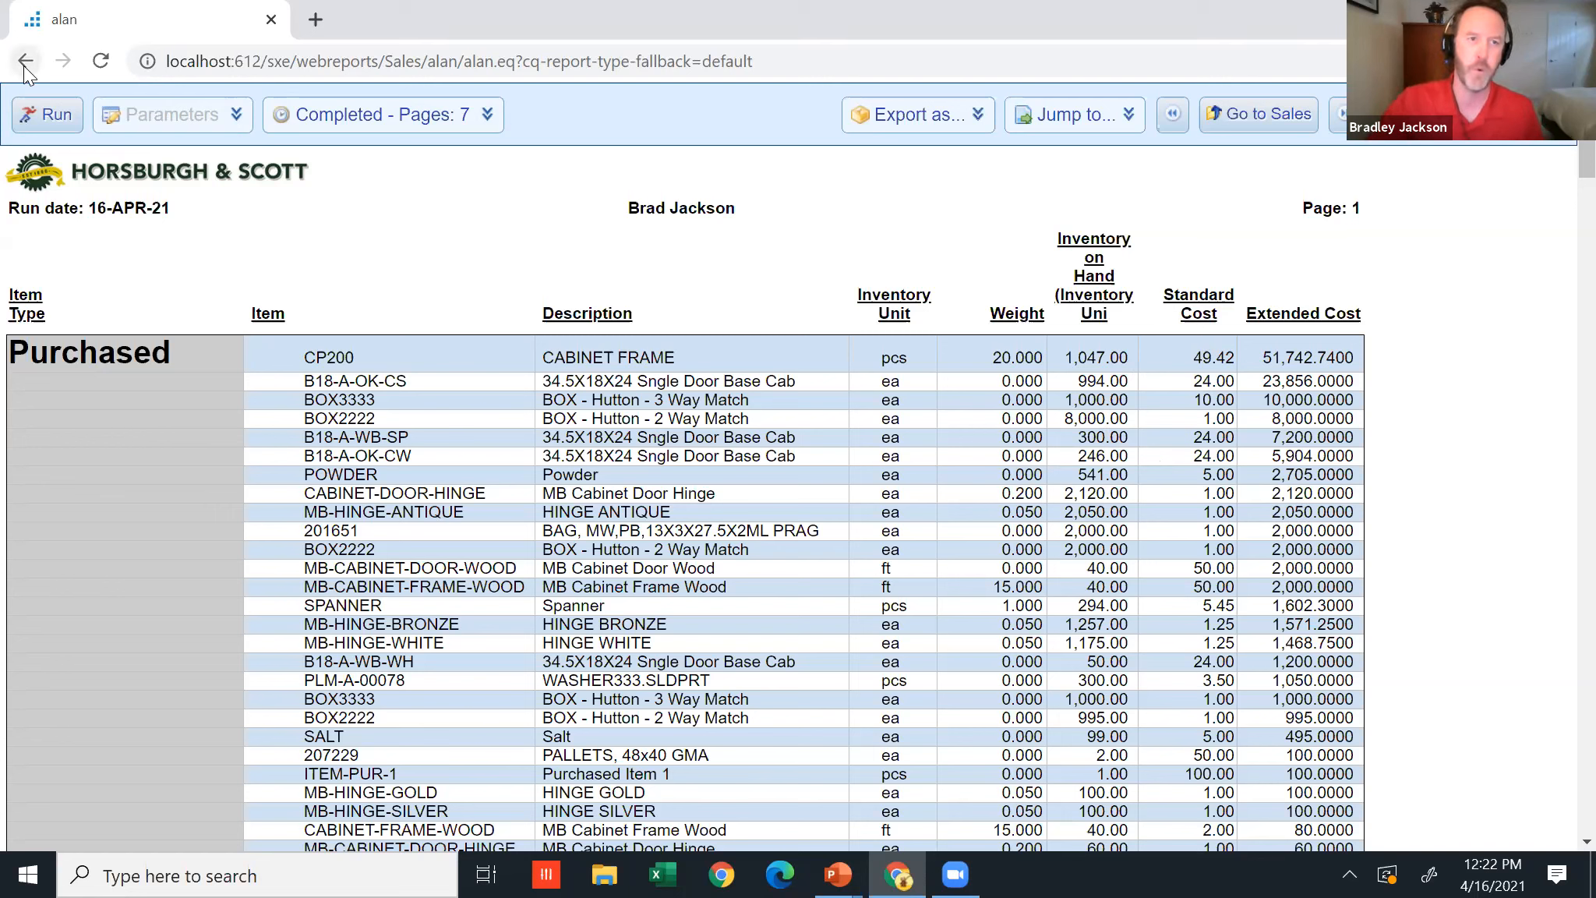
drag(25, 72, 25, 72)
click(78, 95)
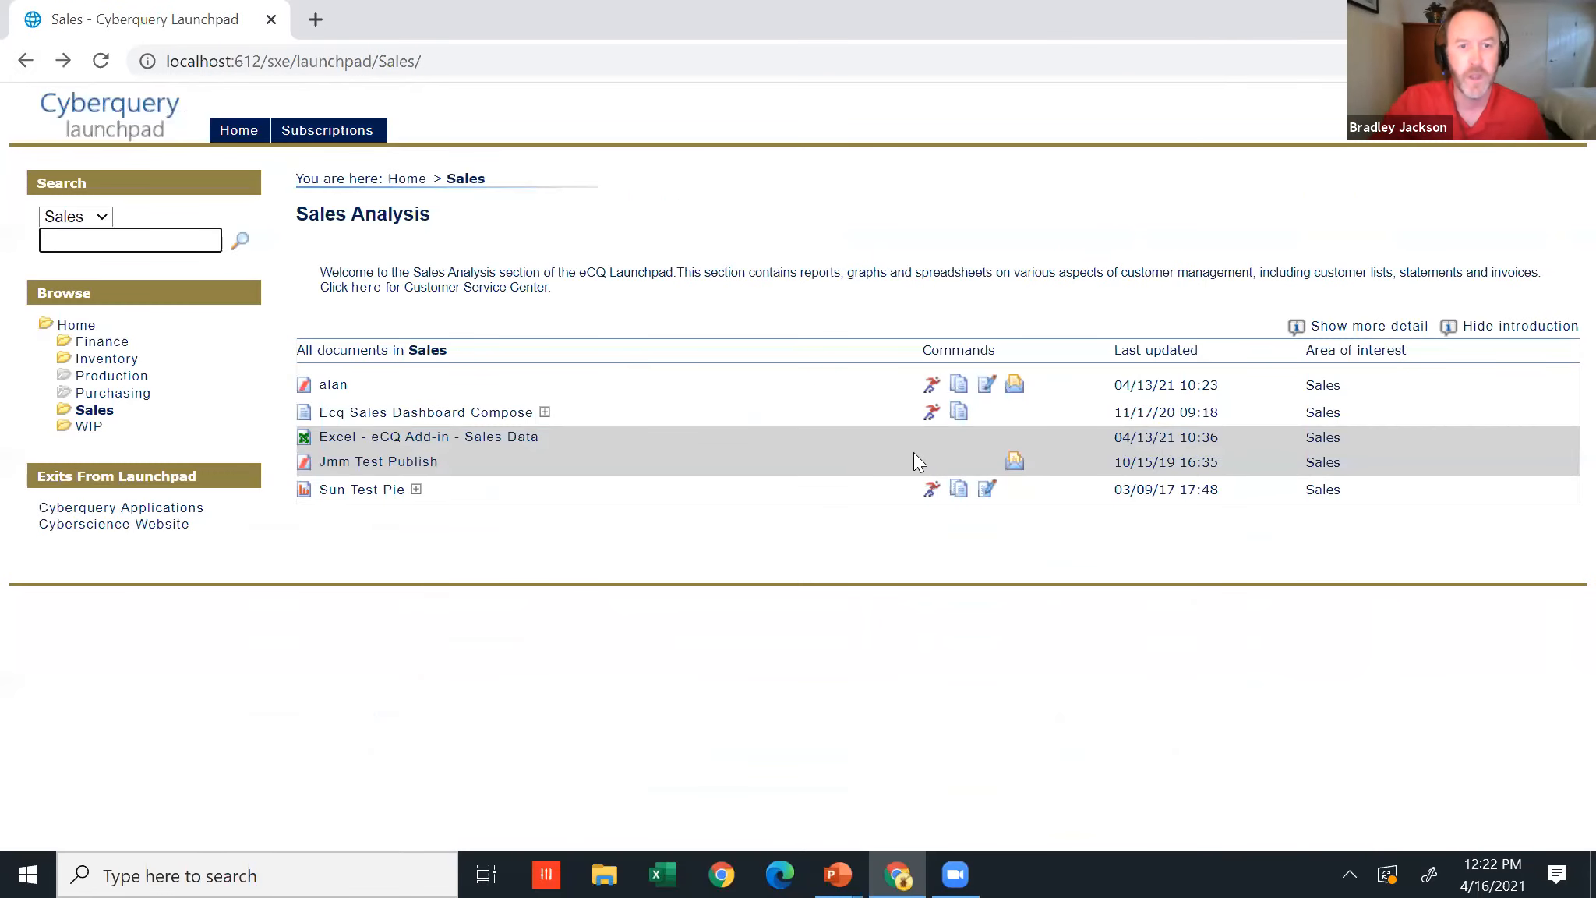
Download the "Excel - eCQ Add-in - Sales Data" document and open the workbook in Excel.
click(515, 443)
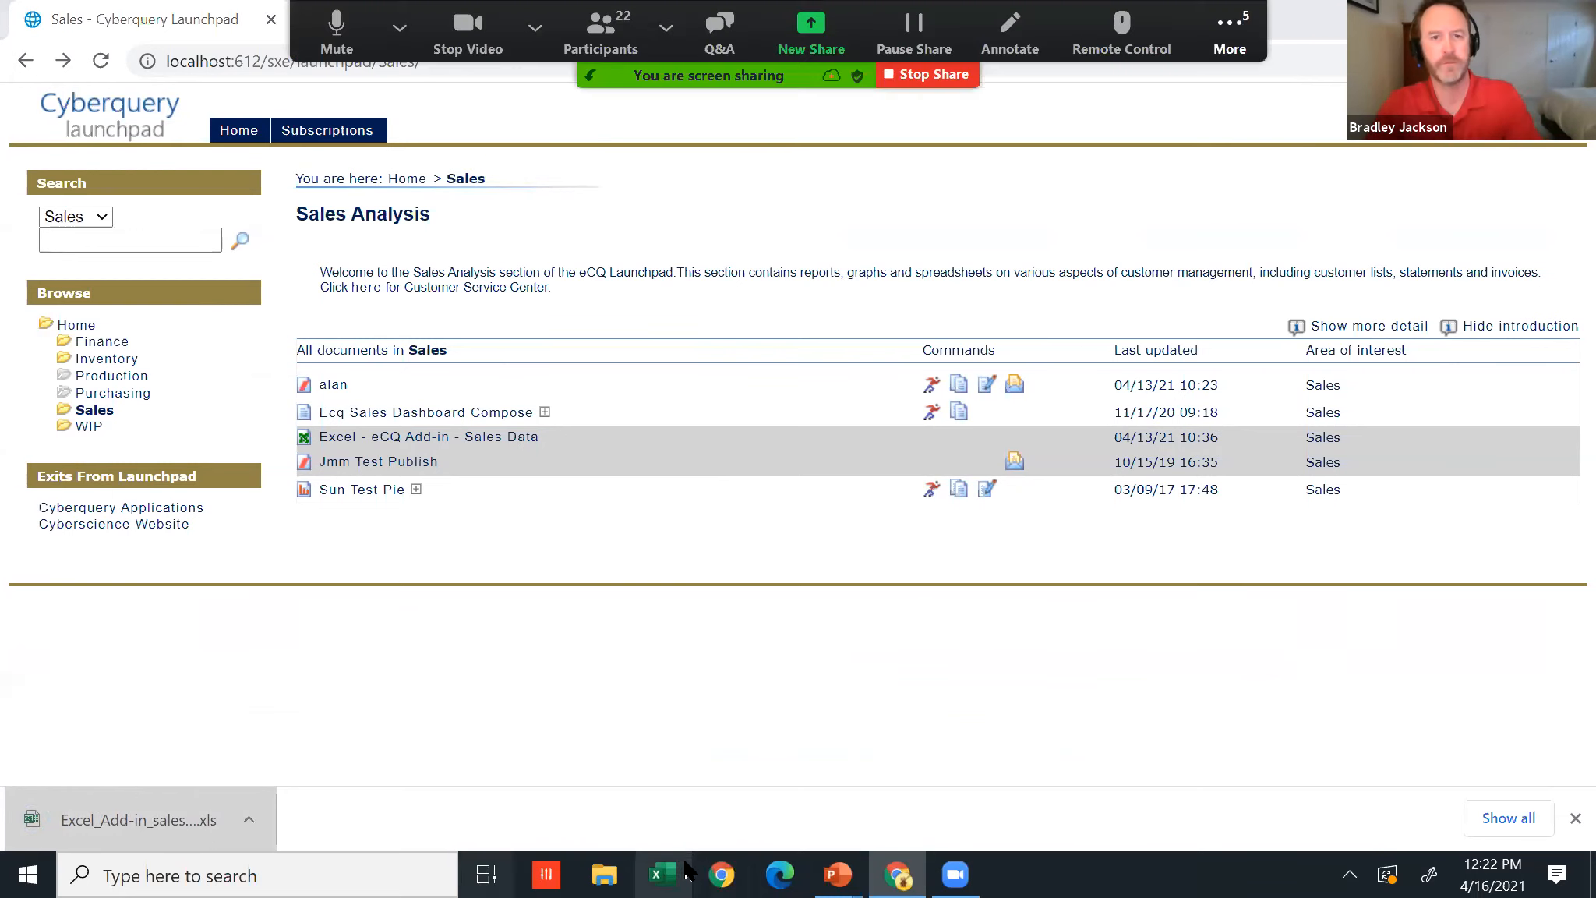
key(super+Tab)
key(super+Tab)
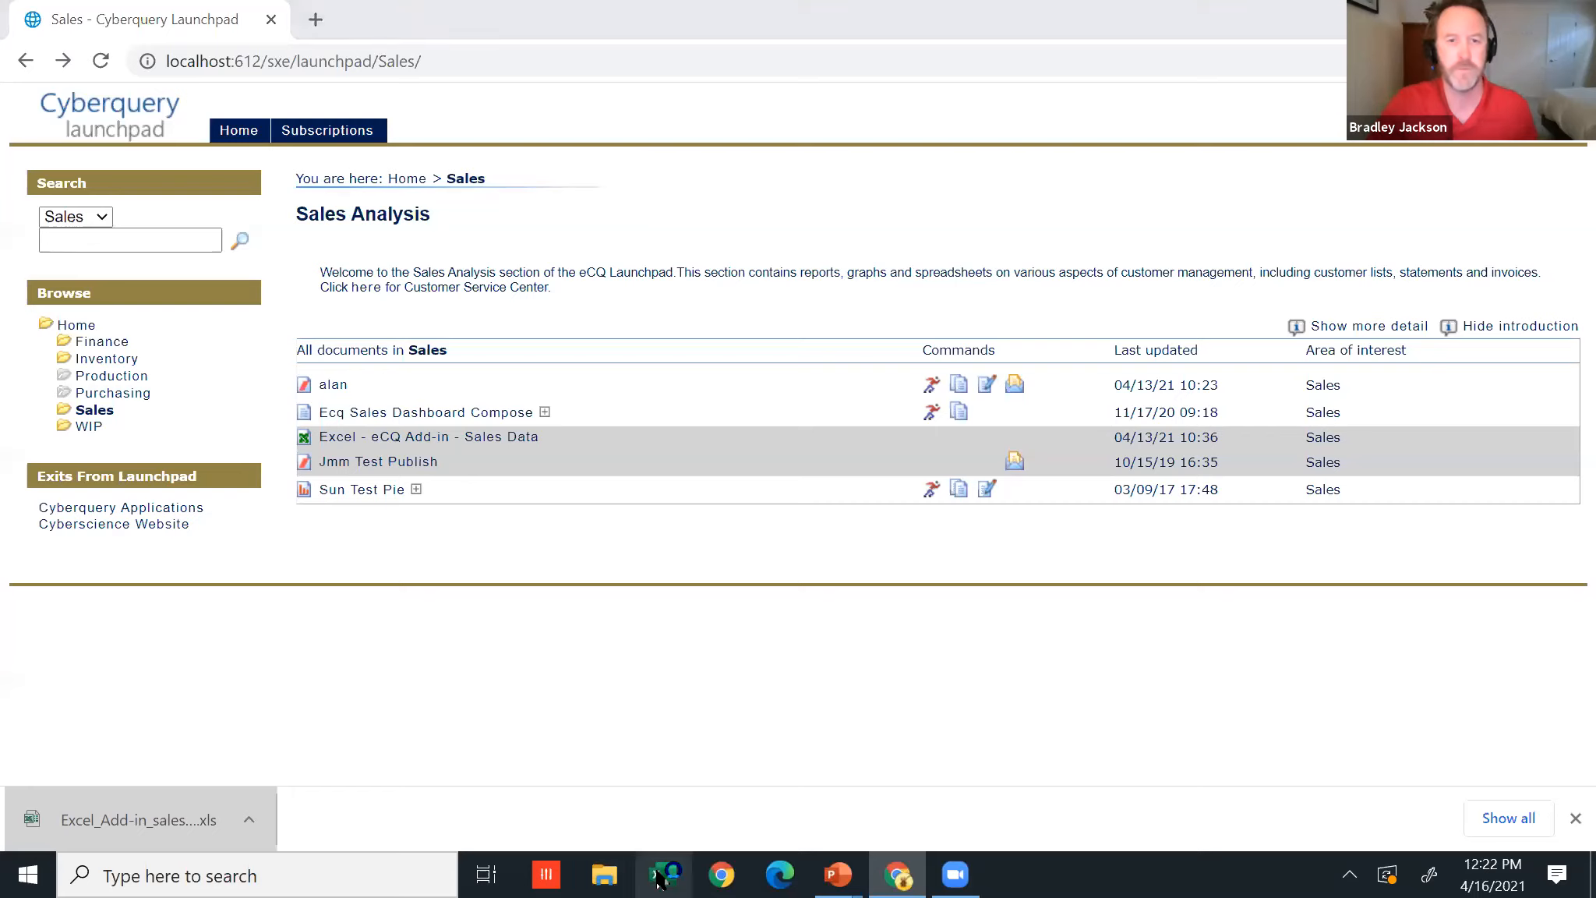
click(195, 818)
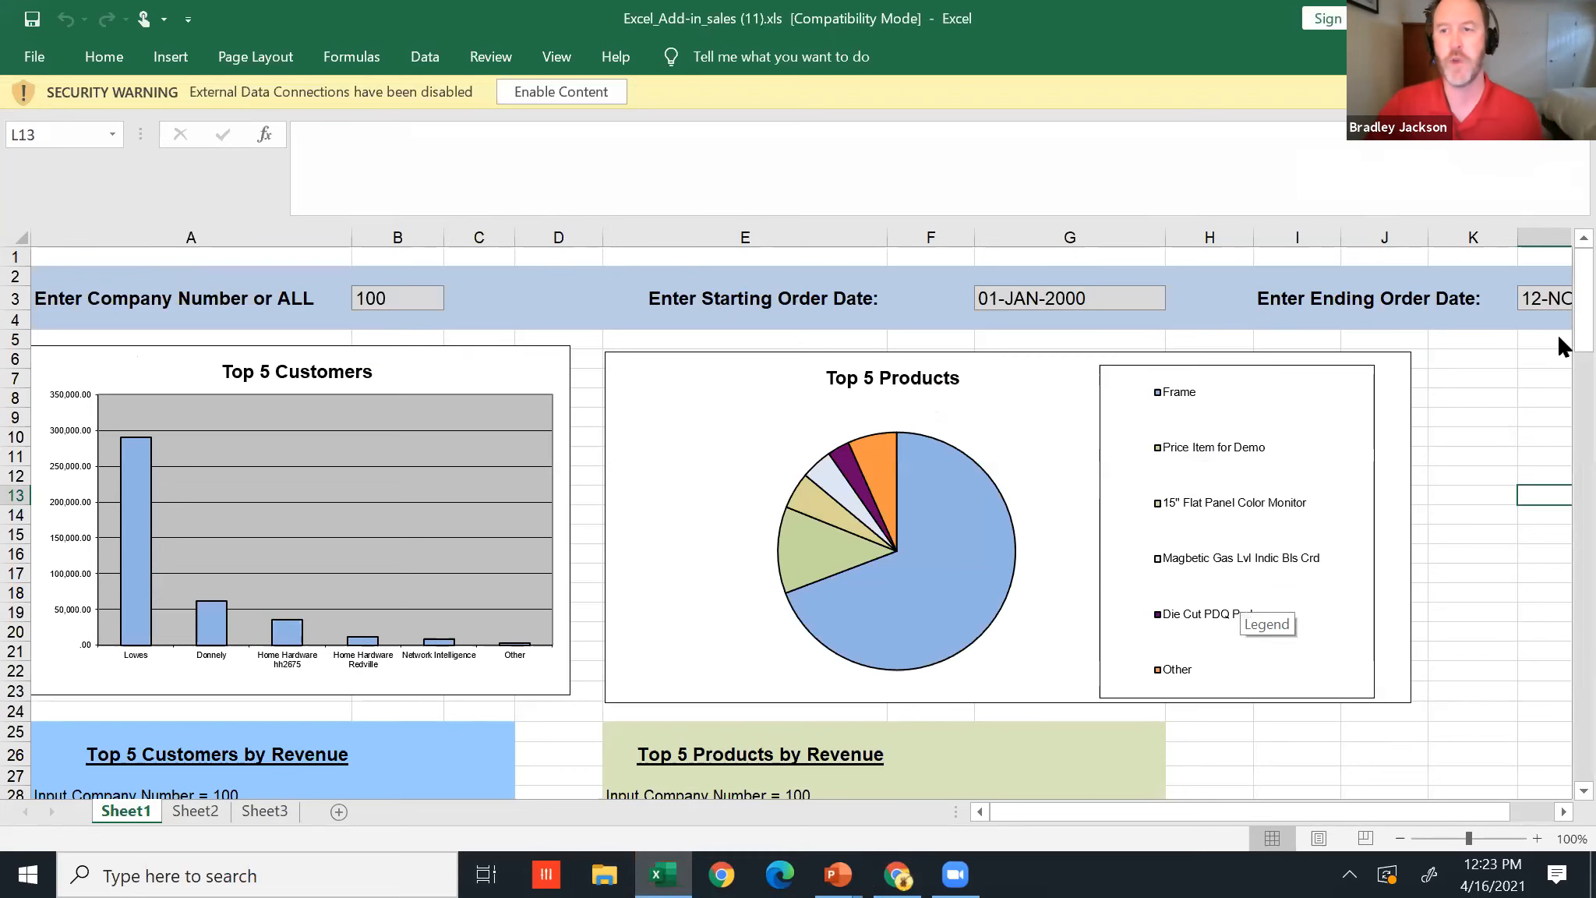
Examine the top-five tables, Customer Order Details and Local Calculations on Sheet1, and switch back to the browser.
drag(1557, 335, 1556, 435)
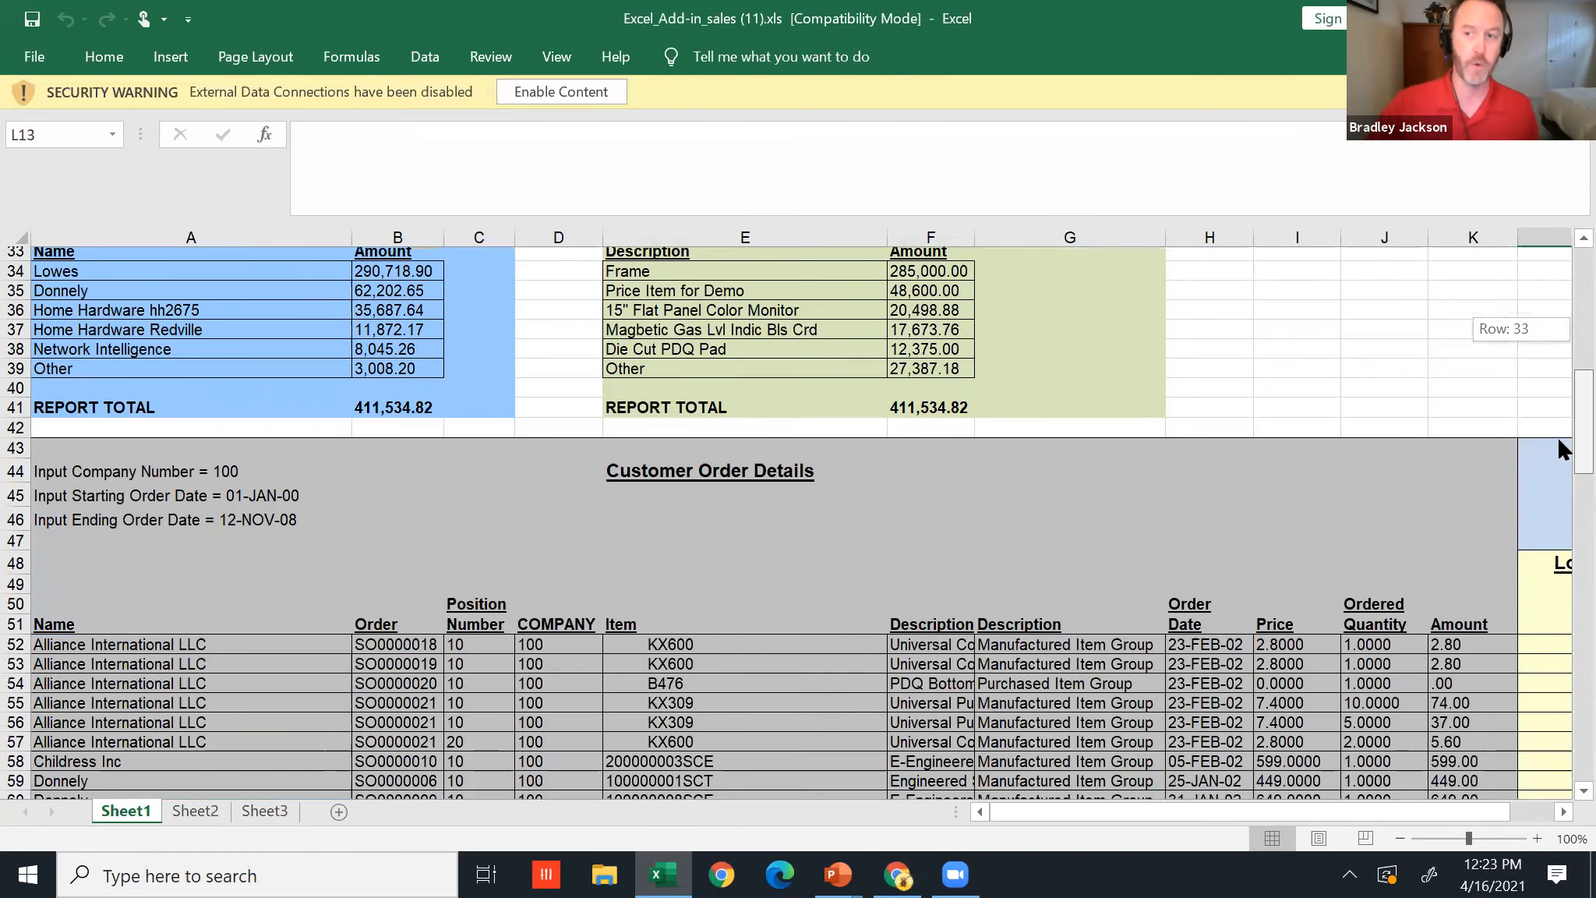
drag(1324, 812, 1368, 812)
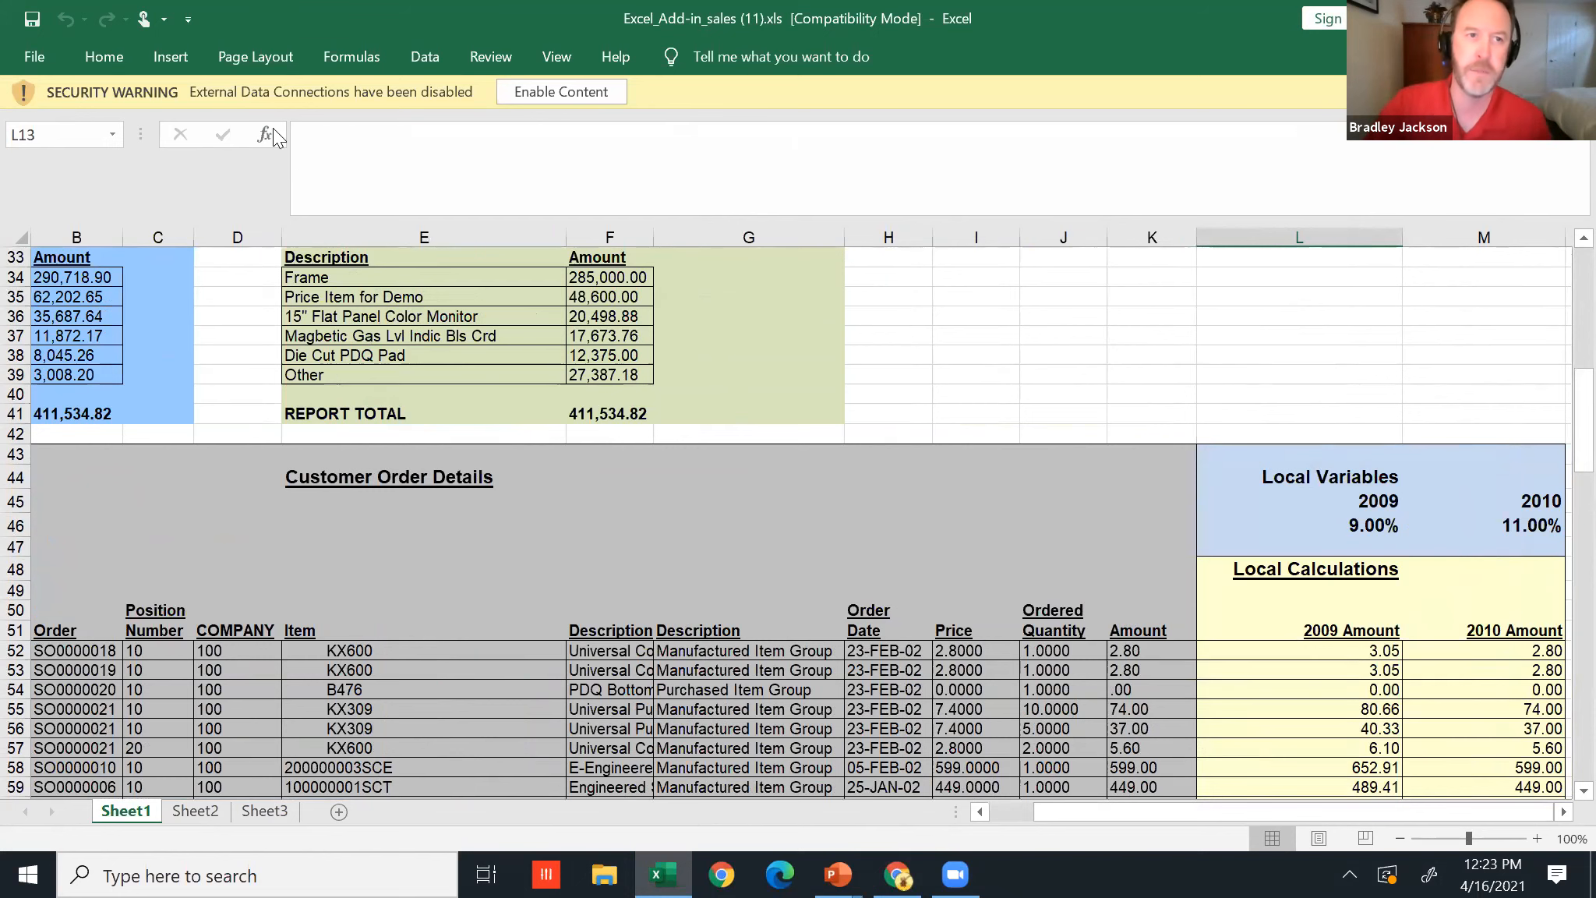
key(alt+Tab)
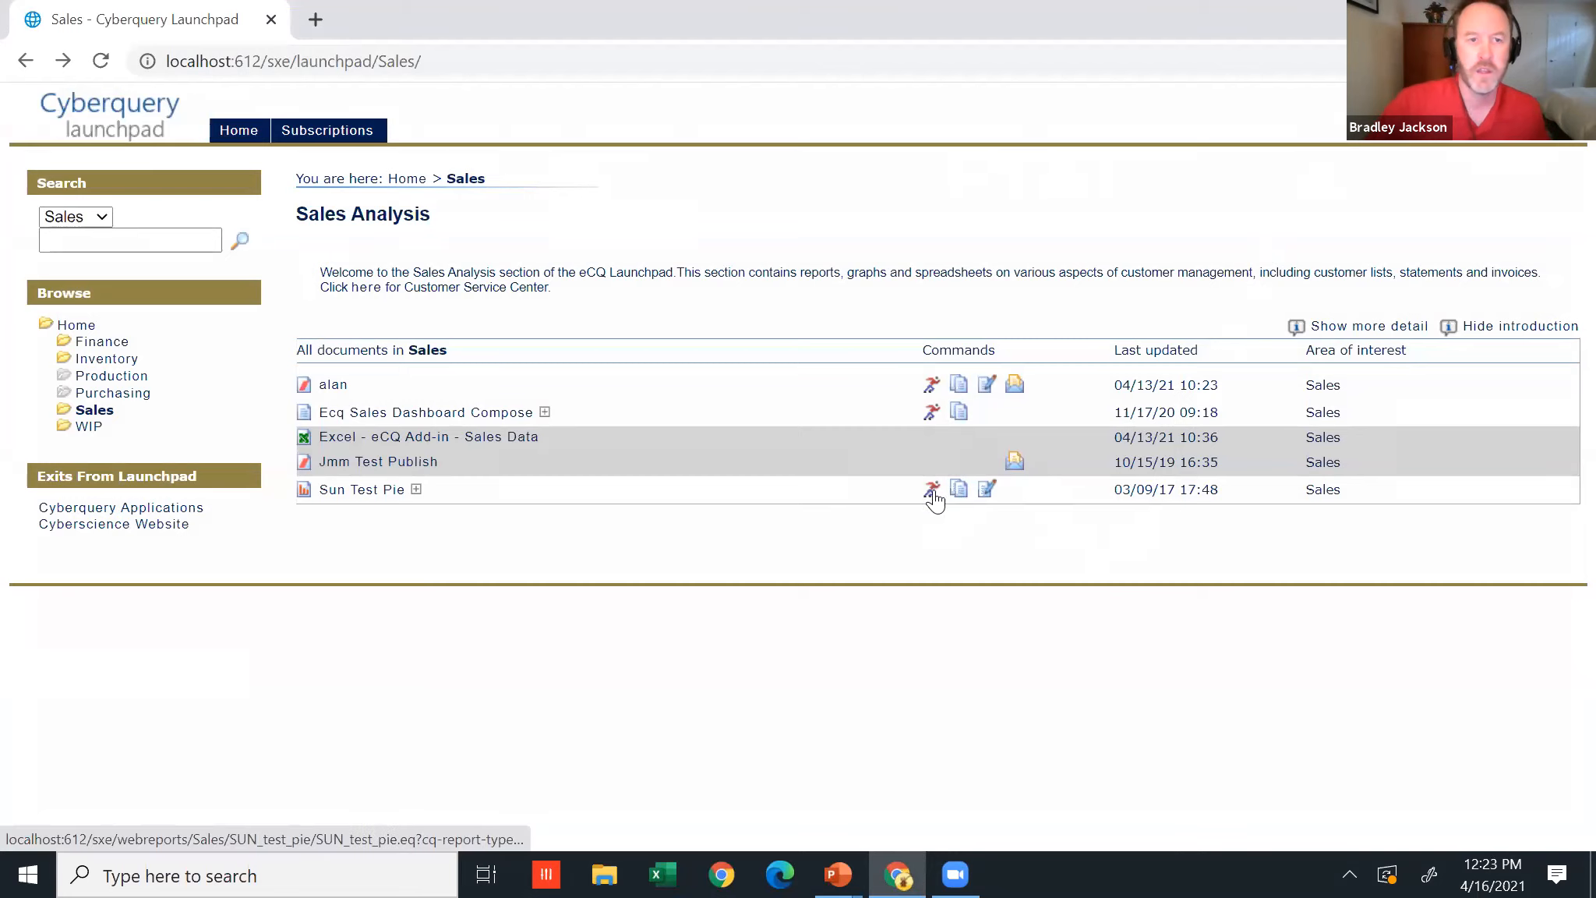
Run the Ecq Sales Dashboard Compose report and look over its charts and the YTD Invoiced Revenue table.
click(933, 411)
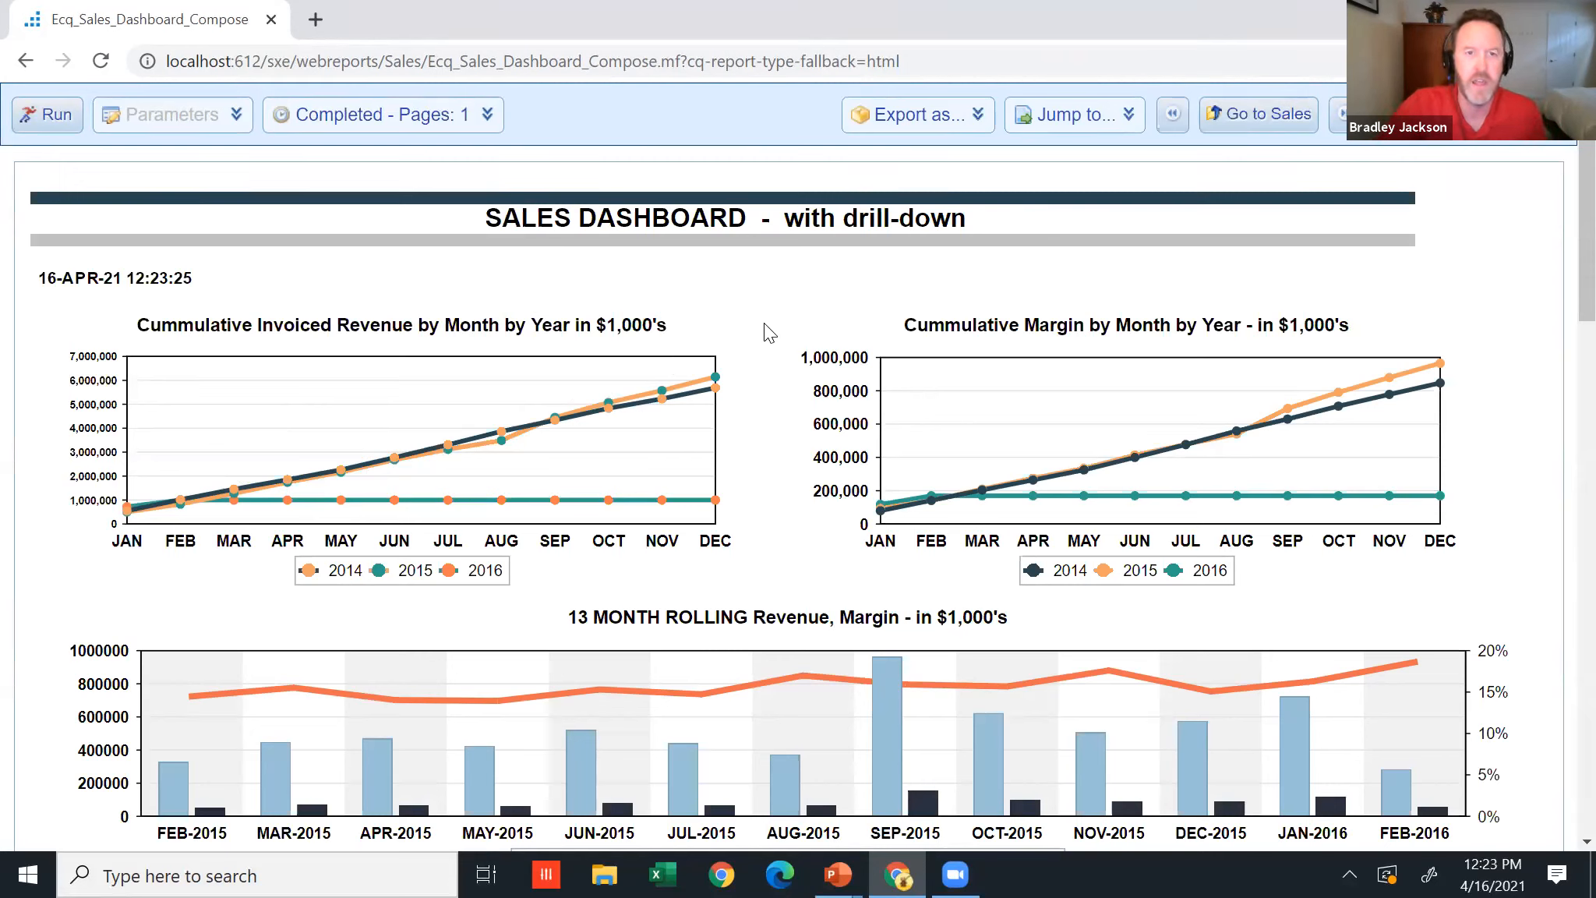
mouse_move(507, 439)
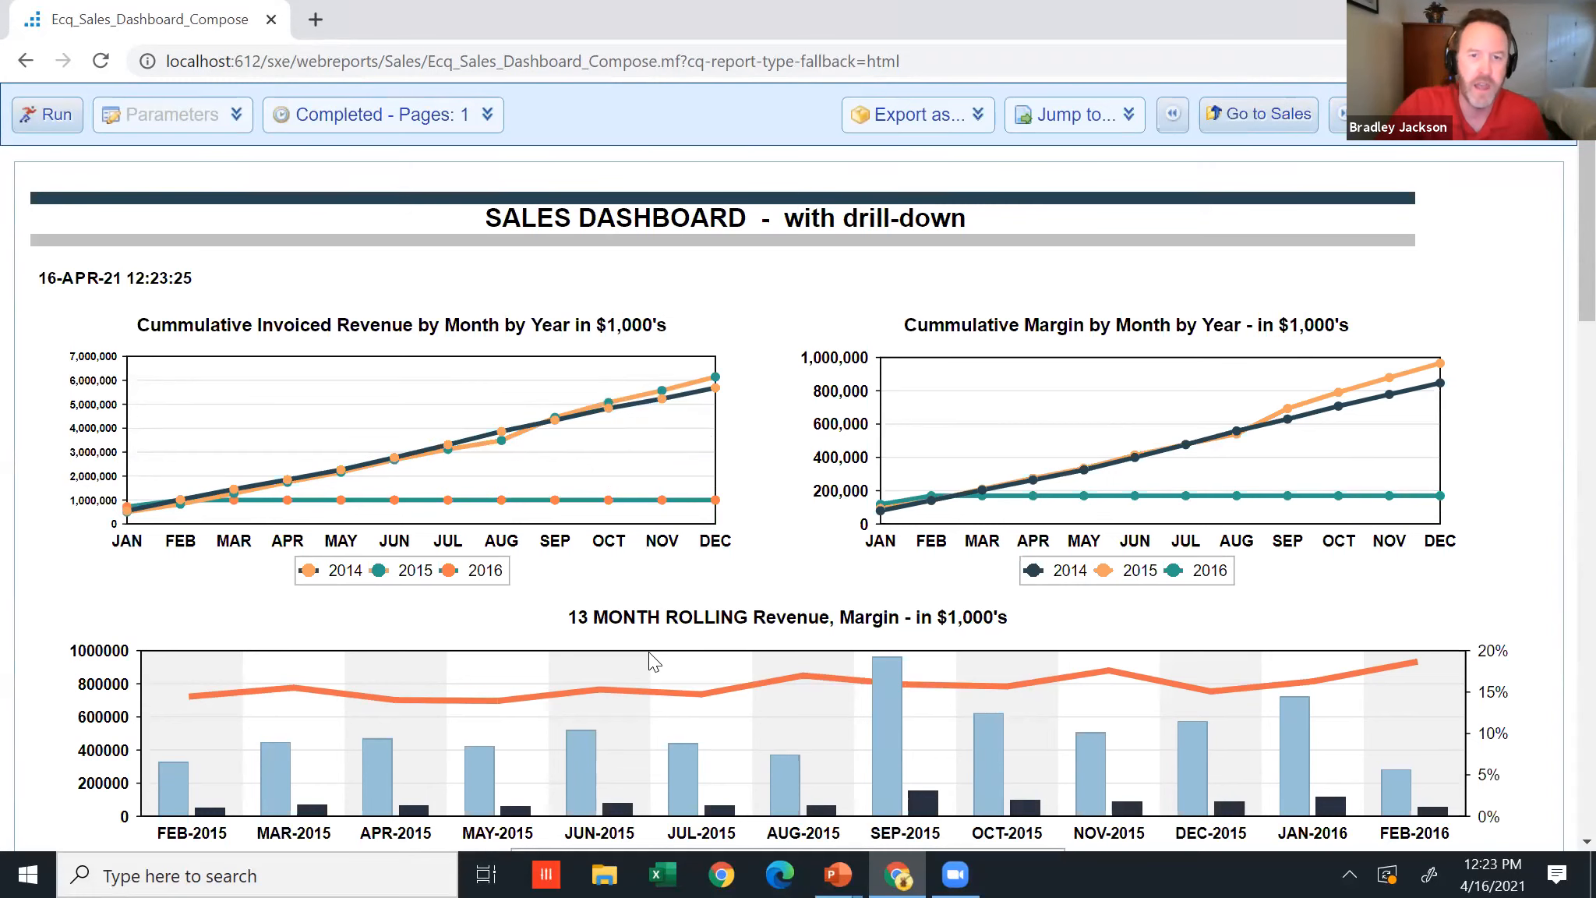
scroll(646, 646, down, 3)
scroll(362, 739, down, 1)
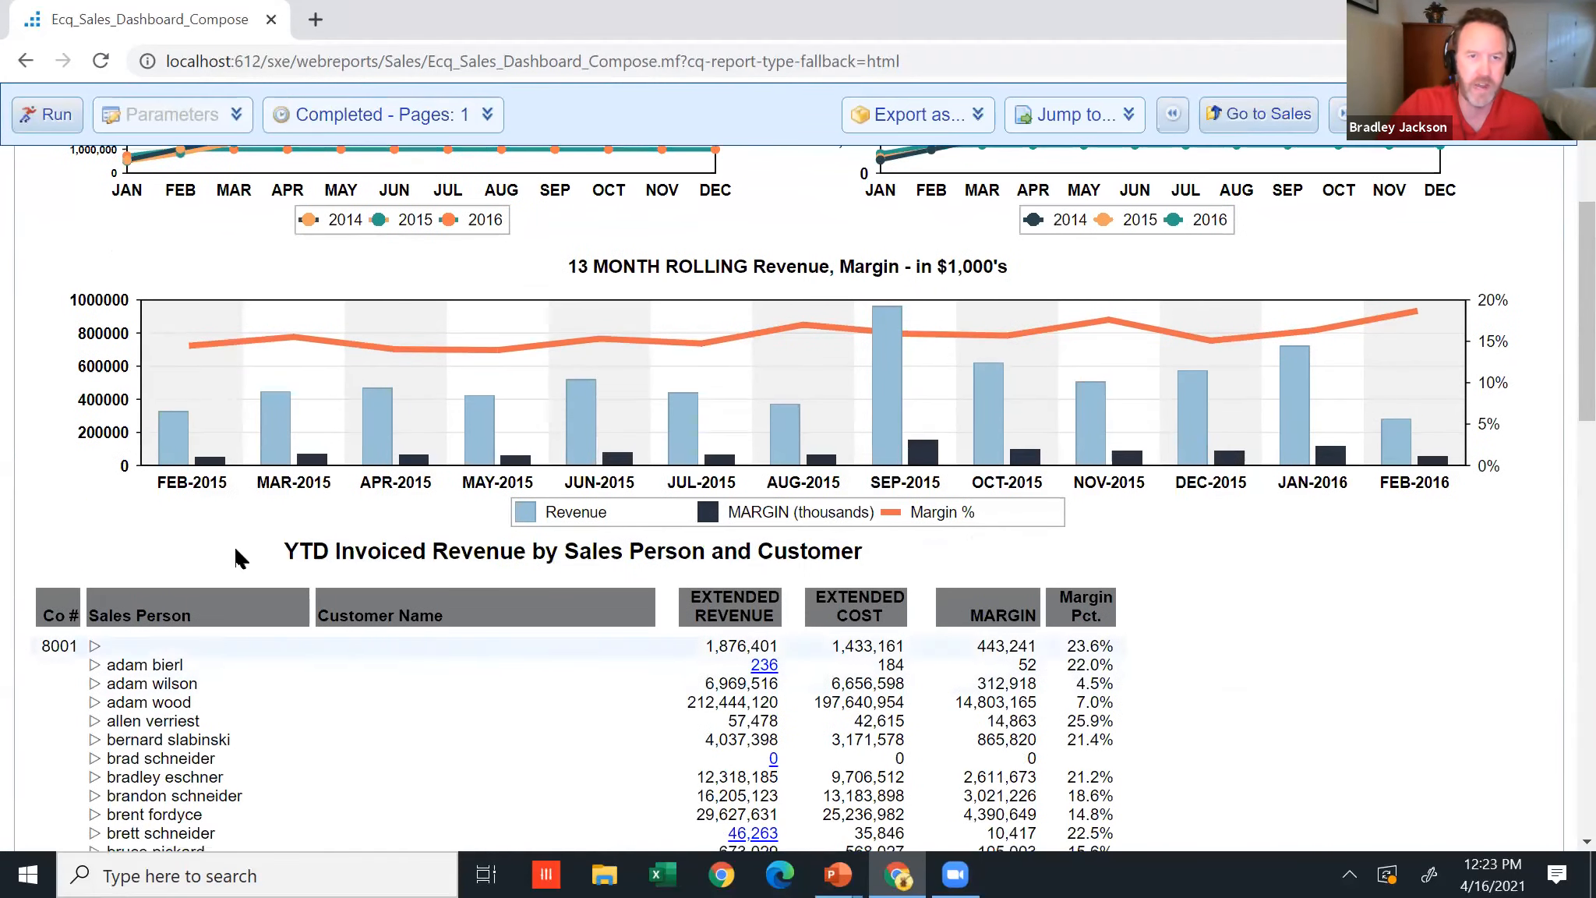
scroll(594, 568, up, 5)
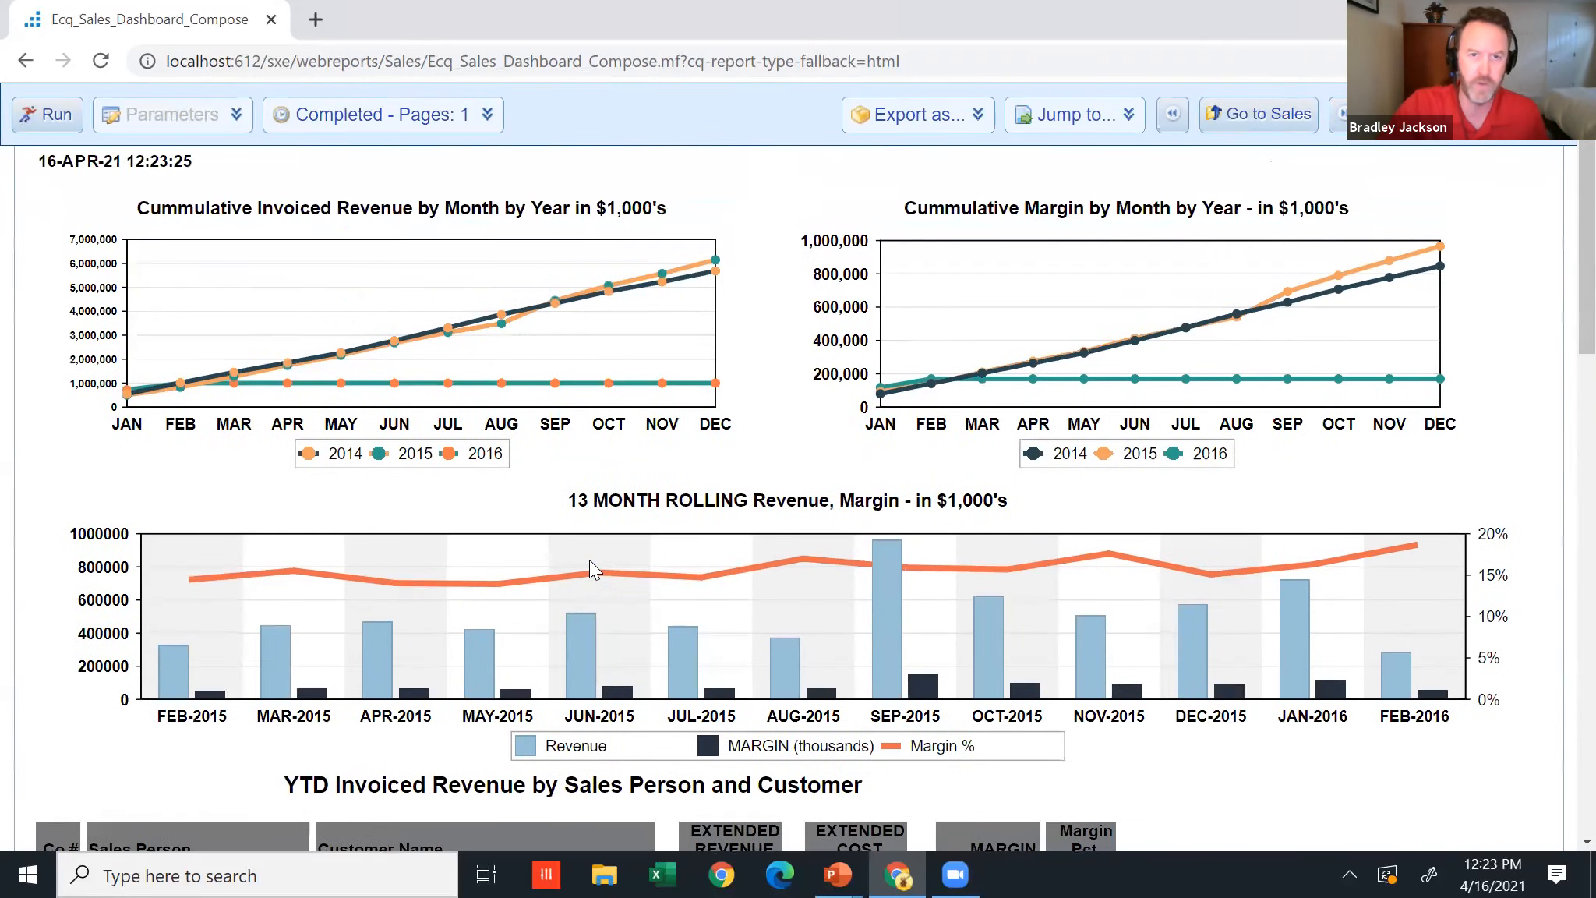
Drill down from the October 2014 point of the cumulative invoiced revenue chart to the YTD details.
mouse_move(606, 406)
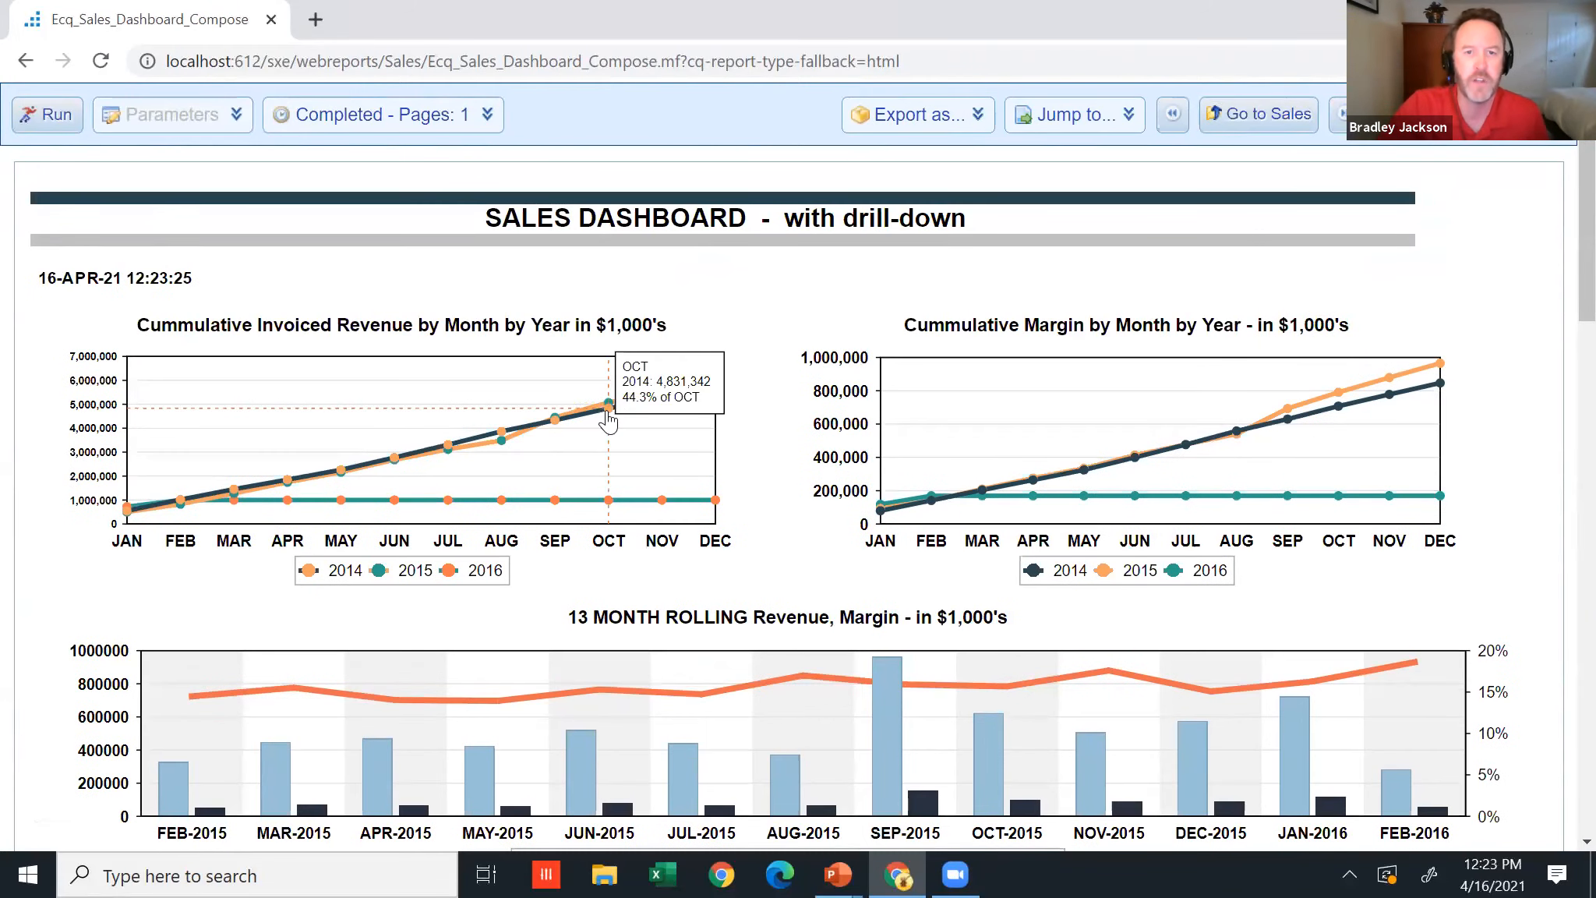
click(606, 412)
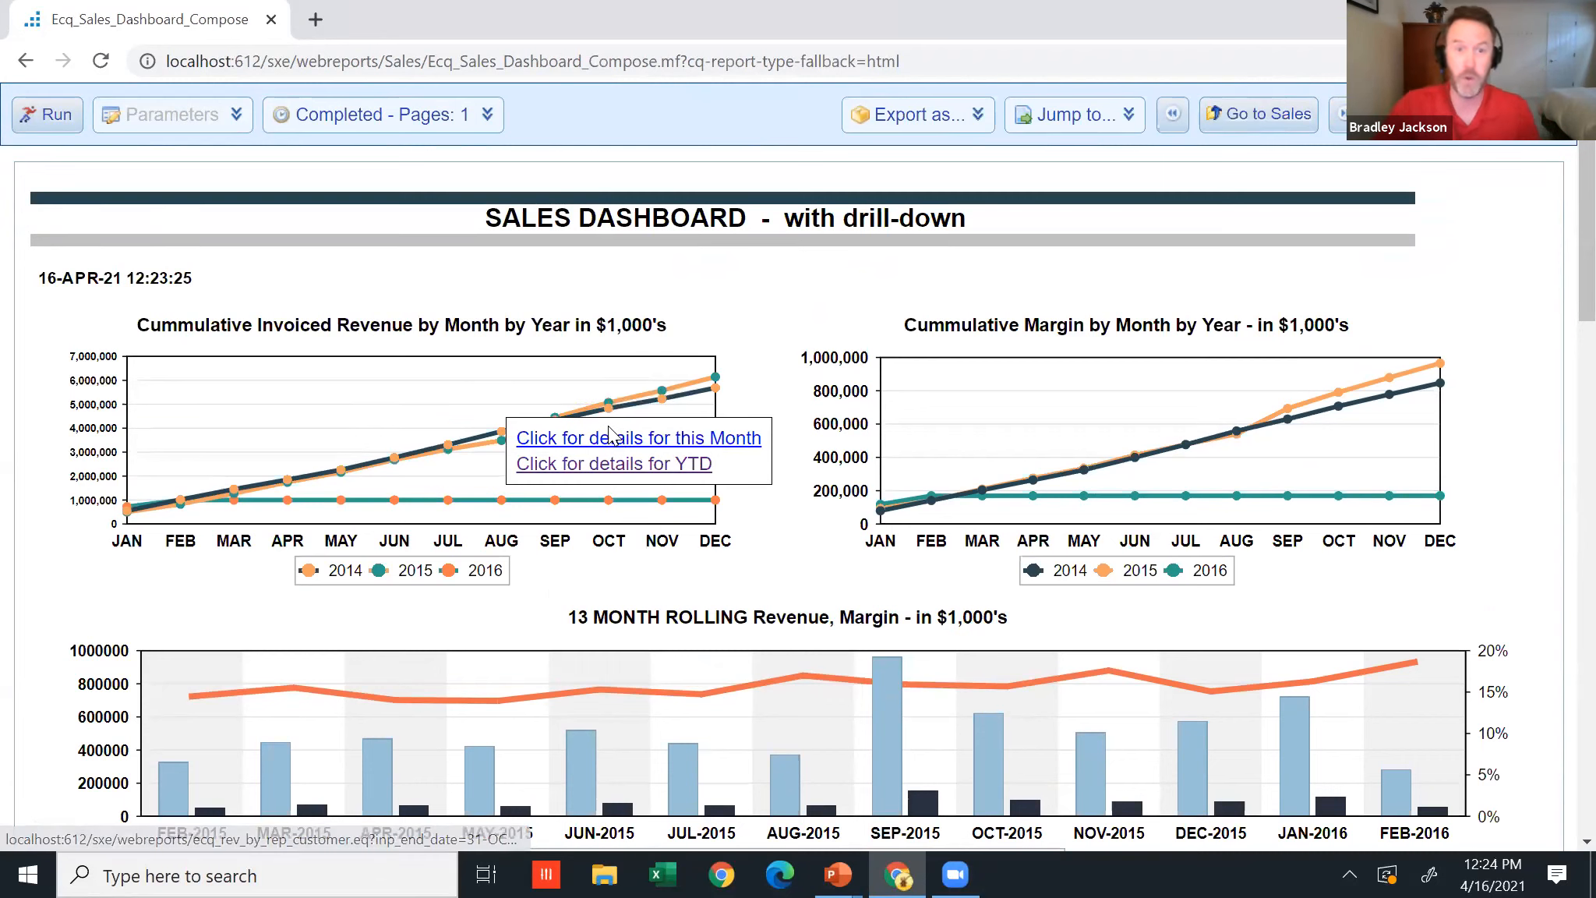
click(685, 463)
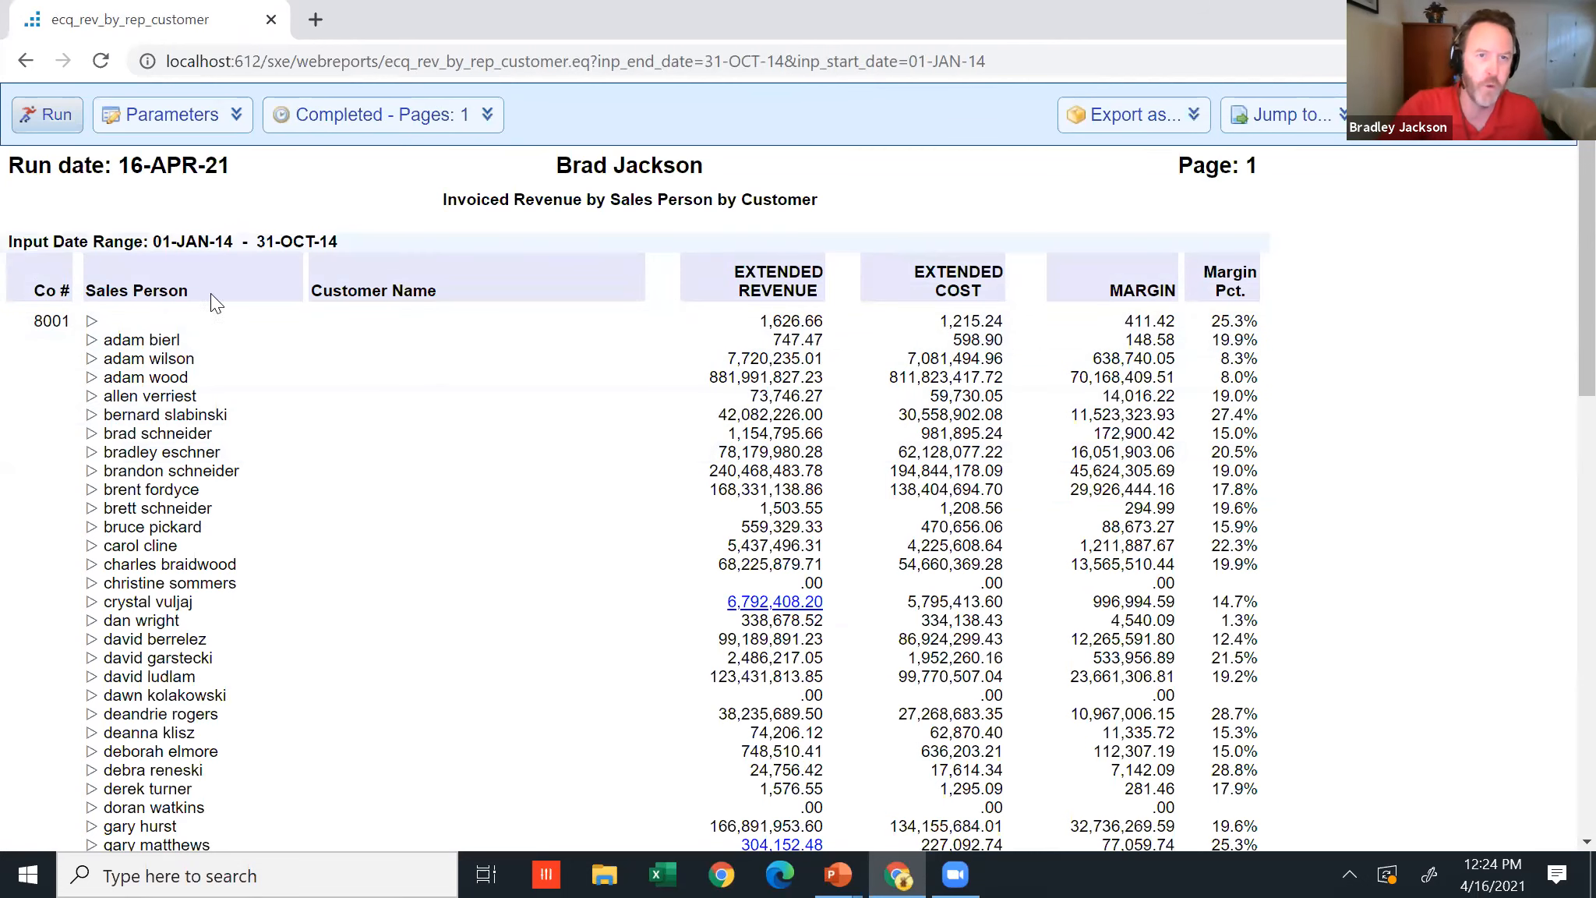
Expand and collapse the customer details of the sales person with 6,792,408.20 revenue, and return to the Sales Dashboard.
click(91, 601)
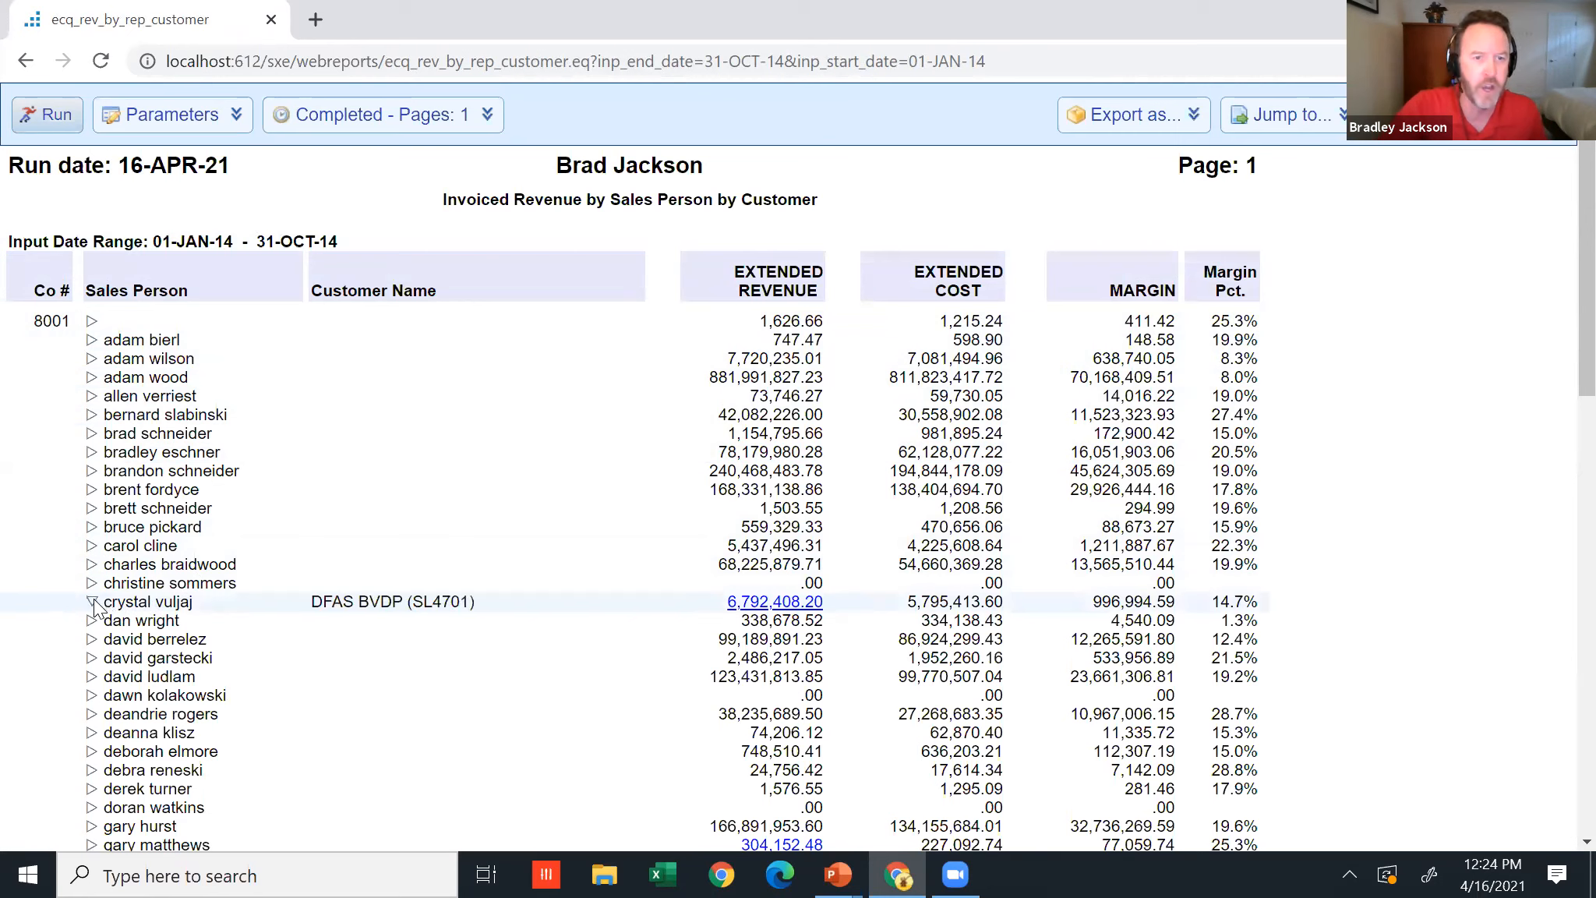
click(92, 603)
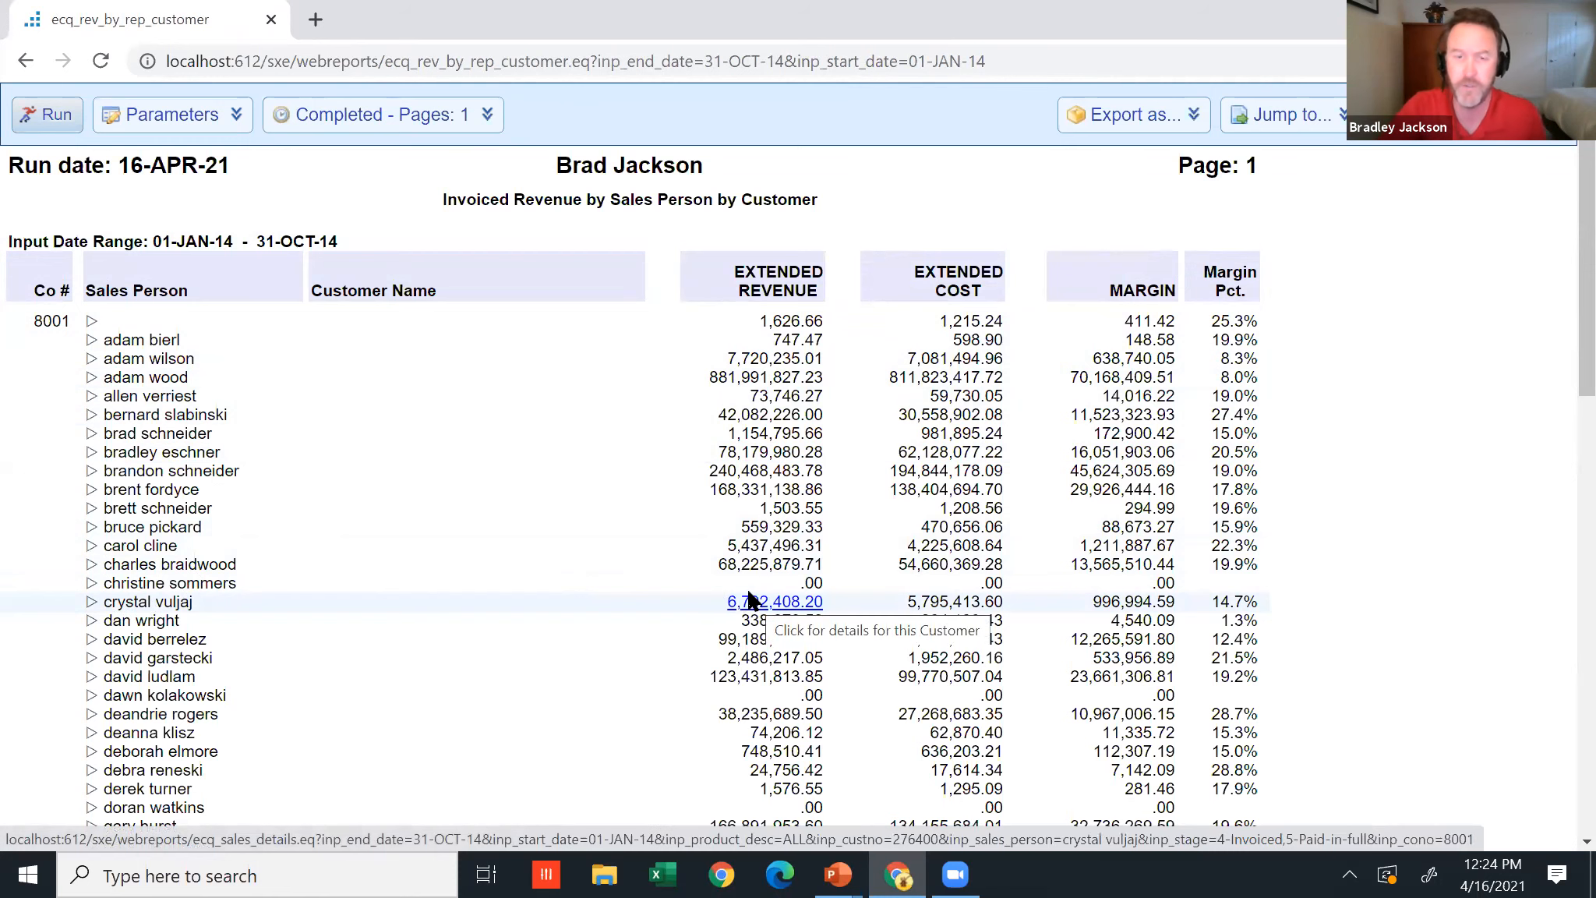
click(28, 65)
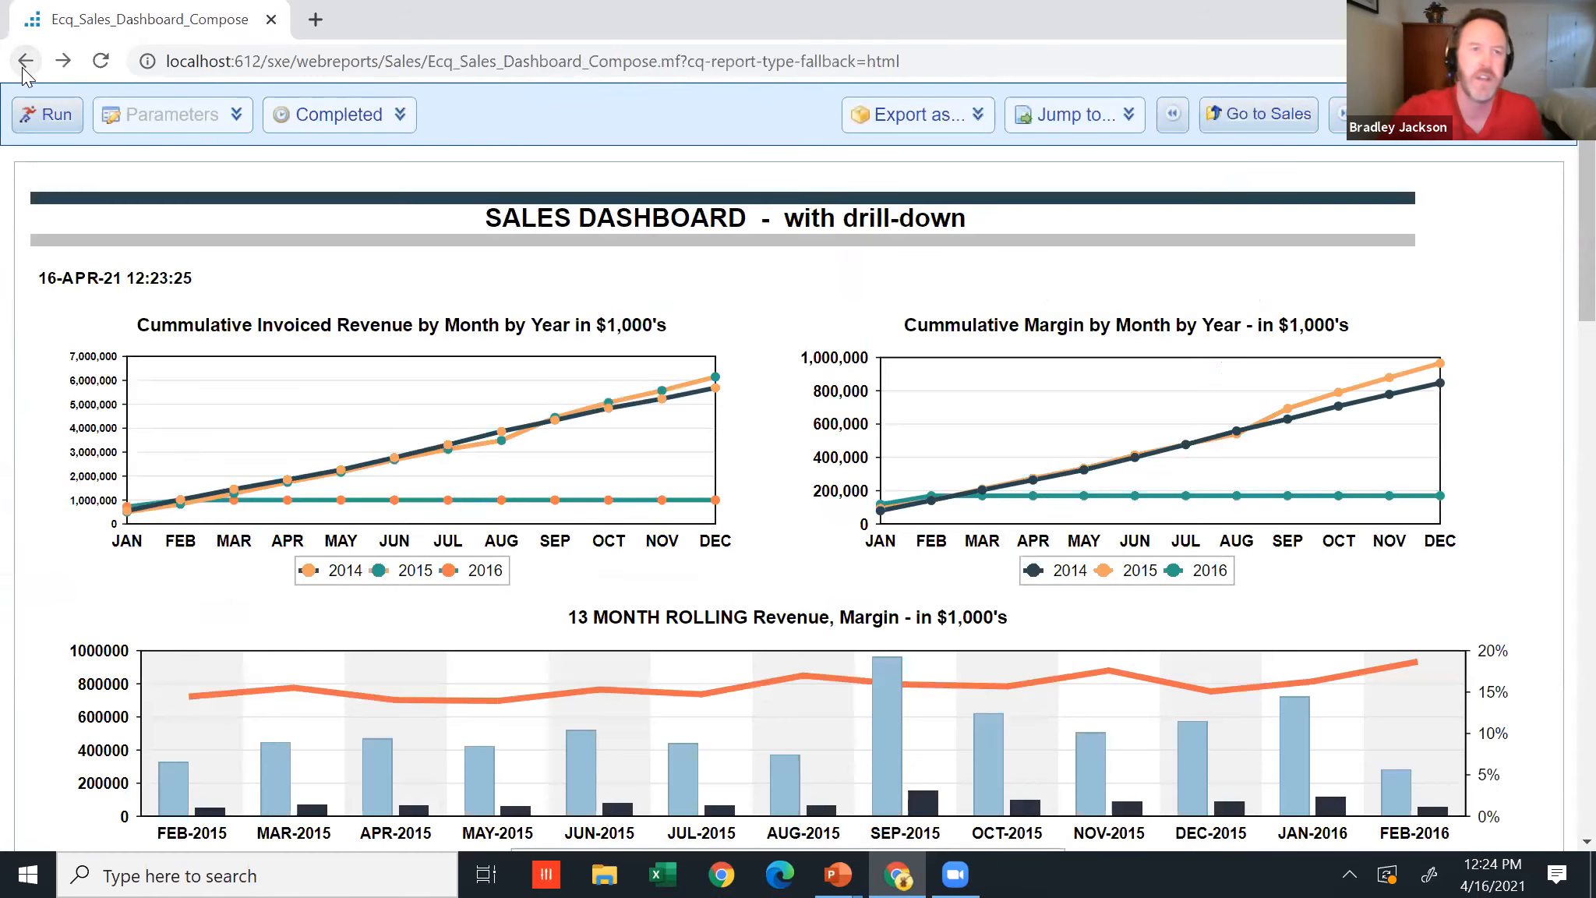
Drill down from the JUL-2015 revenue bar in the 13-month rolling chart to that month's details.
scroll(965, 478, down, 1)
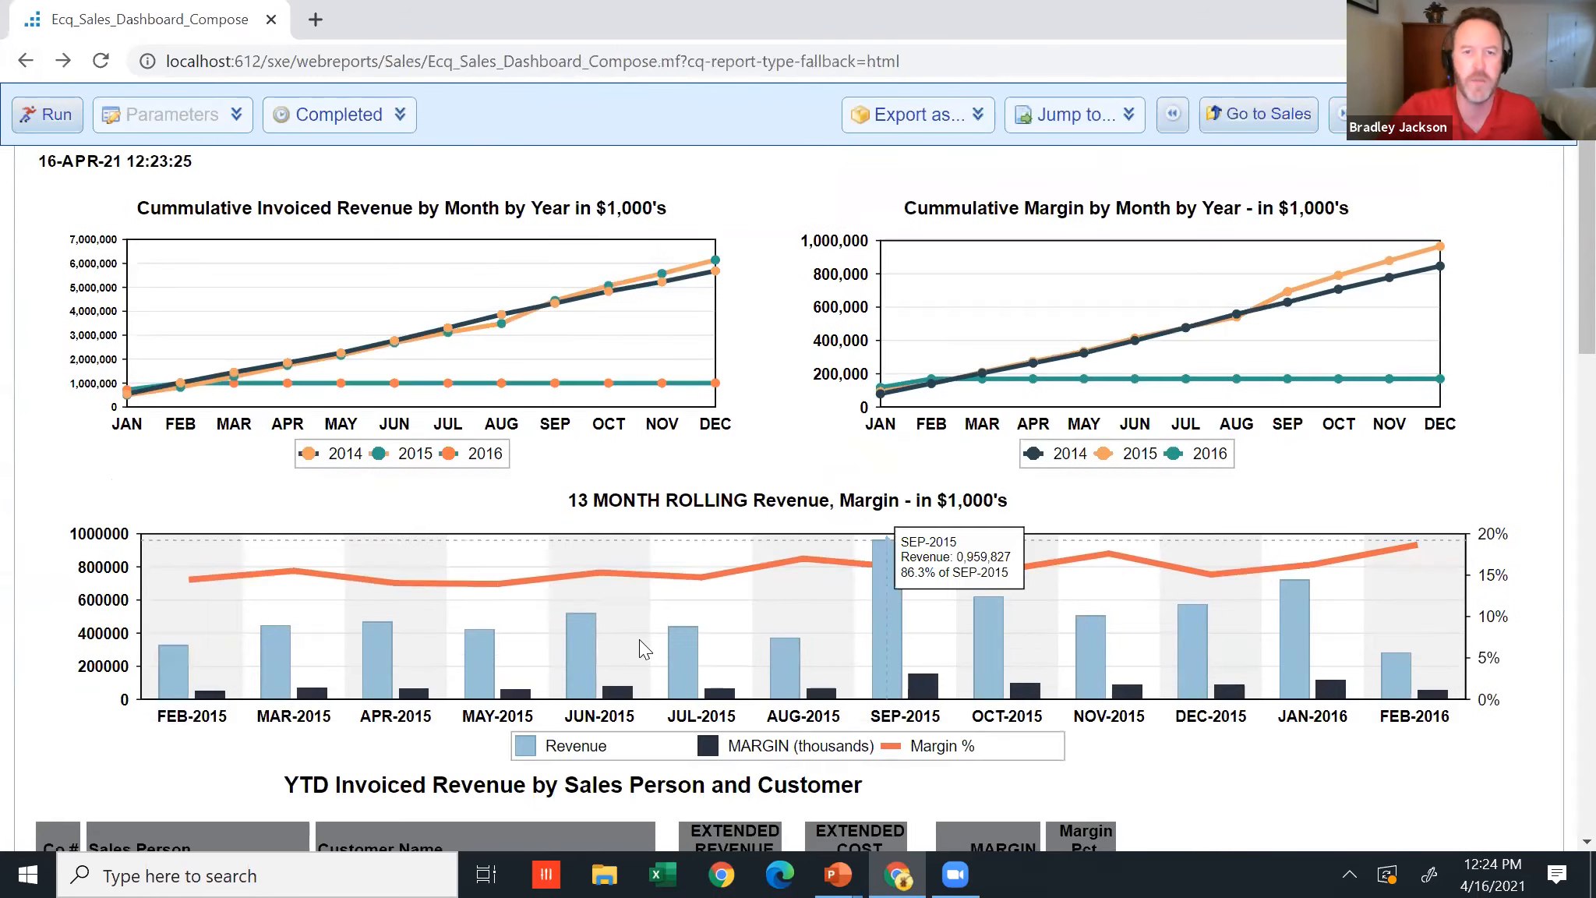
mouse_move(685, 666)
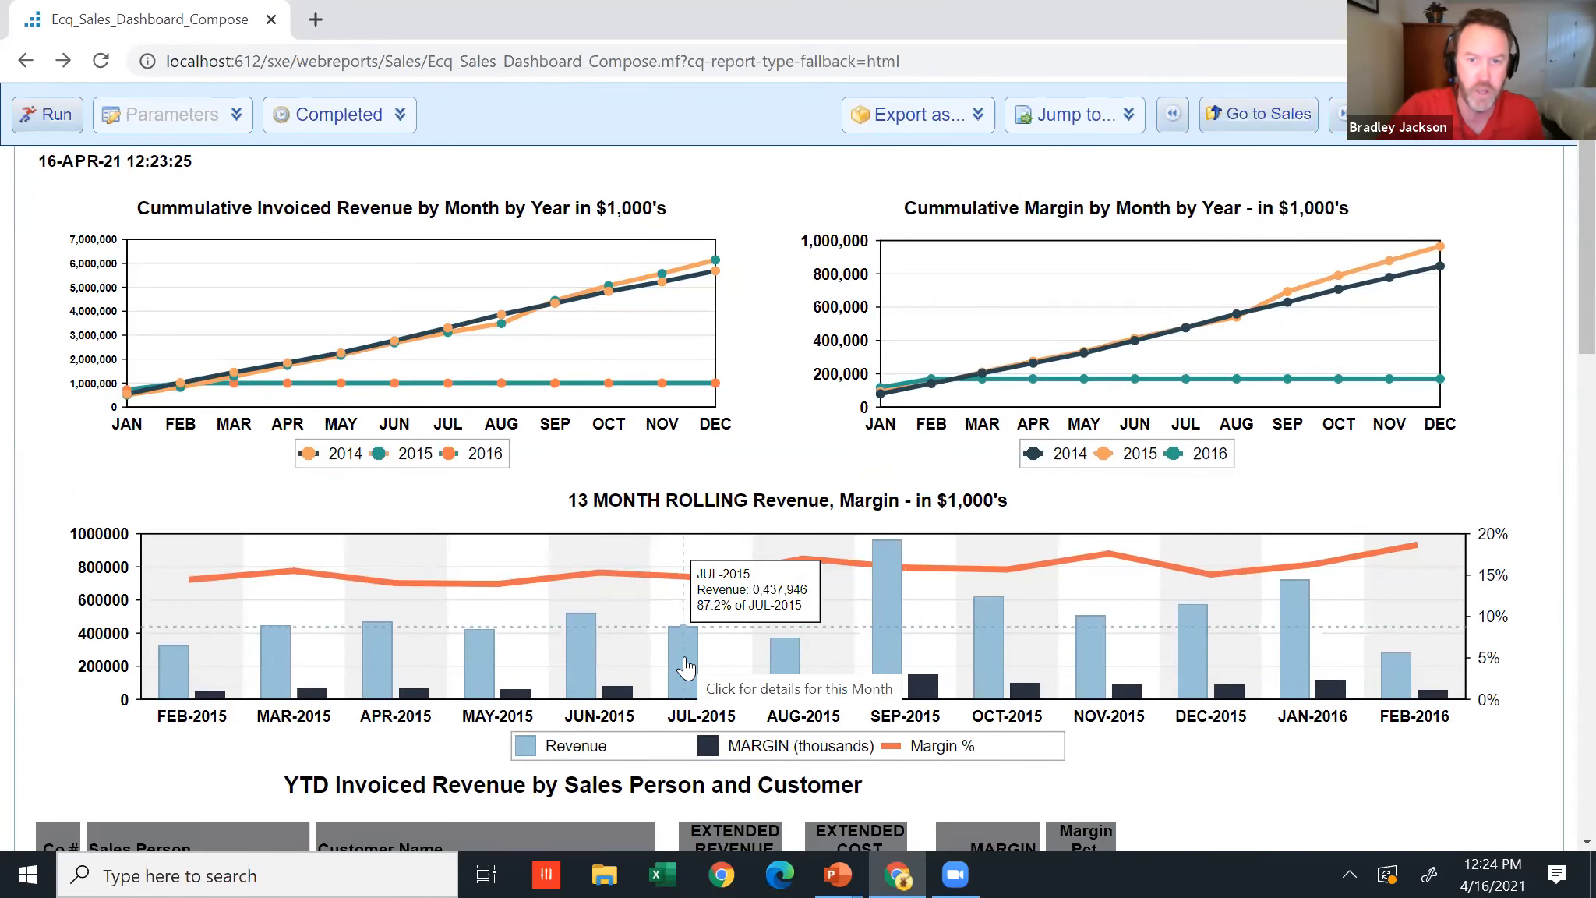
click(685, 666)
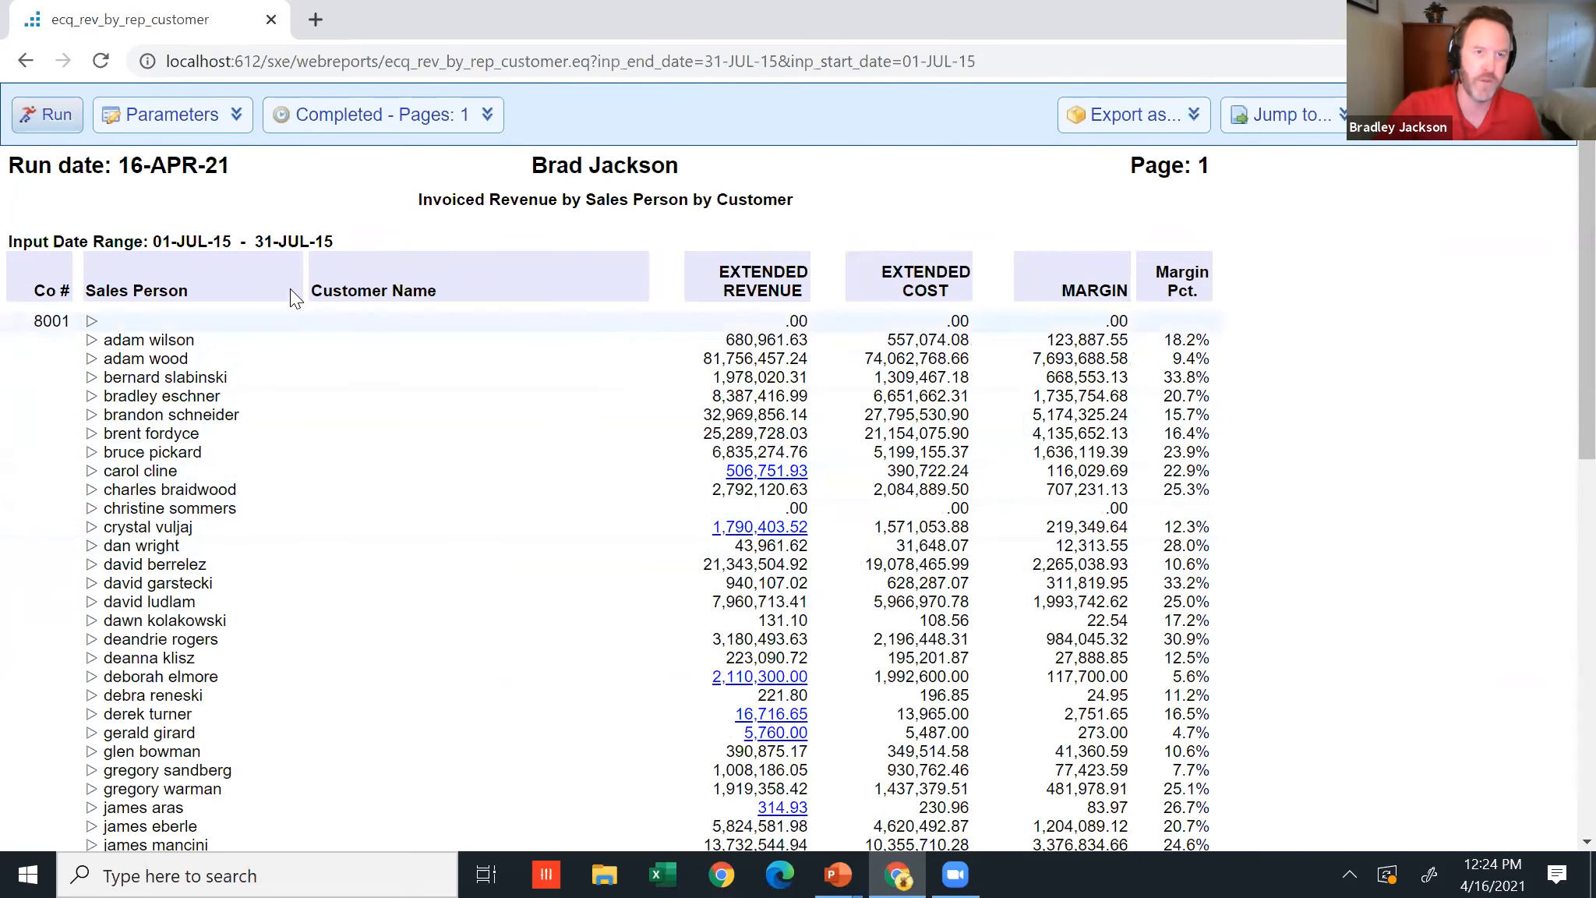
Go back through the Sales Dashboard to the Sales documents list in the launchpad.
click(30, 68)
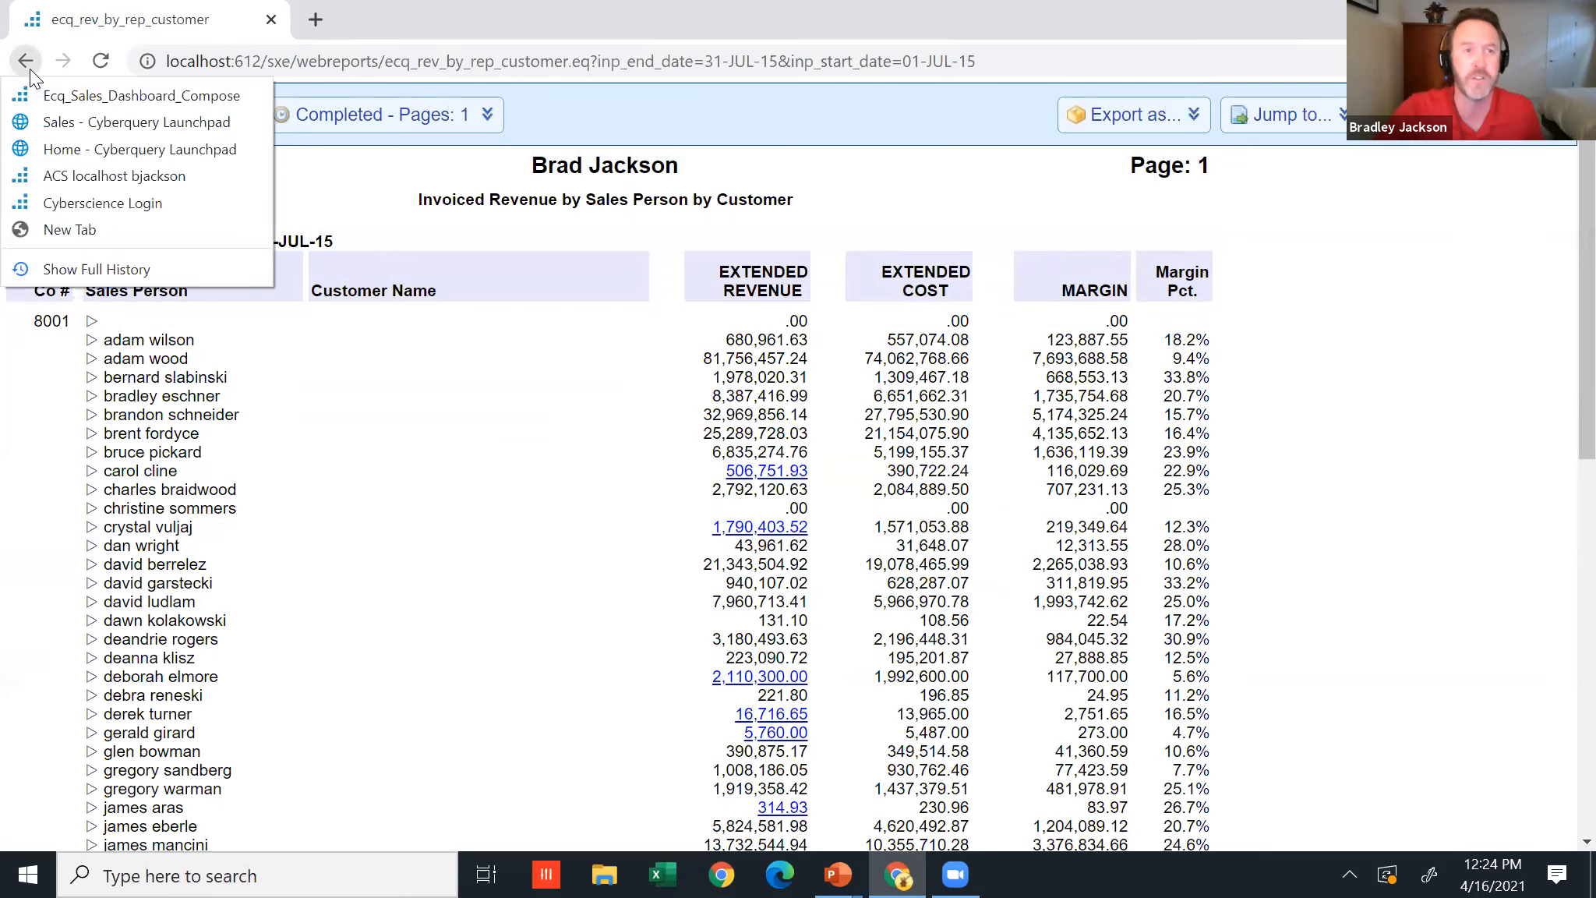
click(30, 75)
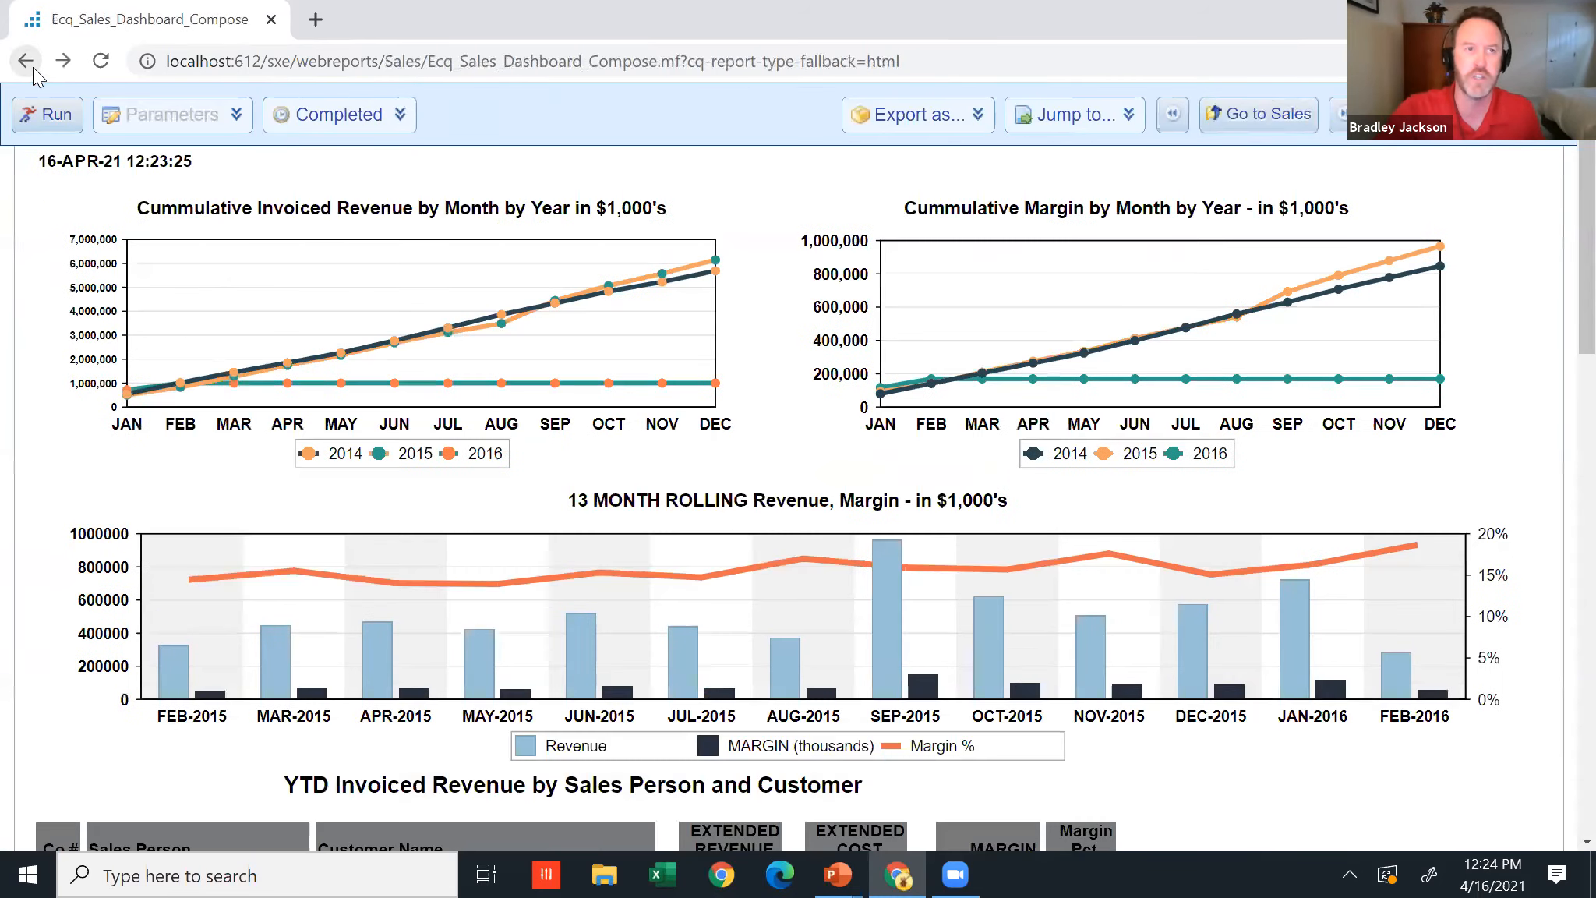
click(31, 68)
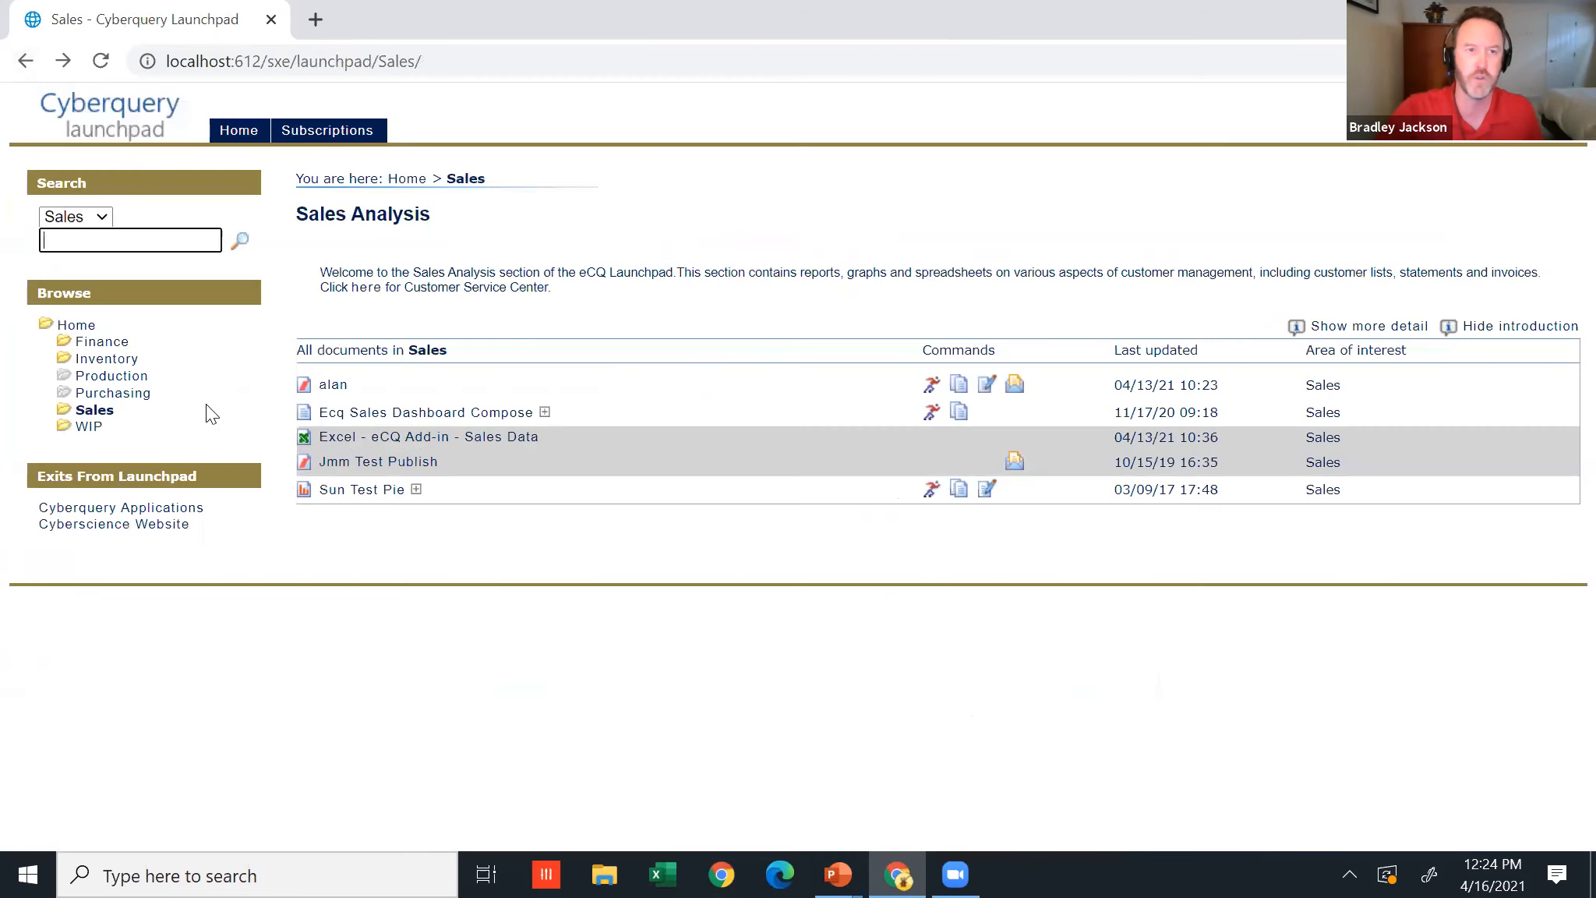
Open Cyberquery HTML from the Cyberquery applications page and start a List Report in the report wizard.
click(177, 519)
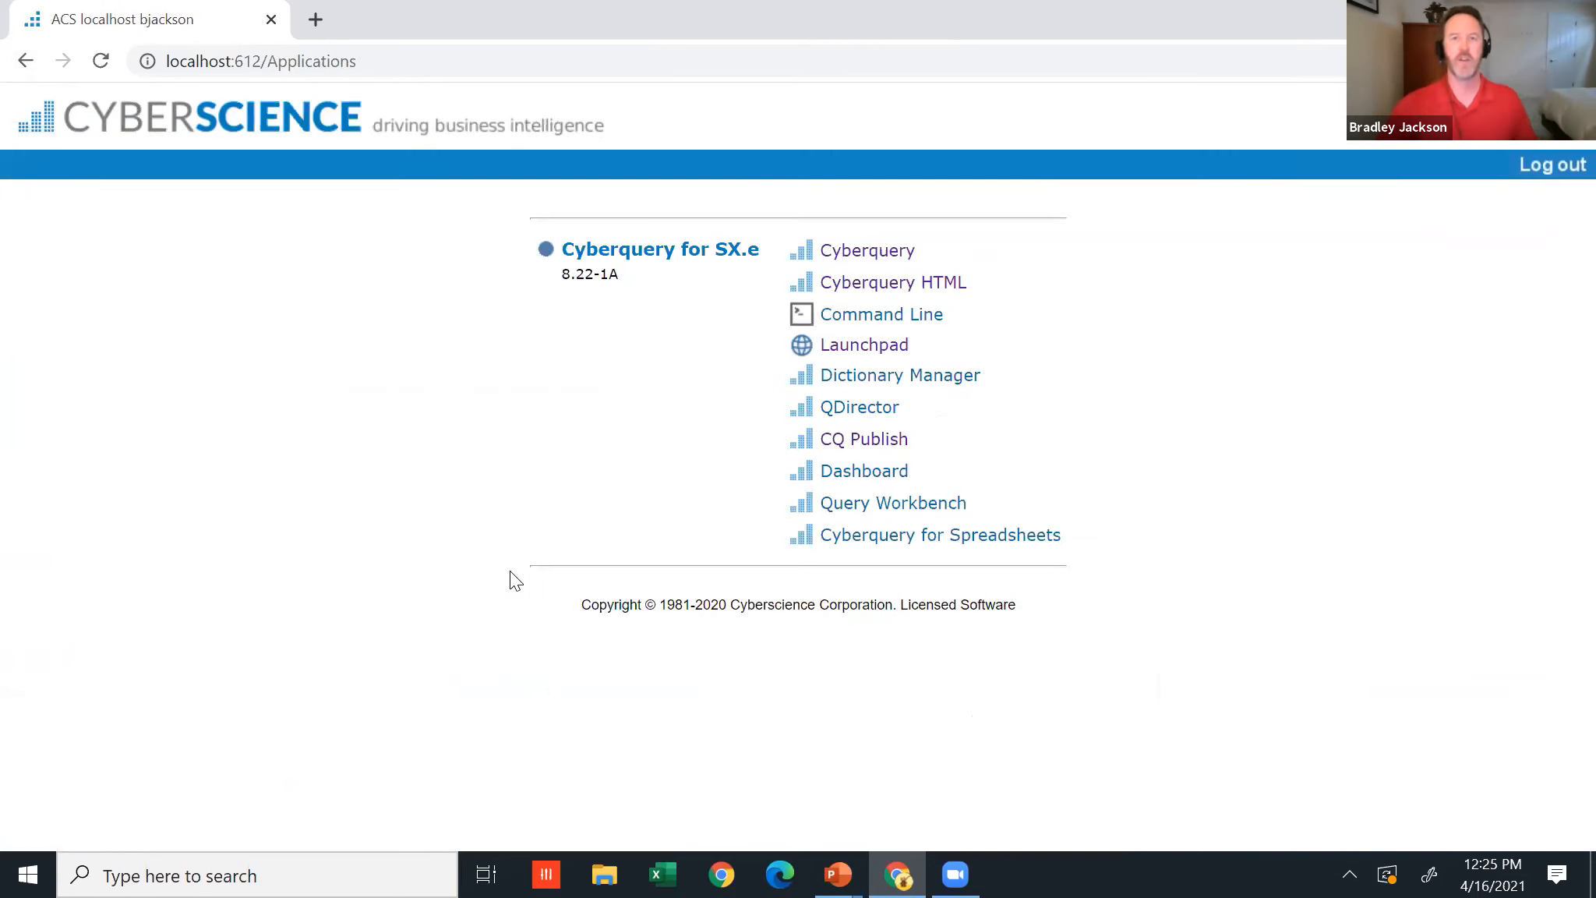
click(952, 284)
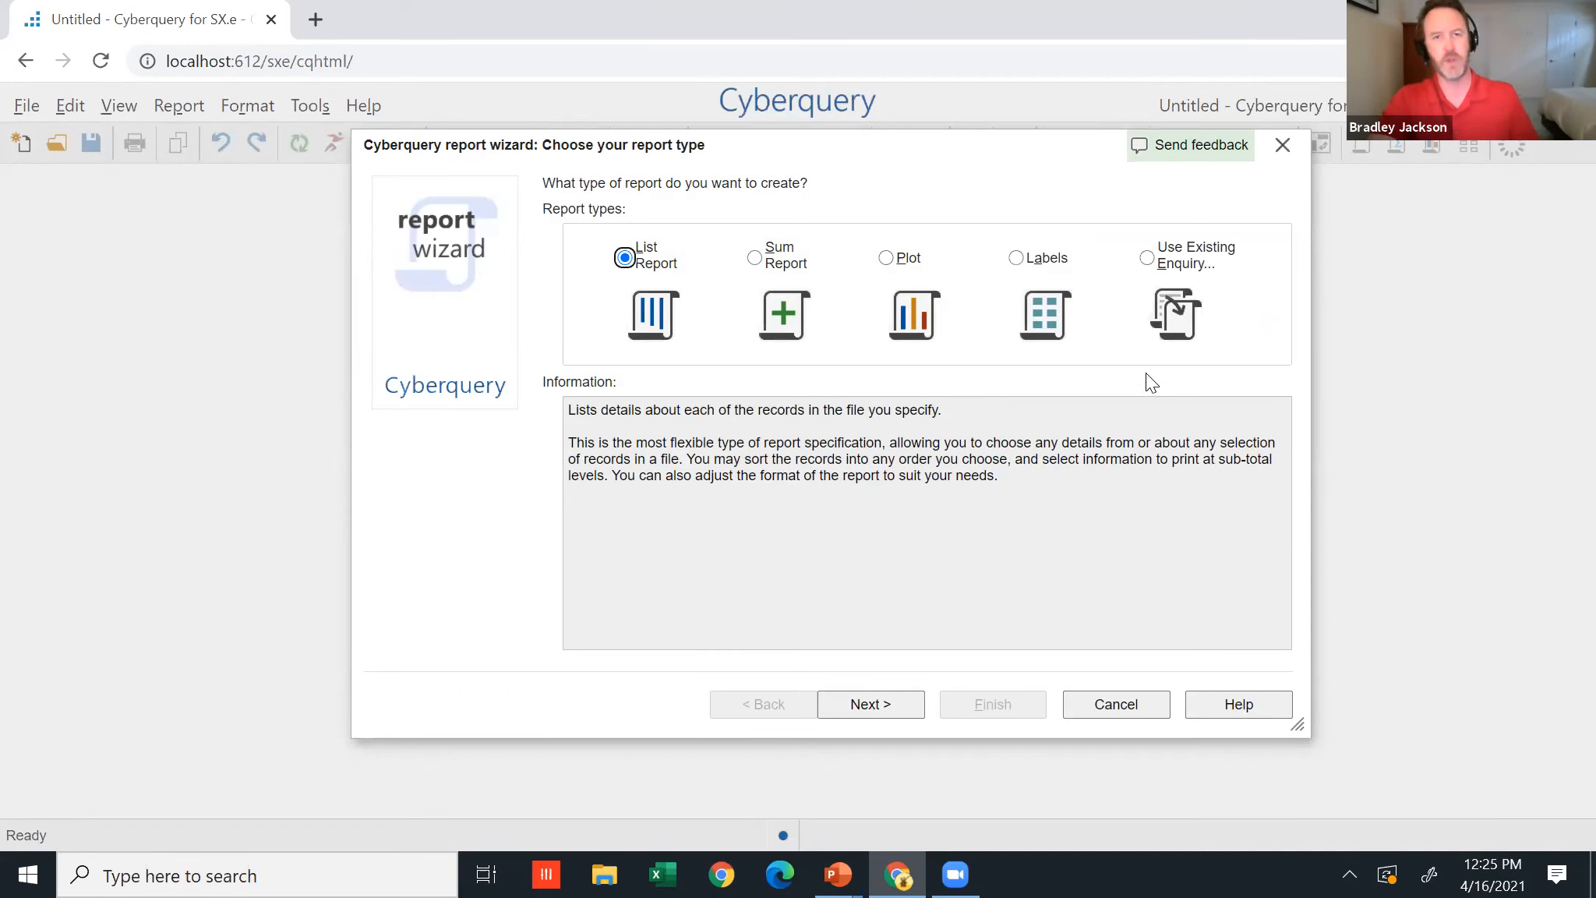
click(878, 701)
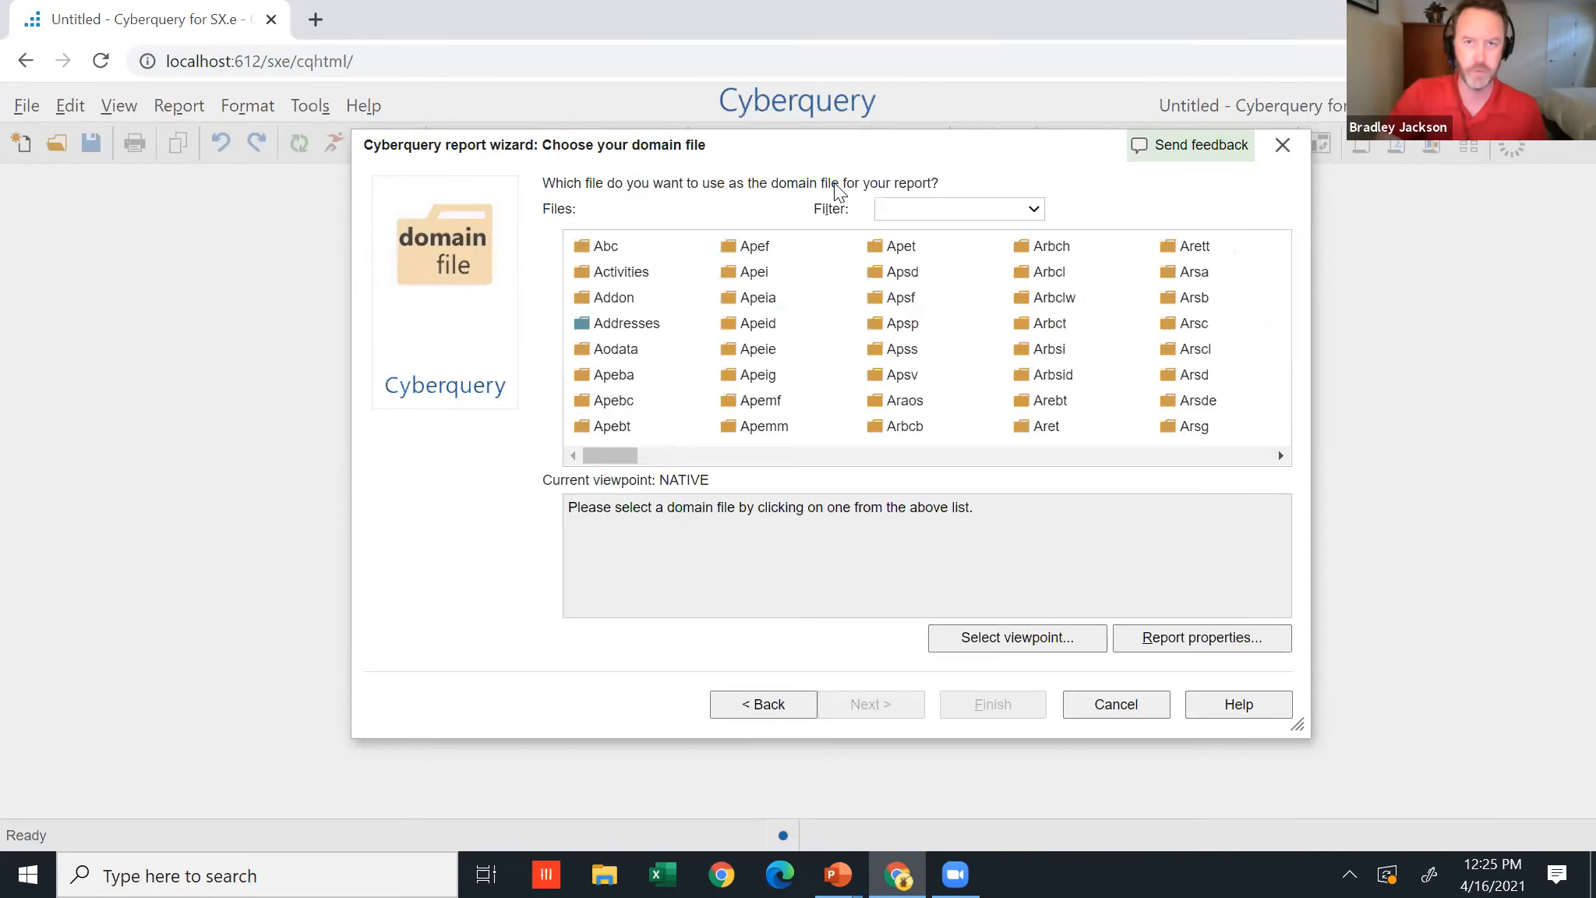
Change the report's viewpoint to End_User.
click(988, 646)
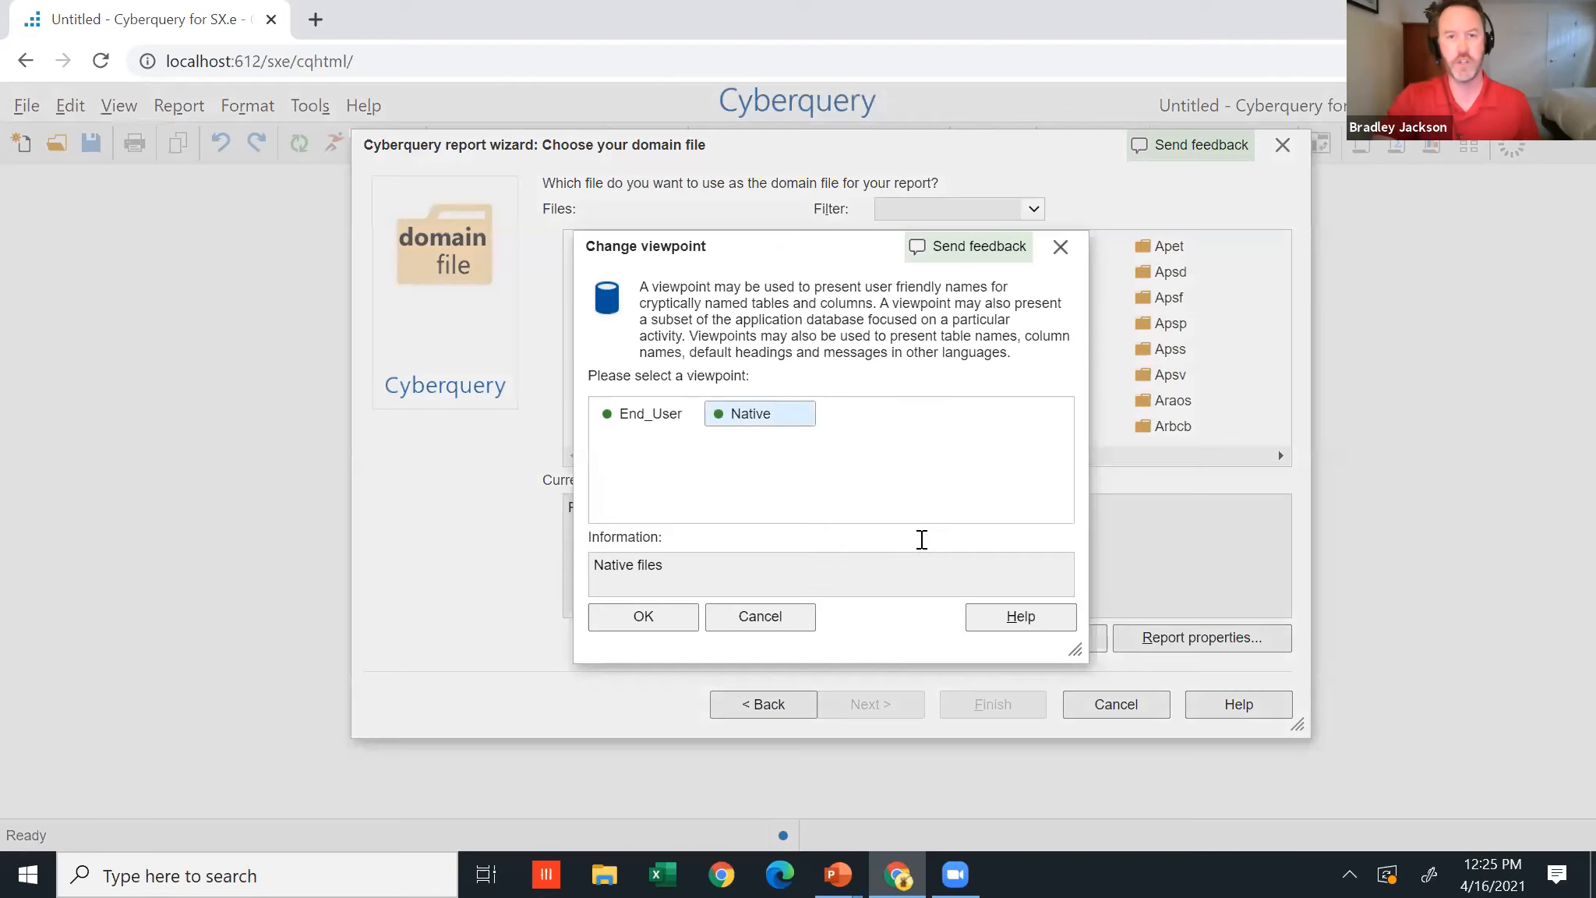
click(633, 413)
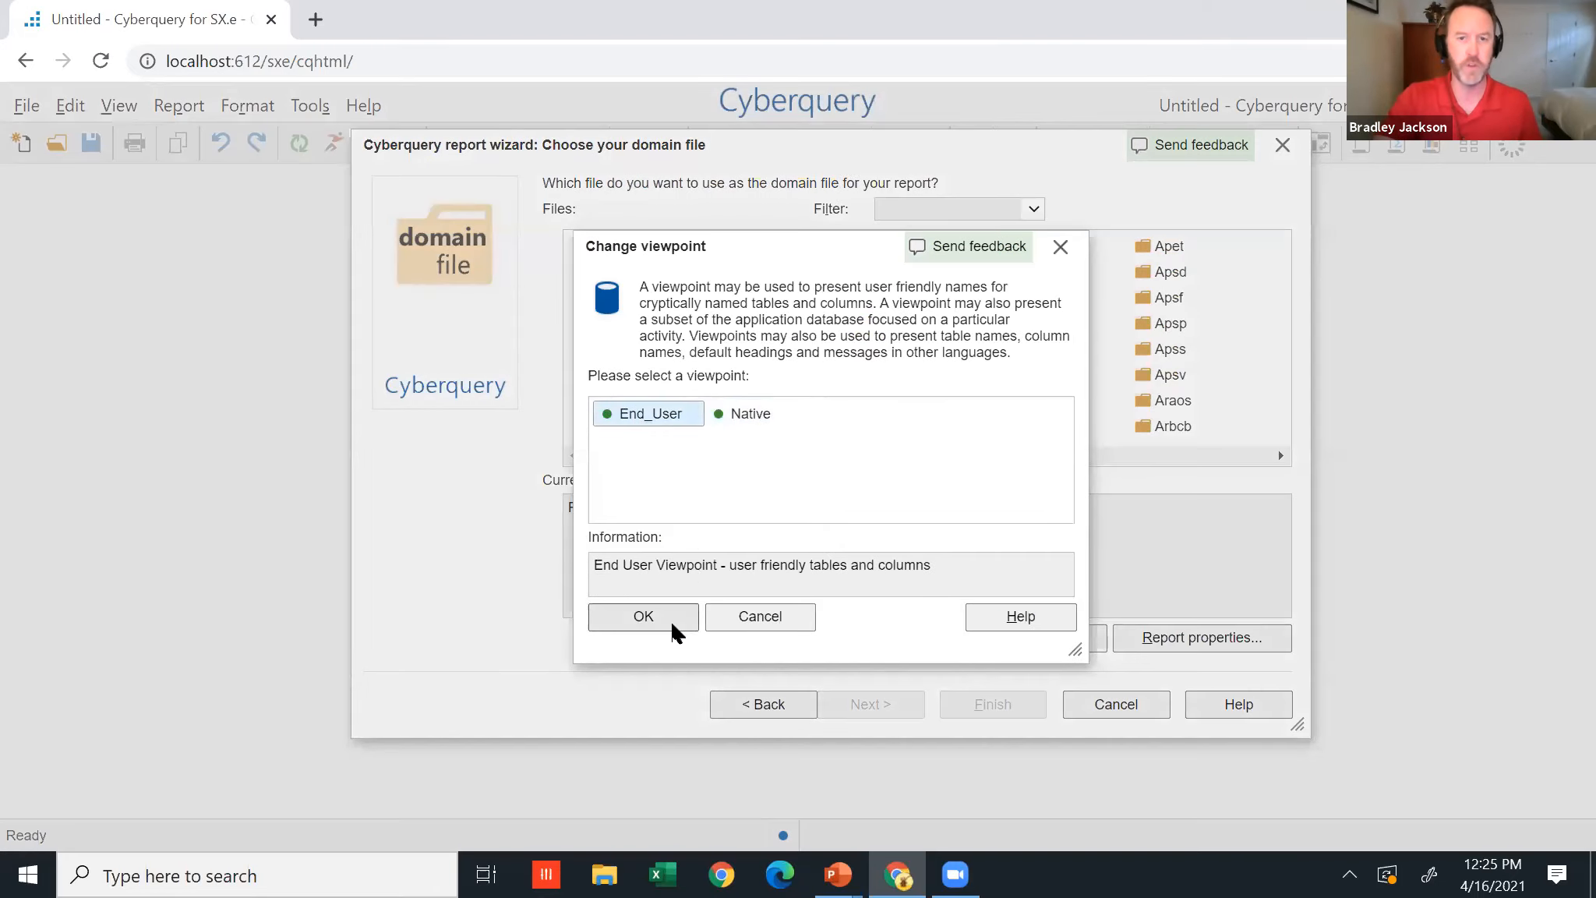
click(643, 617)
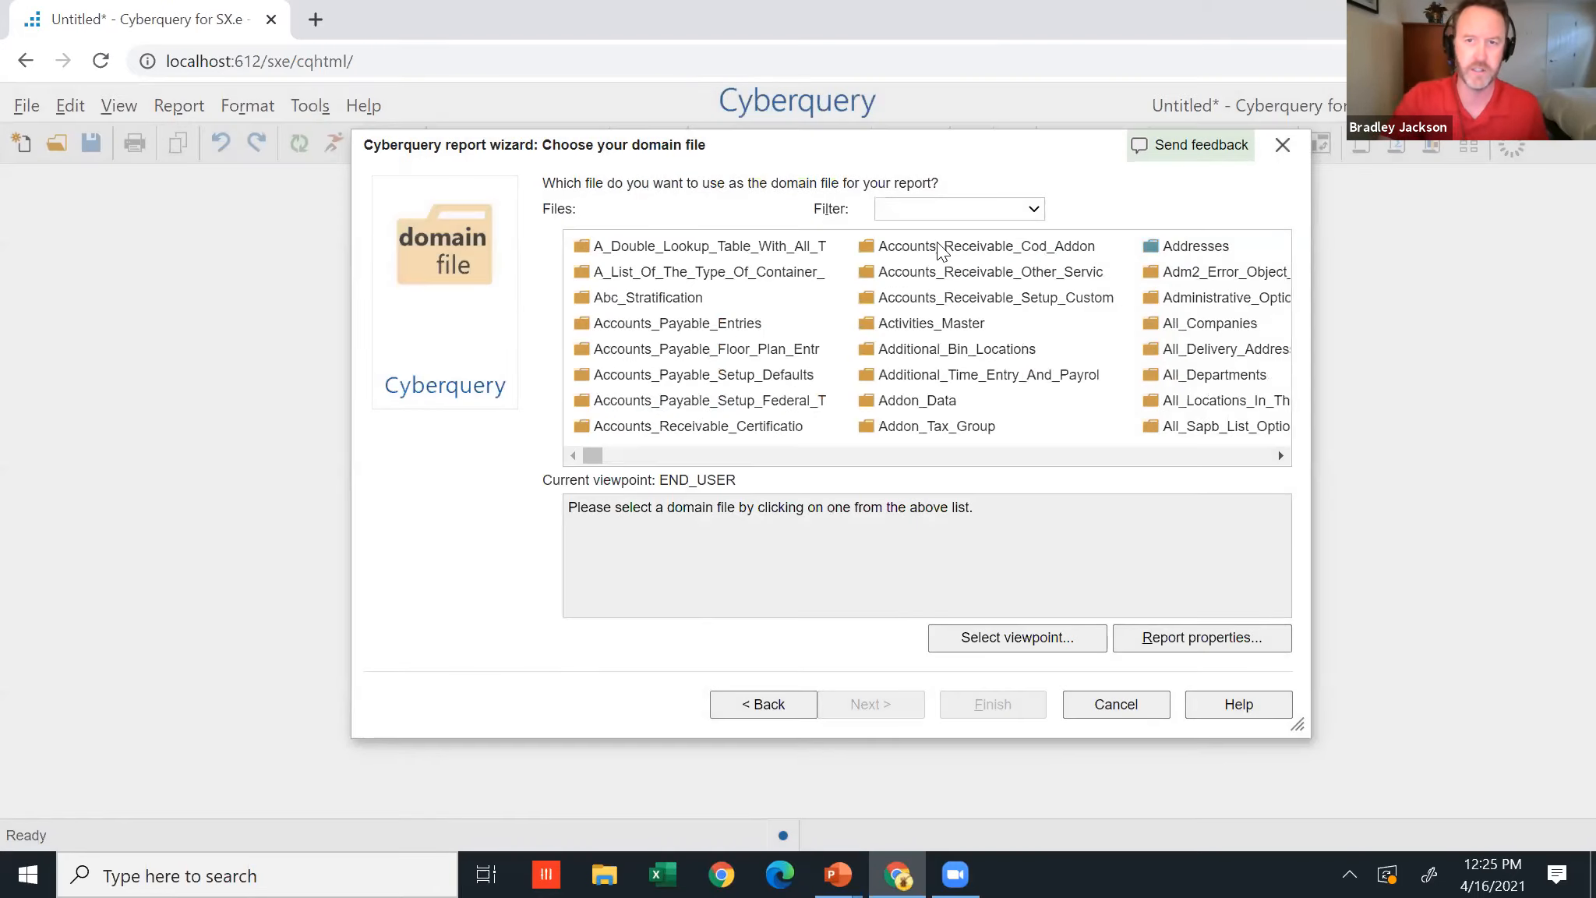
Filter the domain files by "item" and choose the Item file as the report's domain.
click(944, 215)
right_click(944, 215)
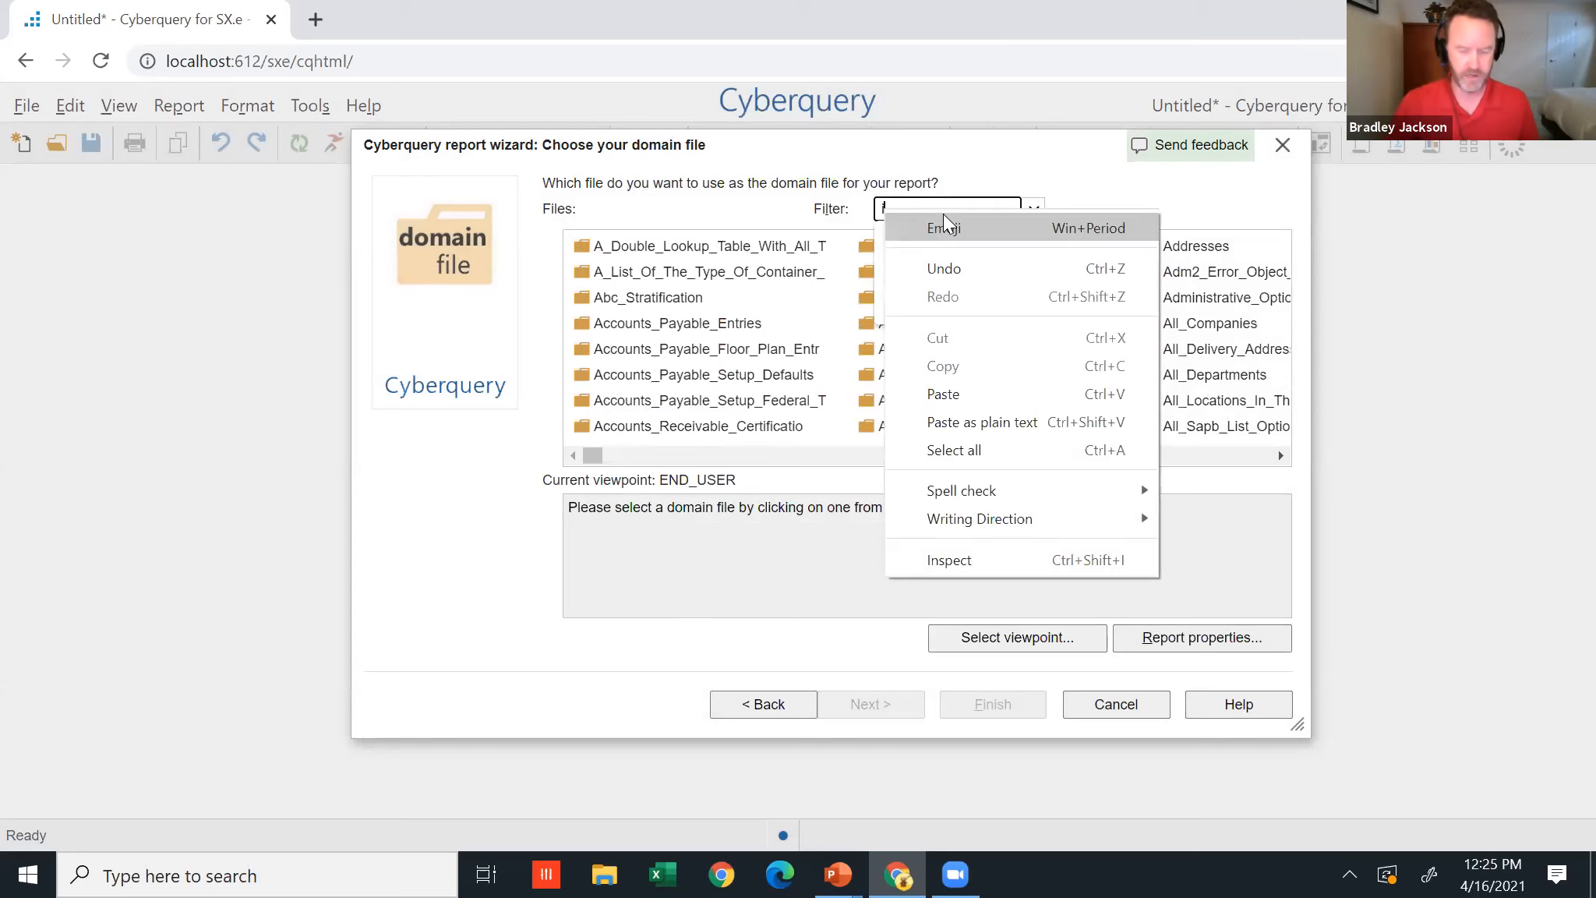
click(943, 223)
text(im)
key(Escape)
key(BackSpace)
text(tem)
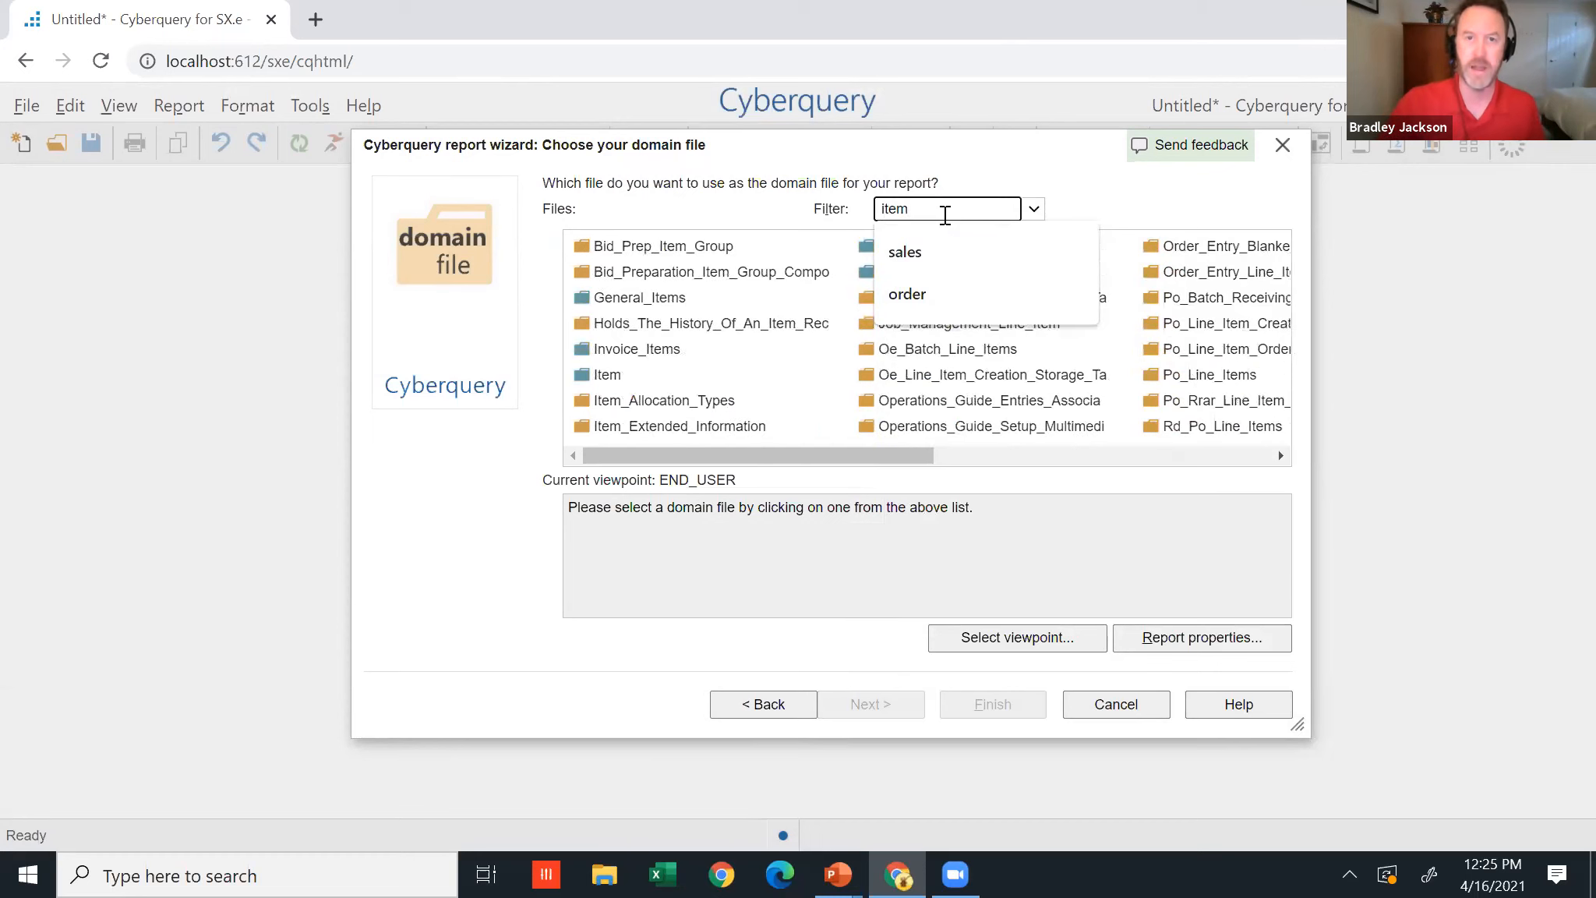
double_click(602, 374)
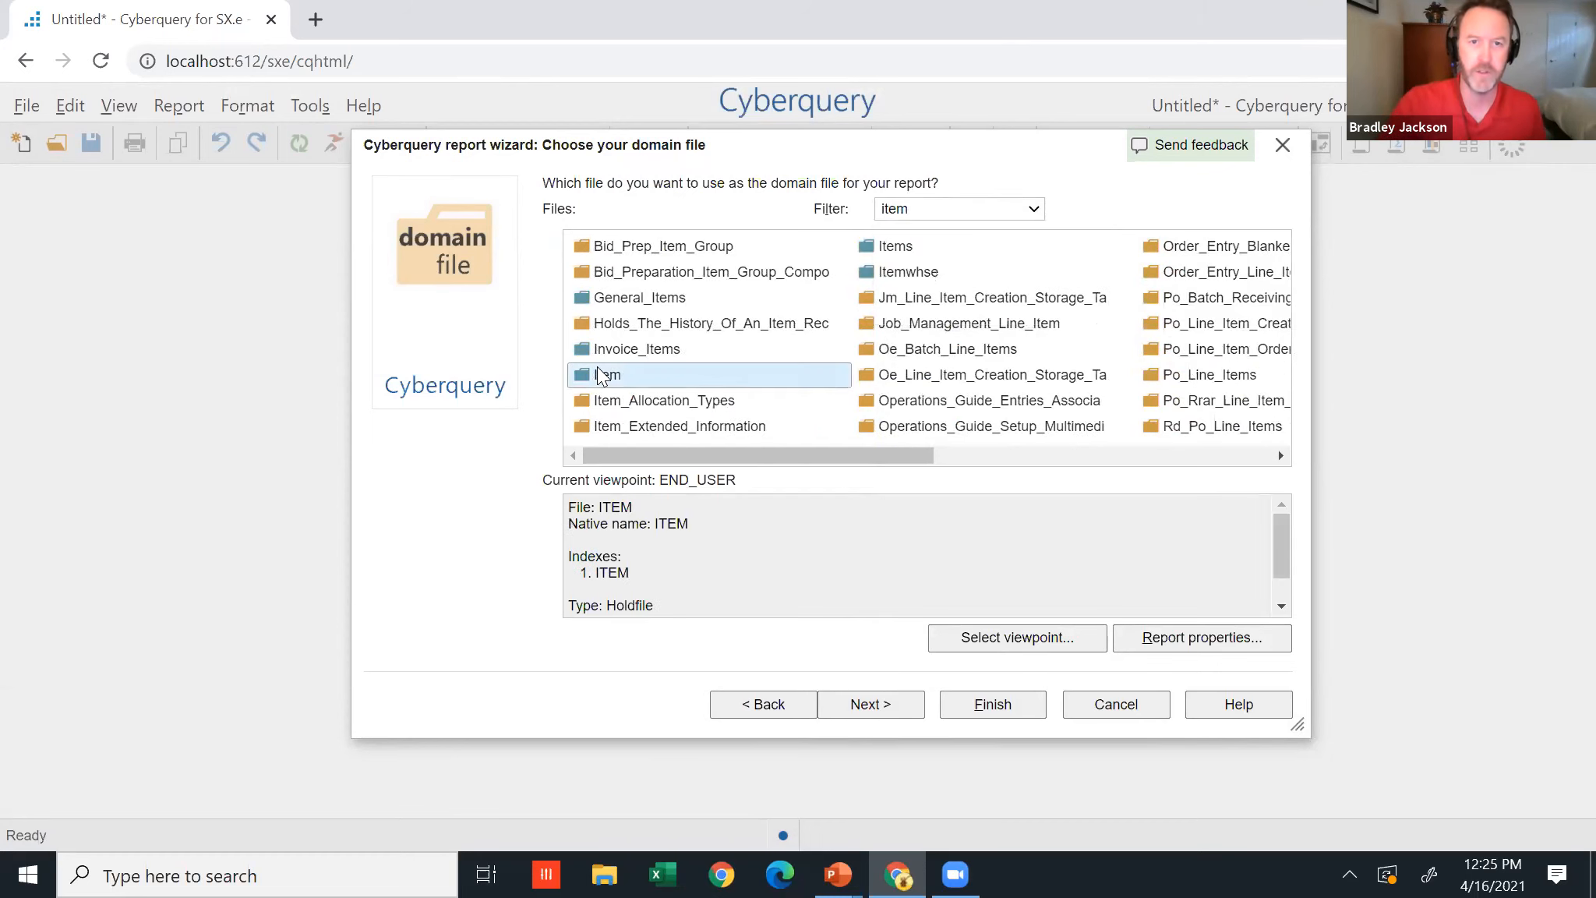
Add Item, Description, U_M, Product_Code, P_M_T_Code and Unit_Cost from the Item file to the report body.
double_click(687, 279)
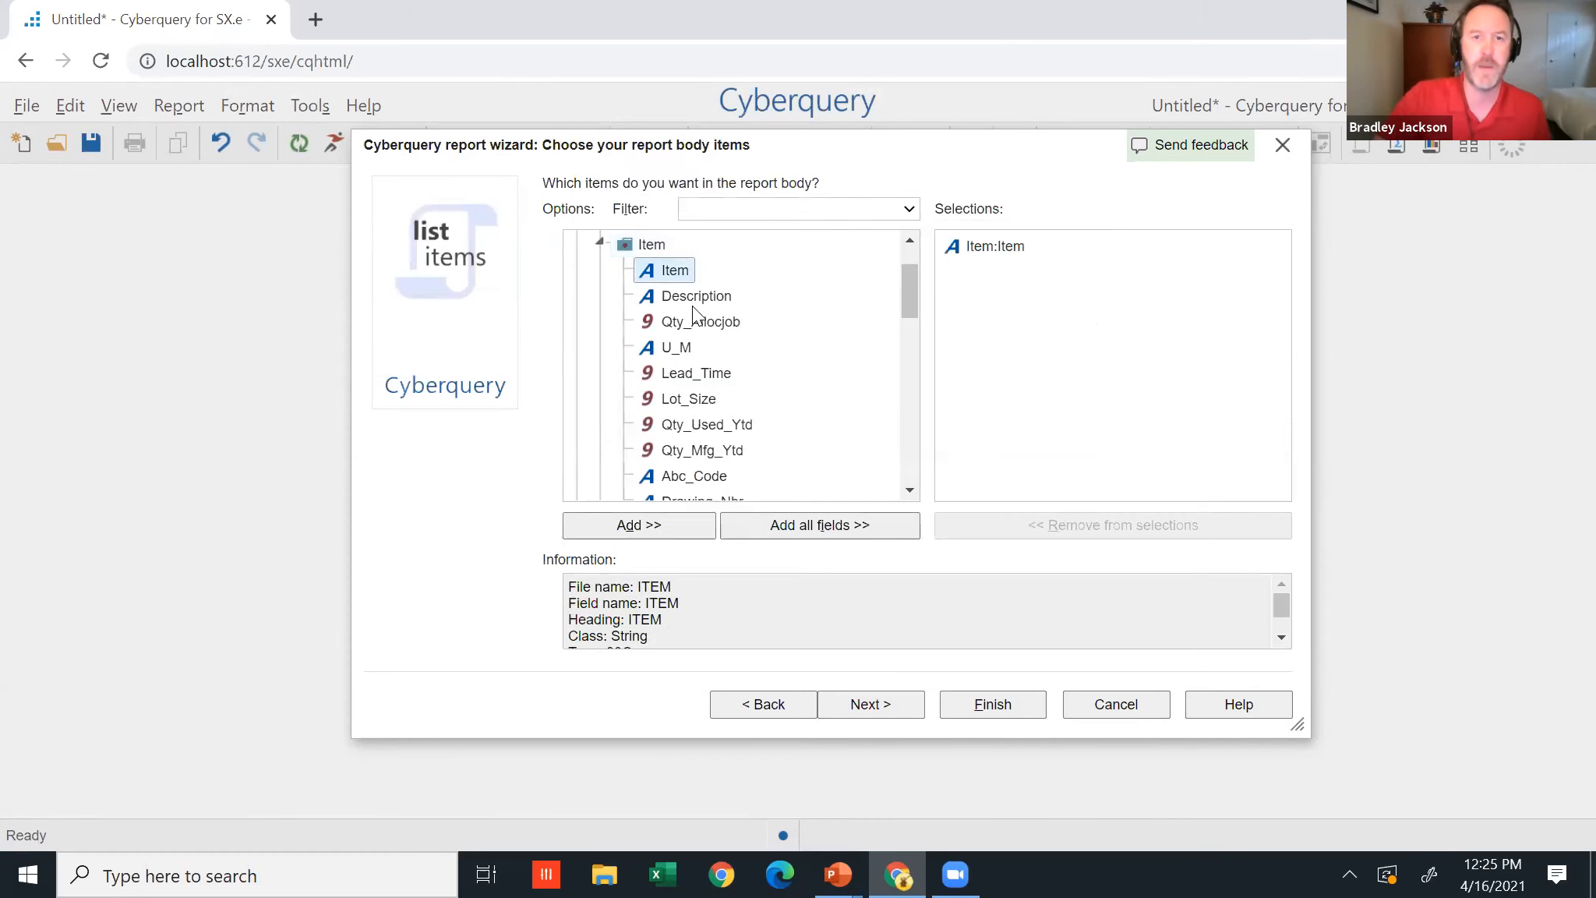
double_click(692, 304)
click(693, 344)
double_click(695, 347)
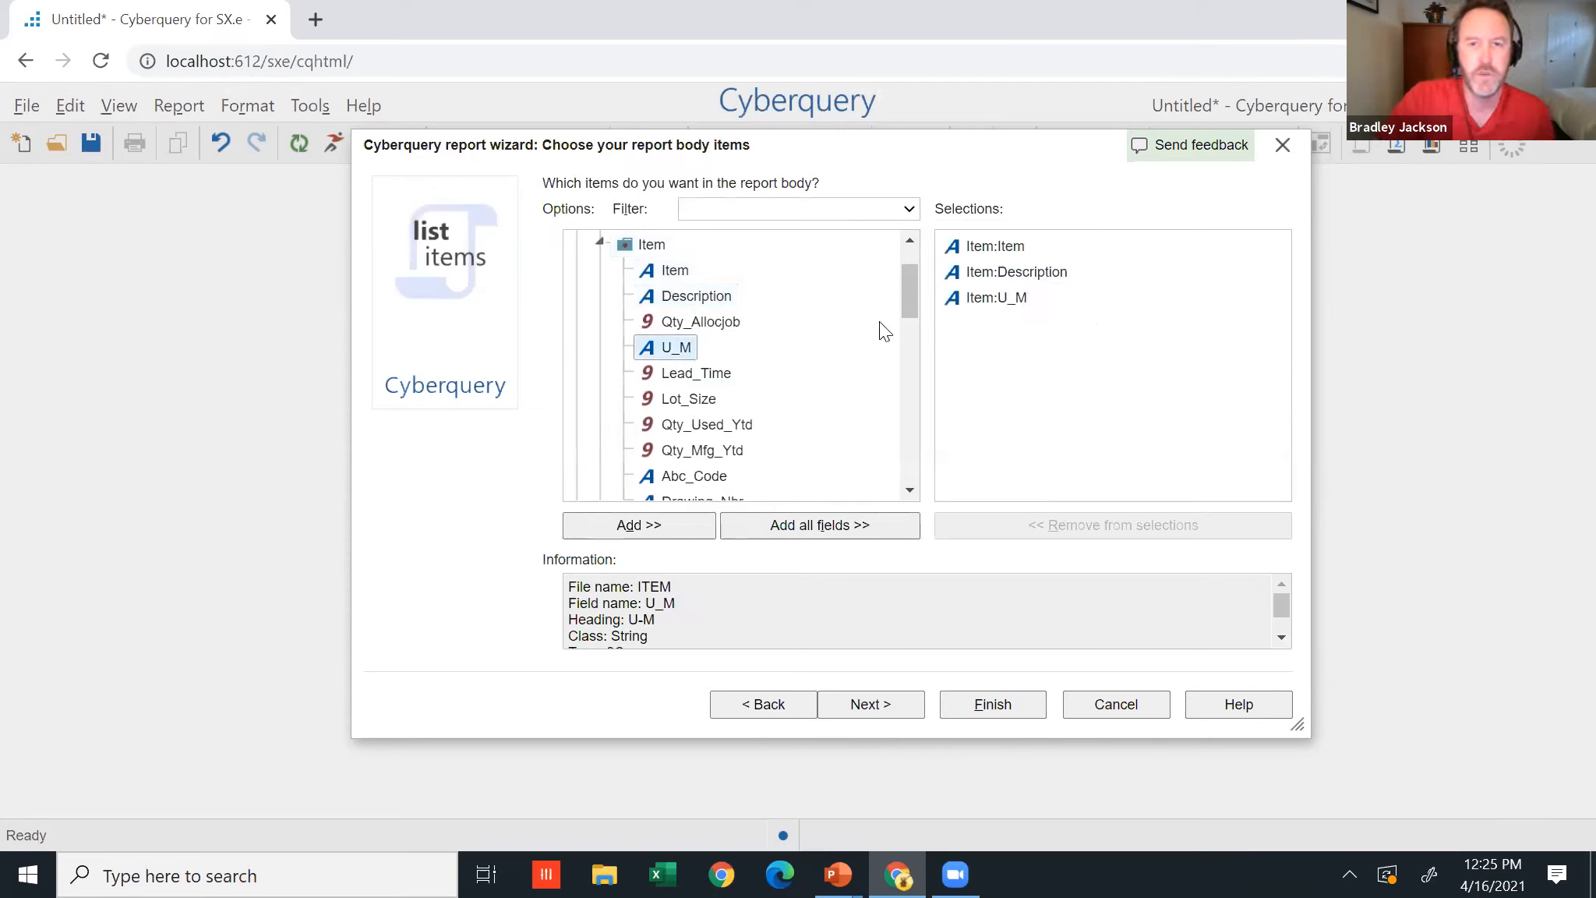
scroll(912, 320, down, 2)
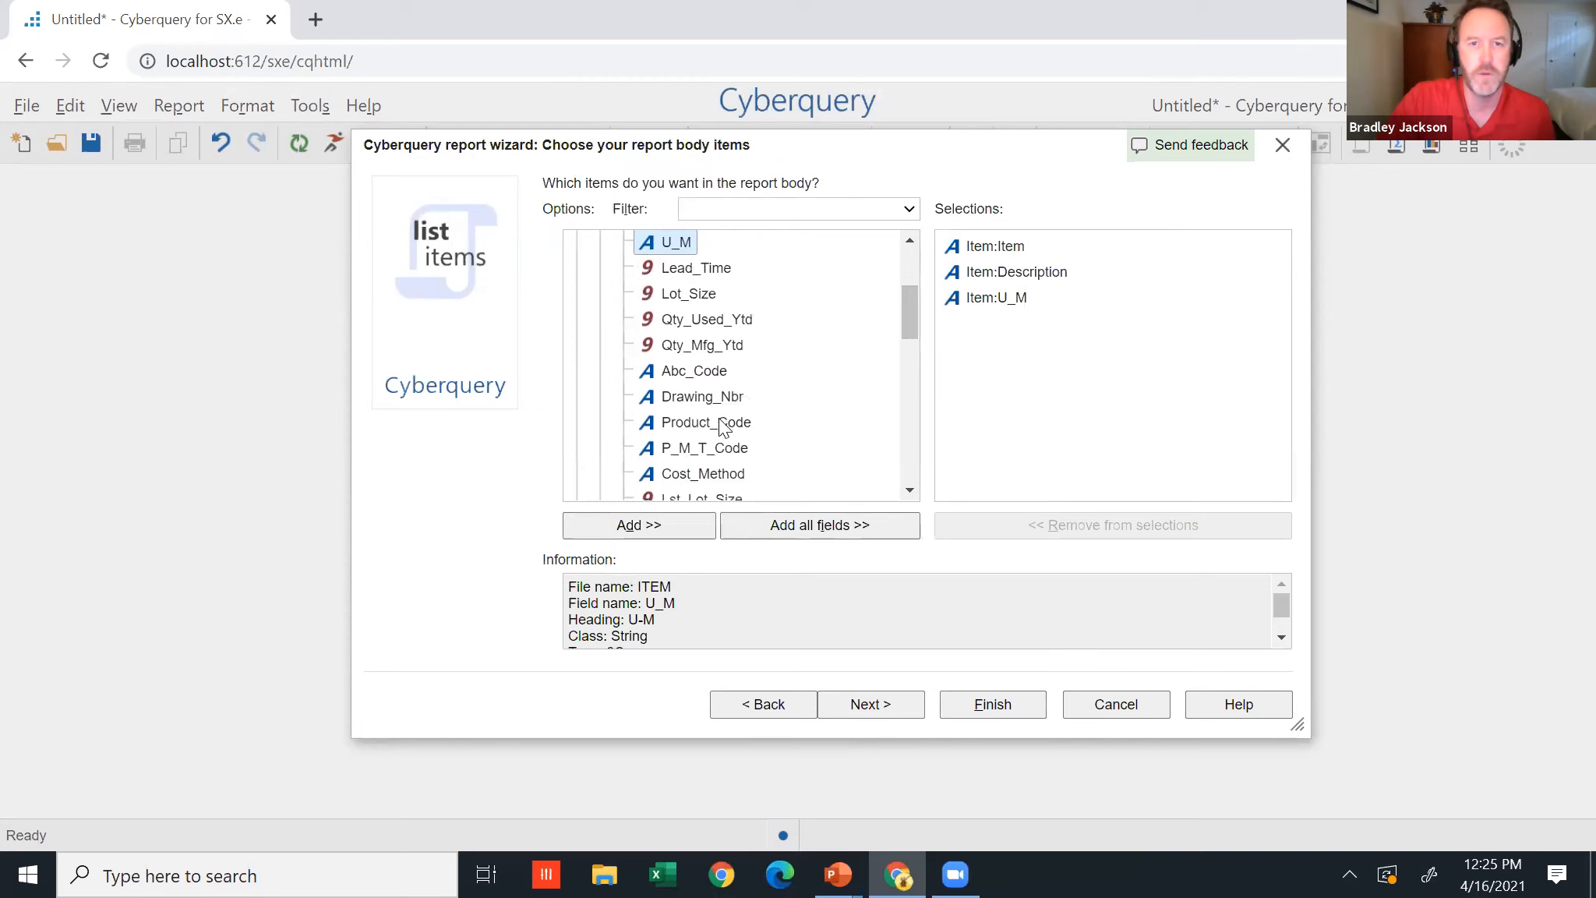
click(717, 423)
double_click(717, 423)
double_click(711, 447)
scroll(900, 458, down, 3)
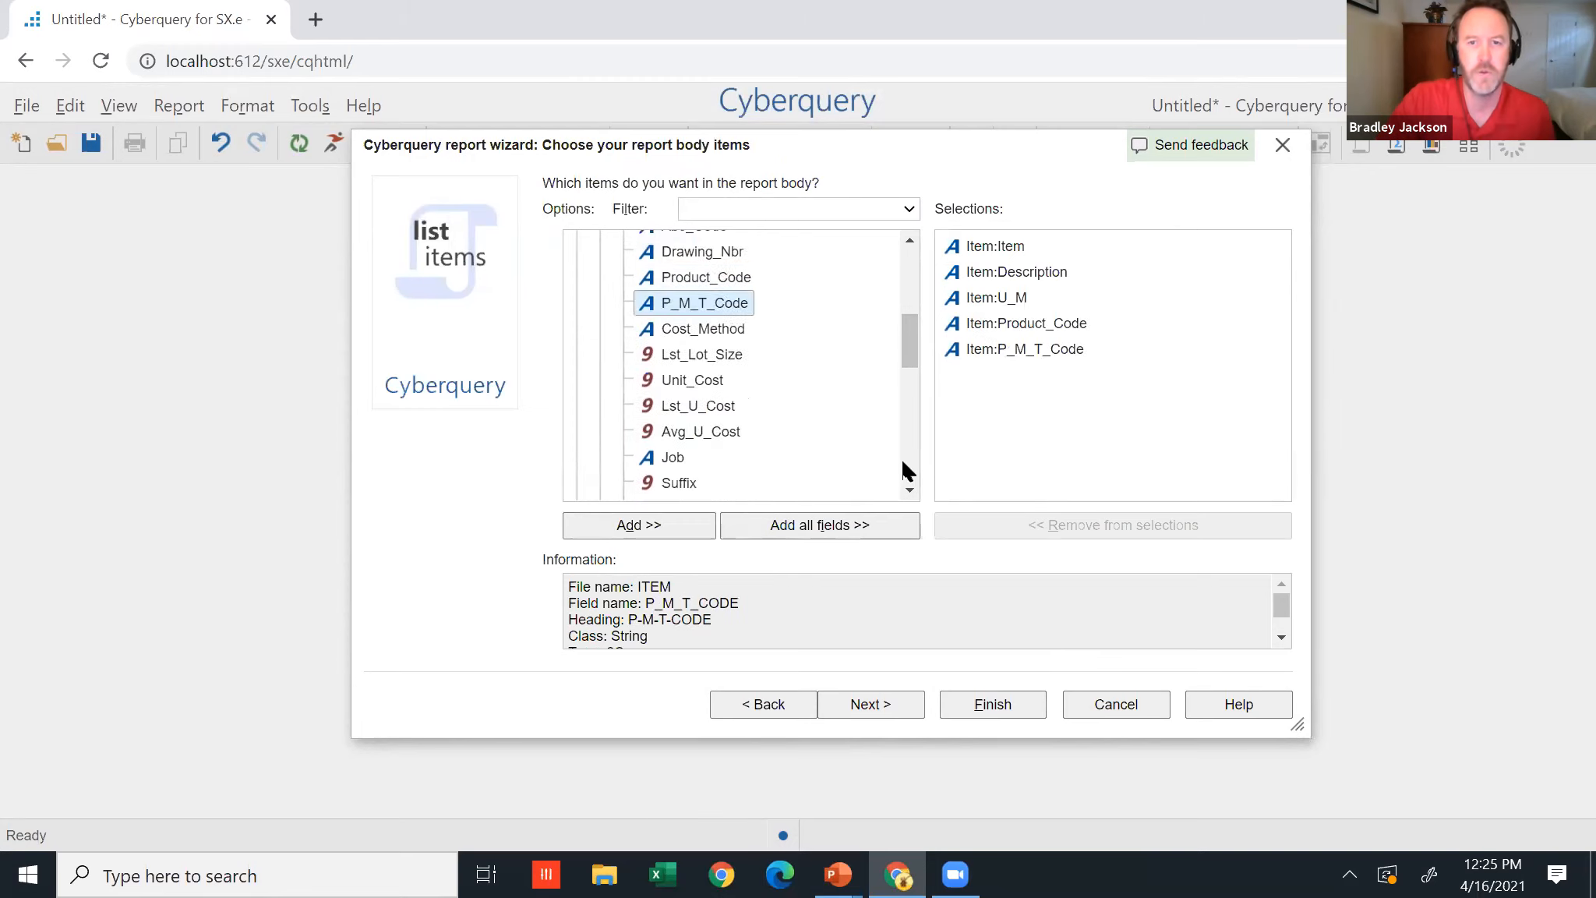
double_click(703, 290)
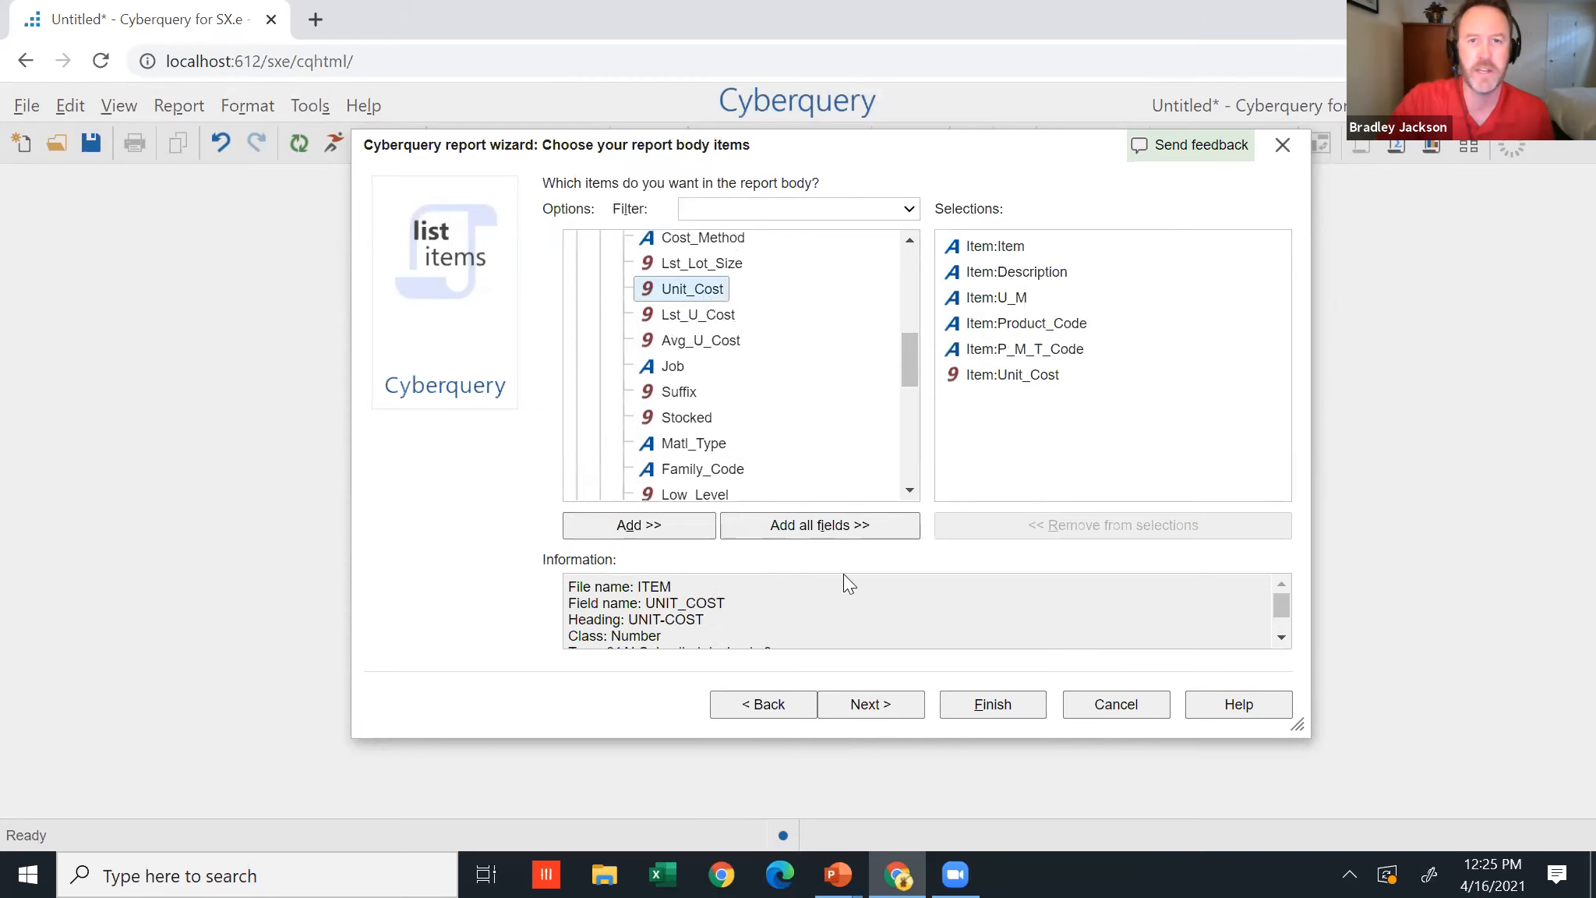
Complete the report wizard without choosing any sort items and generate the list report.
click(909, 702)
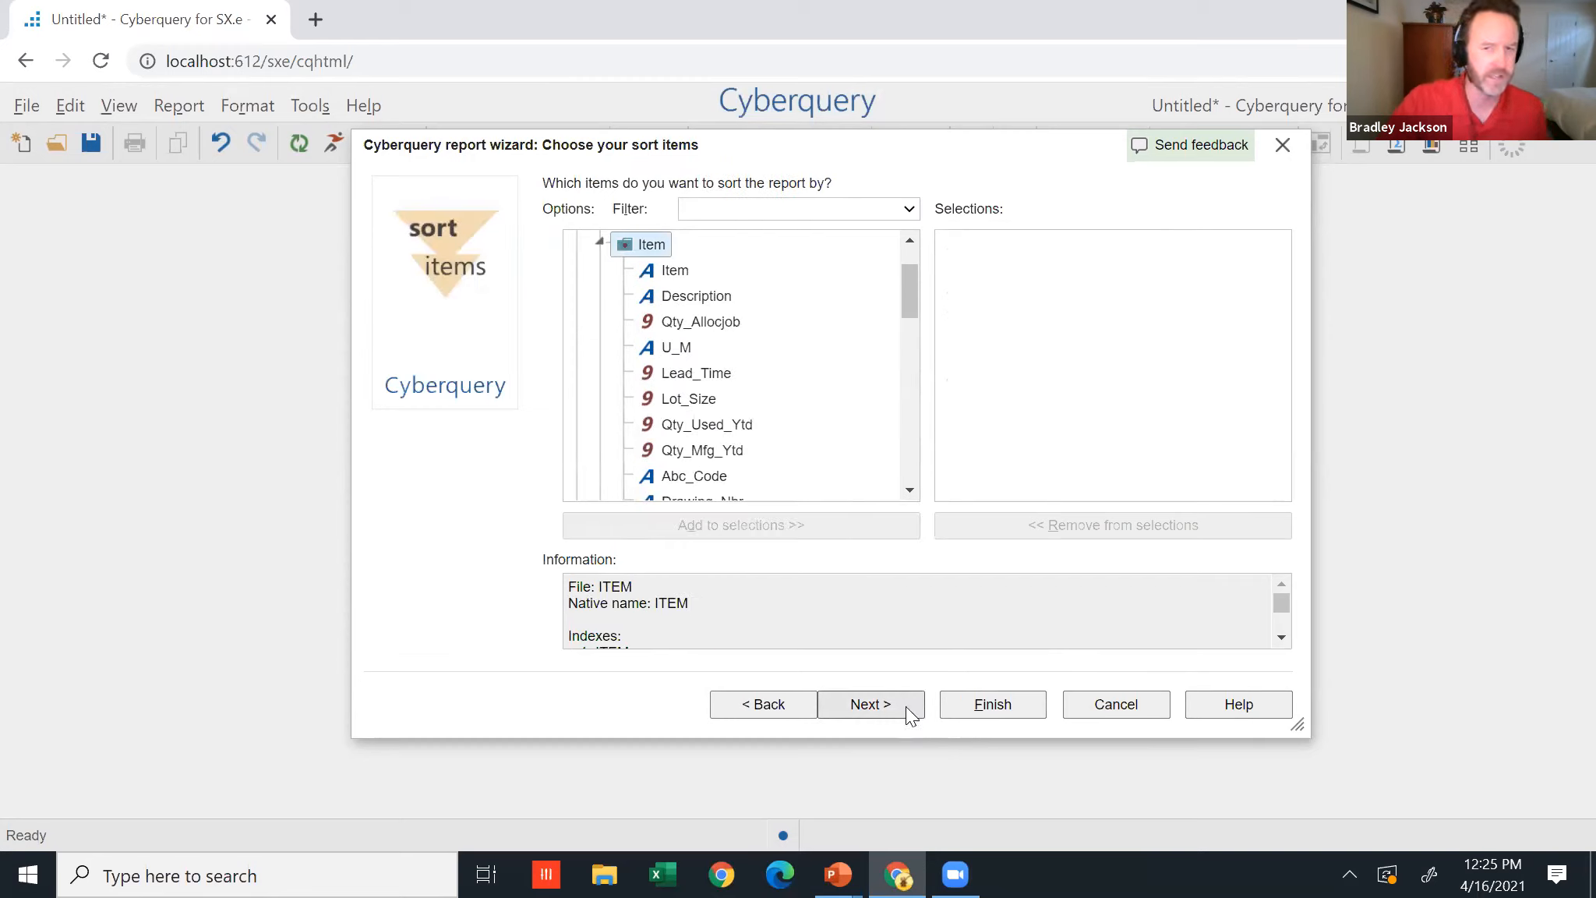
click(905, 706)
click(962, 703)
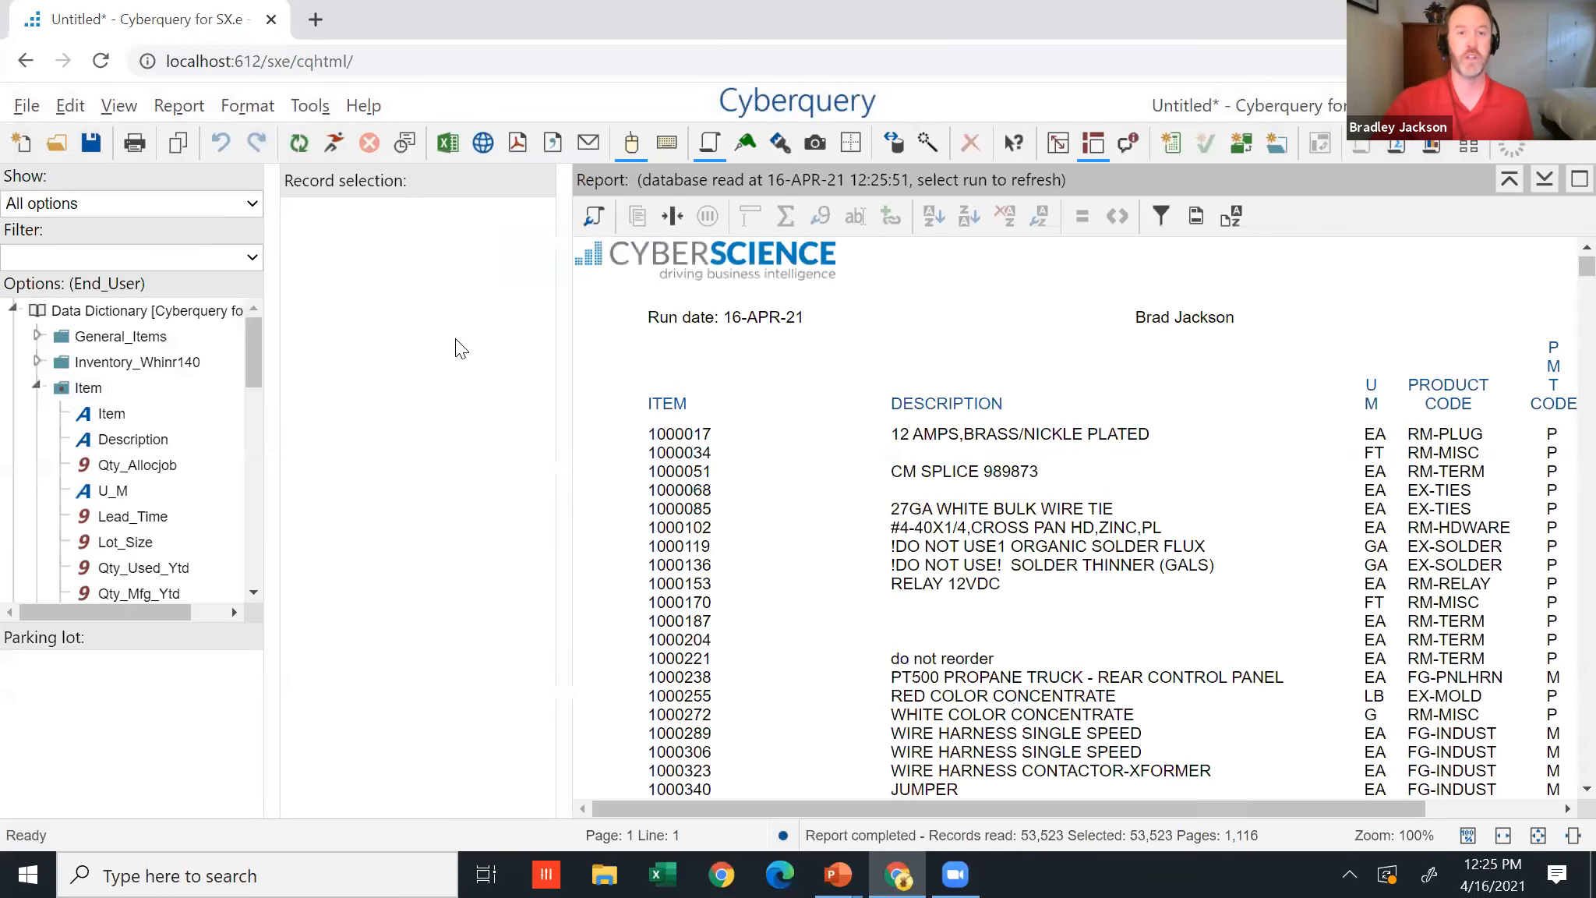
Narrow the Record selection pane and move the Description column from the report to the parking lot.
drag(555, 350, 478, 335)
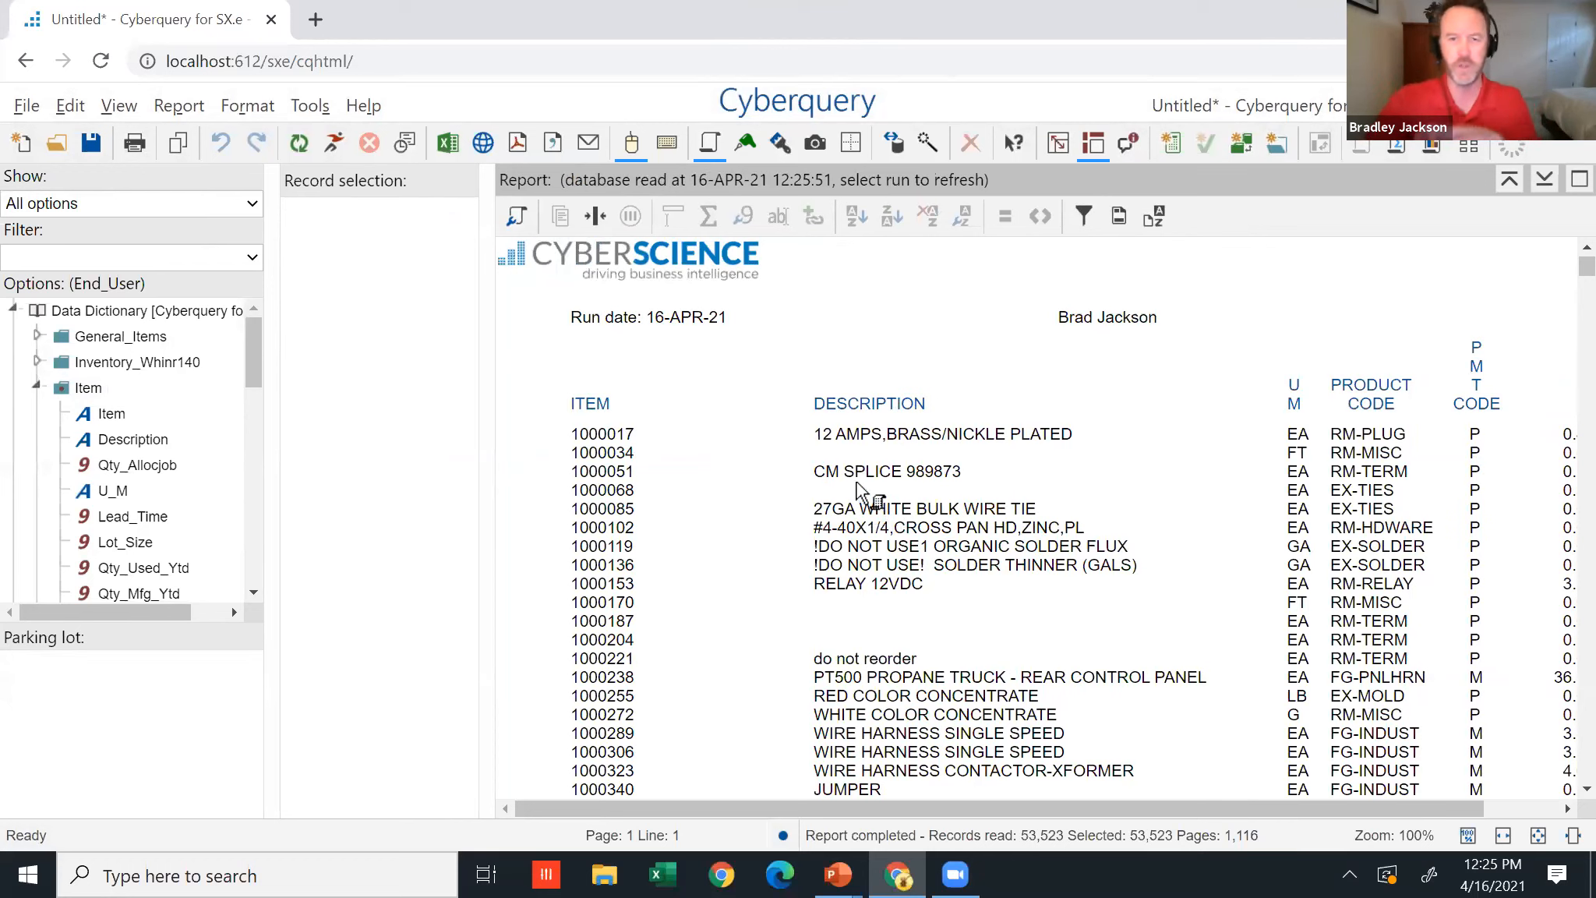
drag(891, 501, 228, 707)
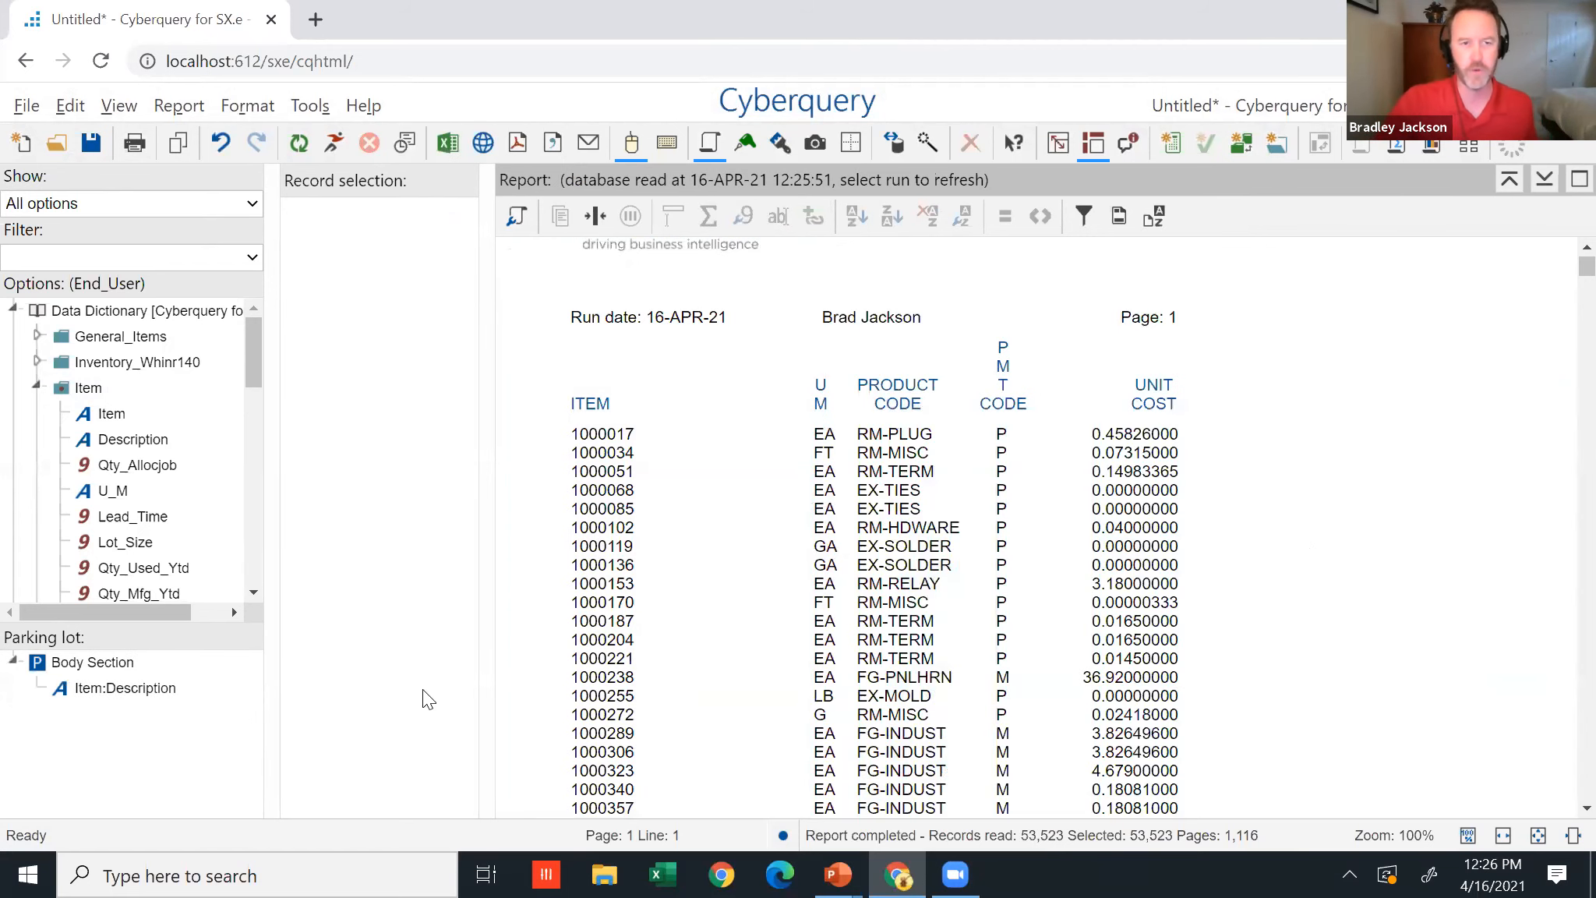
Optimize the display width of the report's Item column.
click(657, 581)
right_click(656, 581)
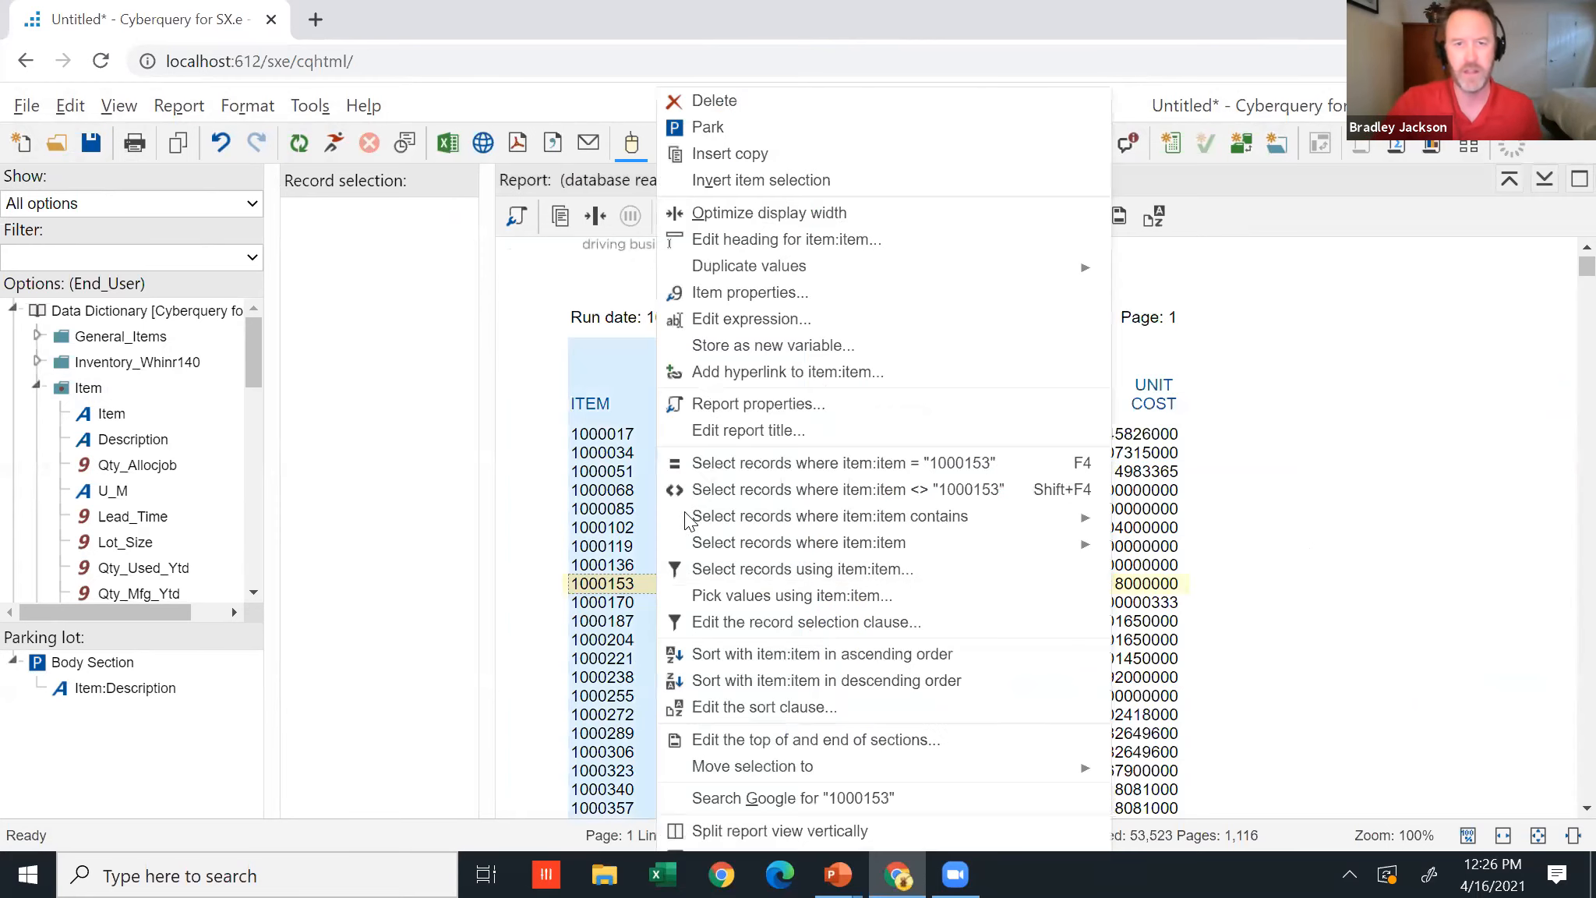
click(750, 216)
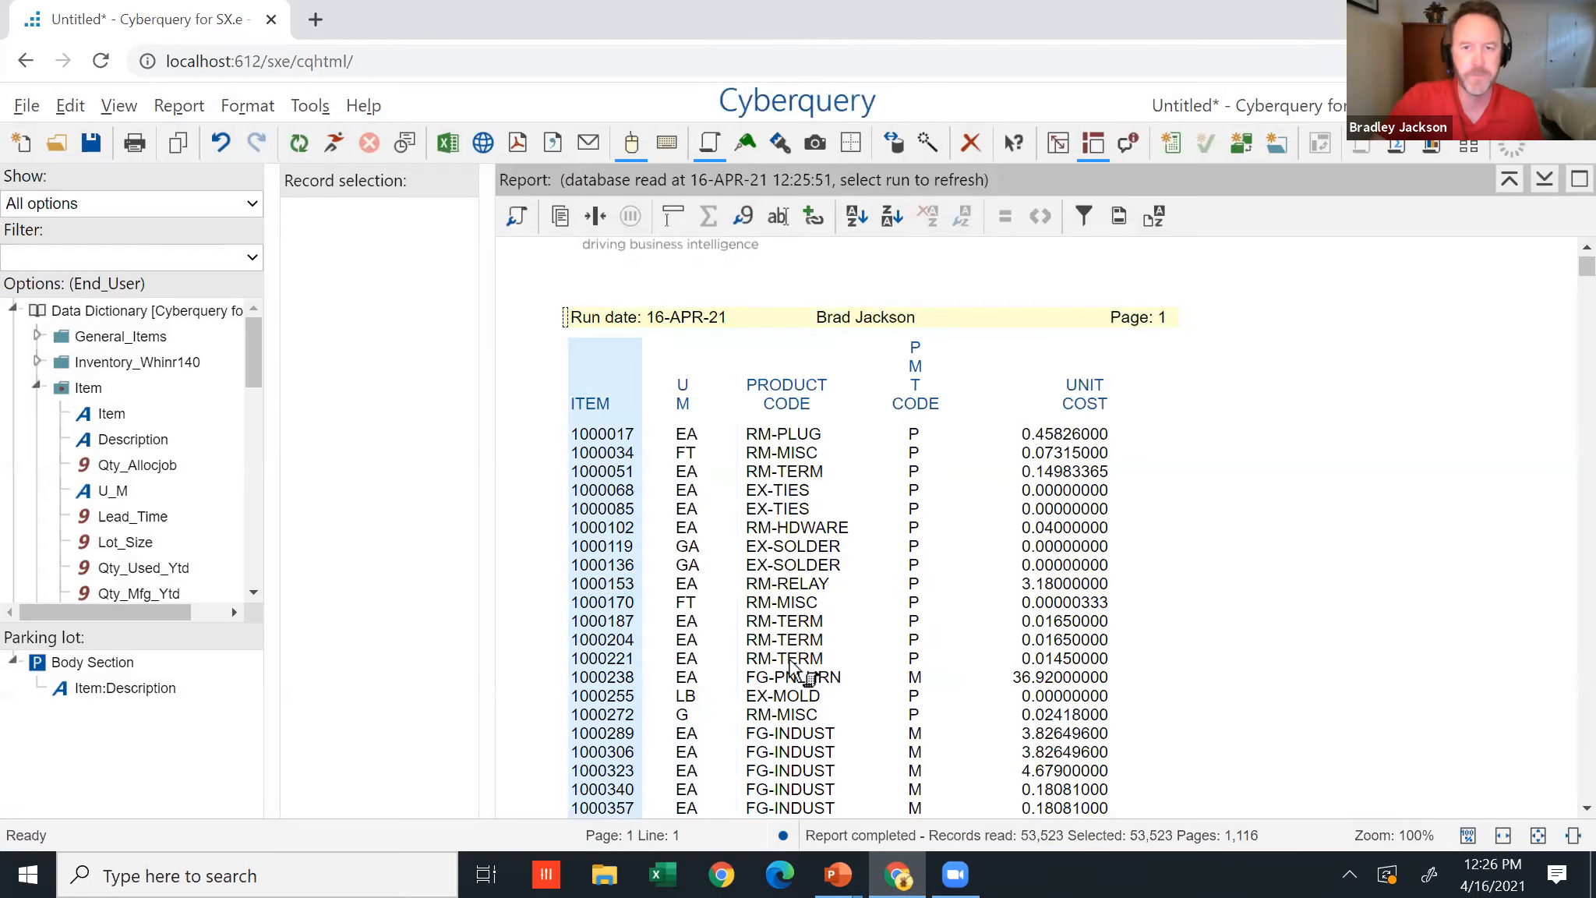
drag(249, 360, 248, 380)
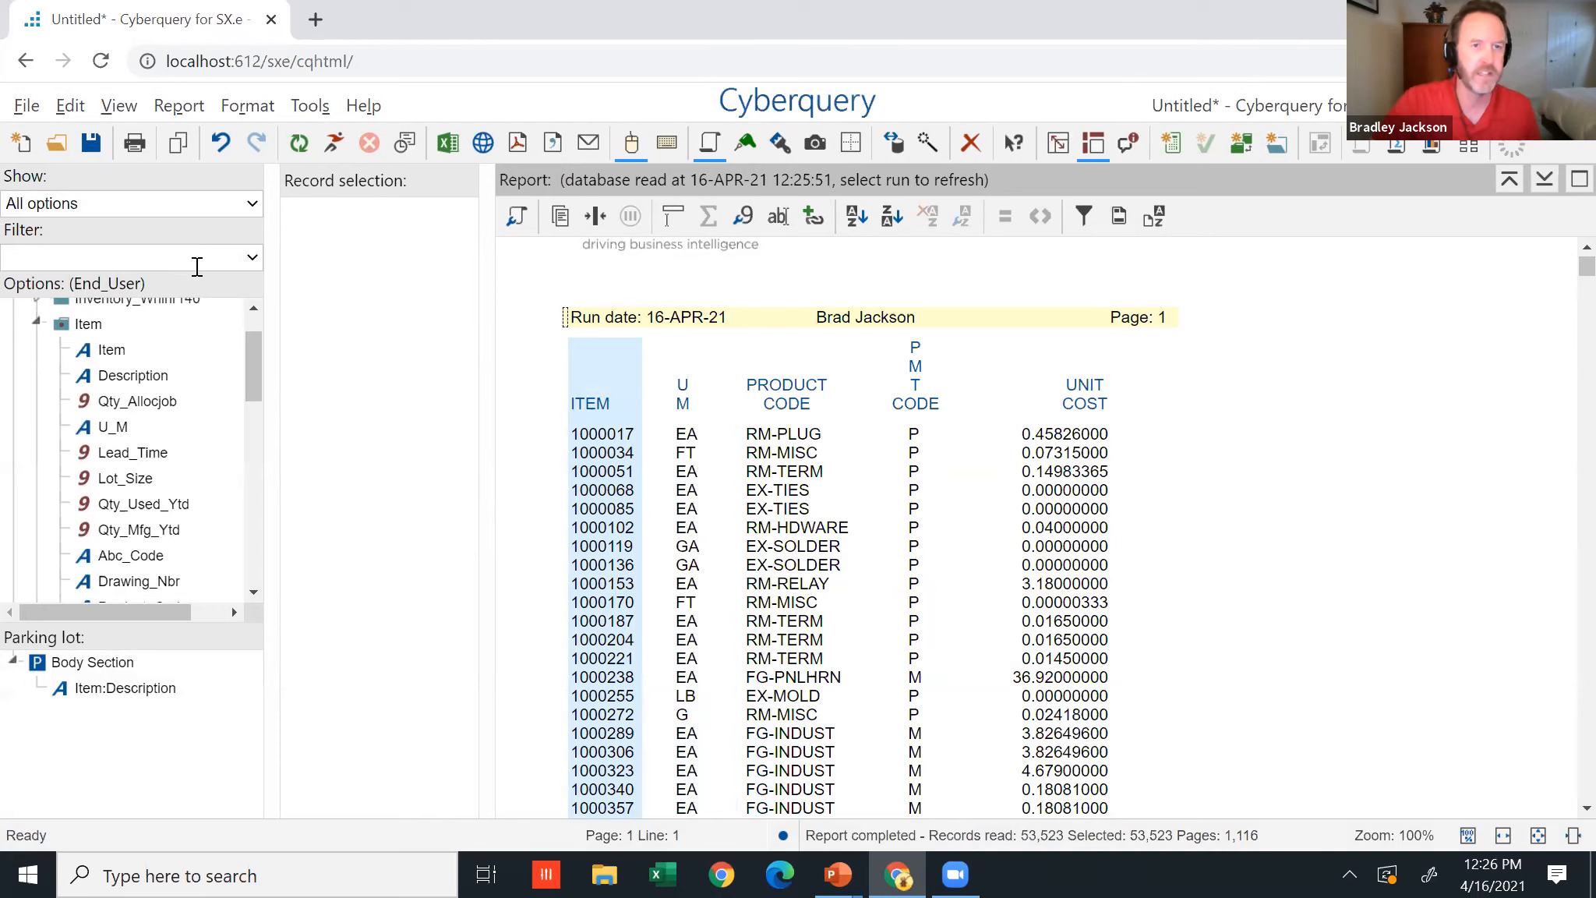
click(197, 266)
text(extend)
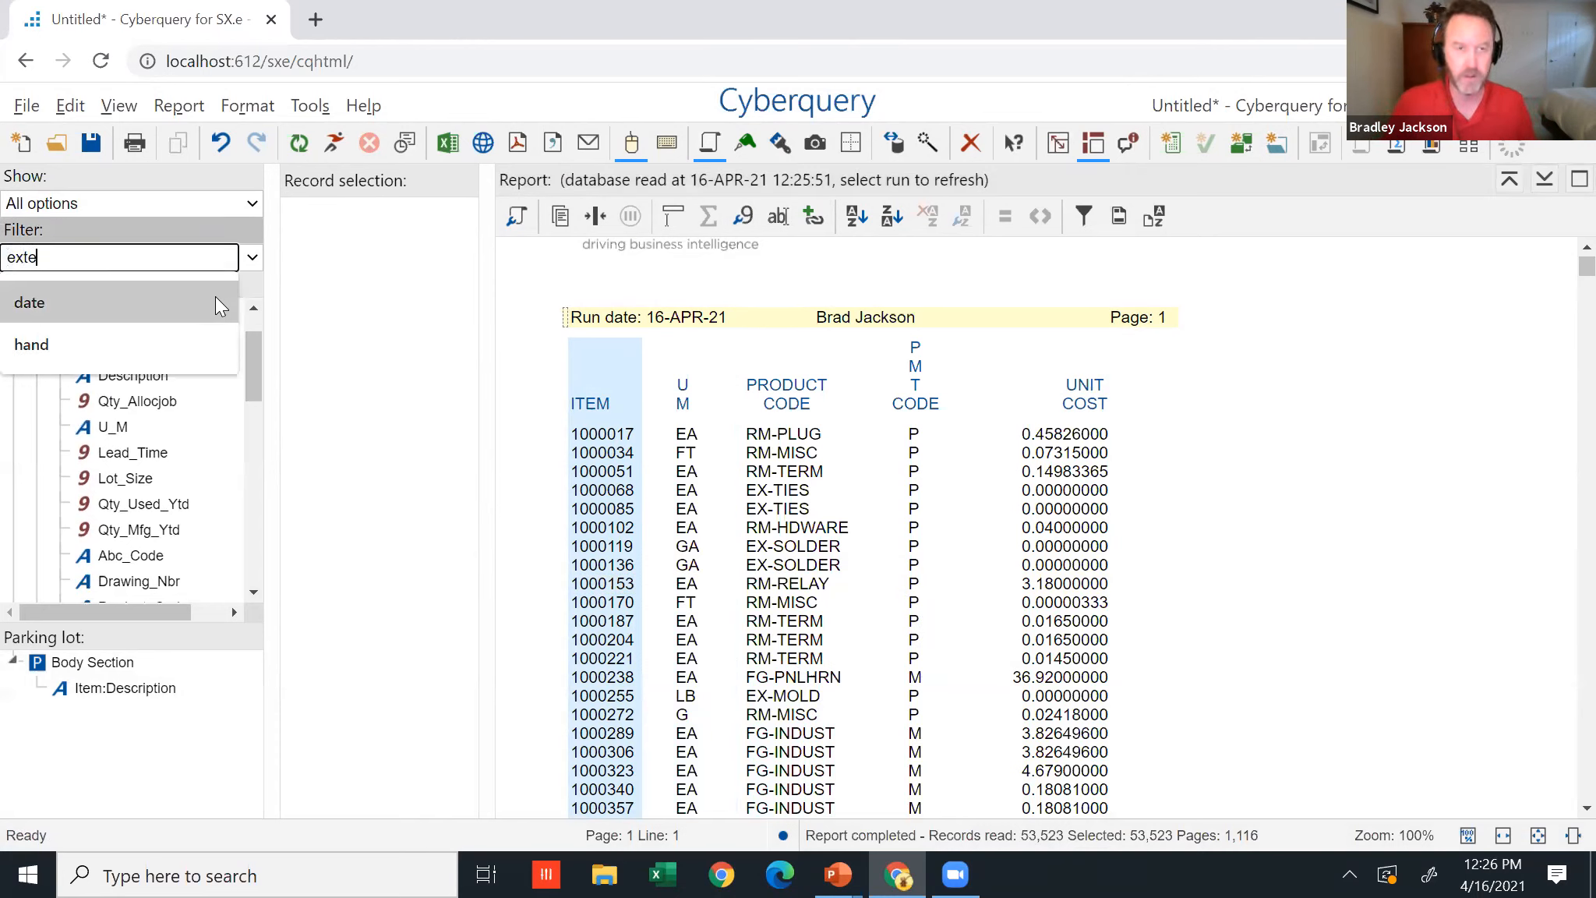
key(BackSpace)
key(BackSpace)
key(BackSpace)
key(BackSpace)
key(BackSpace)
key(BackSpace)
Use the field filter "hand" to add Itemwhse's Qty_On_Hand as a column after Unit Cost, and clear the filter.
text(hand)
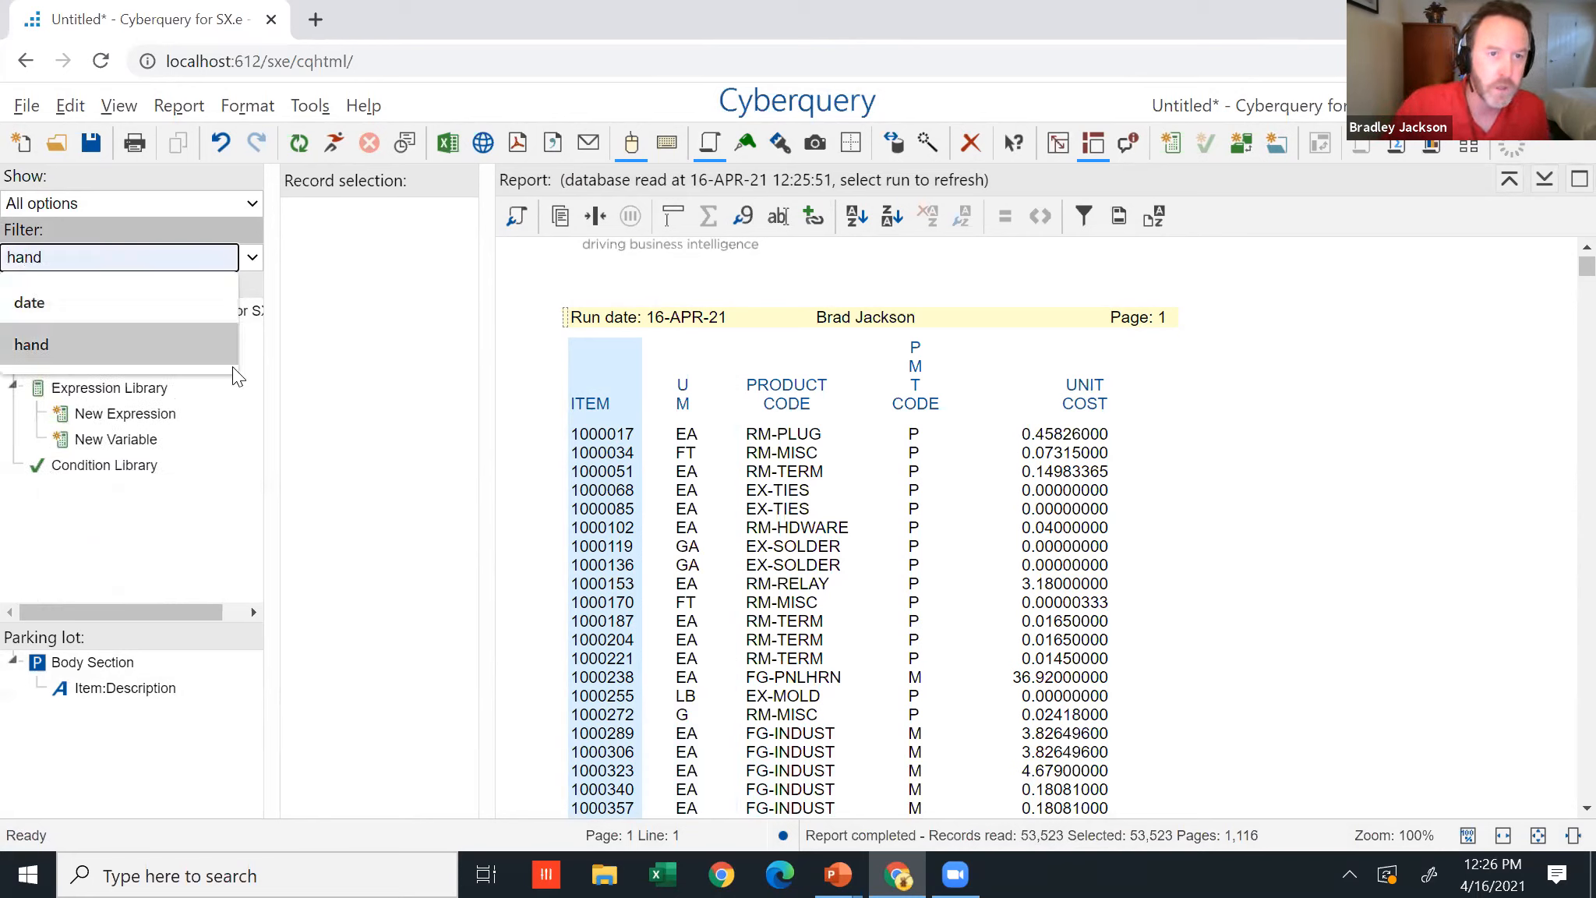
click(223, 270)
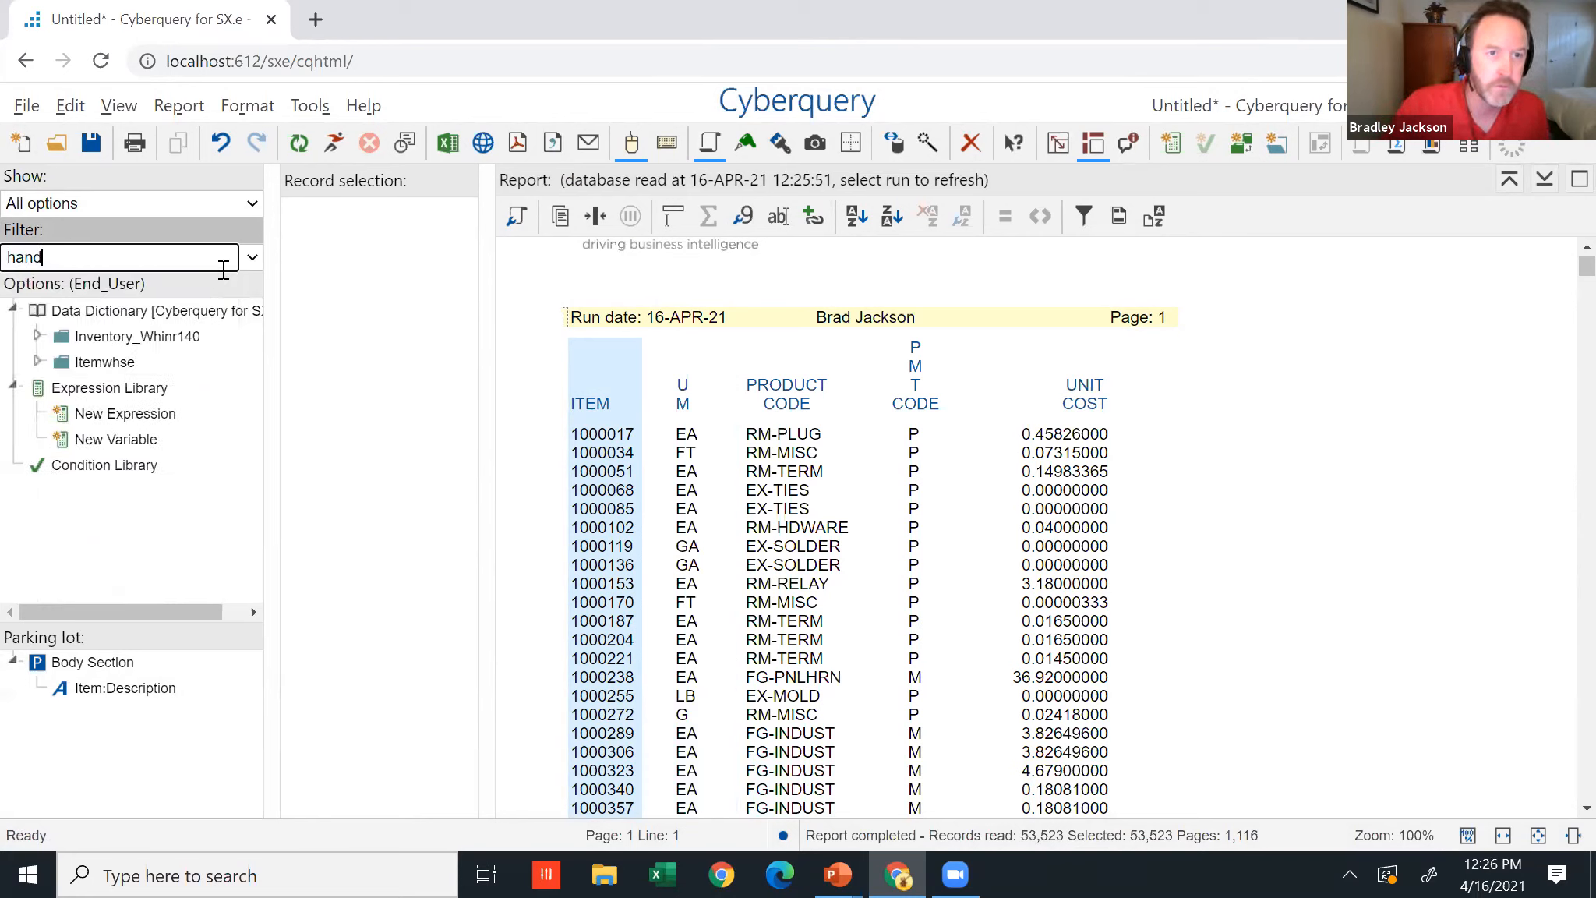
click(37, 362)
drag(143, 387, 1221, 484)
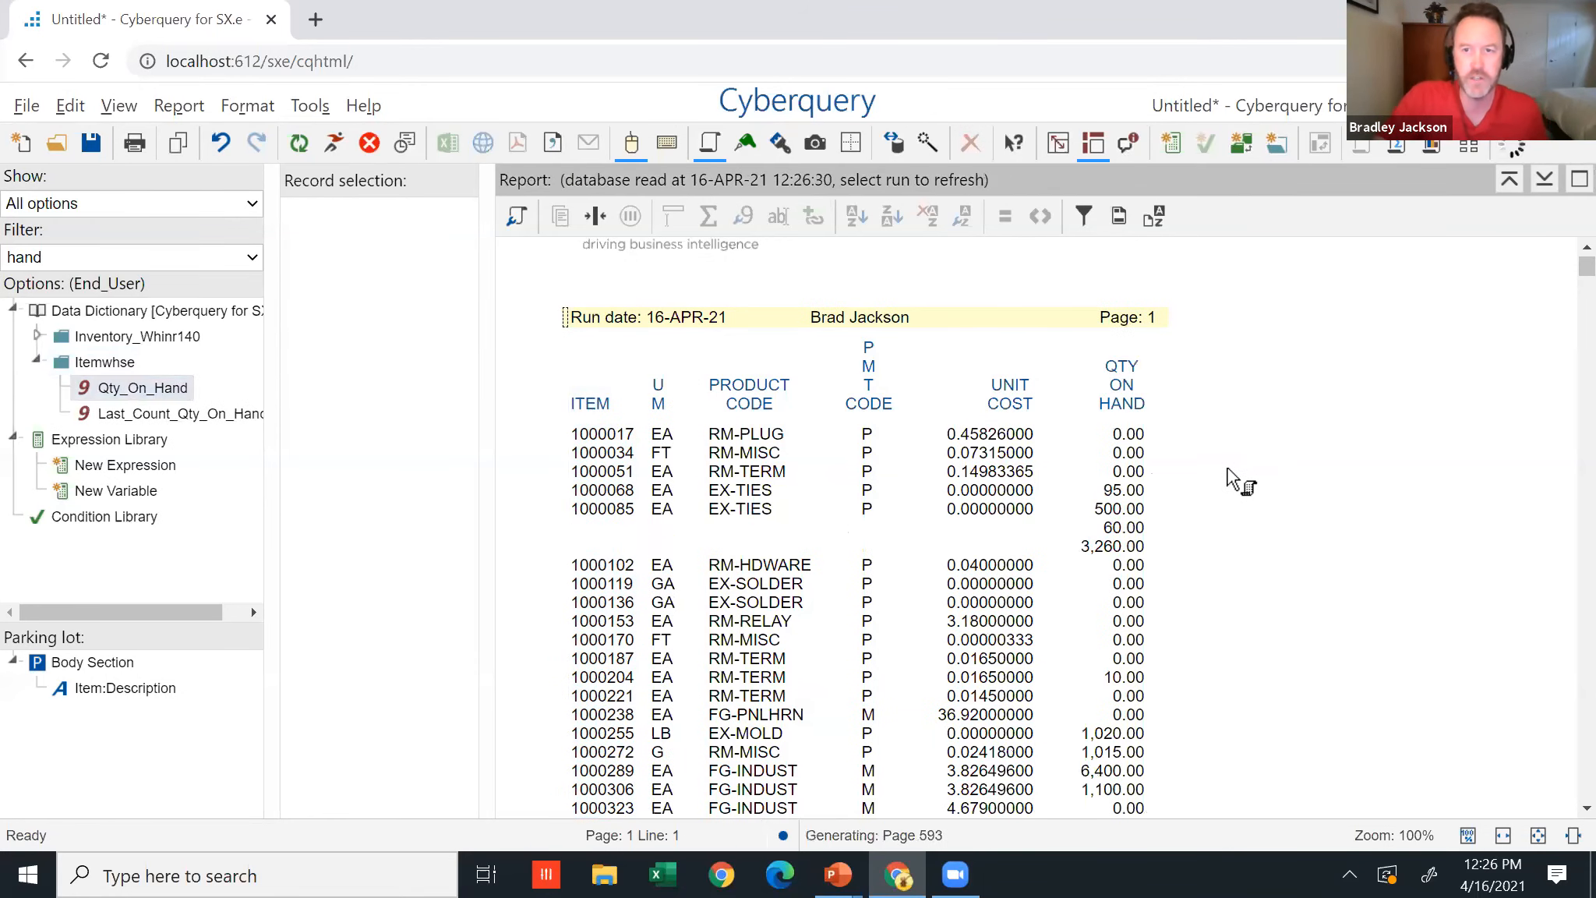
click(142, 248)
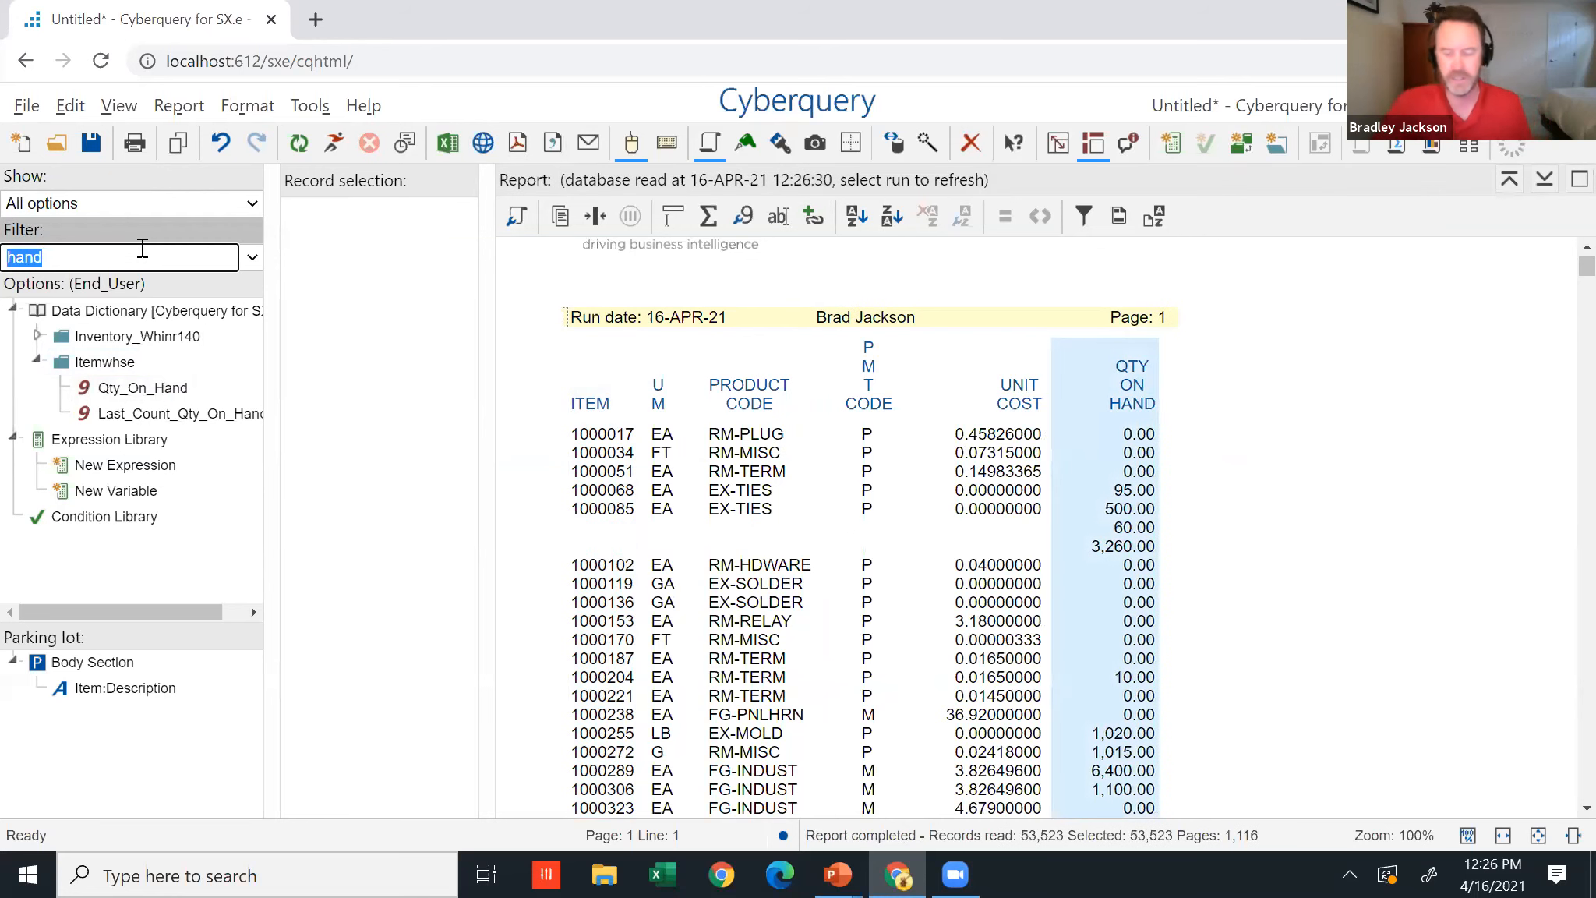
key(BackSpace)
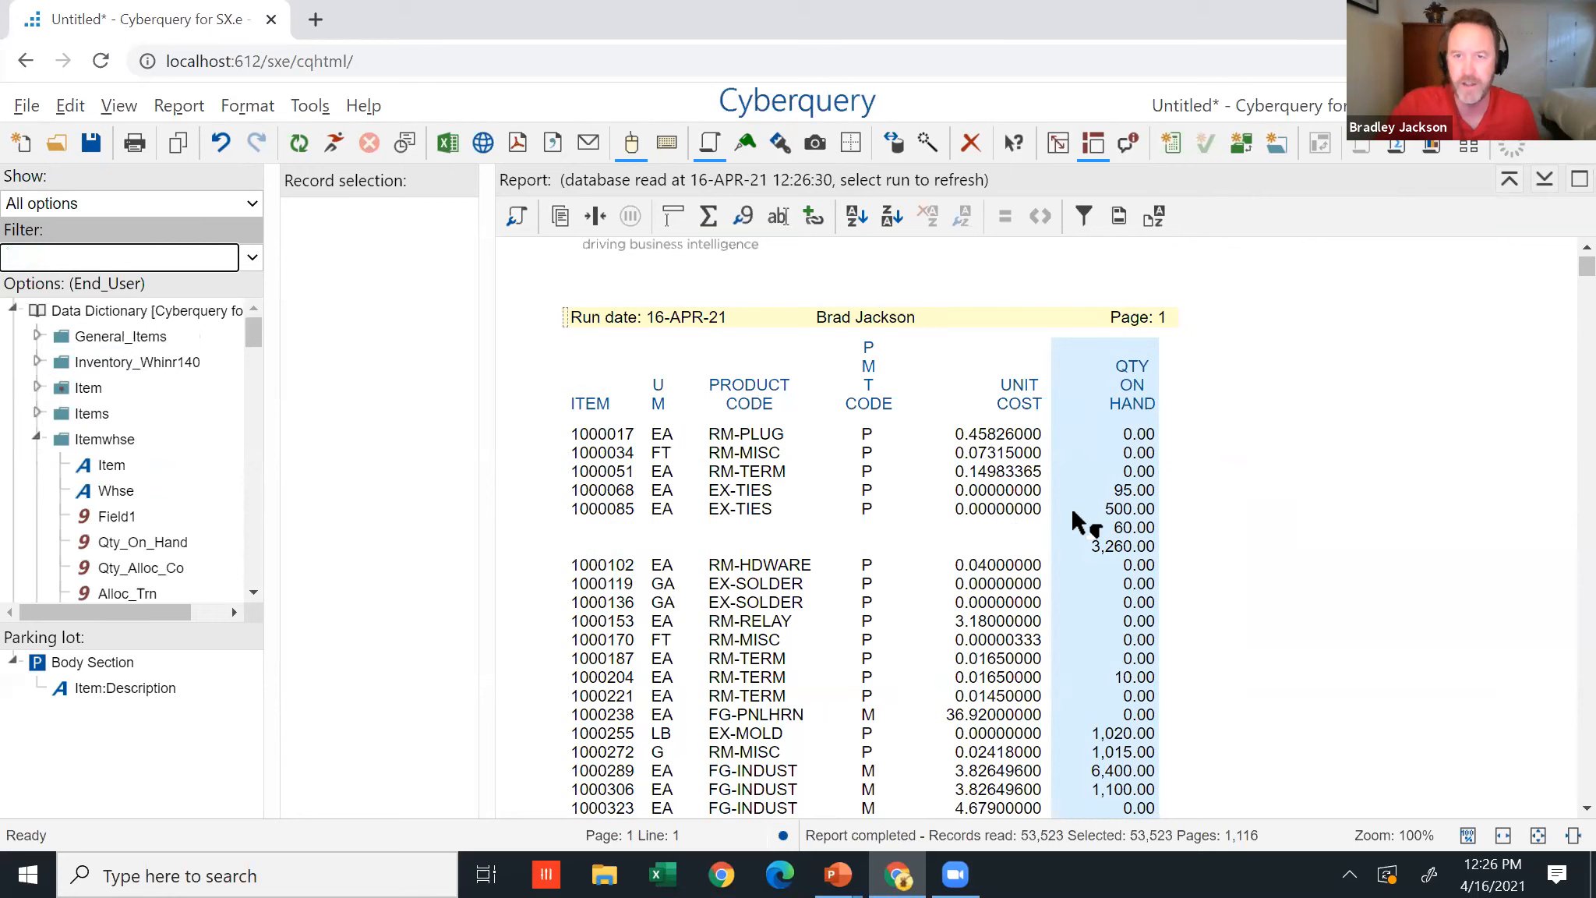
Set the Qty On Hand column's numeric format to 0 decimal places.
right_click(1130, 491)
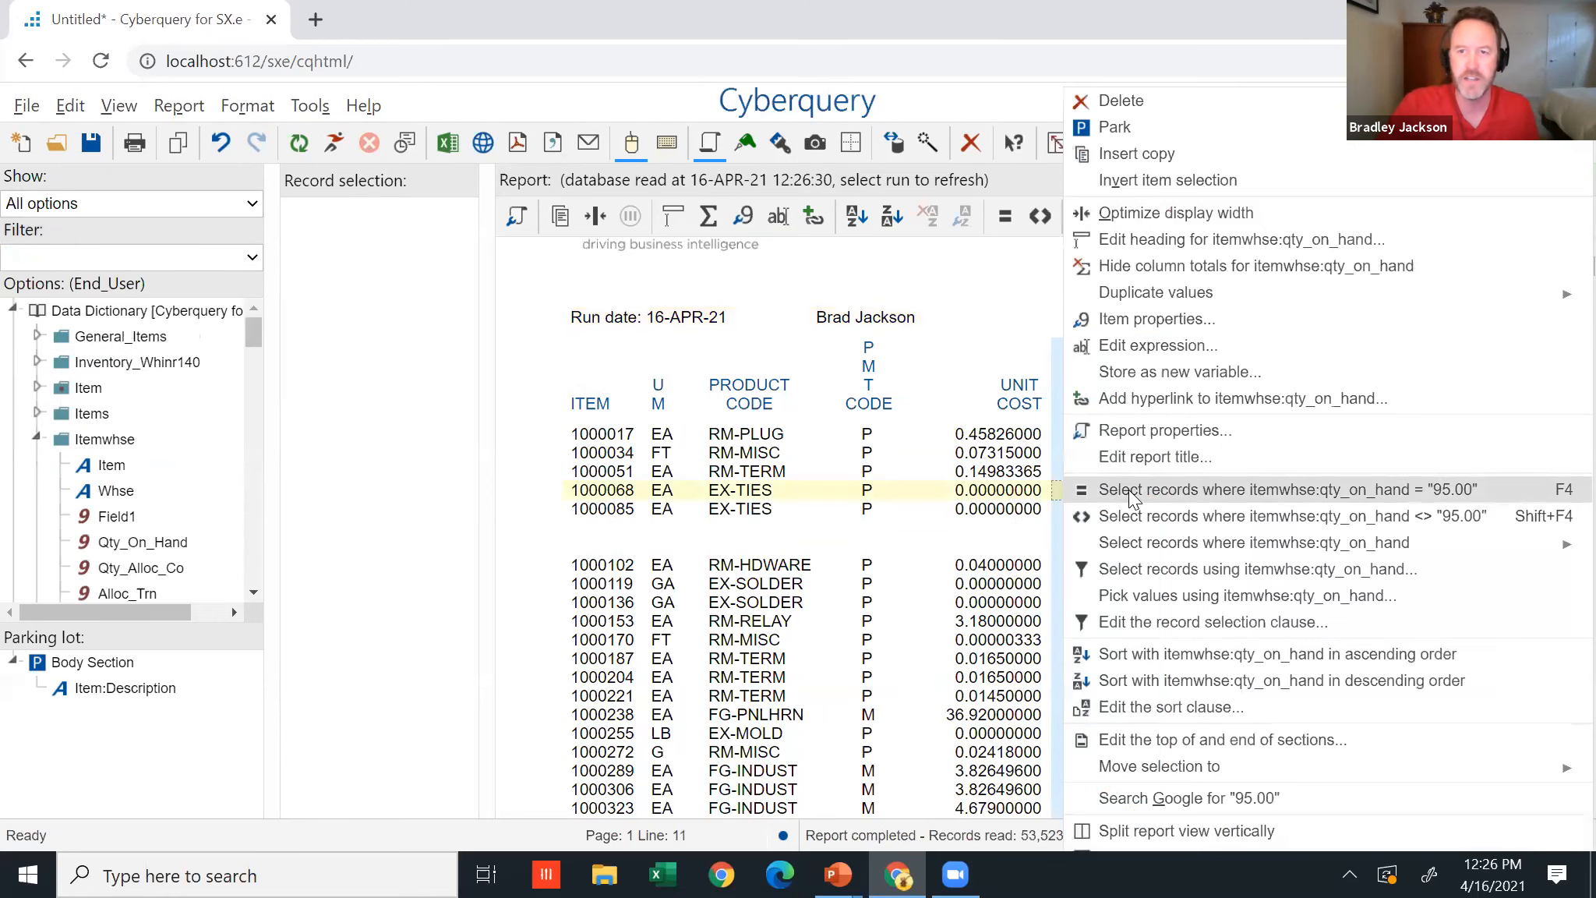
click(1139, 329)
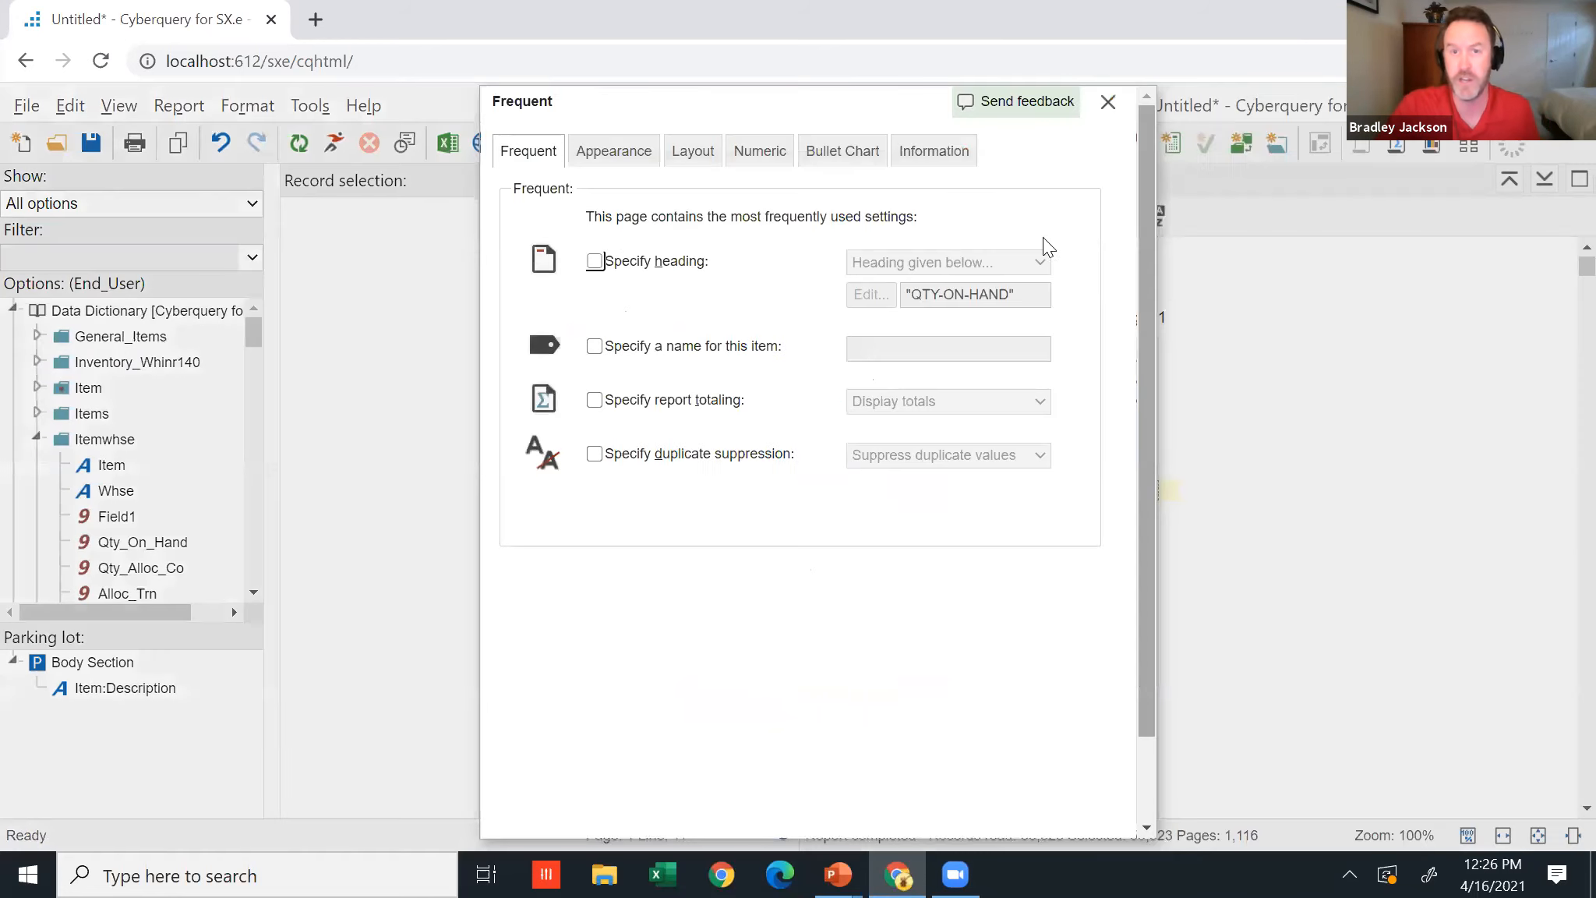
click(748, 156)
click(662, 582)
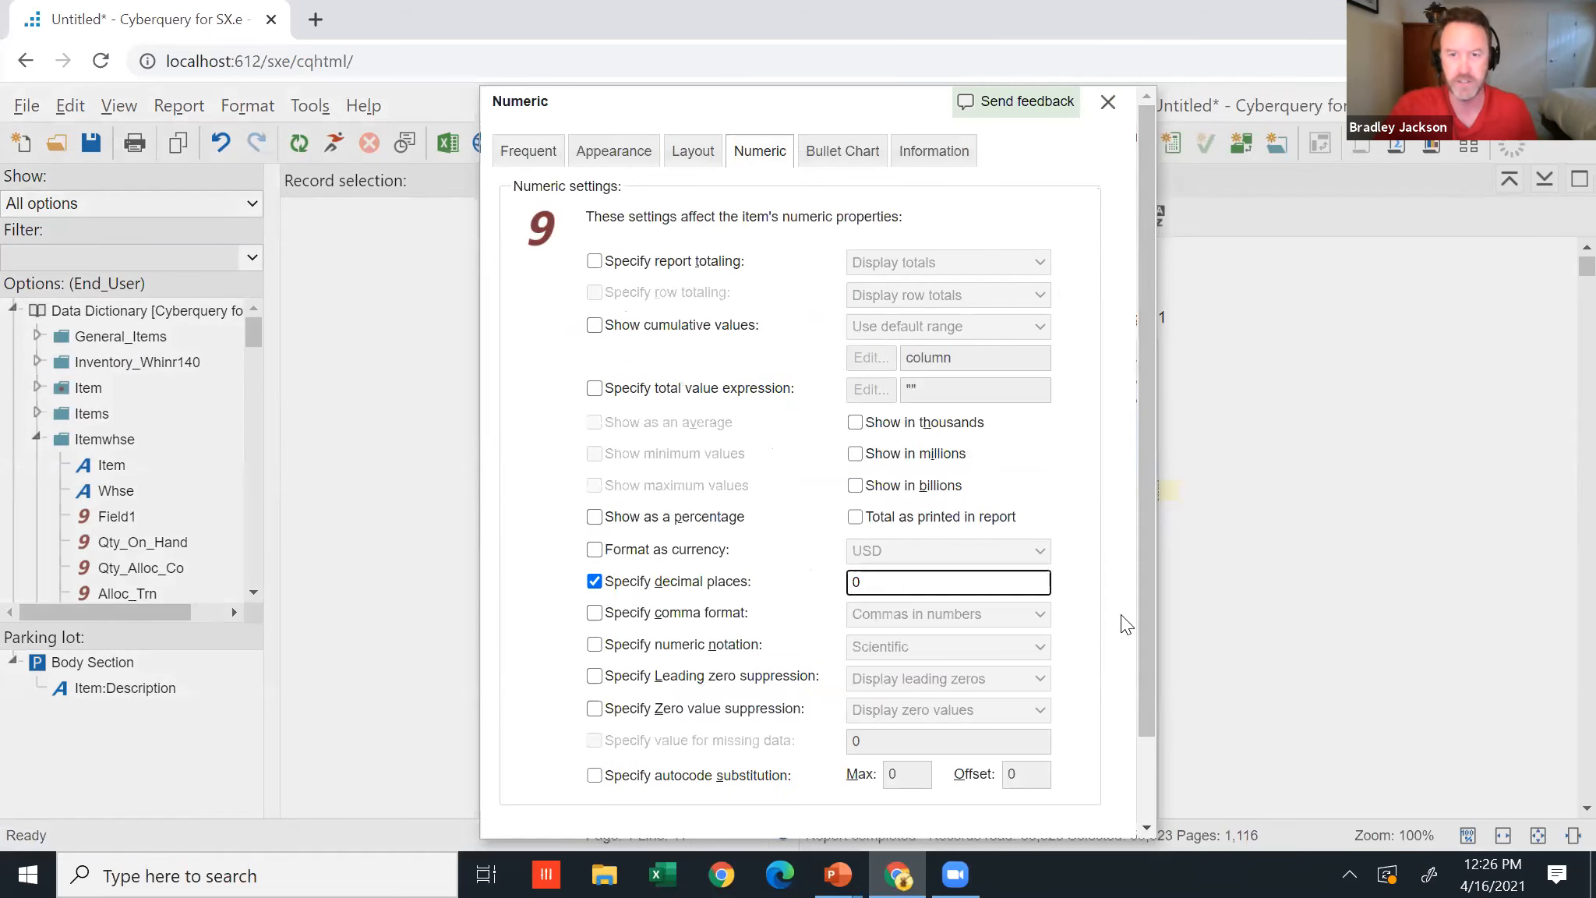
drag(1144, 644, 1041, 723)
click(806, 801)
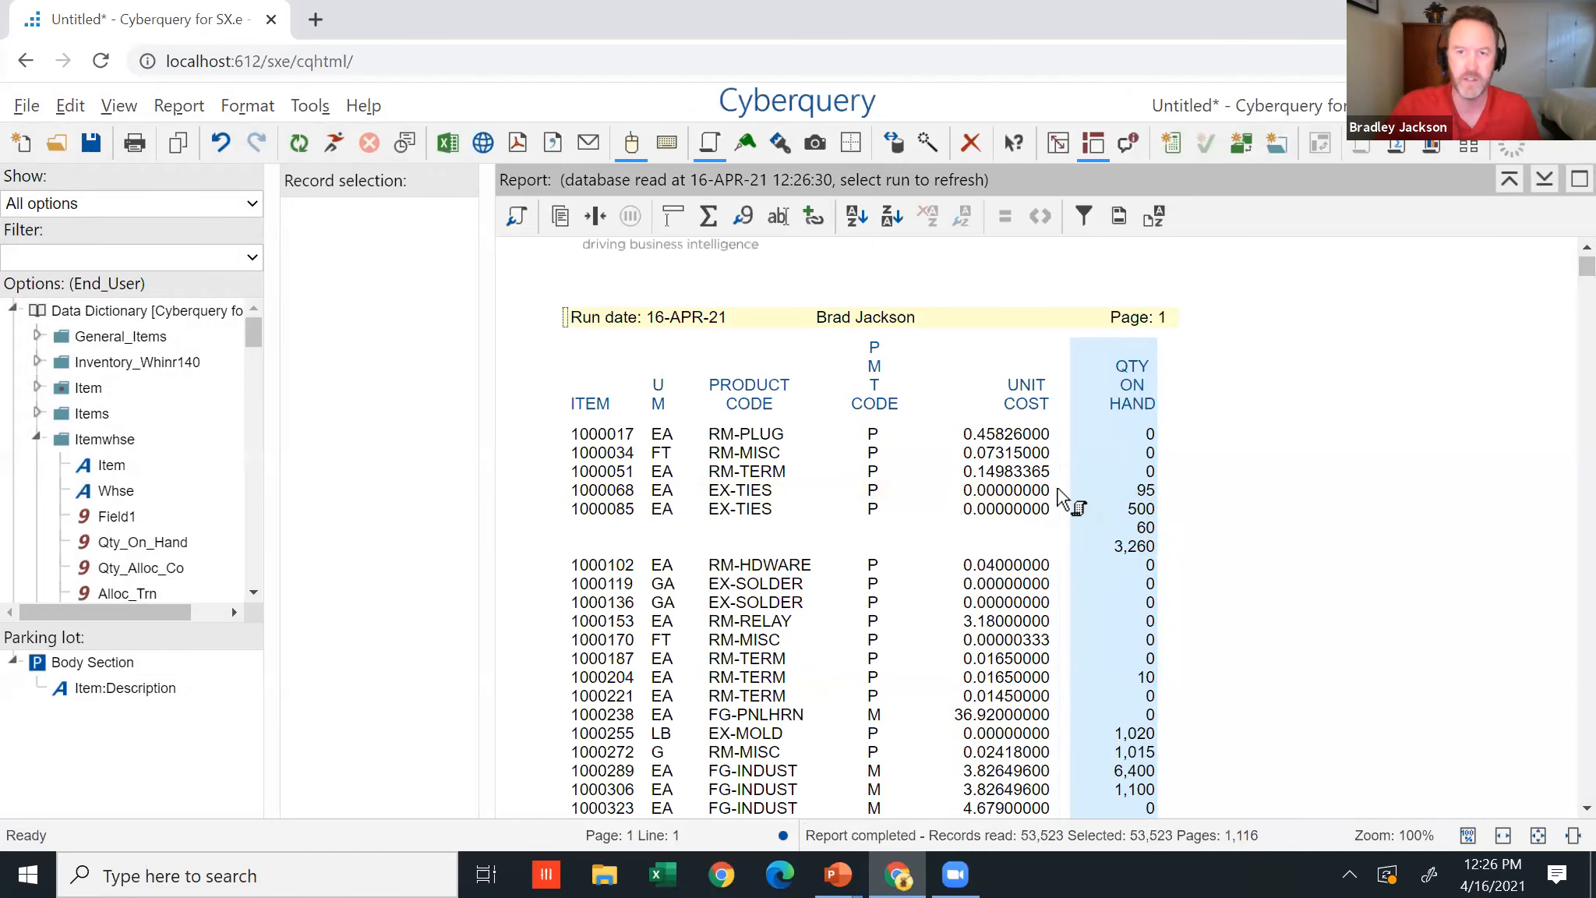
click(1017, 477)
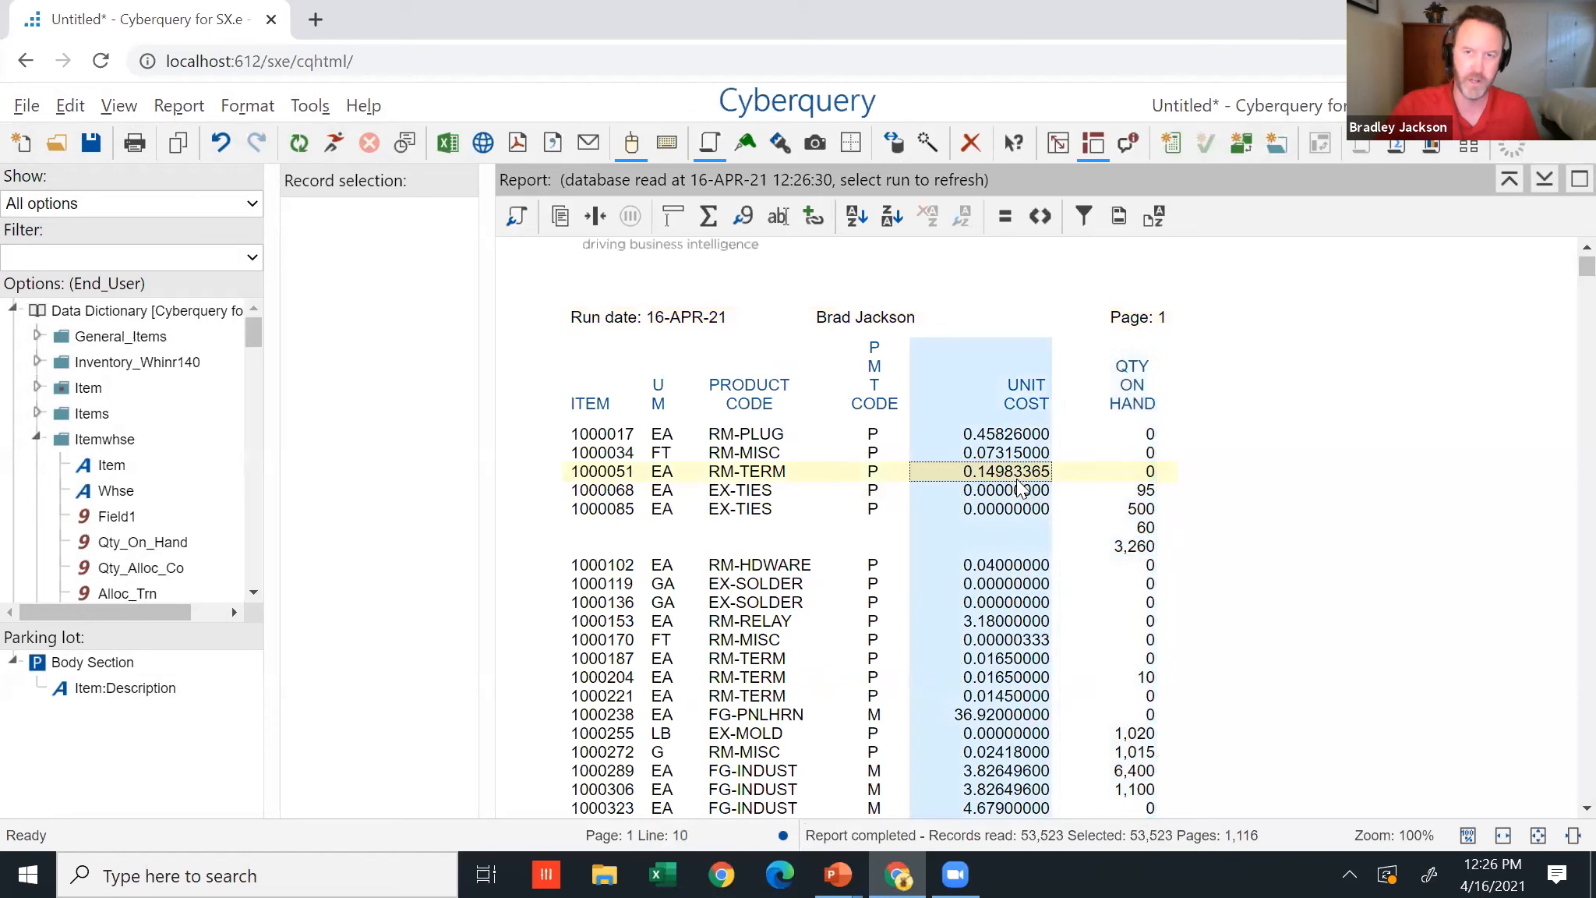
right_click(1017, 477)
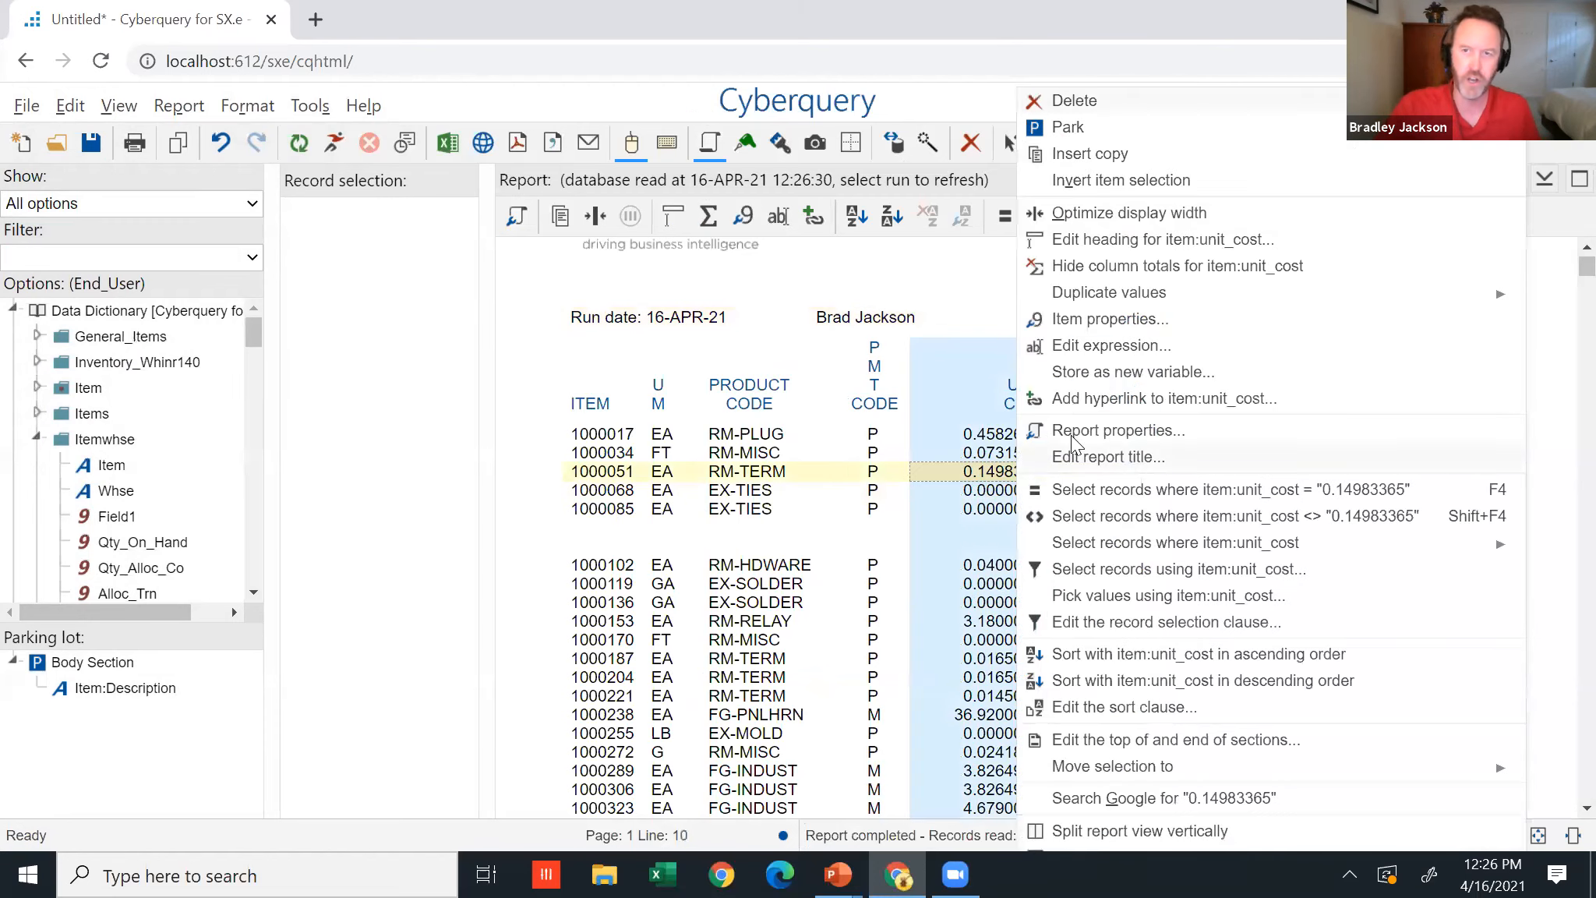
click(1120, 319)
click(790, 153)
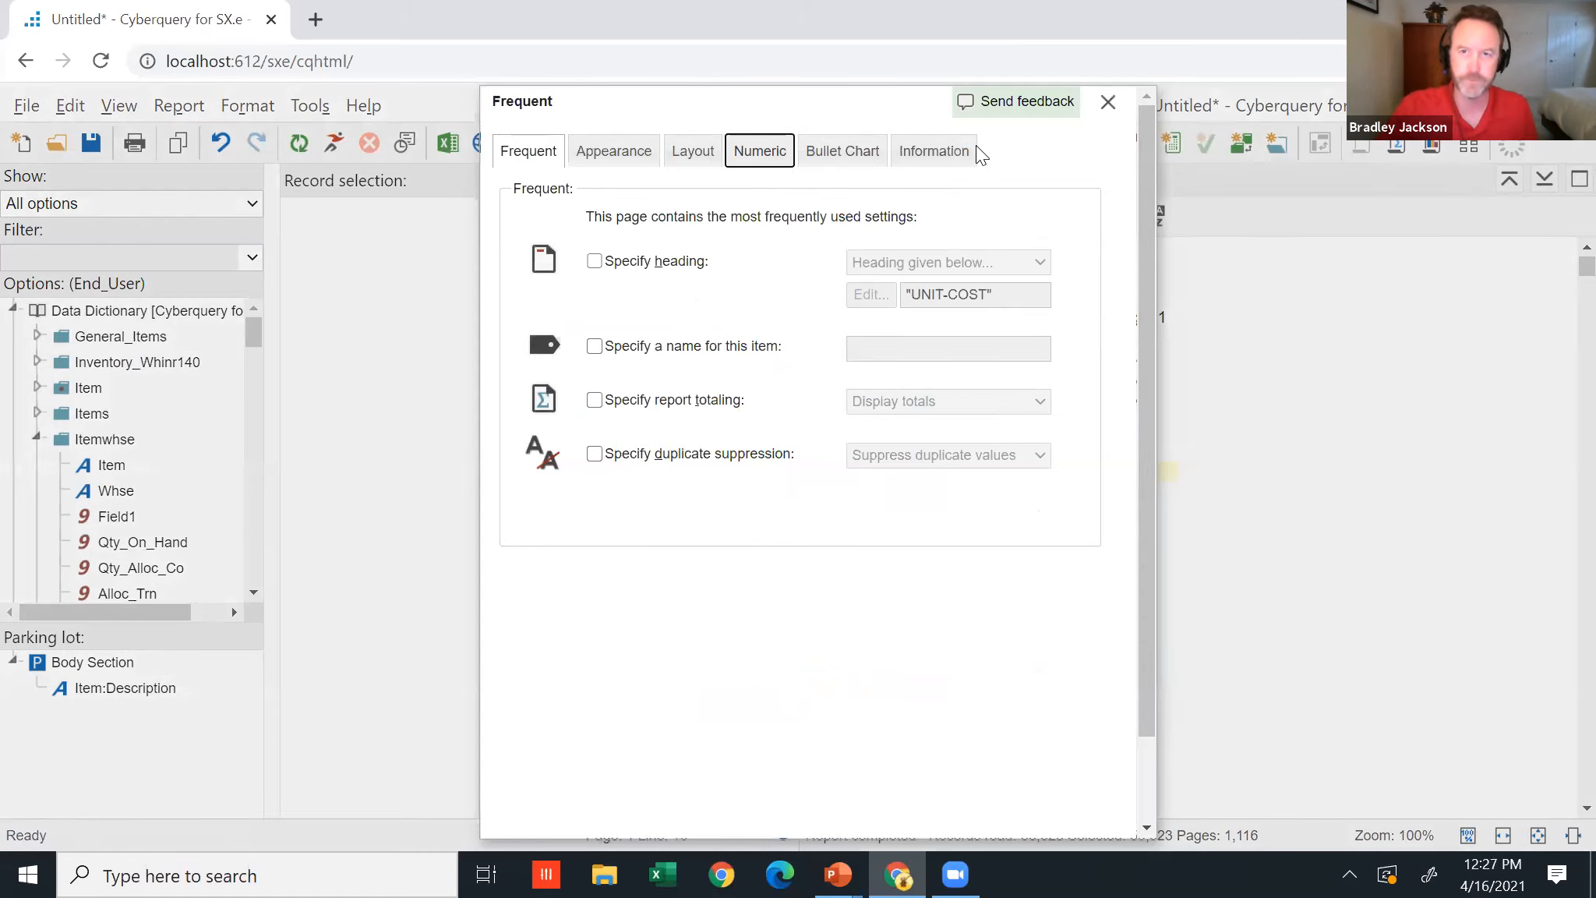
drag(1140, 296, 1149, 504)
click(821, 787)
Set the Unit Cost column's numeric format to 2 decimal places.
right_click(974, 542)
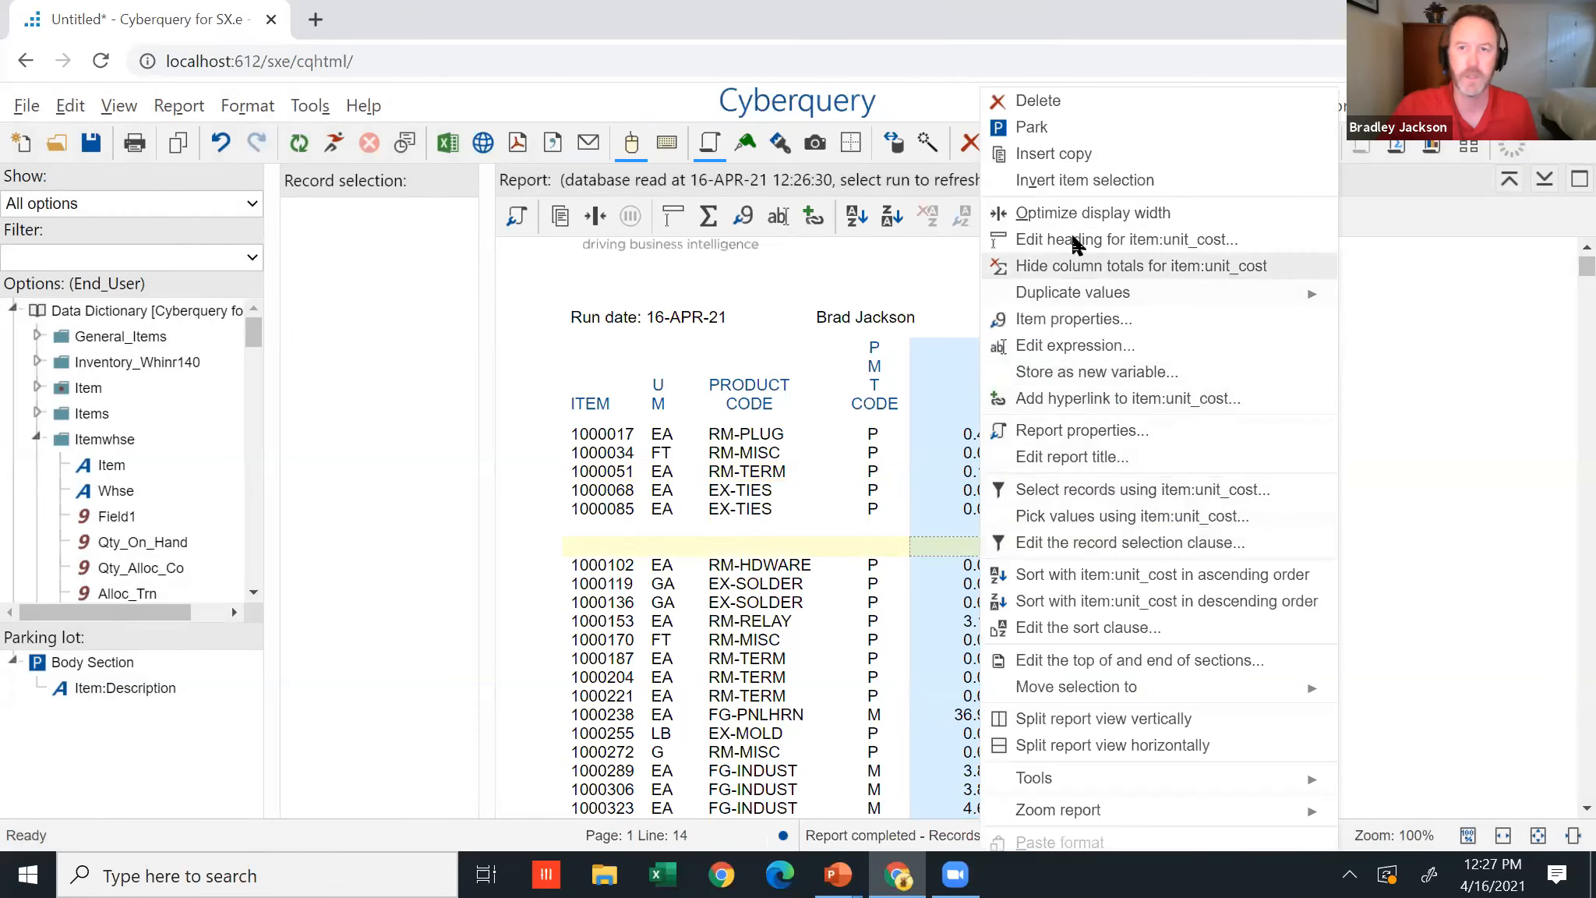
click(1063, 317)
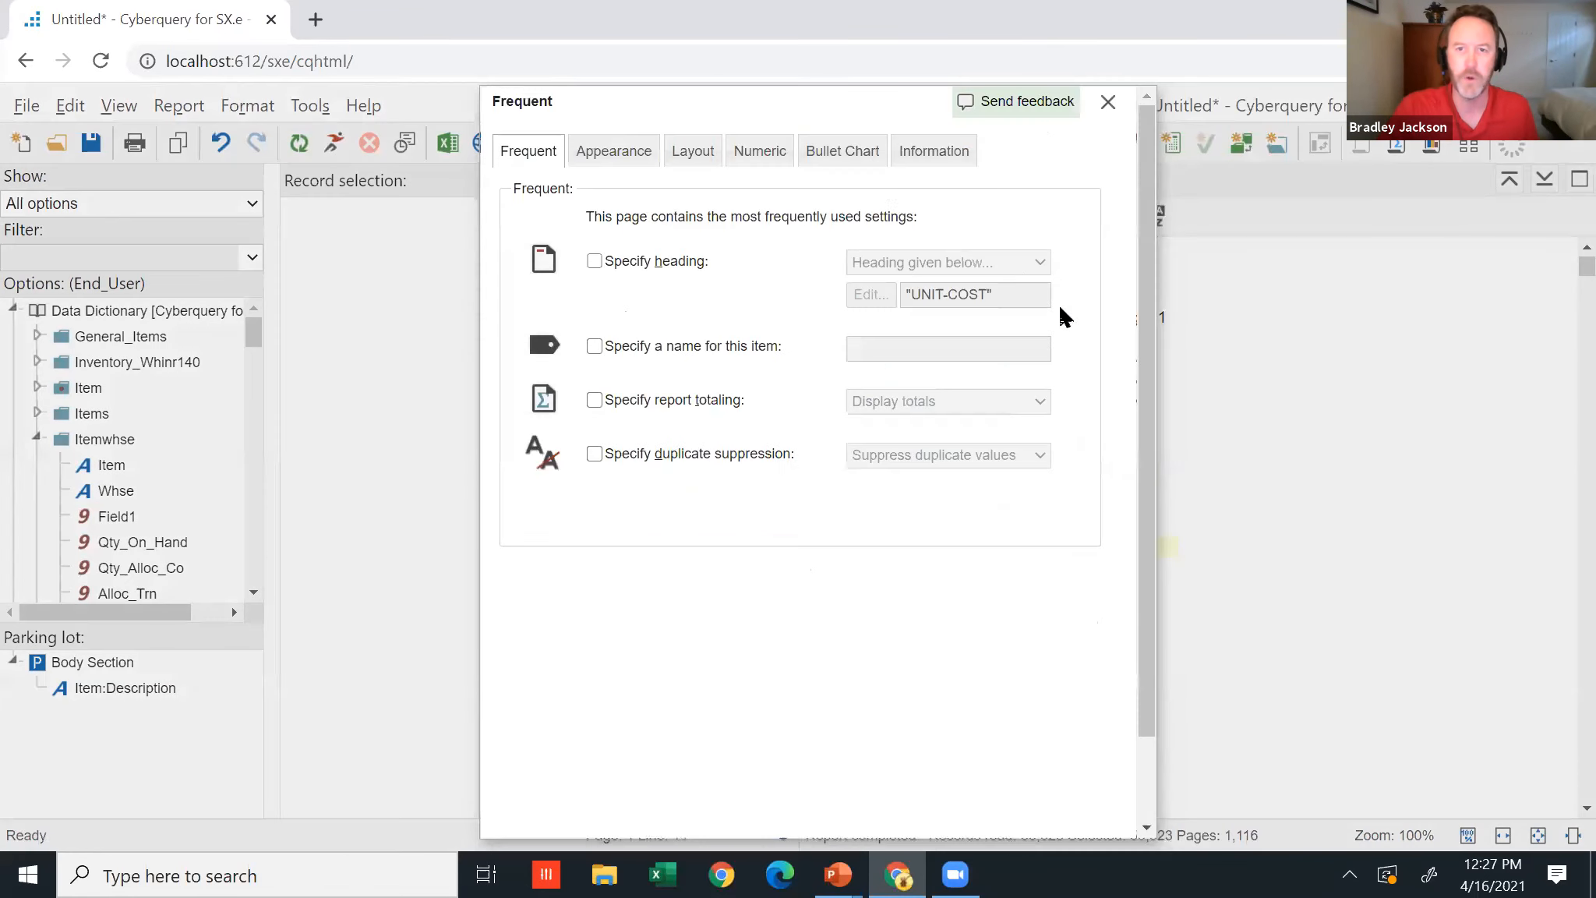
click(772, 156)
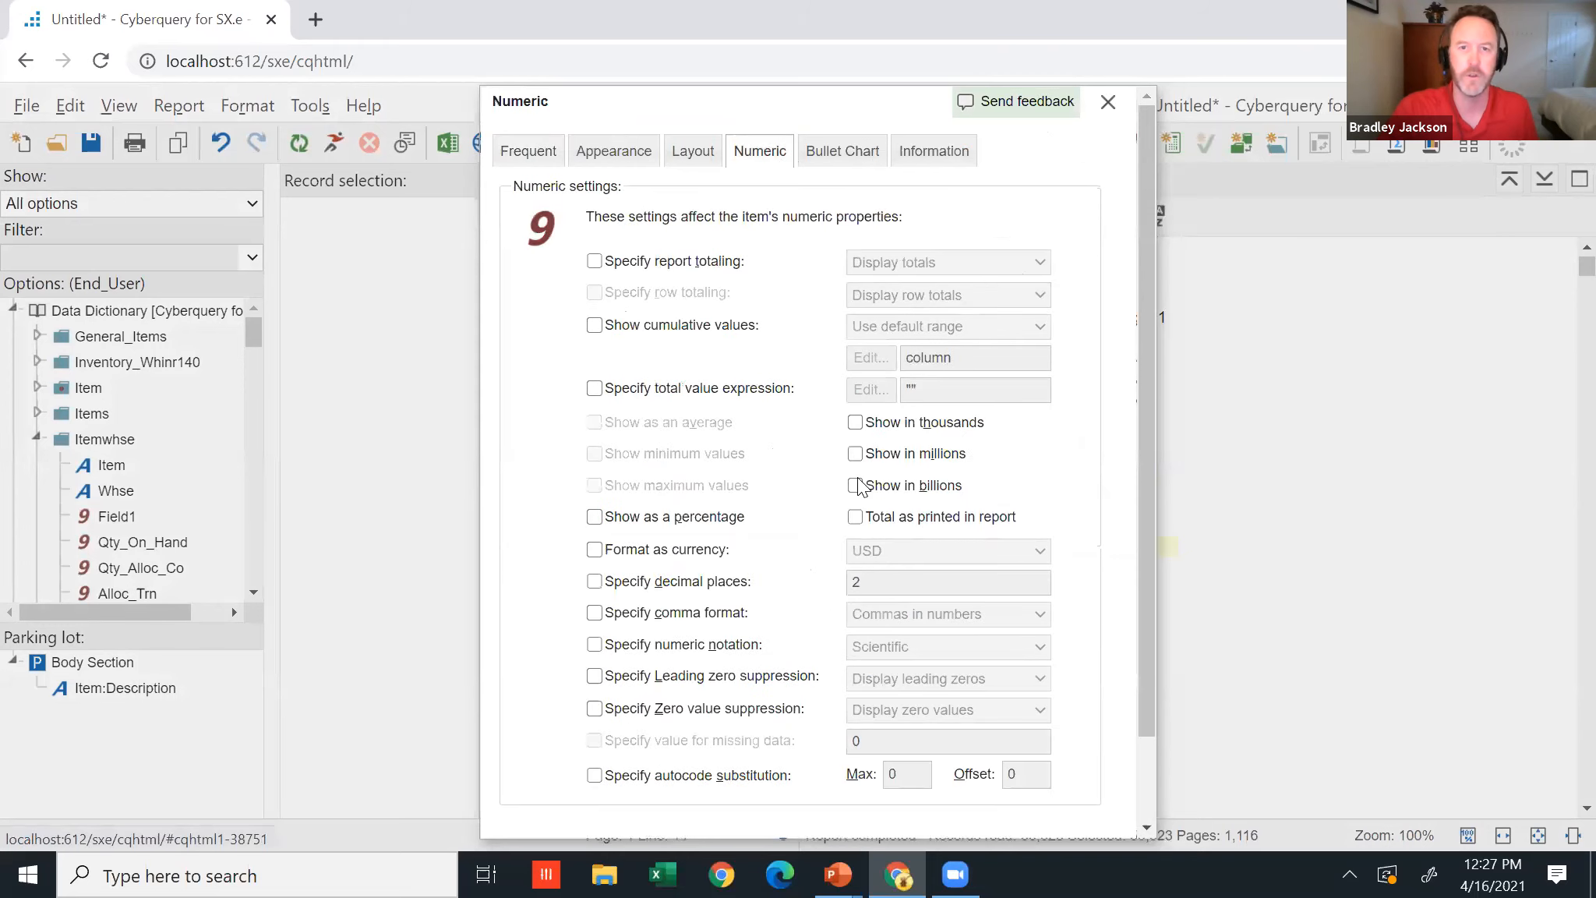
click(712, 586)
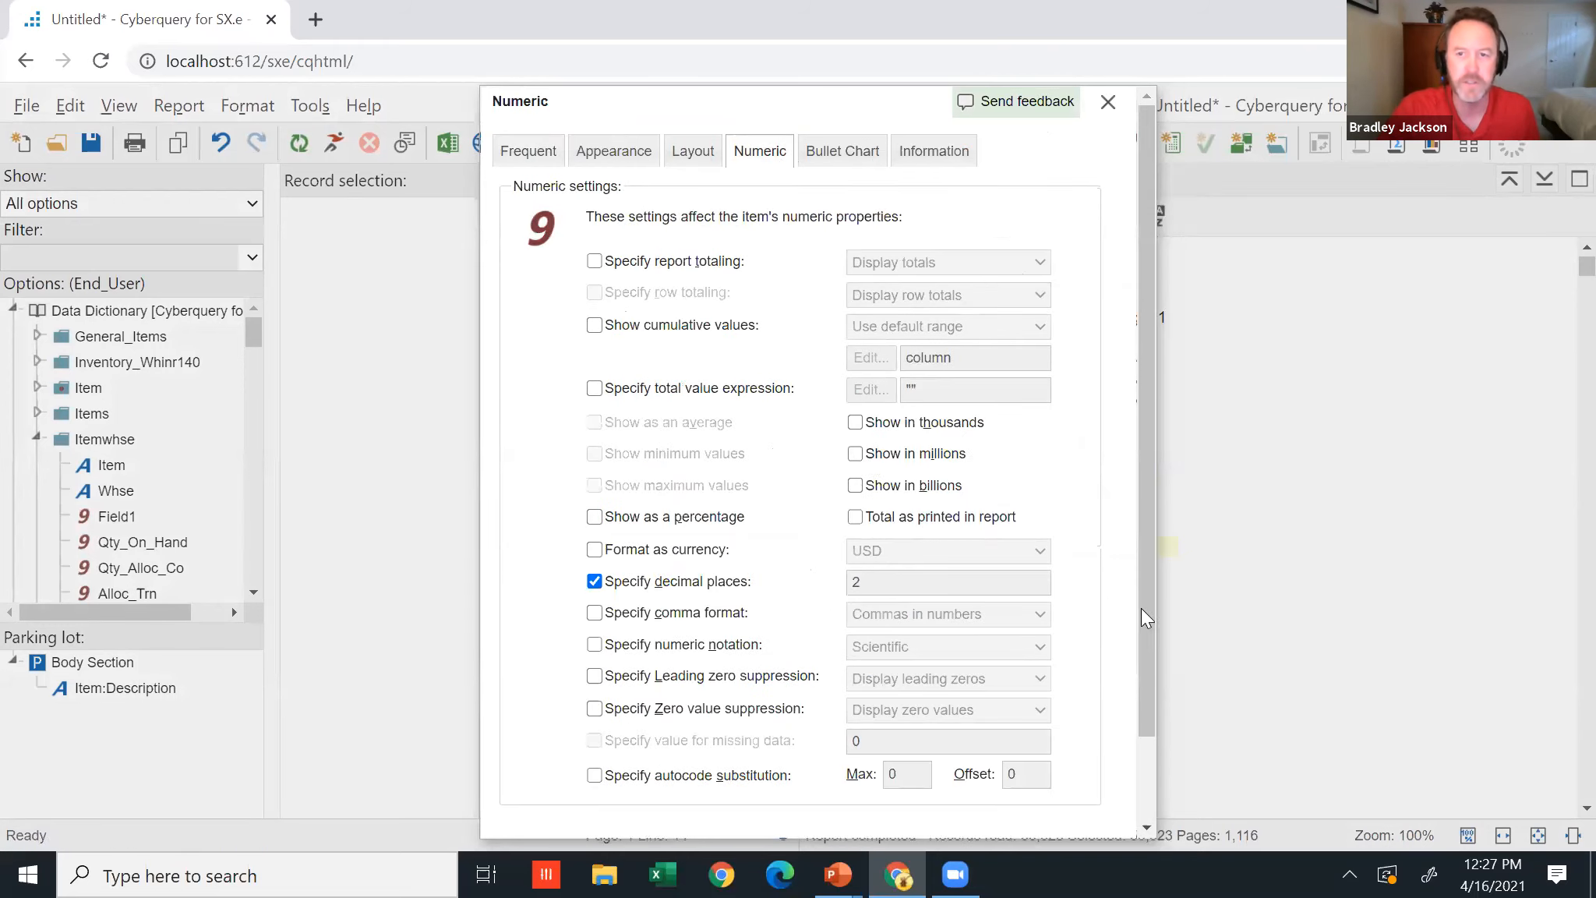
drag(1140, 609, 1142, 715)
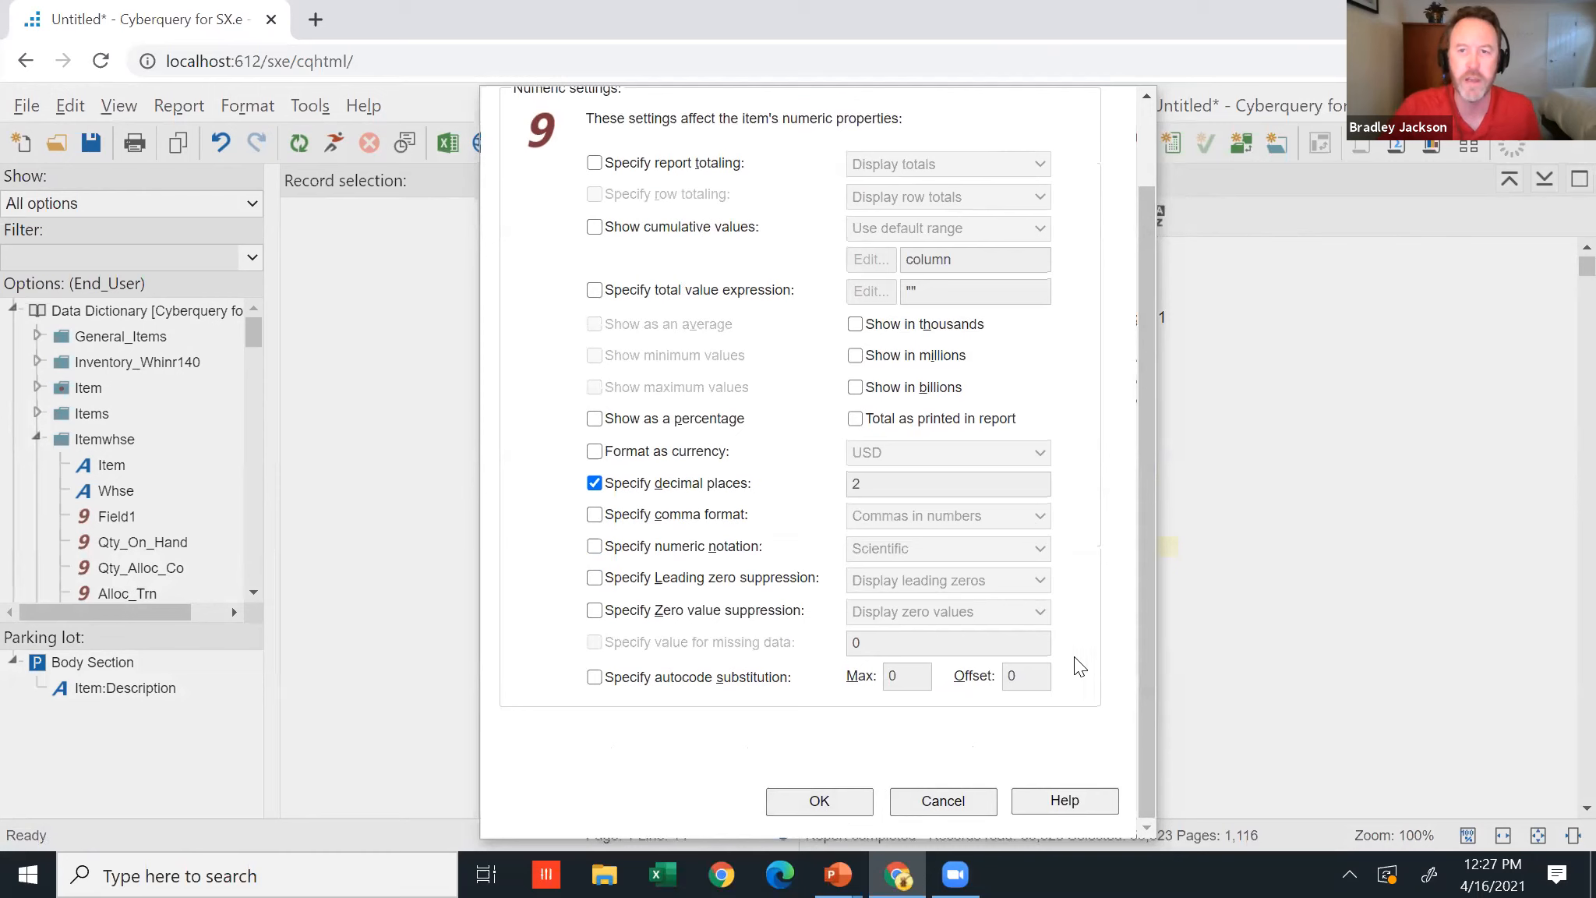
click(854, 795)
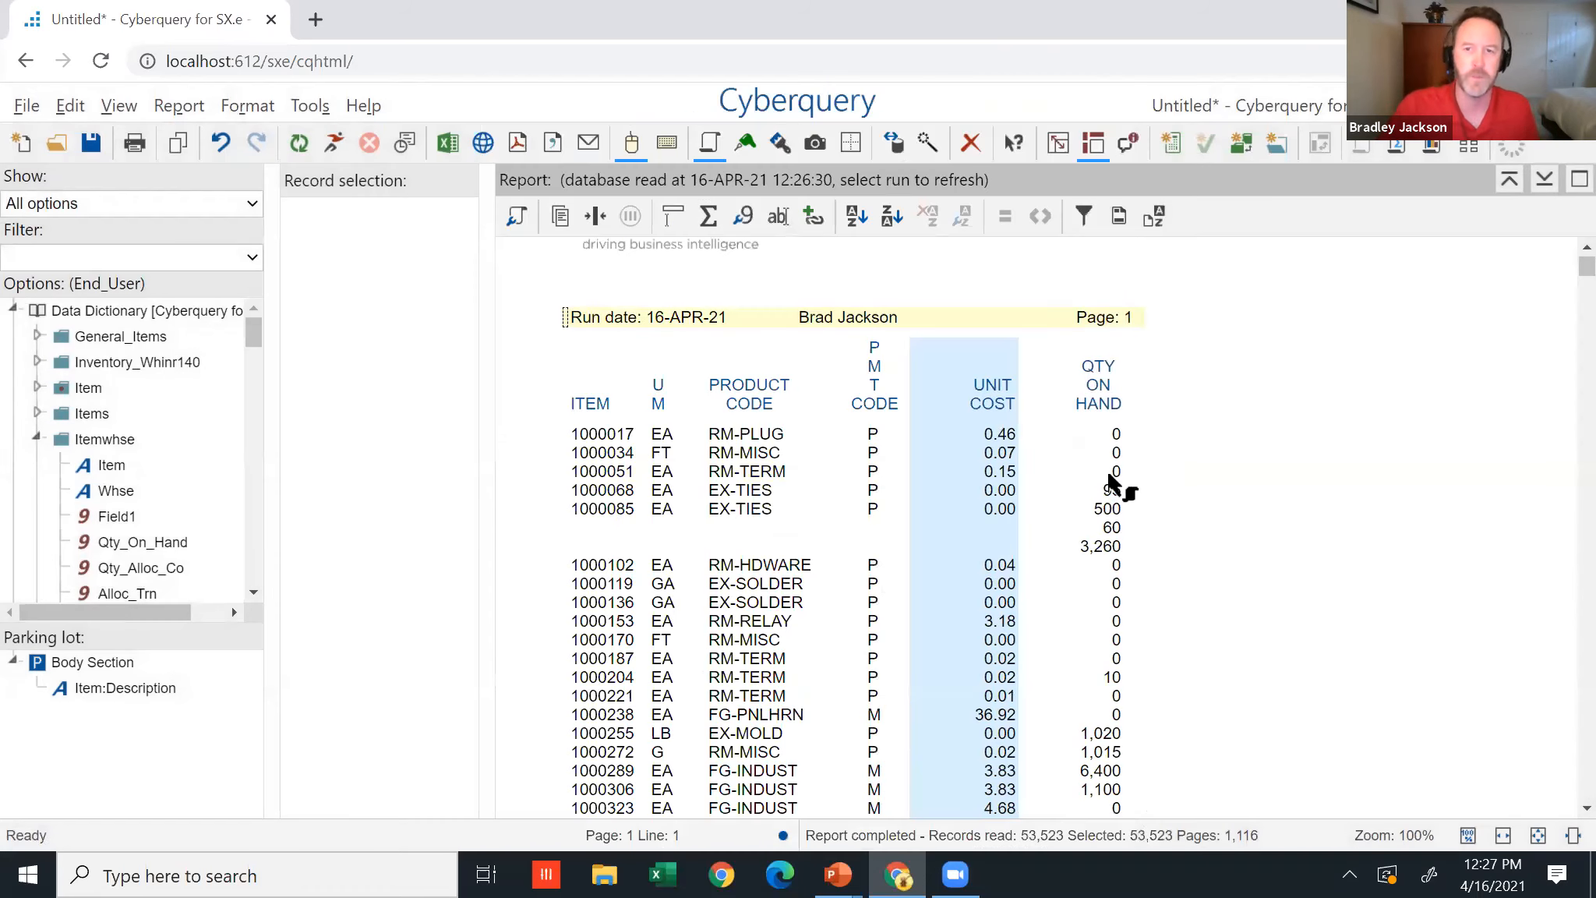
Multiply the Unit Cost and Qty On Hand columns to add a calculated column to the report.
click(1368, 477)
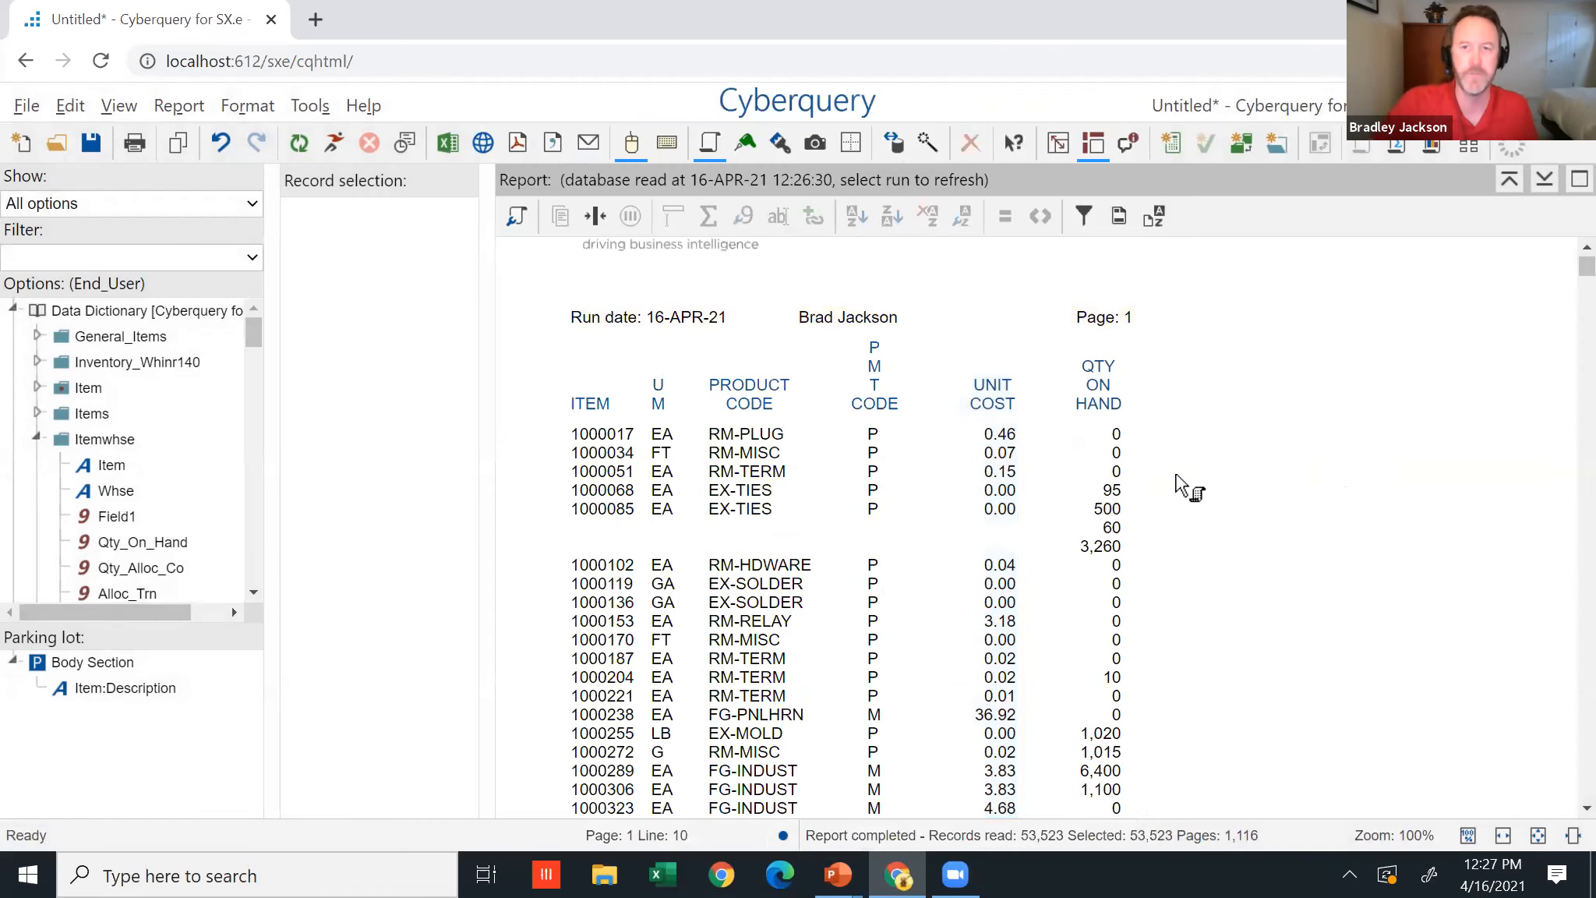
click(999, 511)
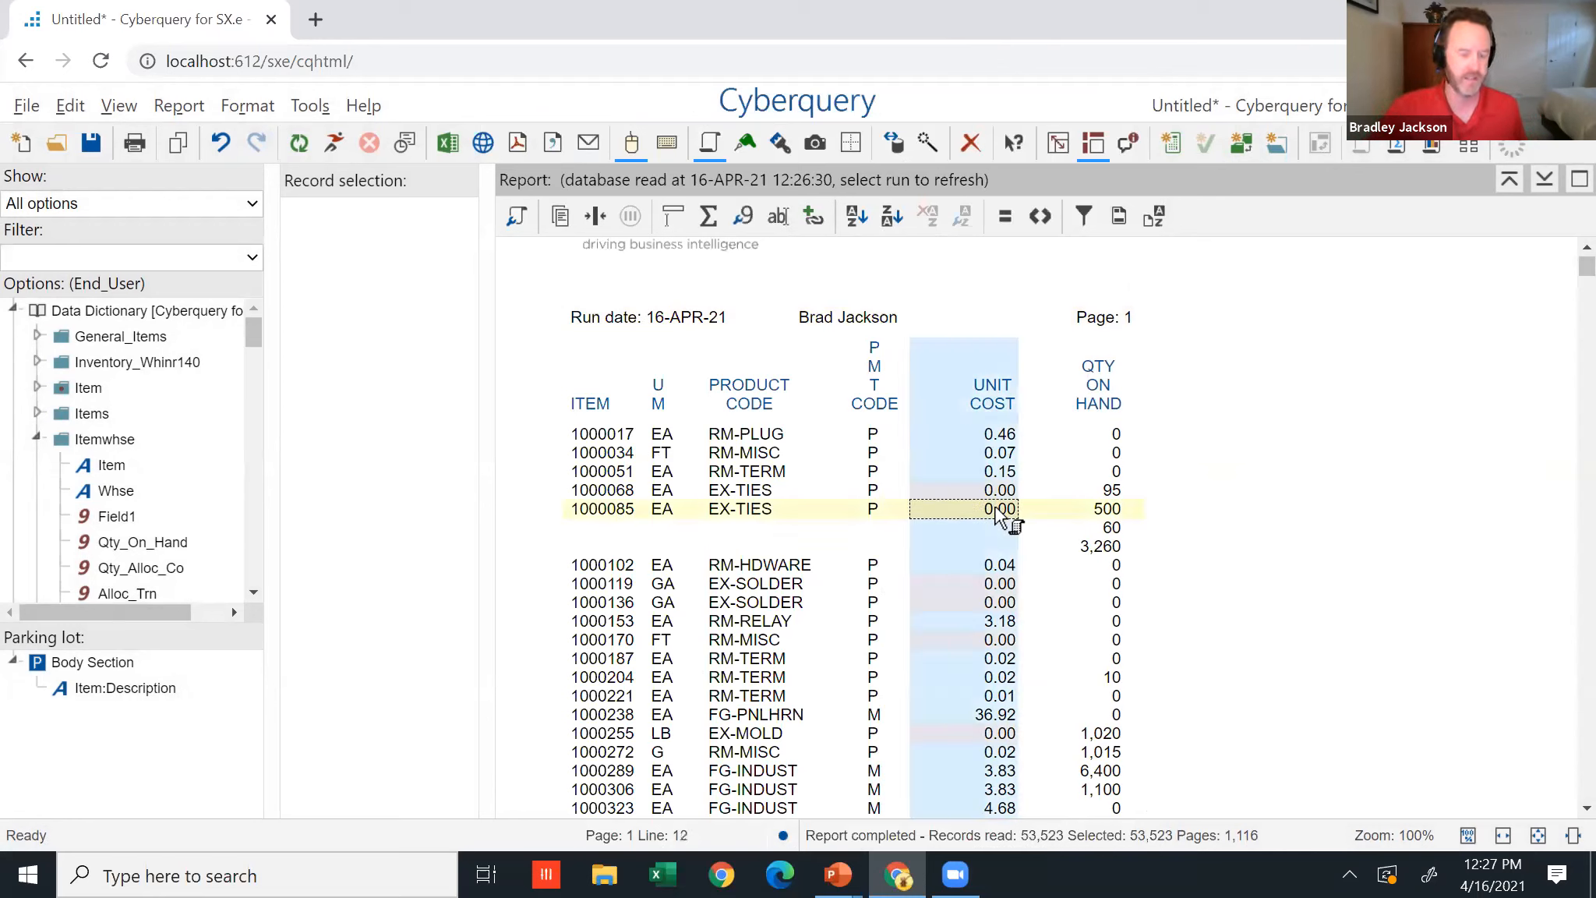
click(1113, 515)
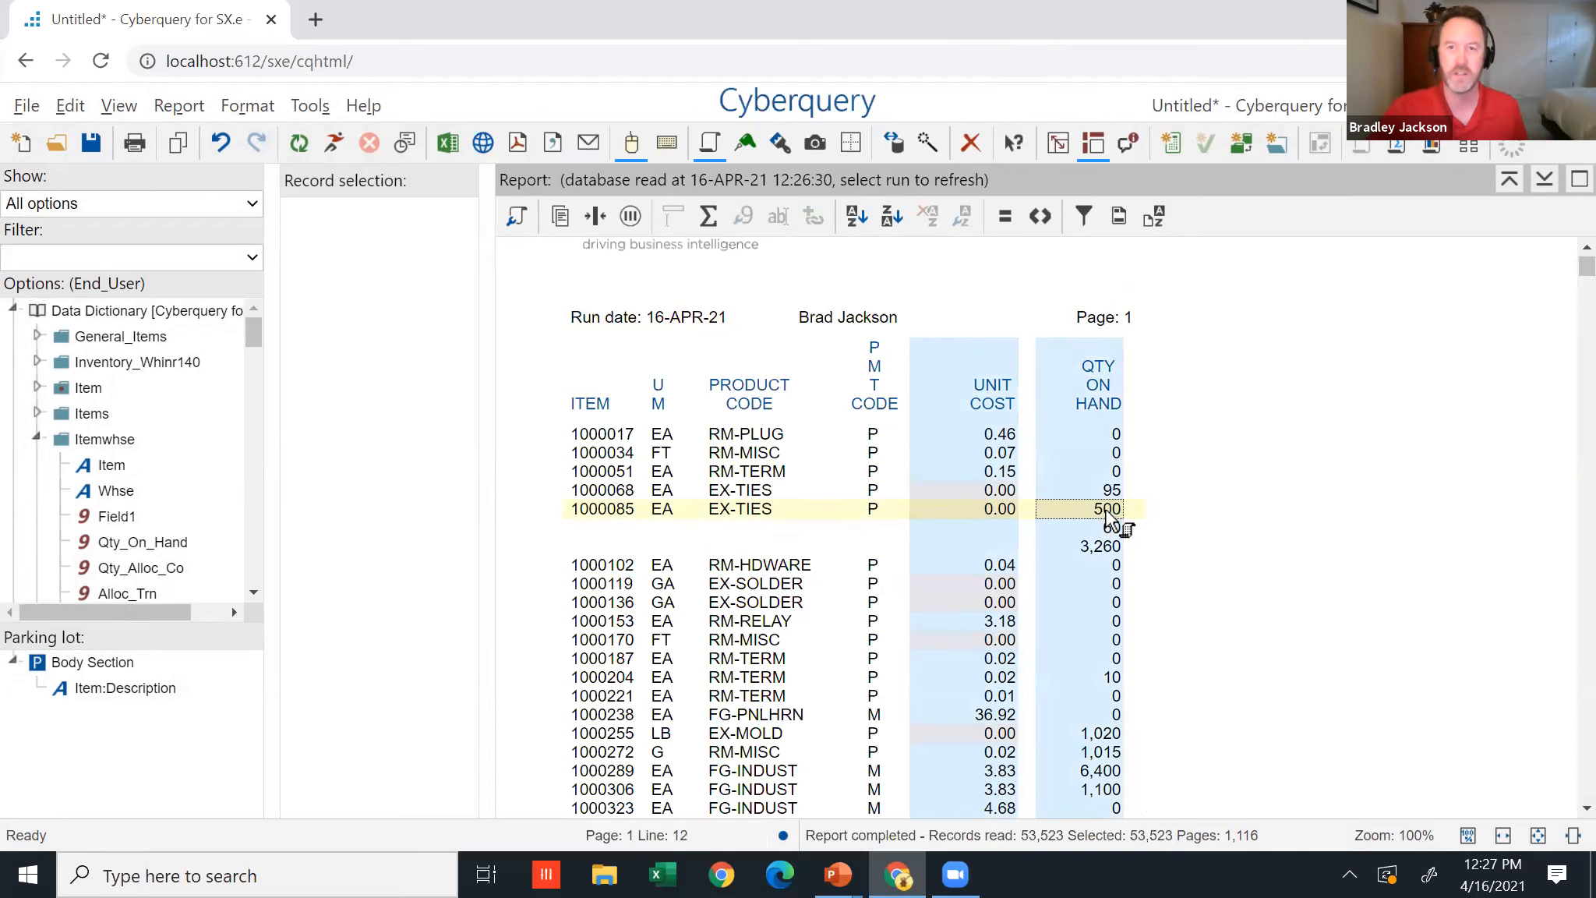
right_click(1108, 491)
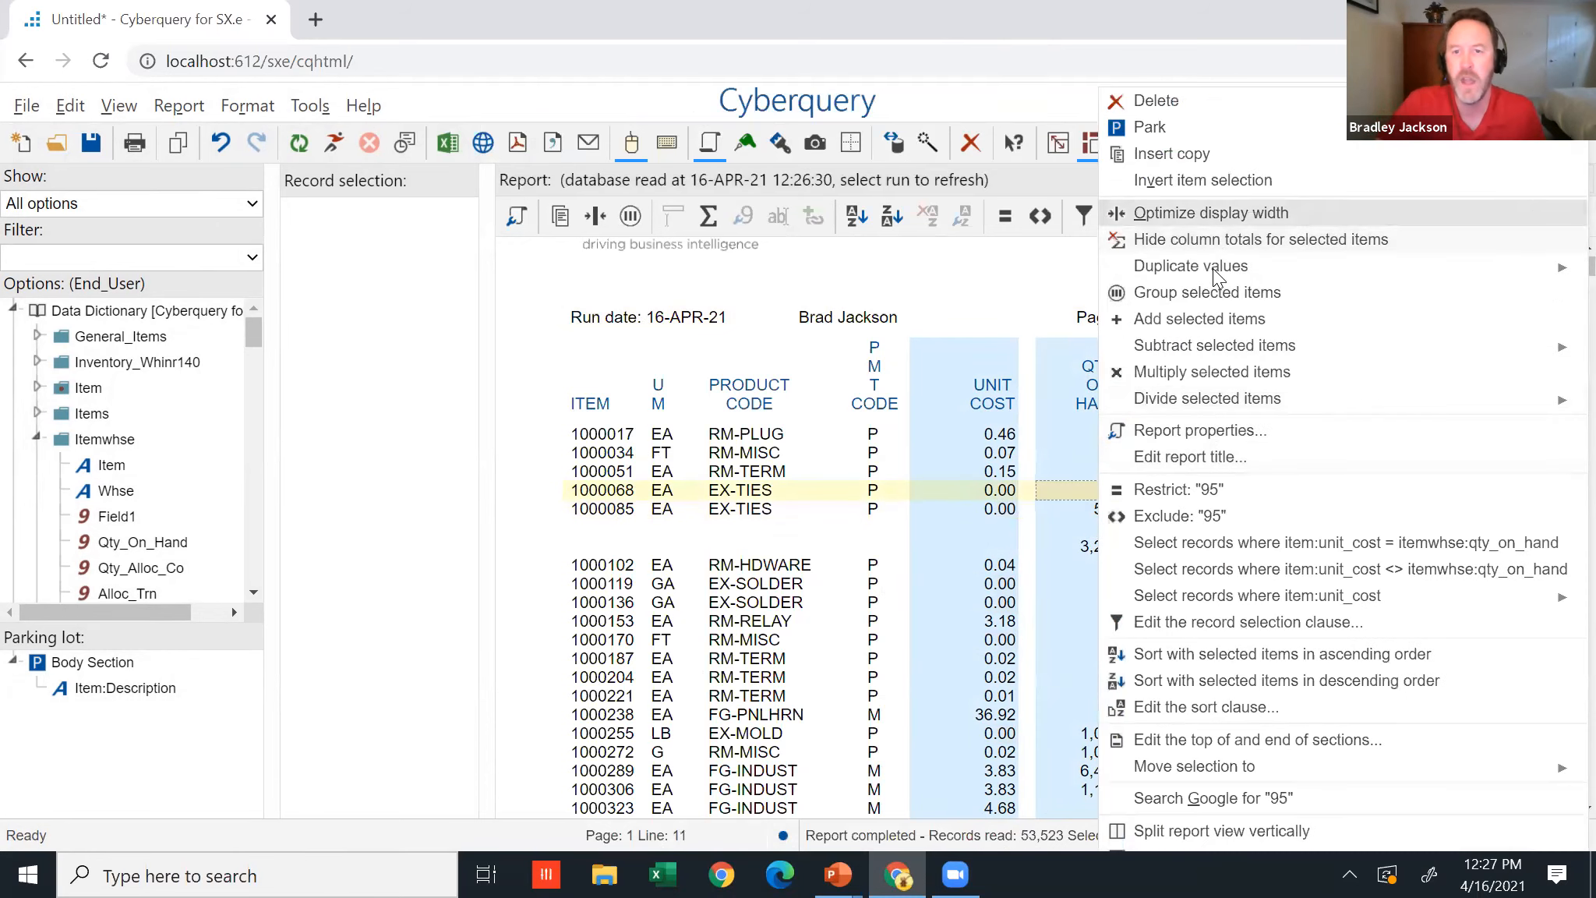
click(1230, 366)
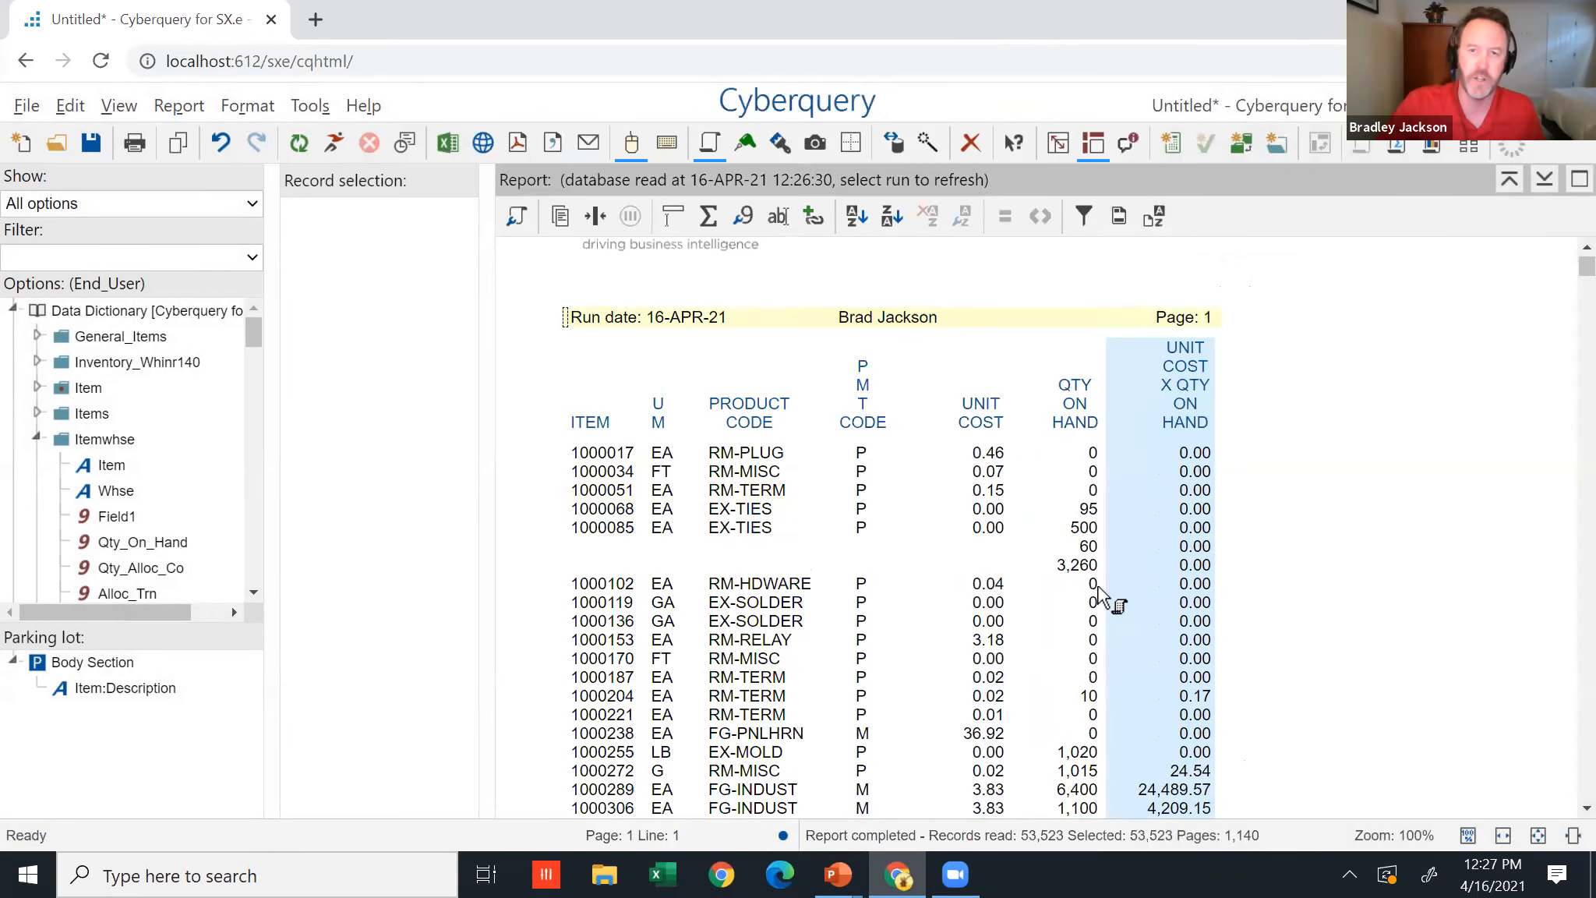
Change the calculated column's heading to "EXTENDED COST" on two lines.
right_click(1169, 413)
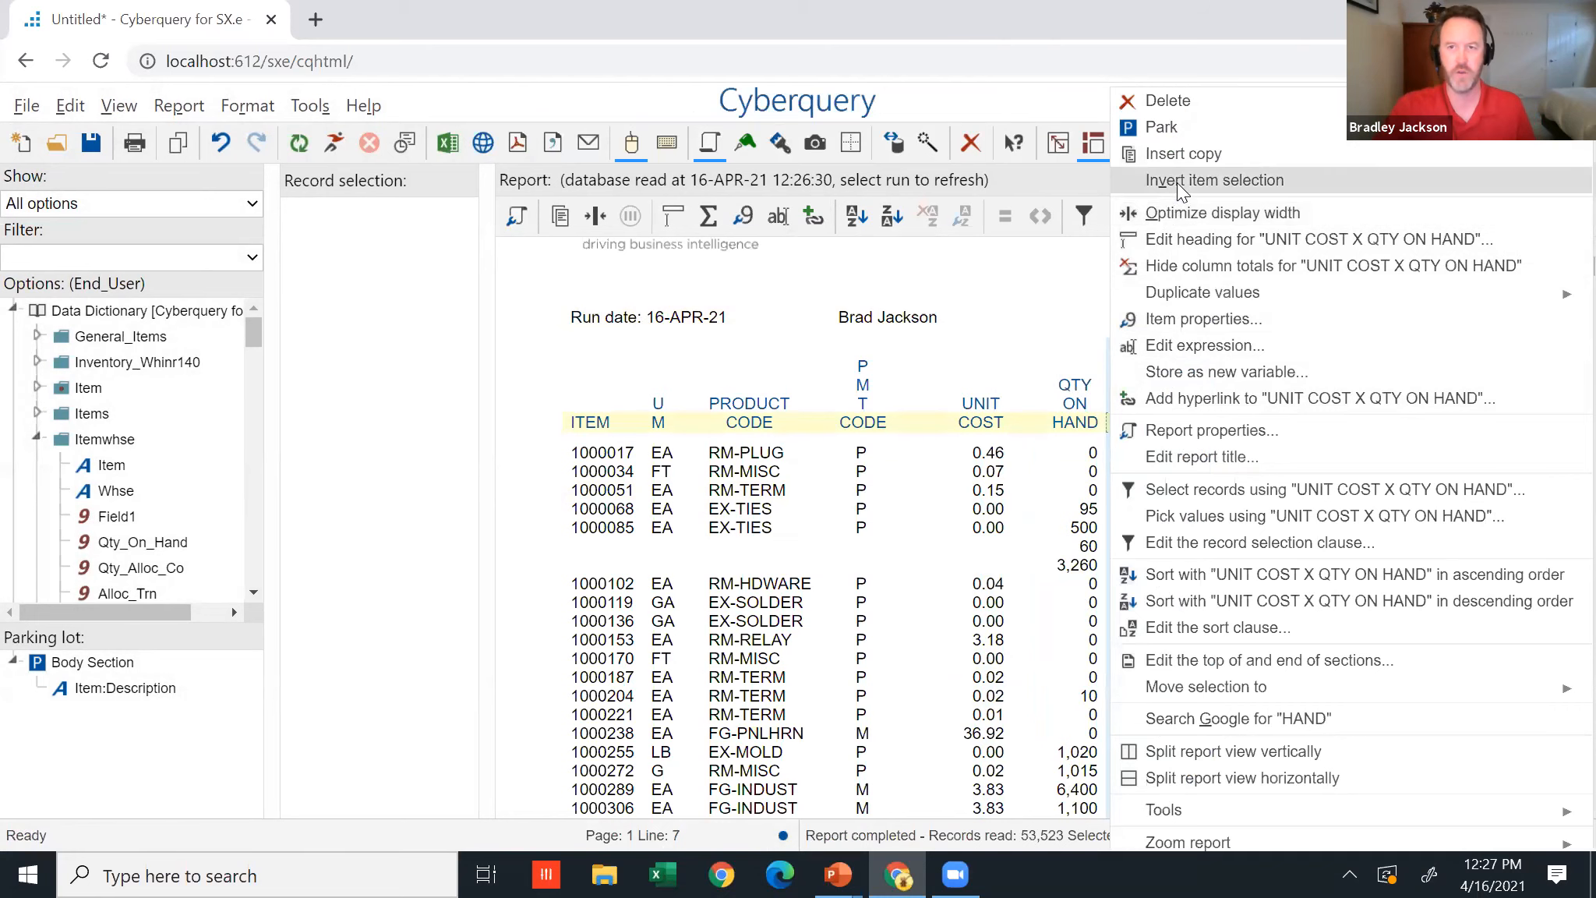
click(1189, 233)
drag(851, 416, 764, 330)
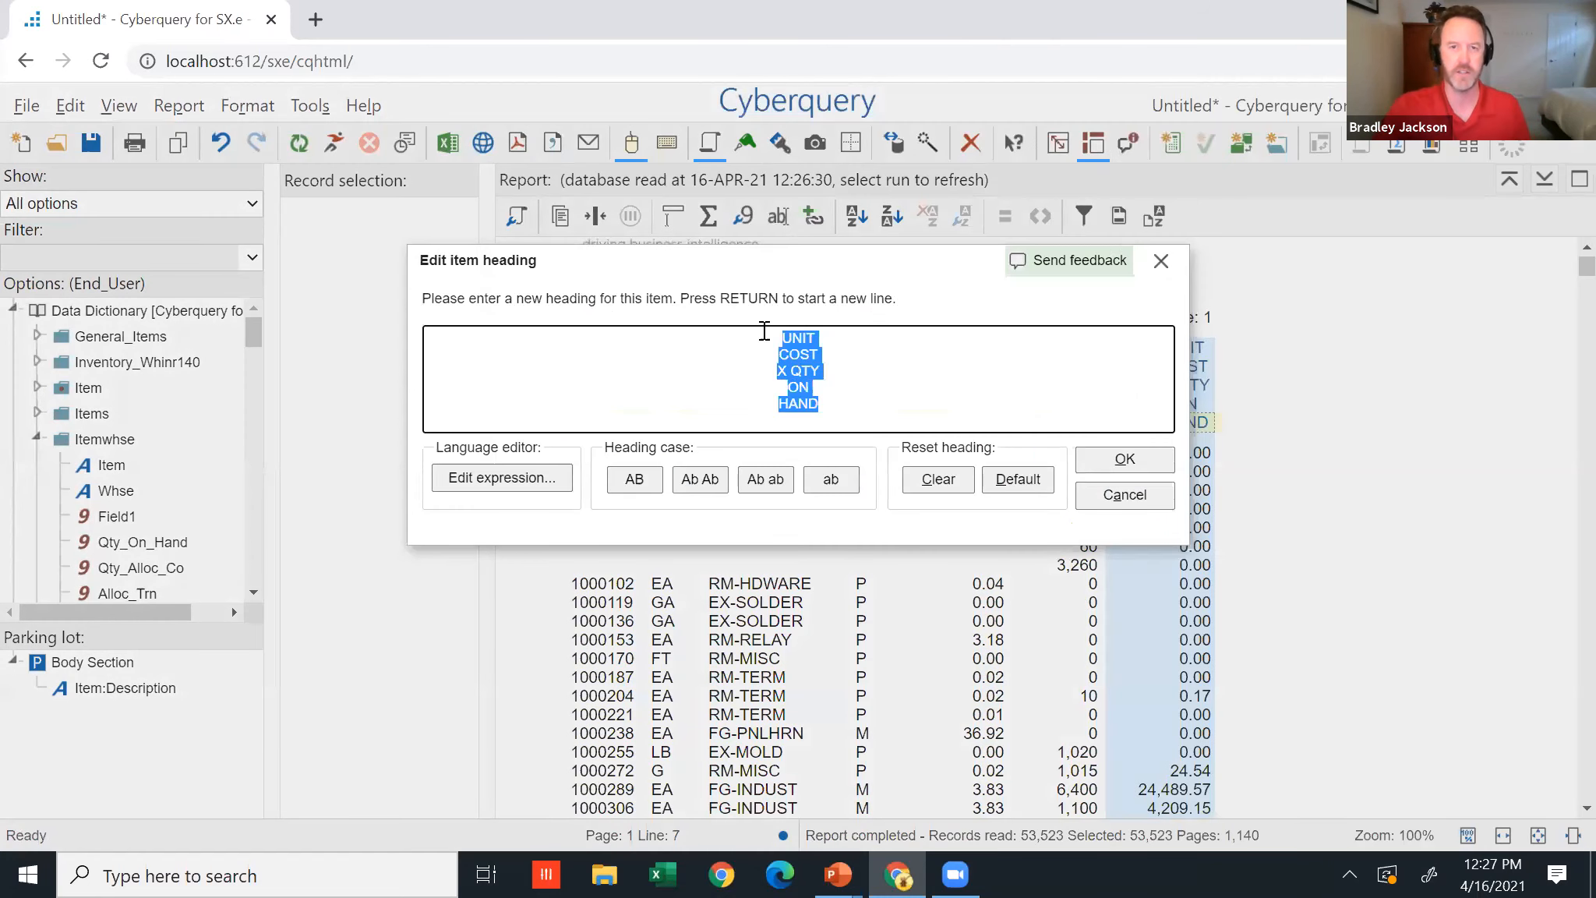
text(EXTENDED )
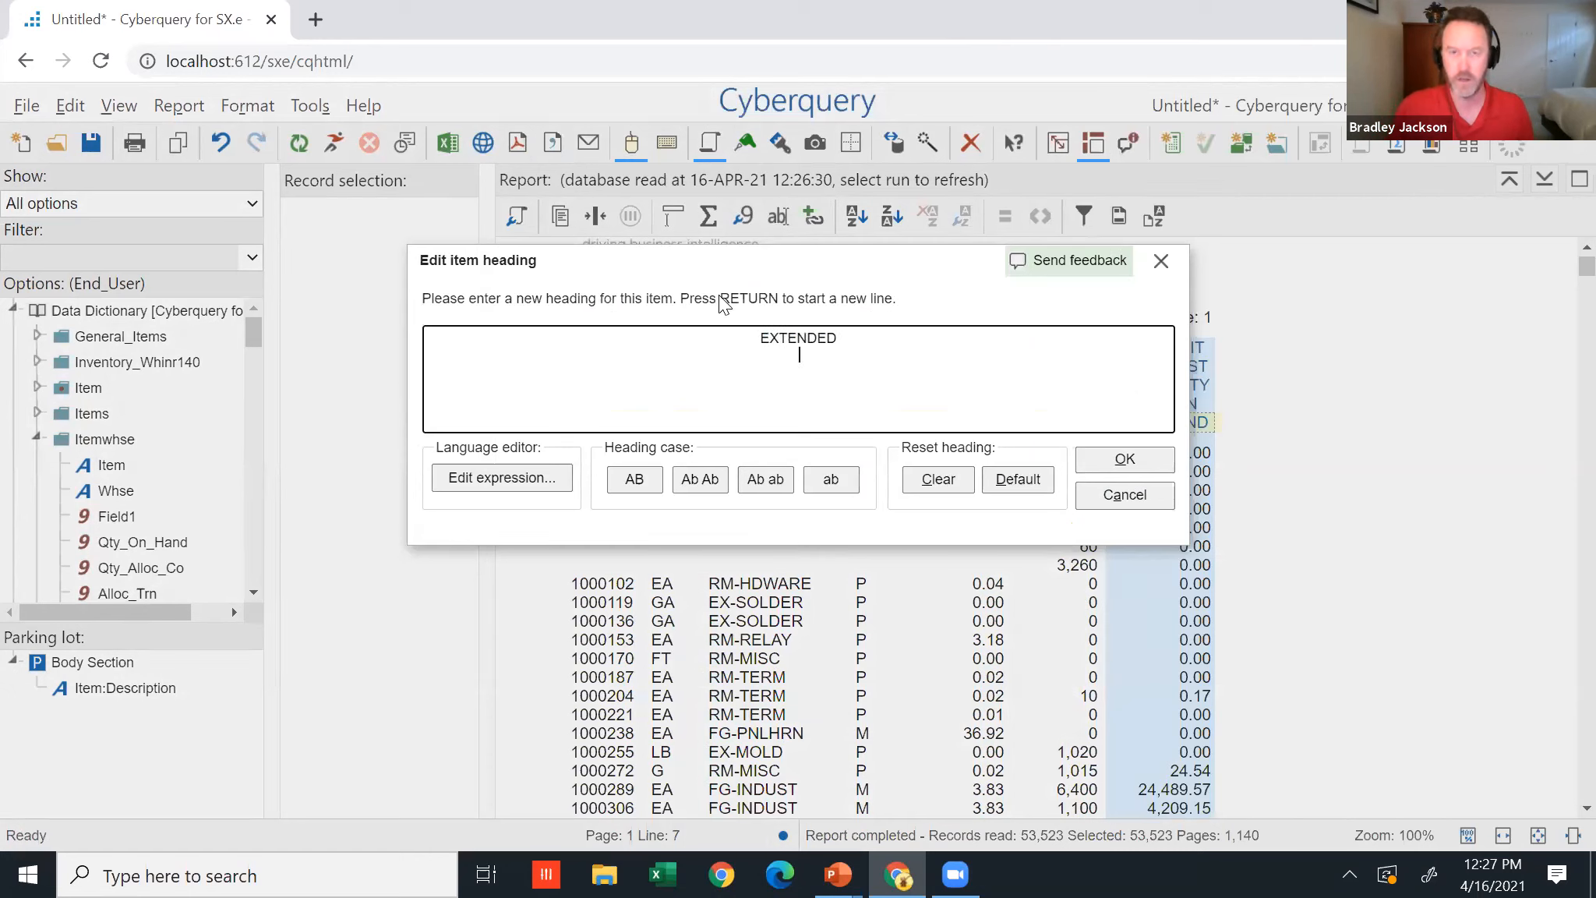
text(COST)
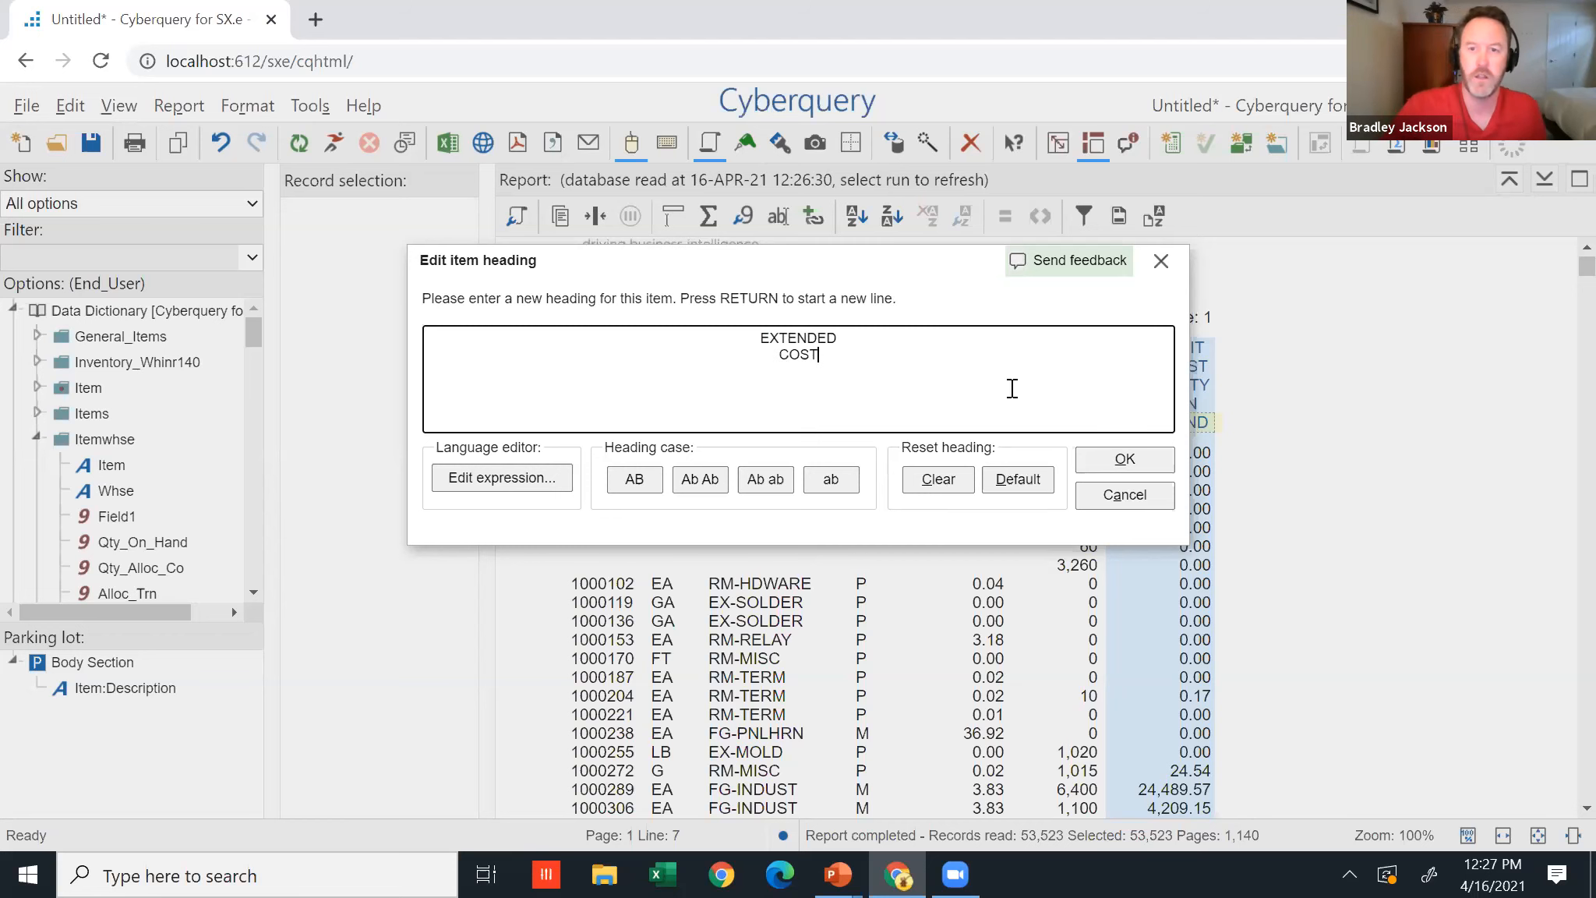
click(1123, 462)
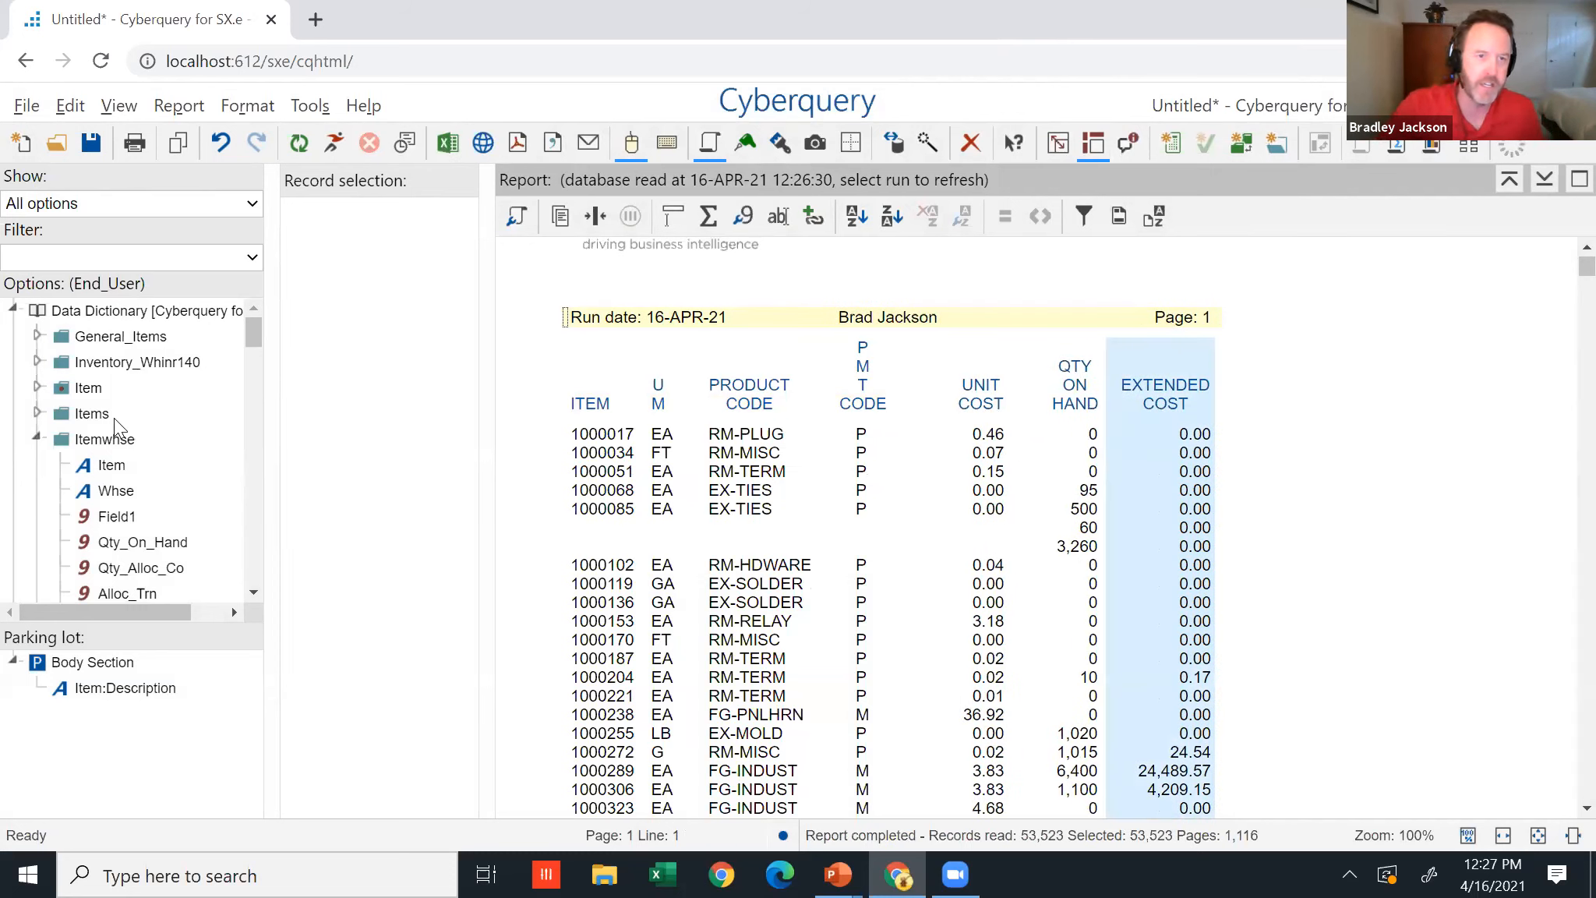
Add a value highlight for the Unit Cost column with the condition UNIT-COST >= 1.00.
drag(112, 472, 1161, 440)
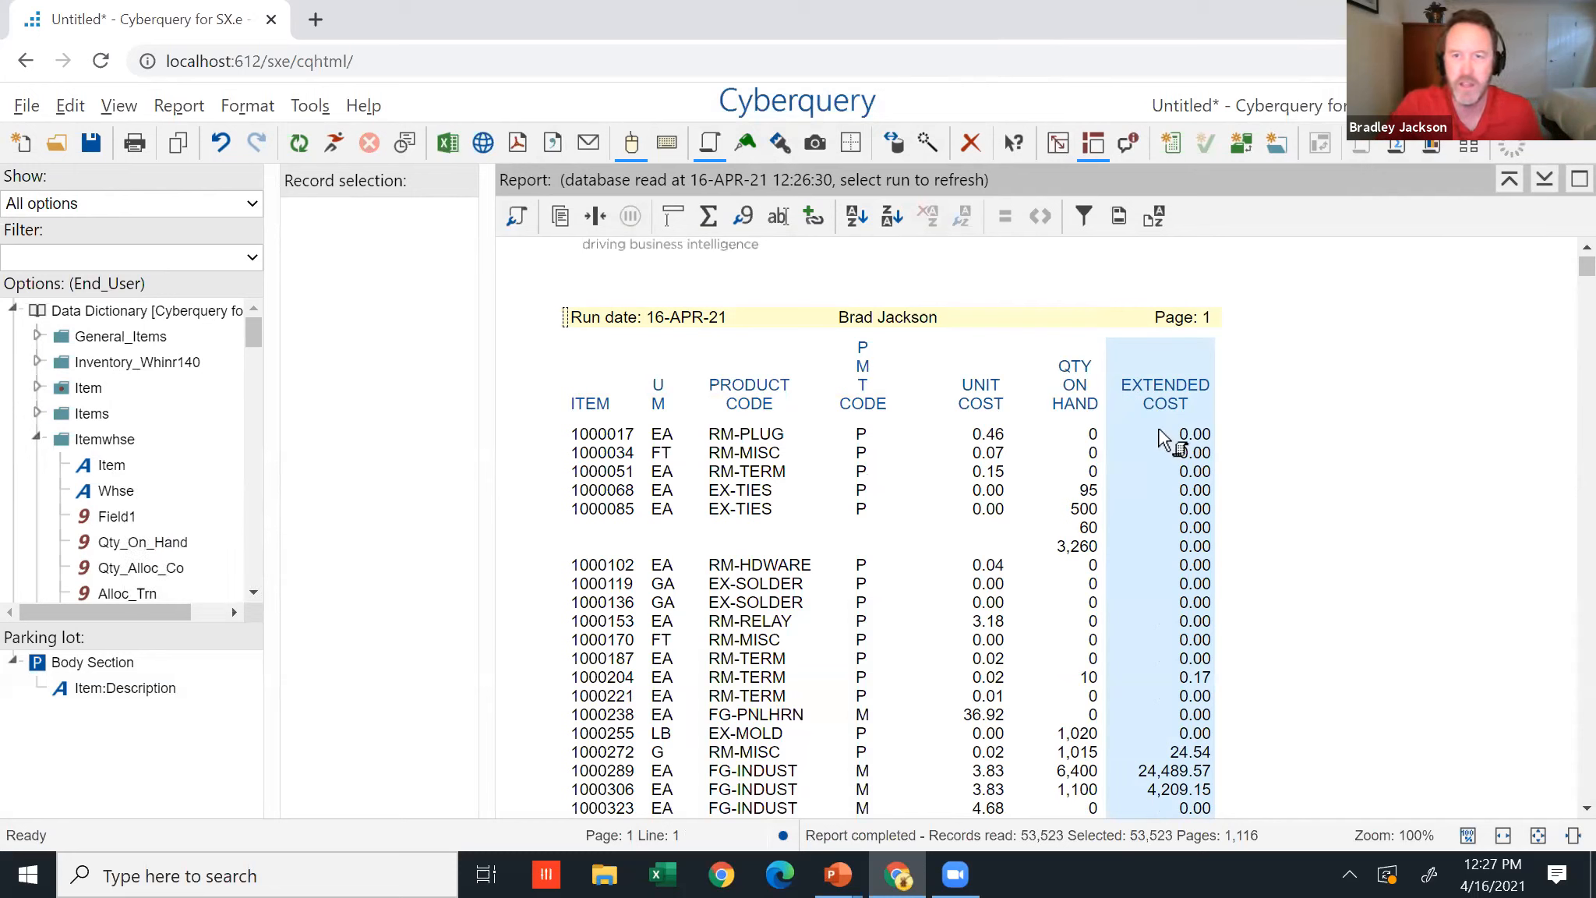
click(779, 142)
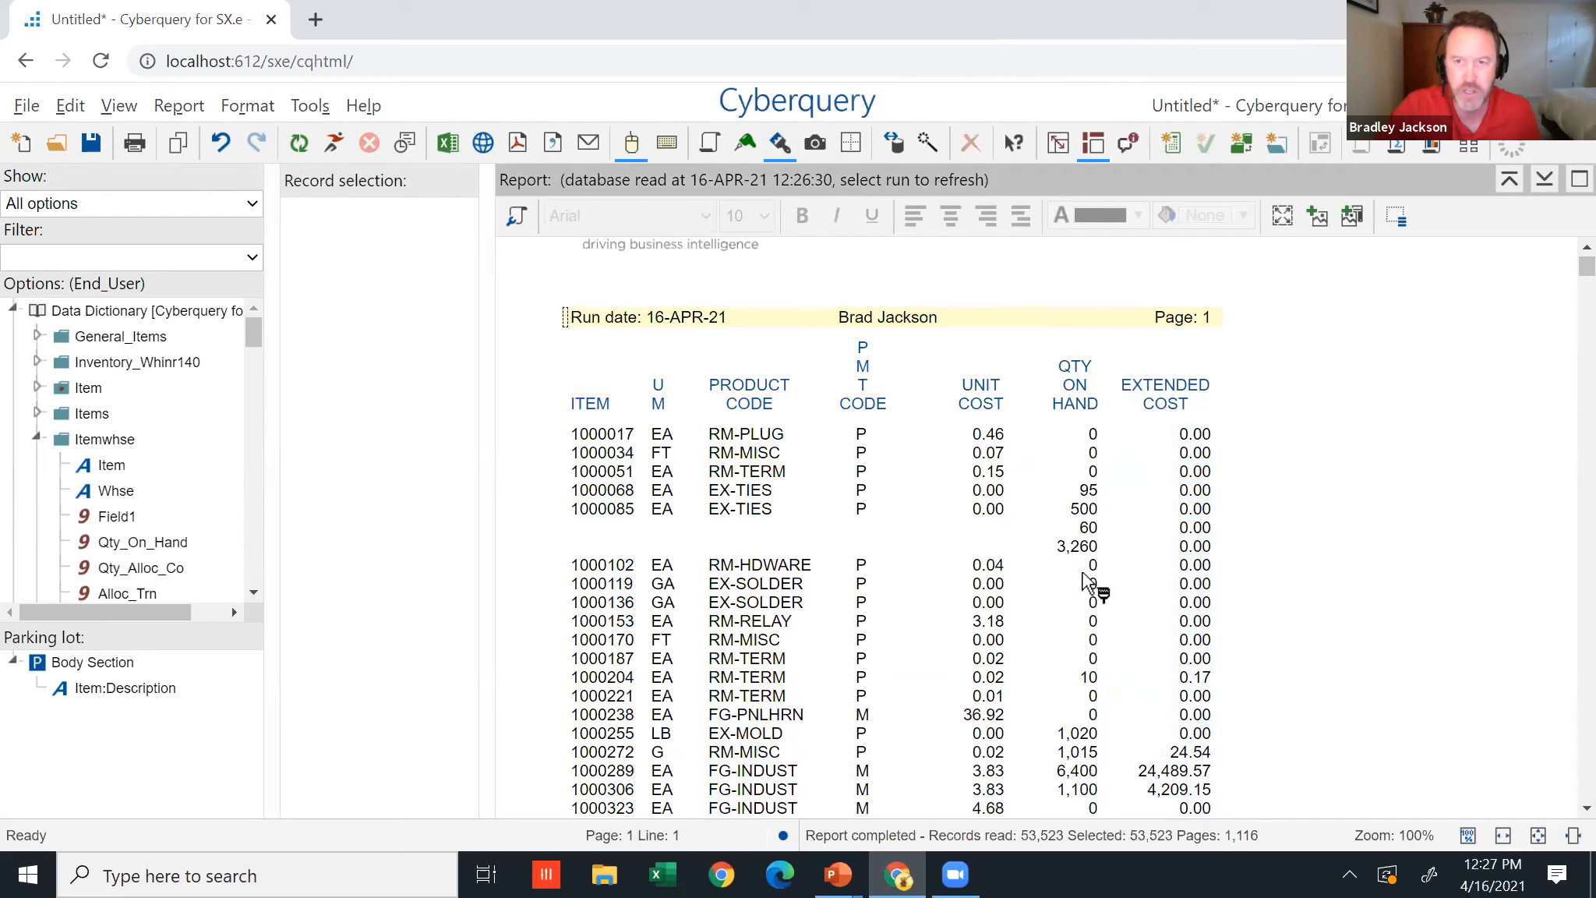
click(992, 621)
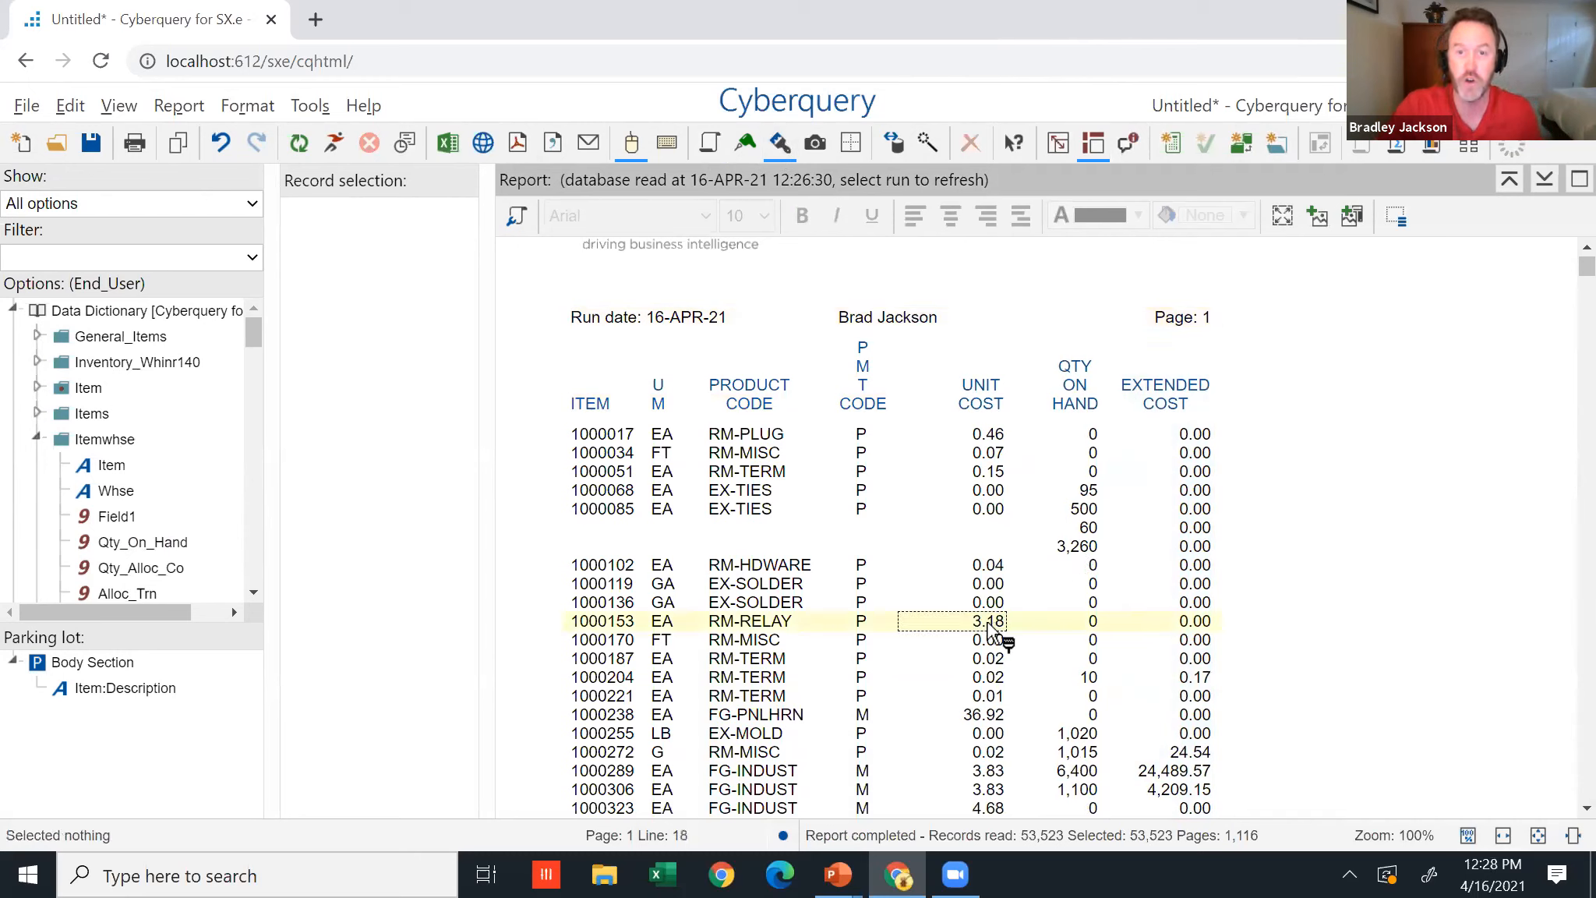
right_click(987, 622)
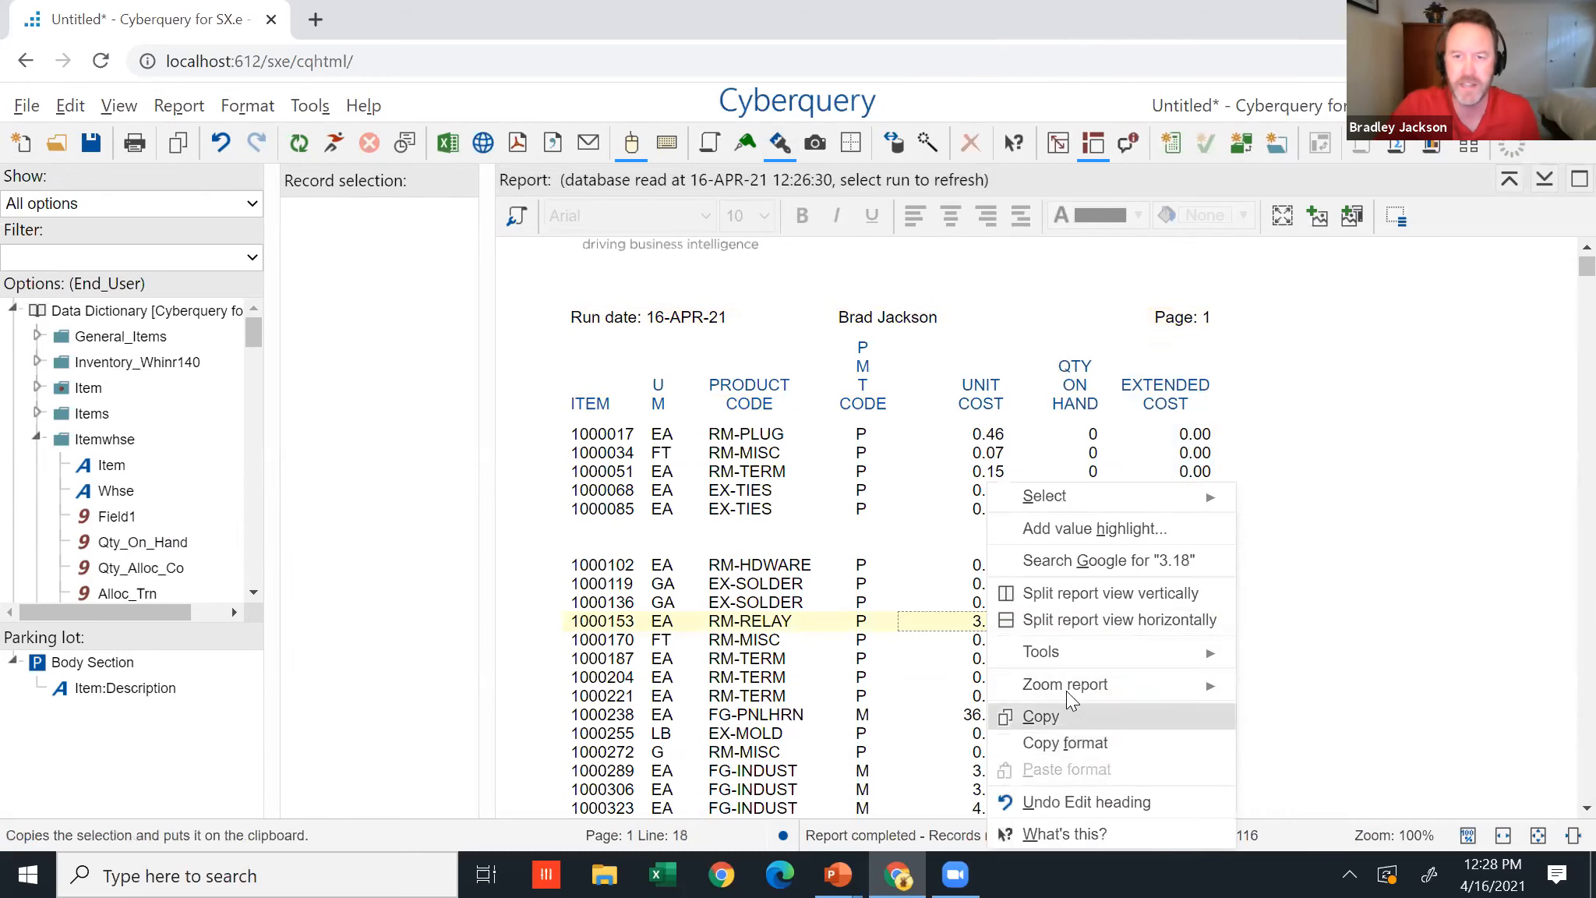
click(1058, 529)
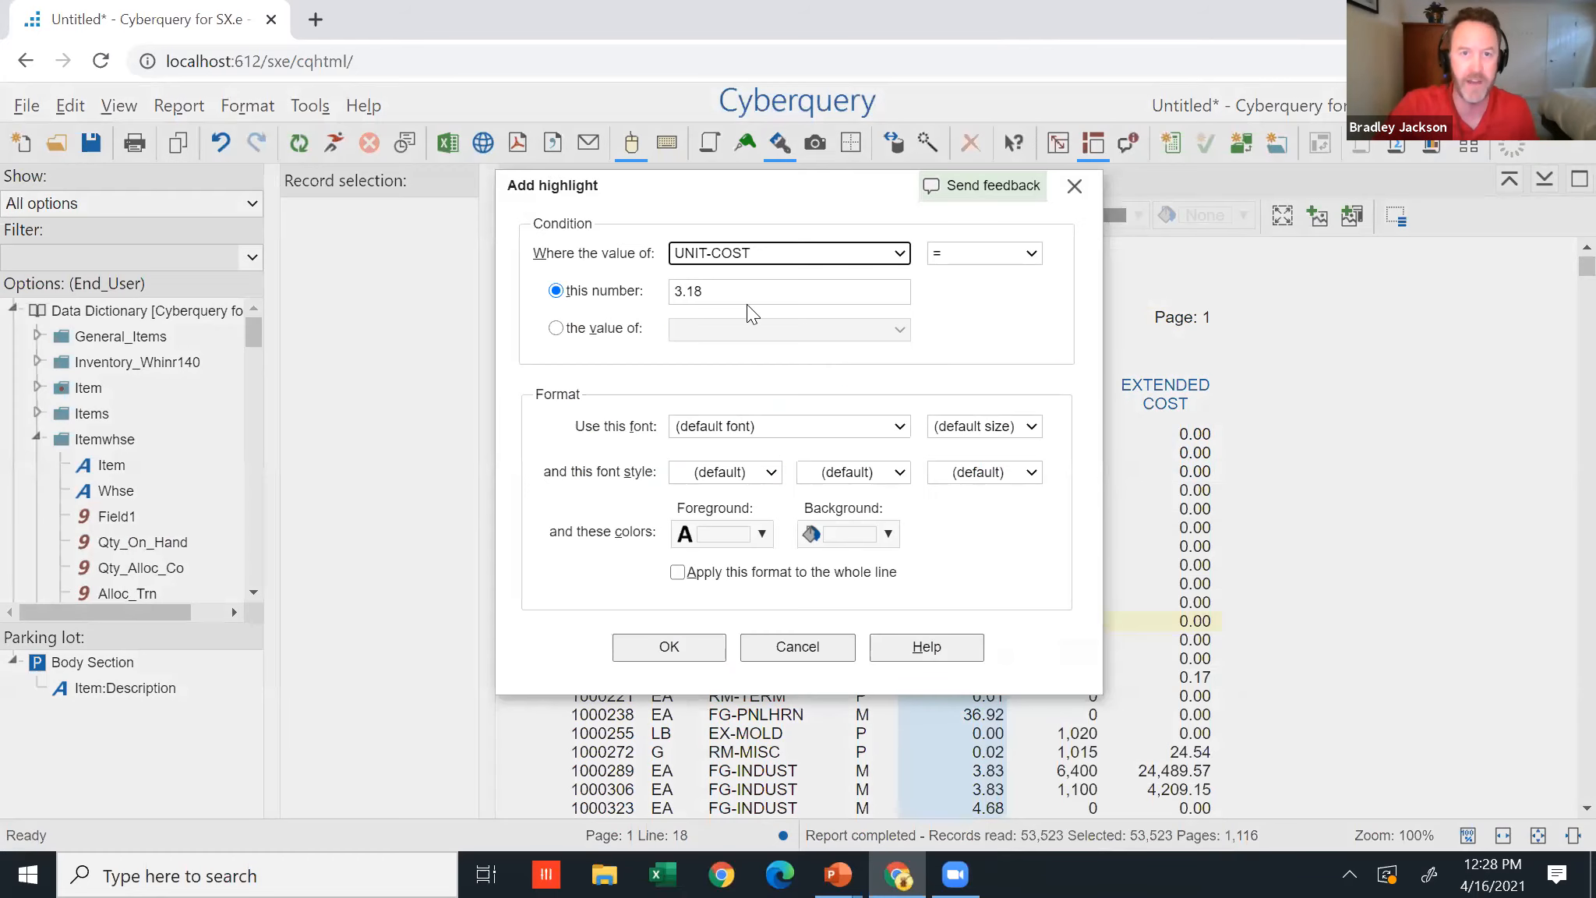
click(951, 265)
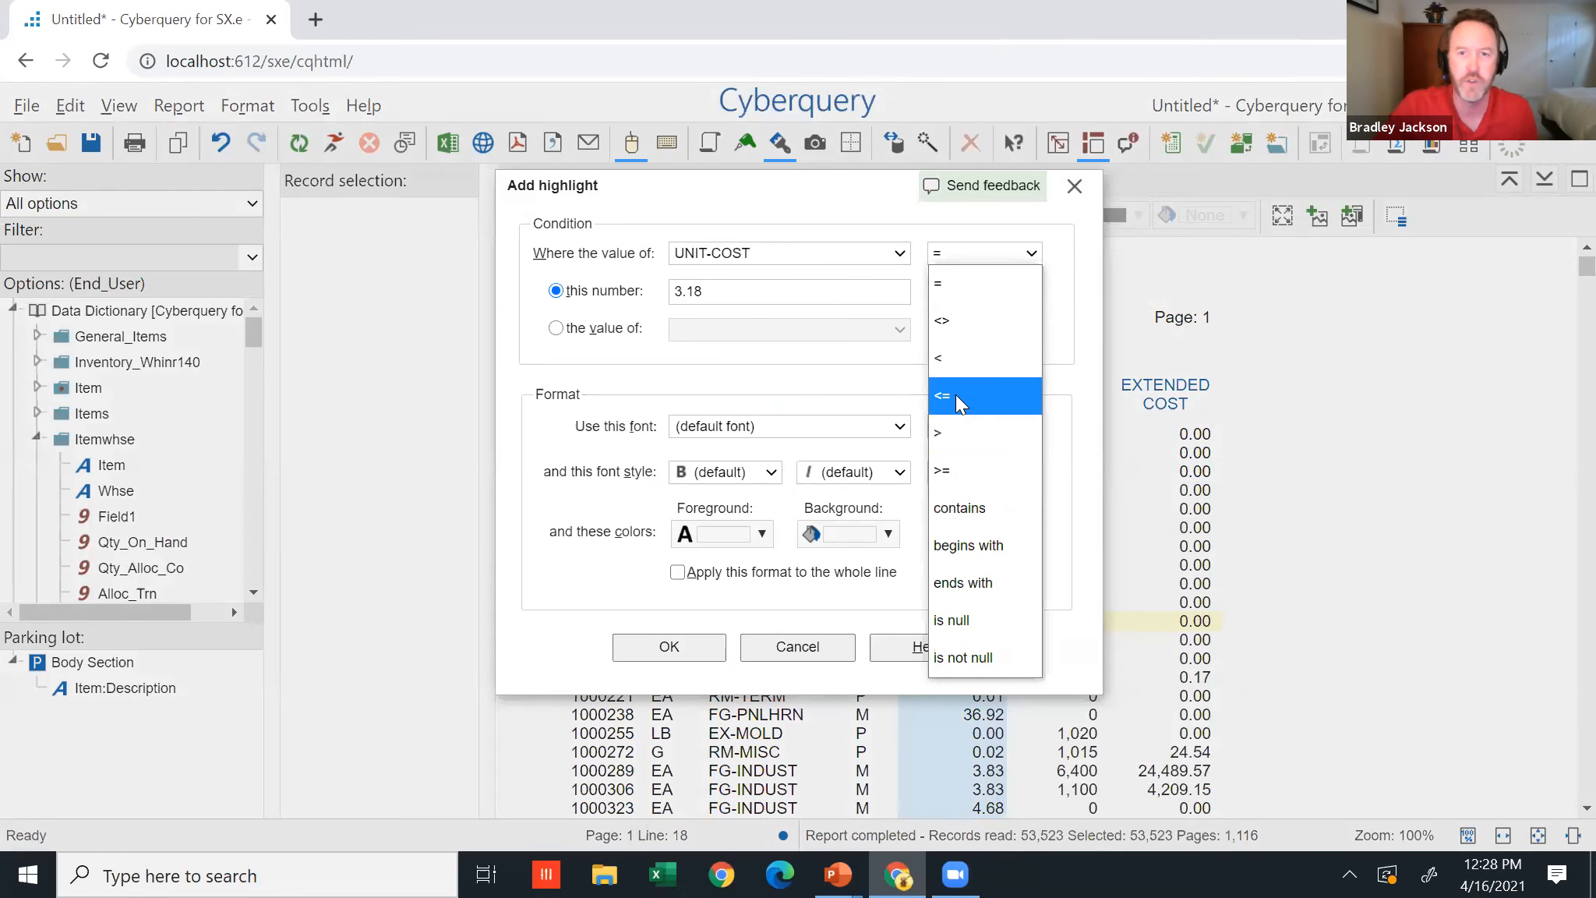
click(954, 449)
drag(802, 295, 584, 296)
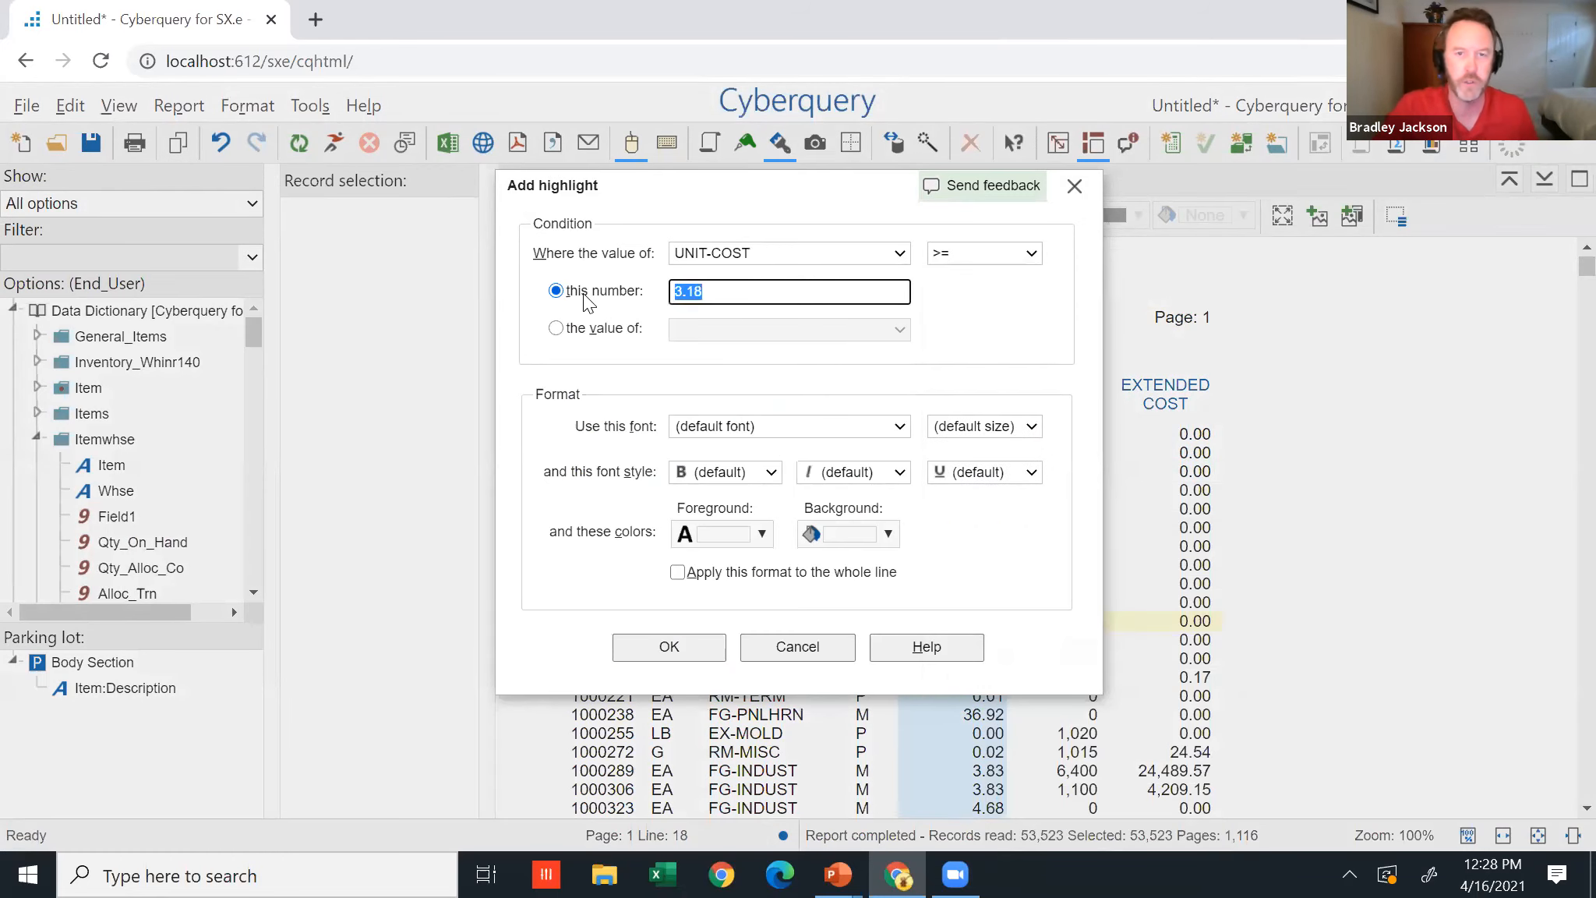
text(1.00)
Give the highlight a green background, apply it to the whole line, and clear the column selection.
click(856, 574)
click(888, 533)
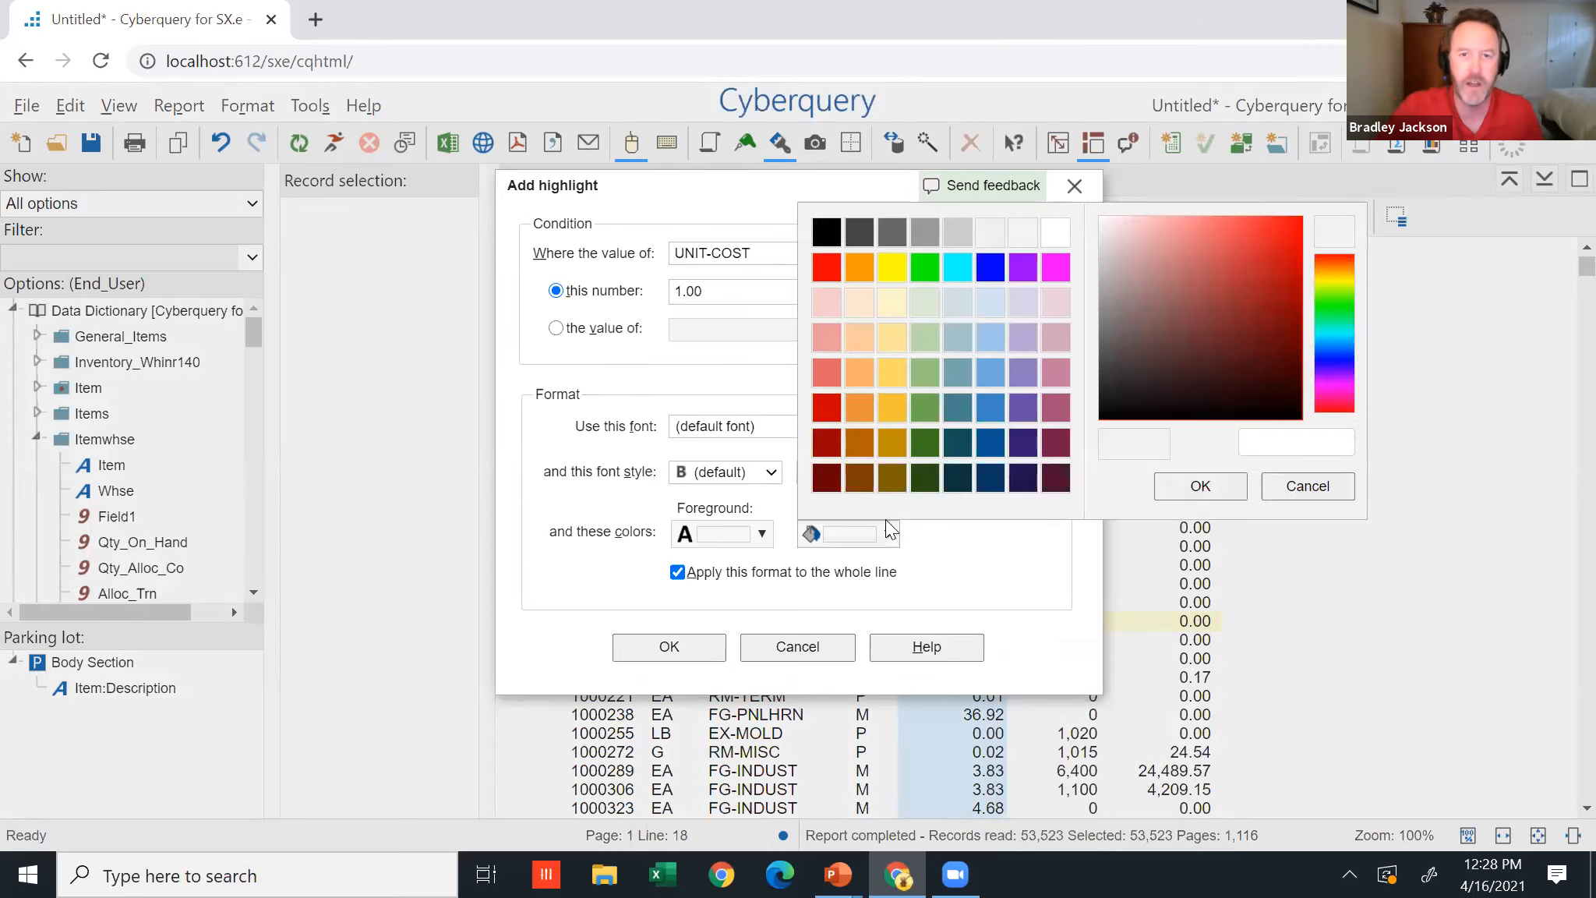
click(920, 347)
click(627, 647)
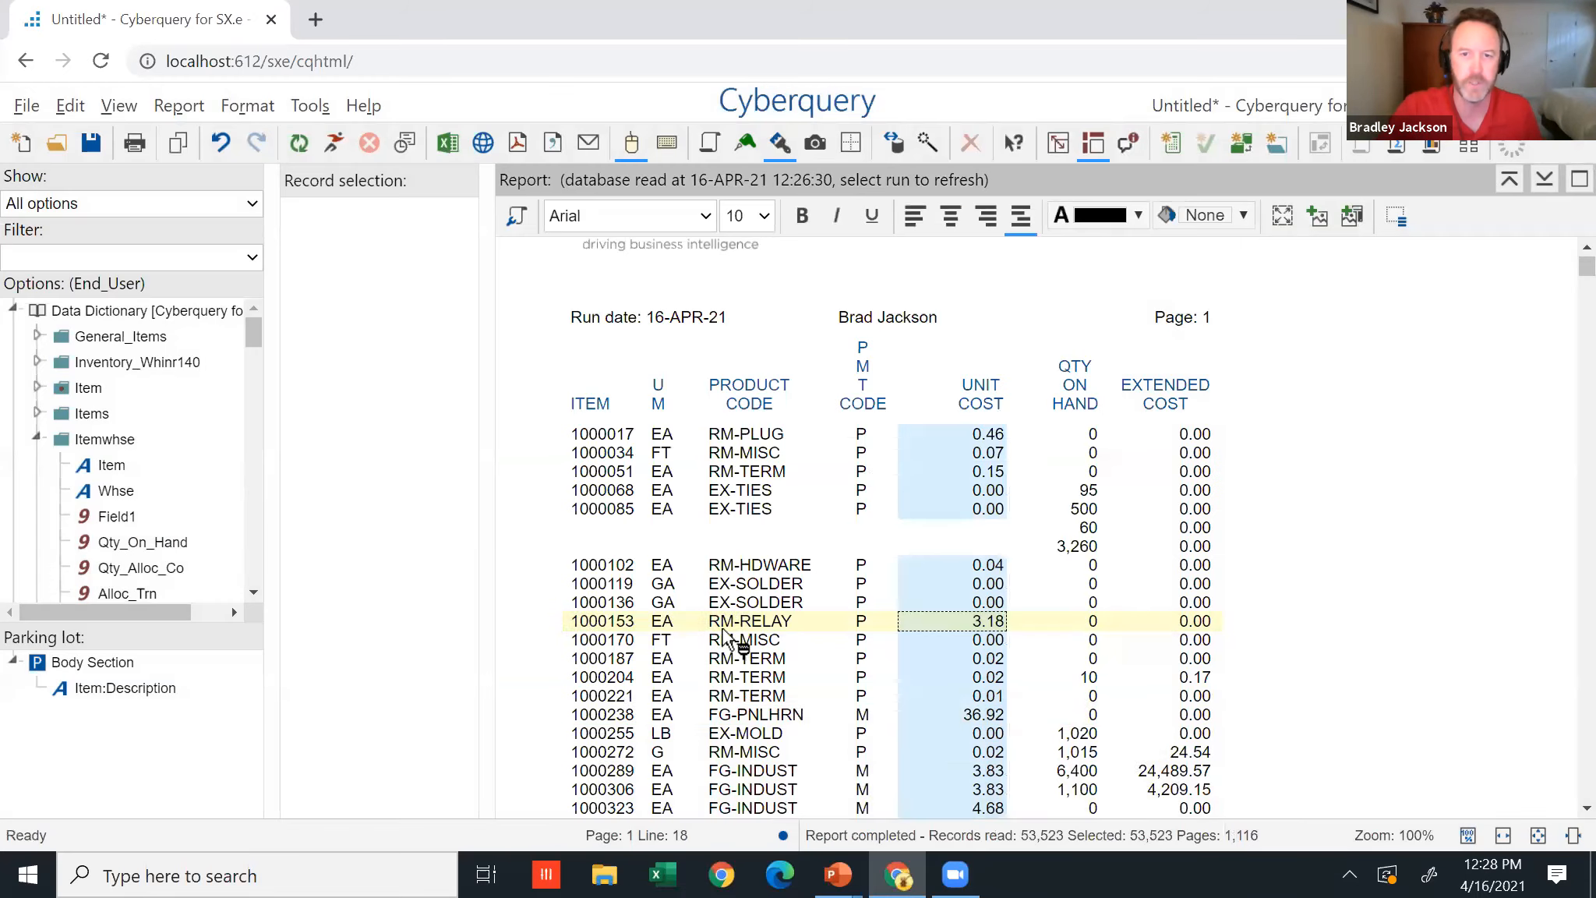
click(1301, 448)
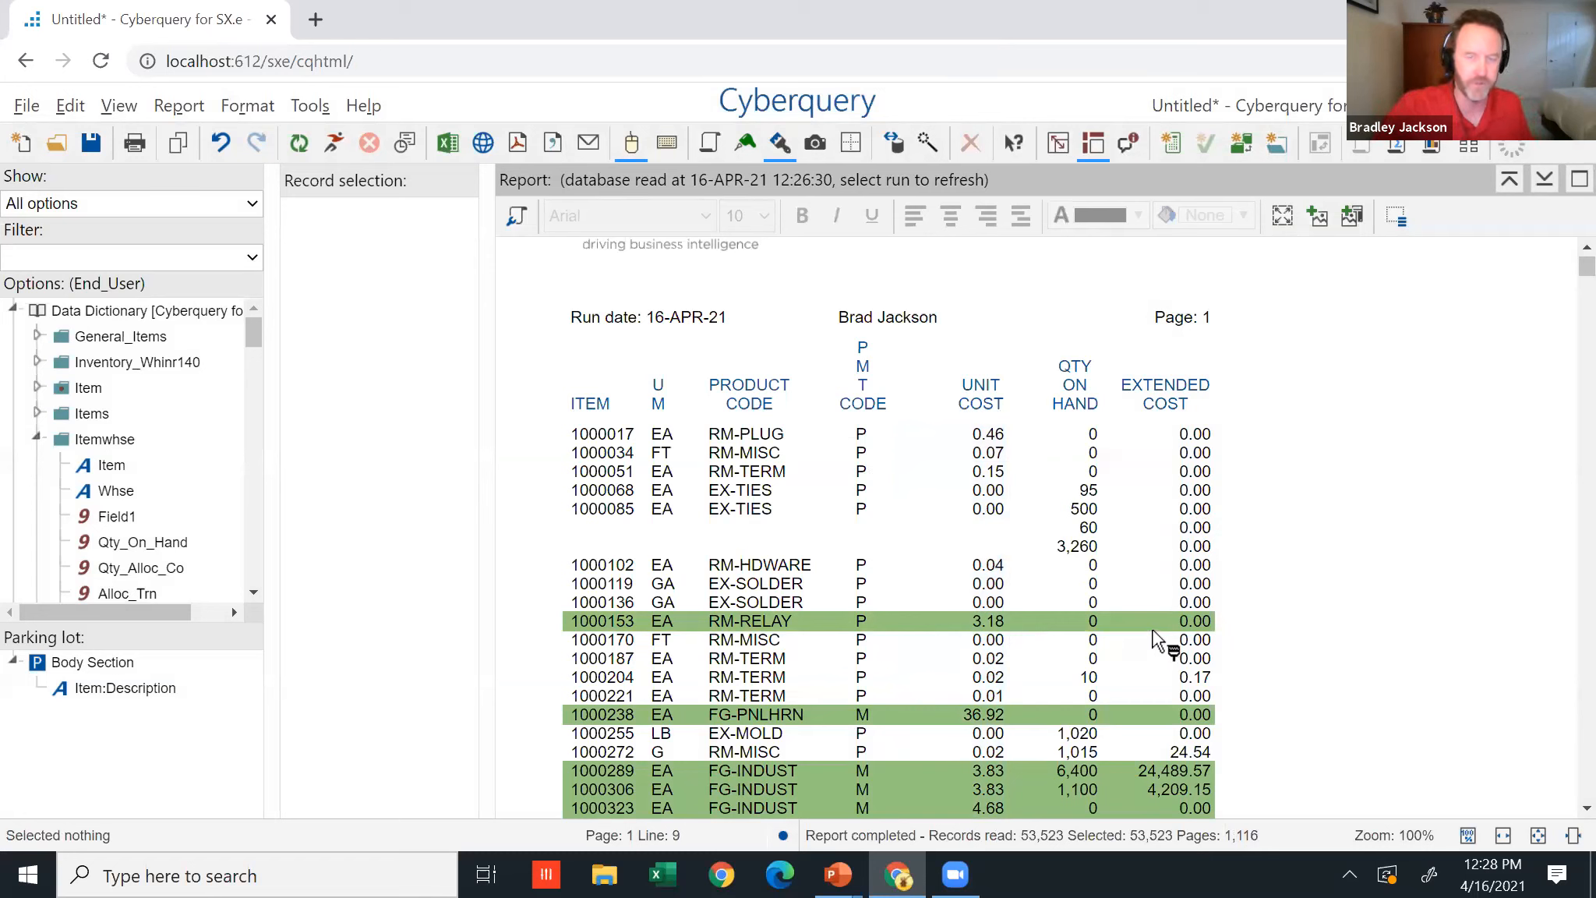
Add a record selection condition that compares the Item file's Unit_Cost field.
mouse_move(725, 151)
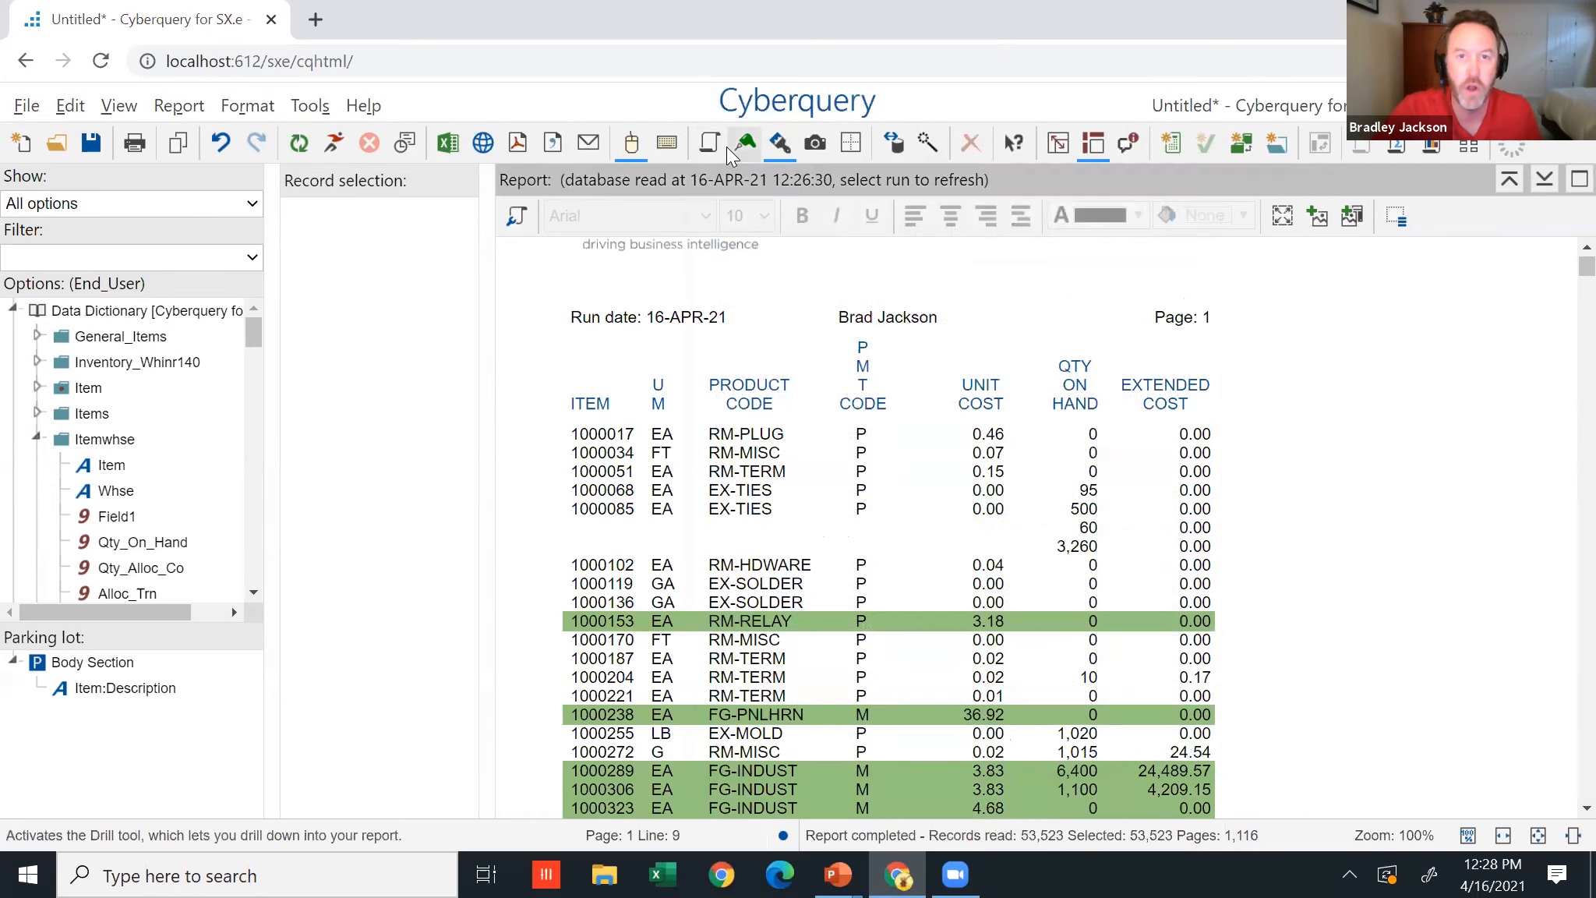
click(721, 143)
right_click(992, 770)
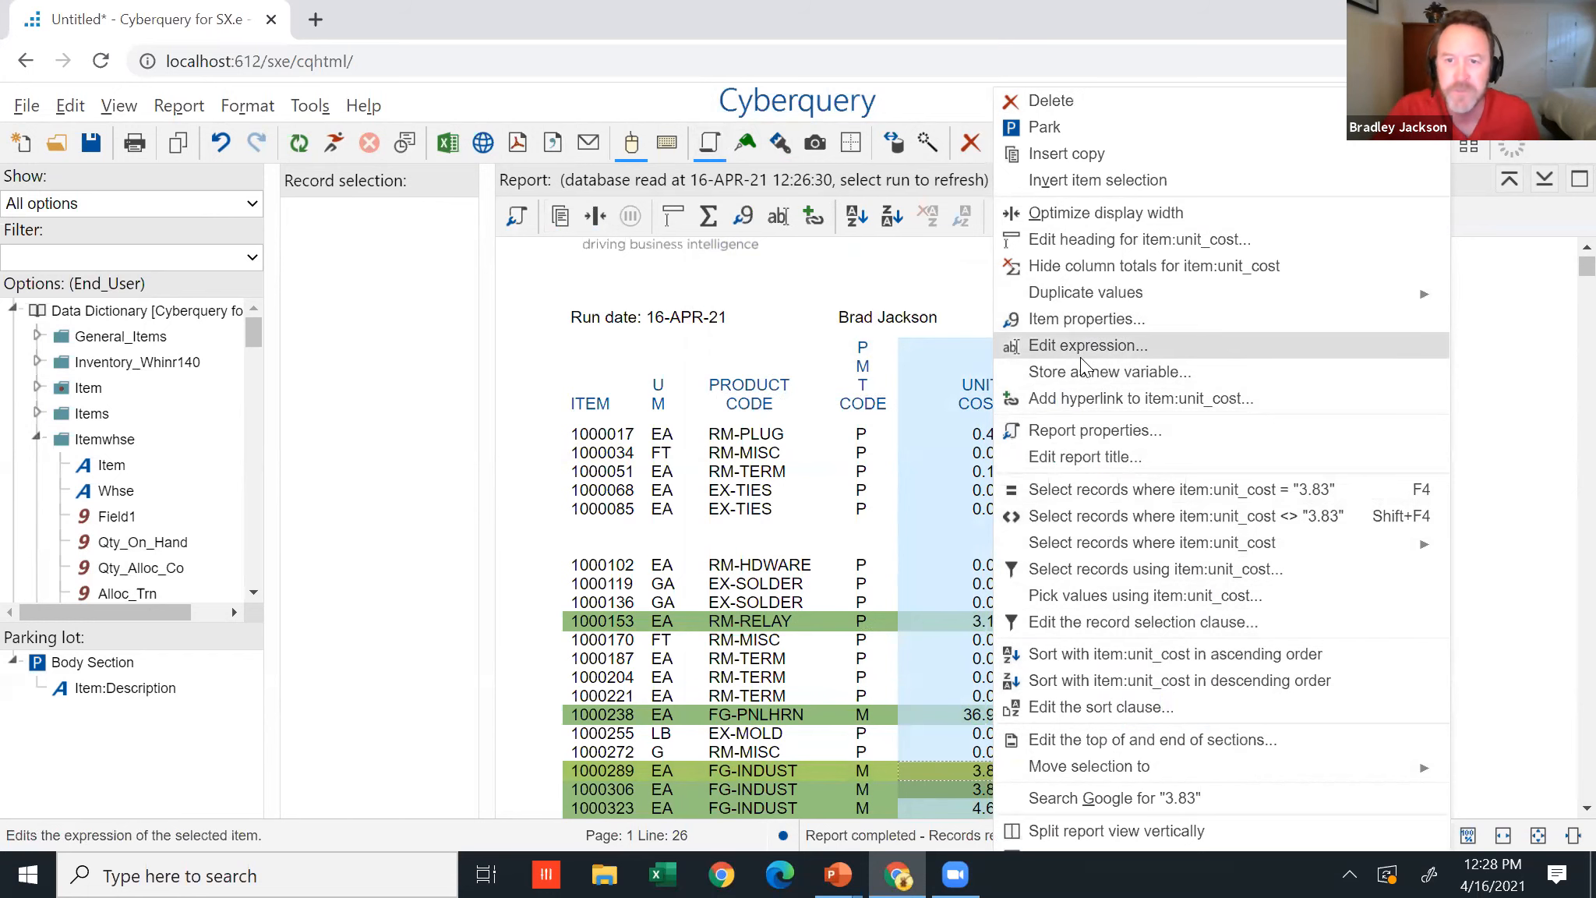
click(1115, 621)
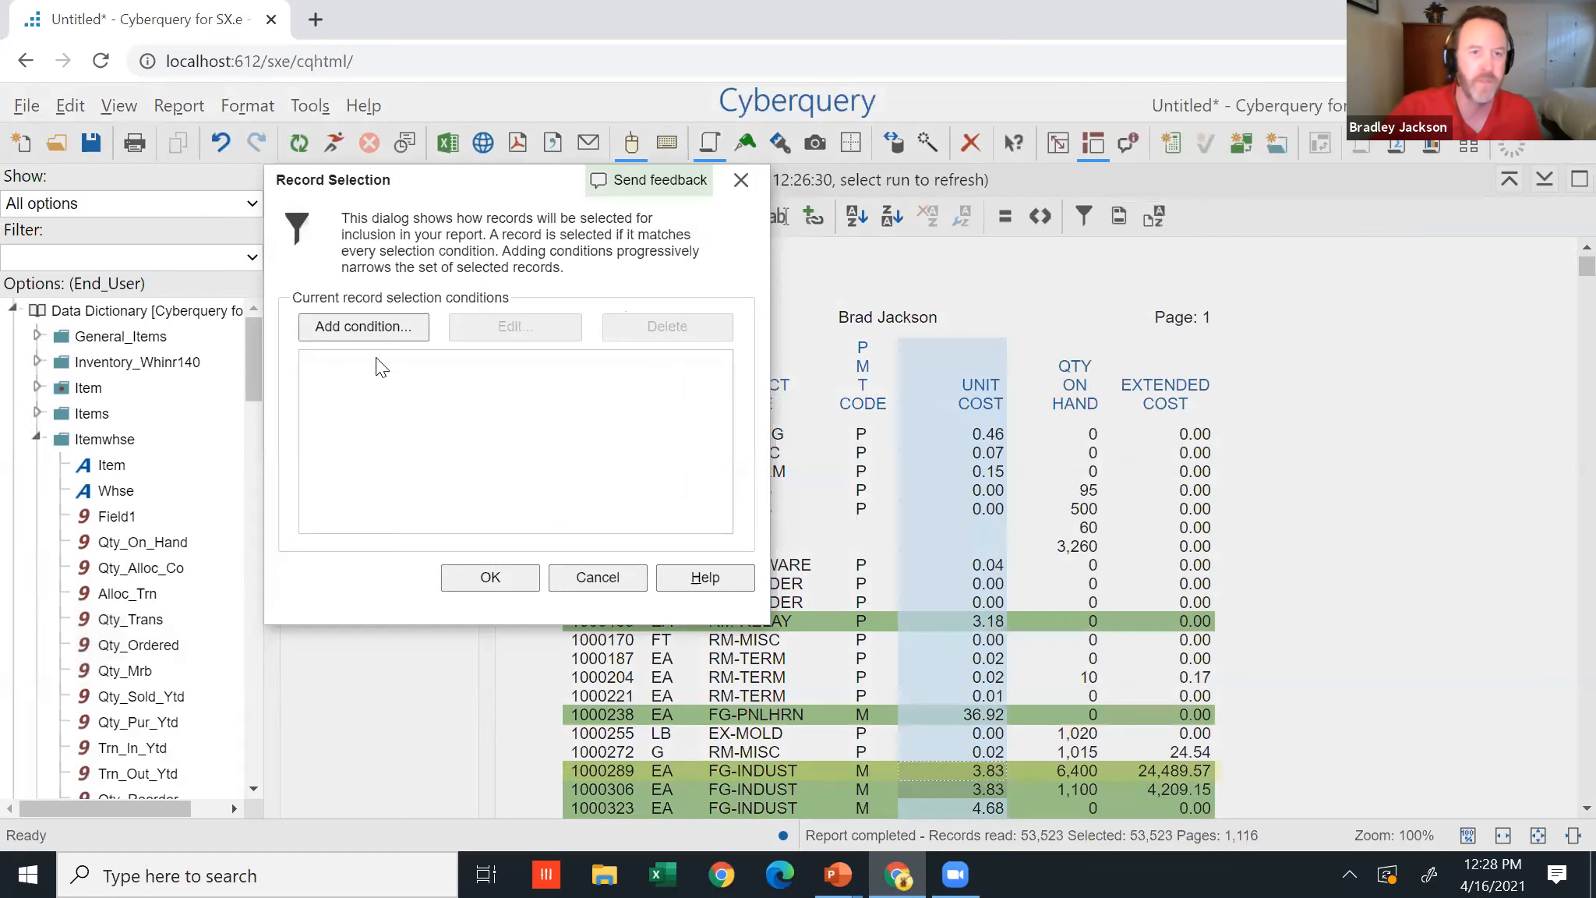
click(378, 331)
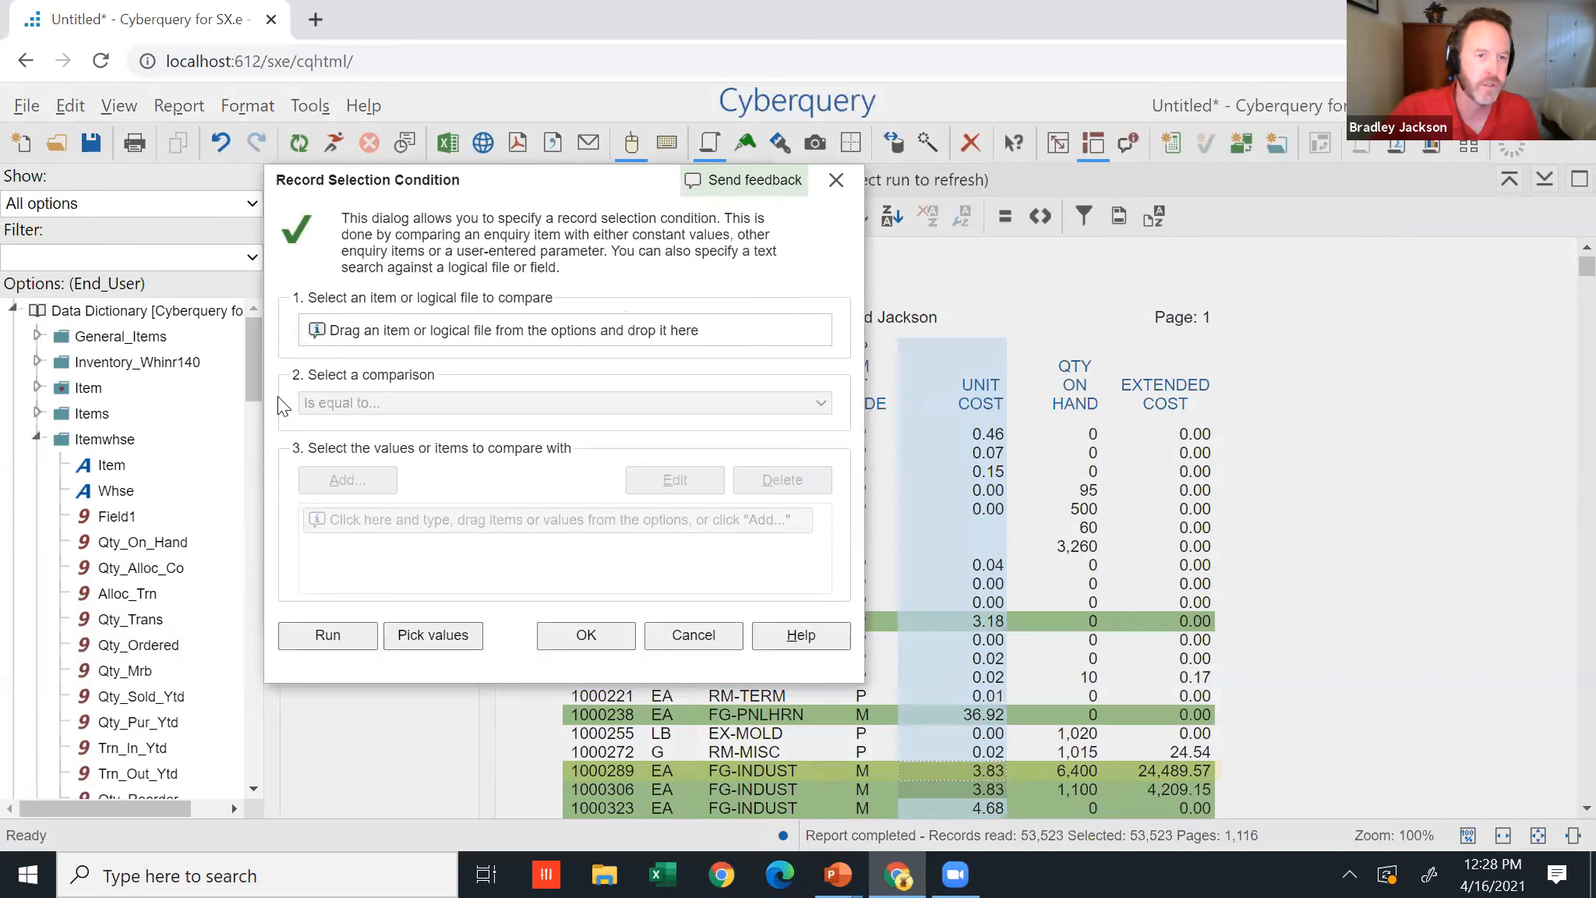
click(37, 387)
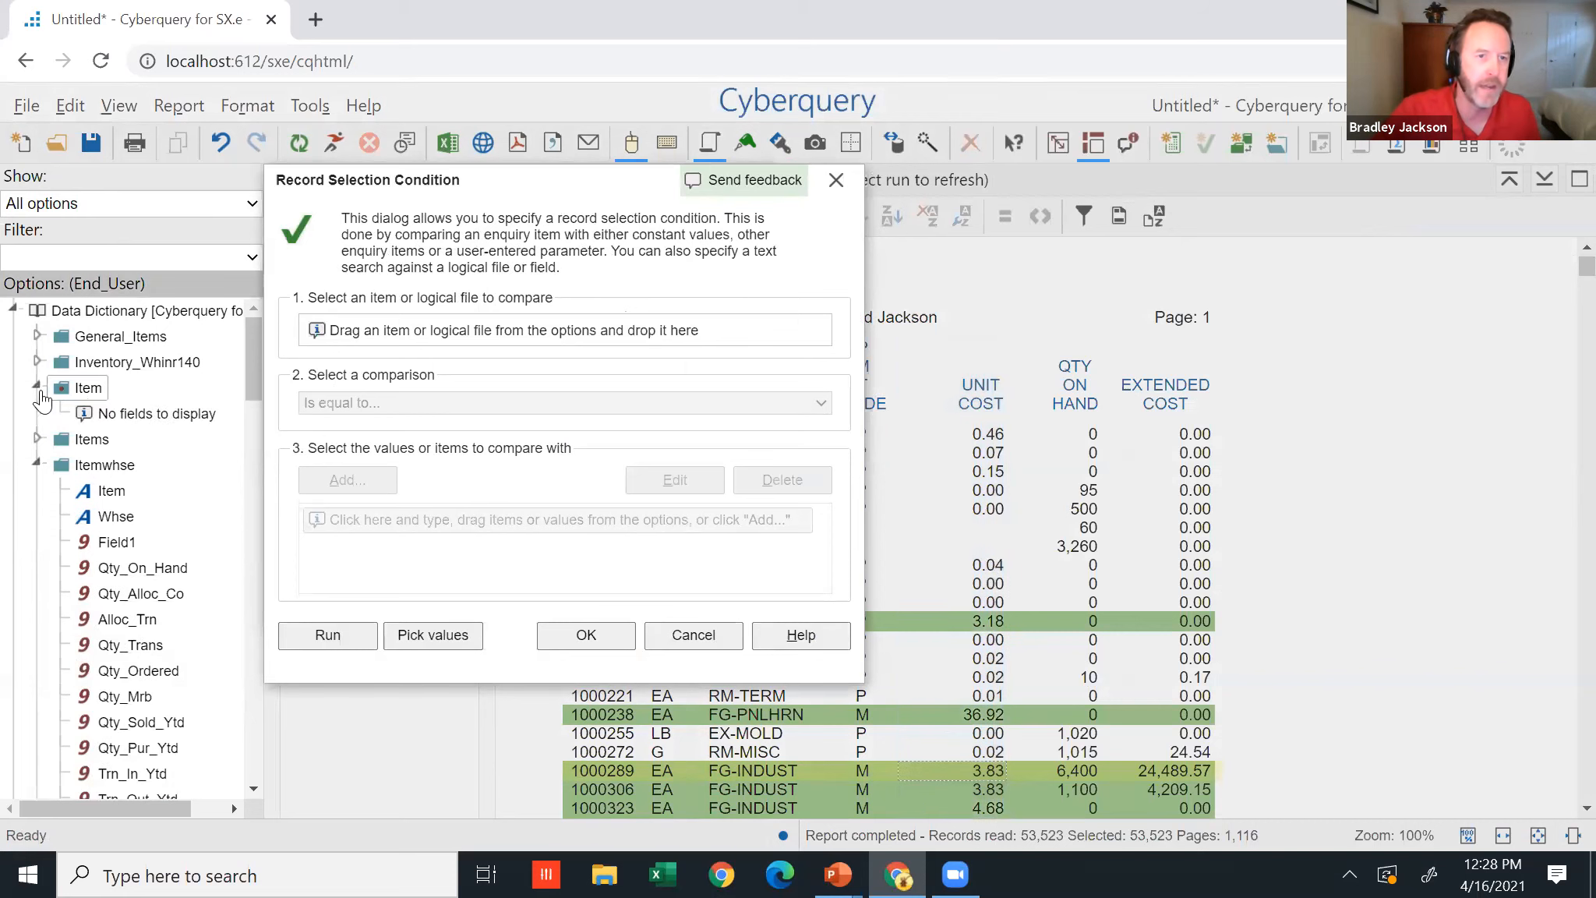
drag(133, 773, 395, 300)
drag(396, 328, 396, 329)
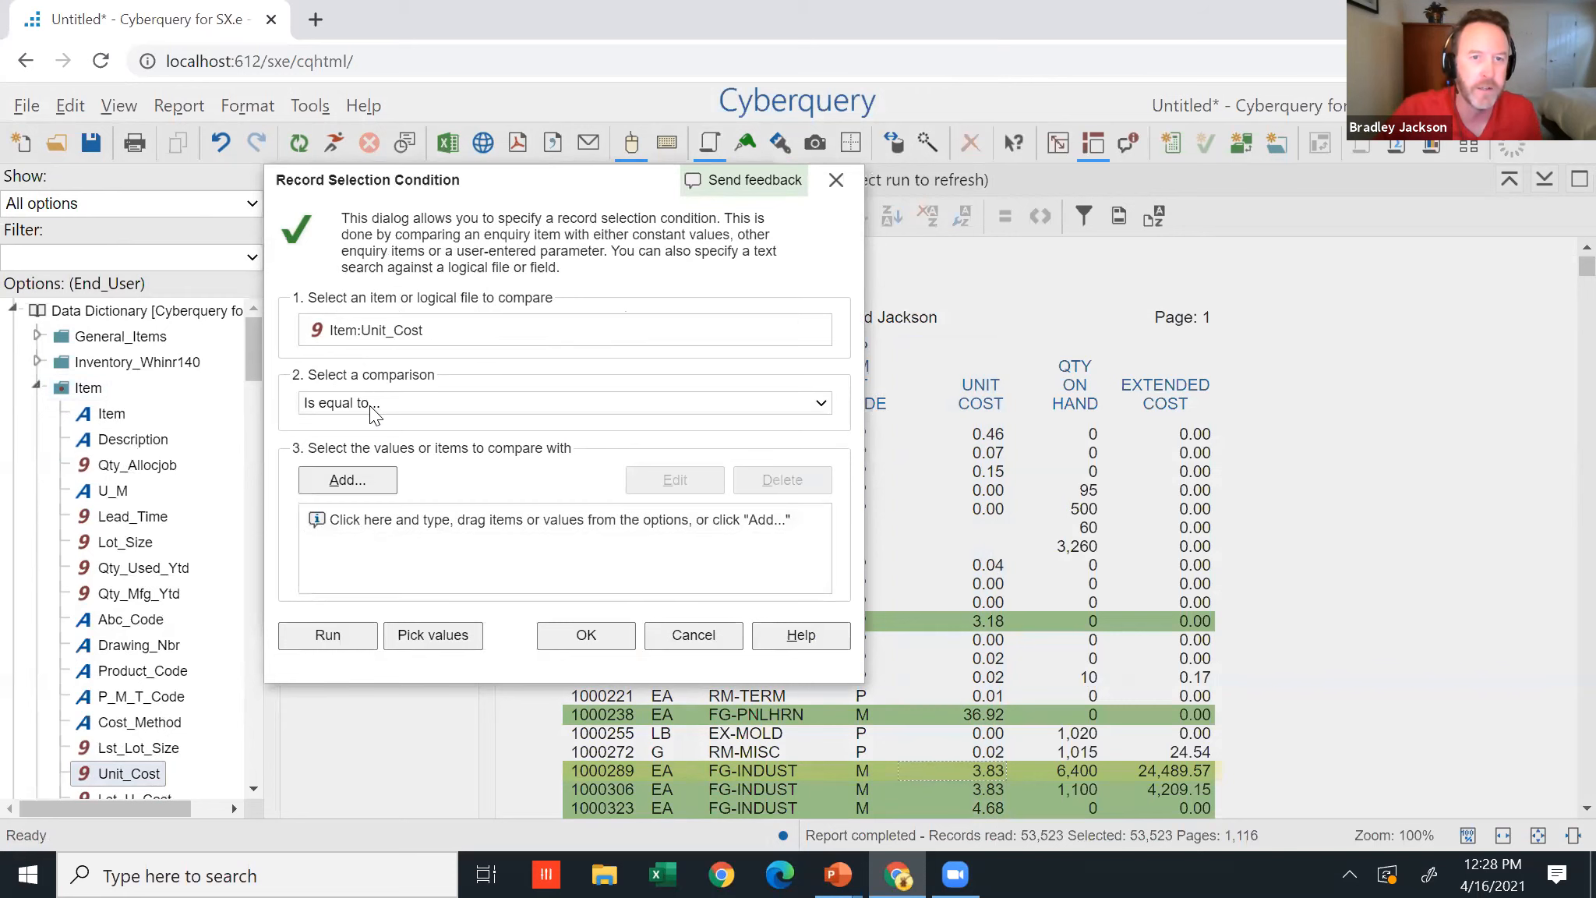
Set the condition to "Is greater than or equal to" 1.00 and apply the record selection to the report.
click(376, 403)
click(366, 571)
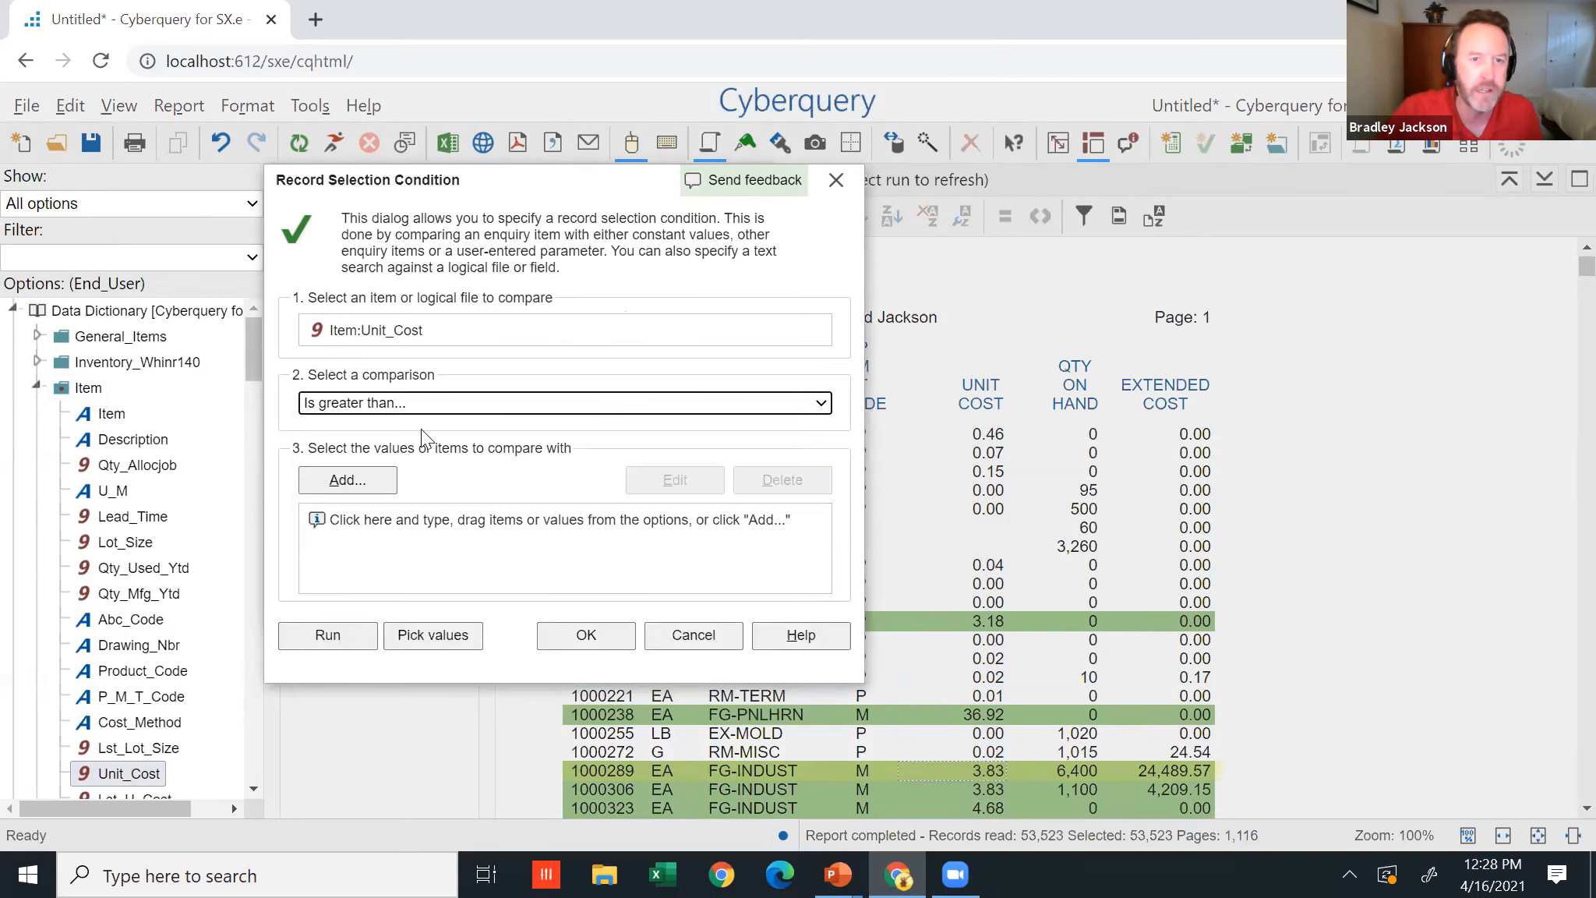
click(424, 400)
click(401, 549)
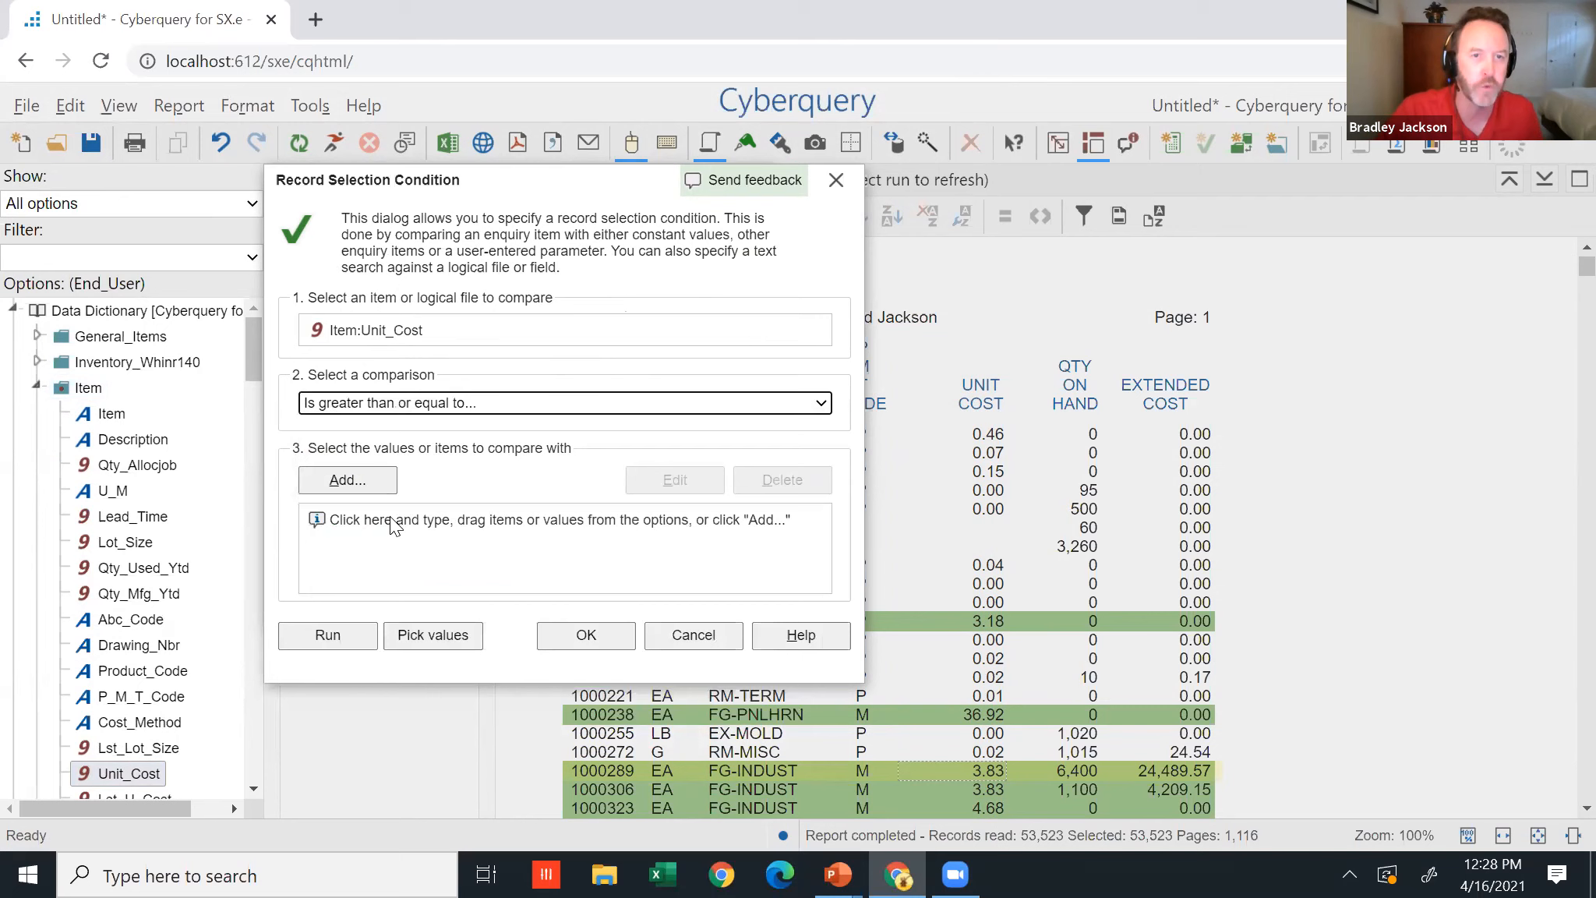
click(346, 479)
click(462, 487)
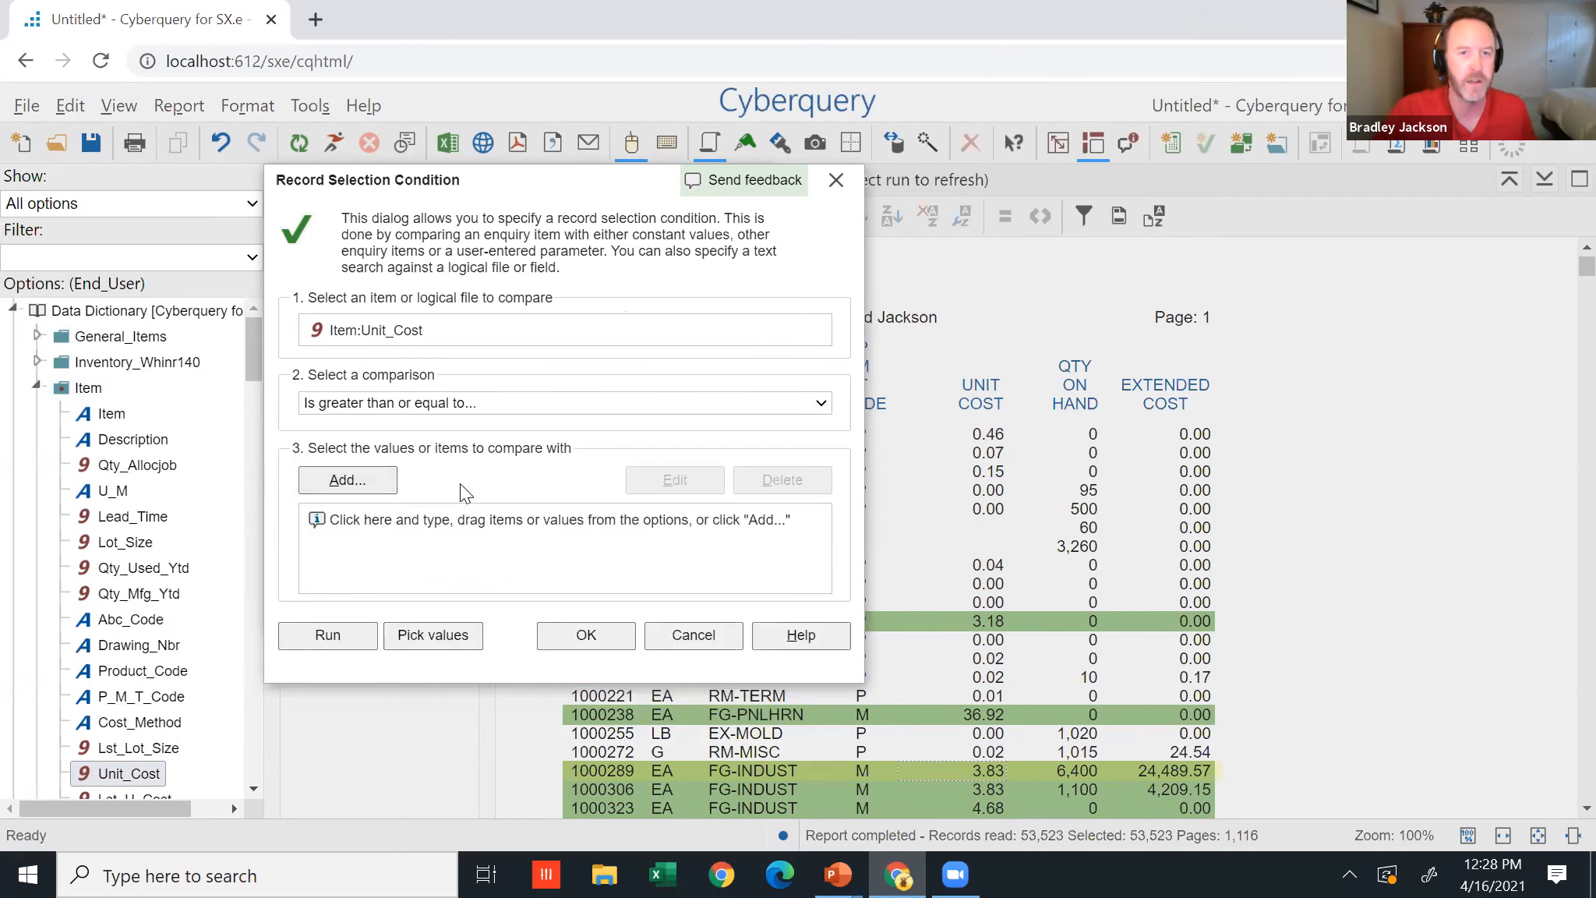
text(1.00)
click(468, 495)
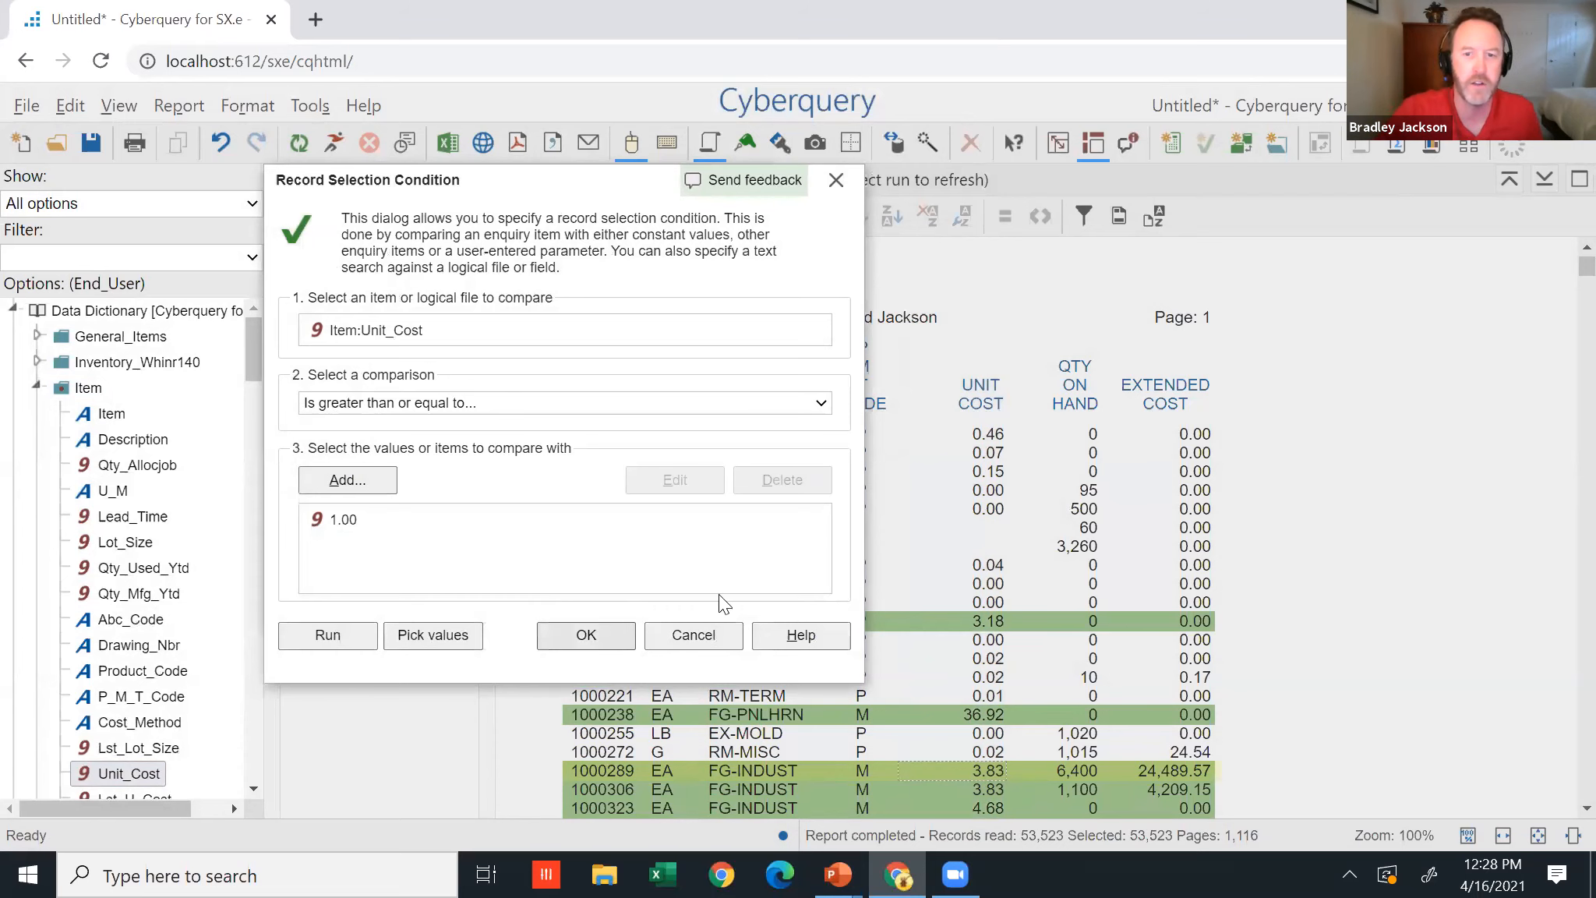
key(Return)
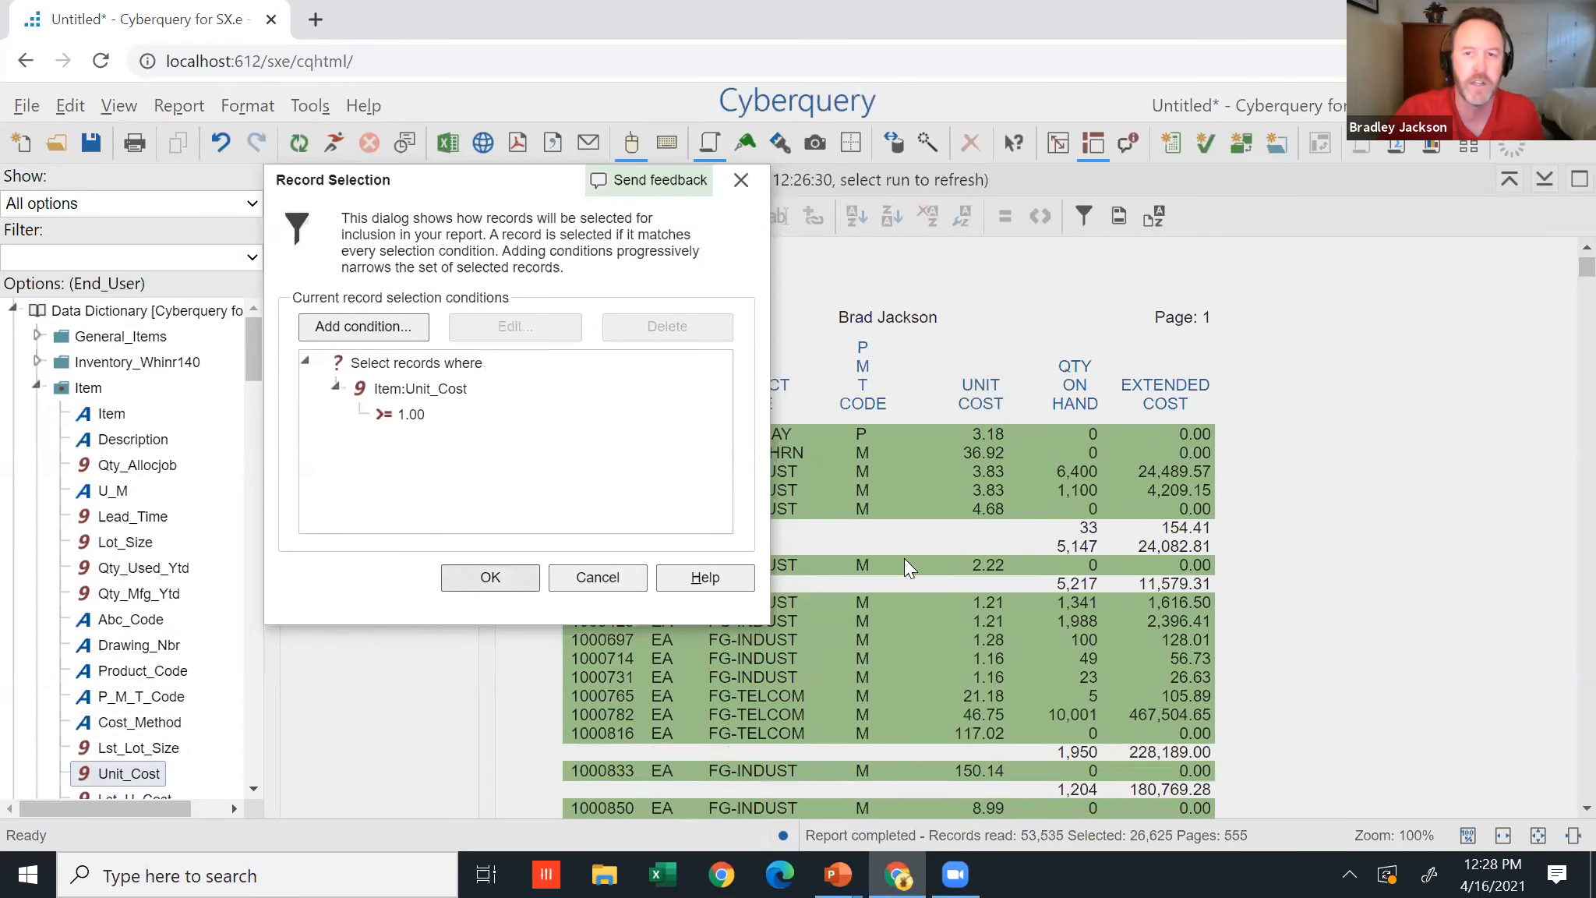
key(Return)
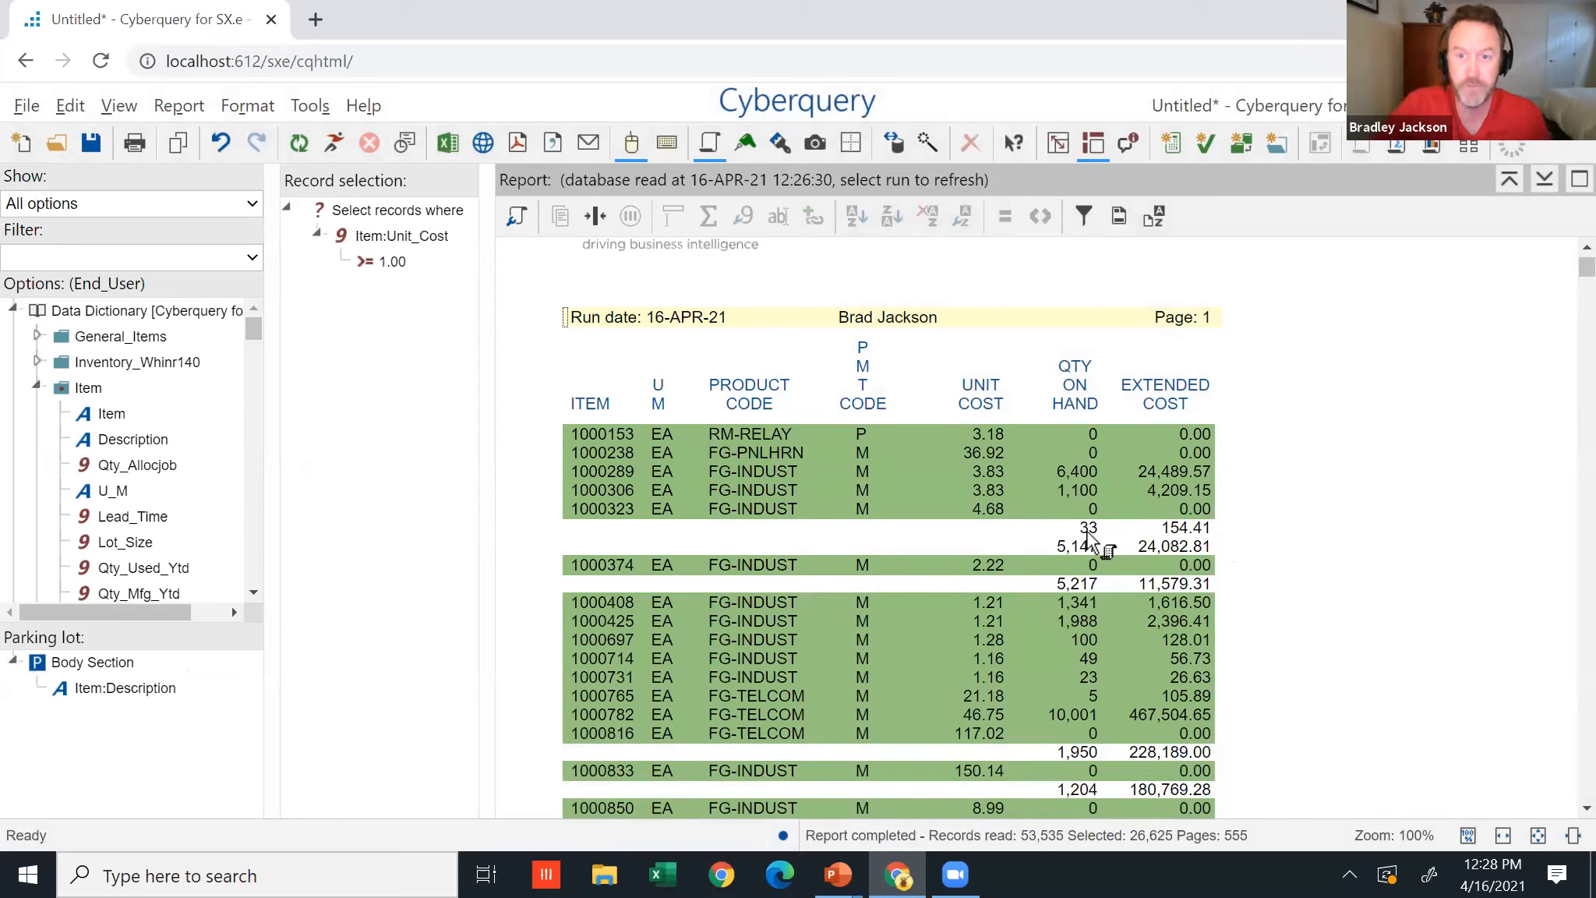
Set the report's layout property for duplicate suppression to "Display duplicate values" and apply it.
click(200, 106)
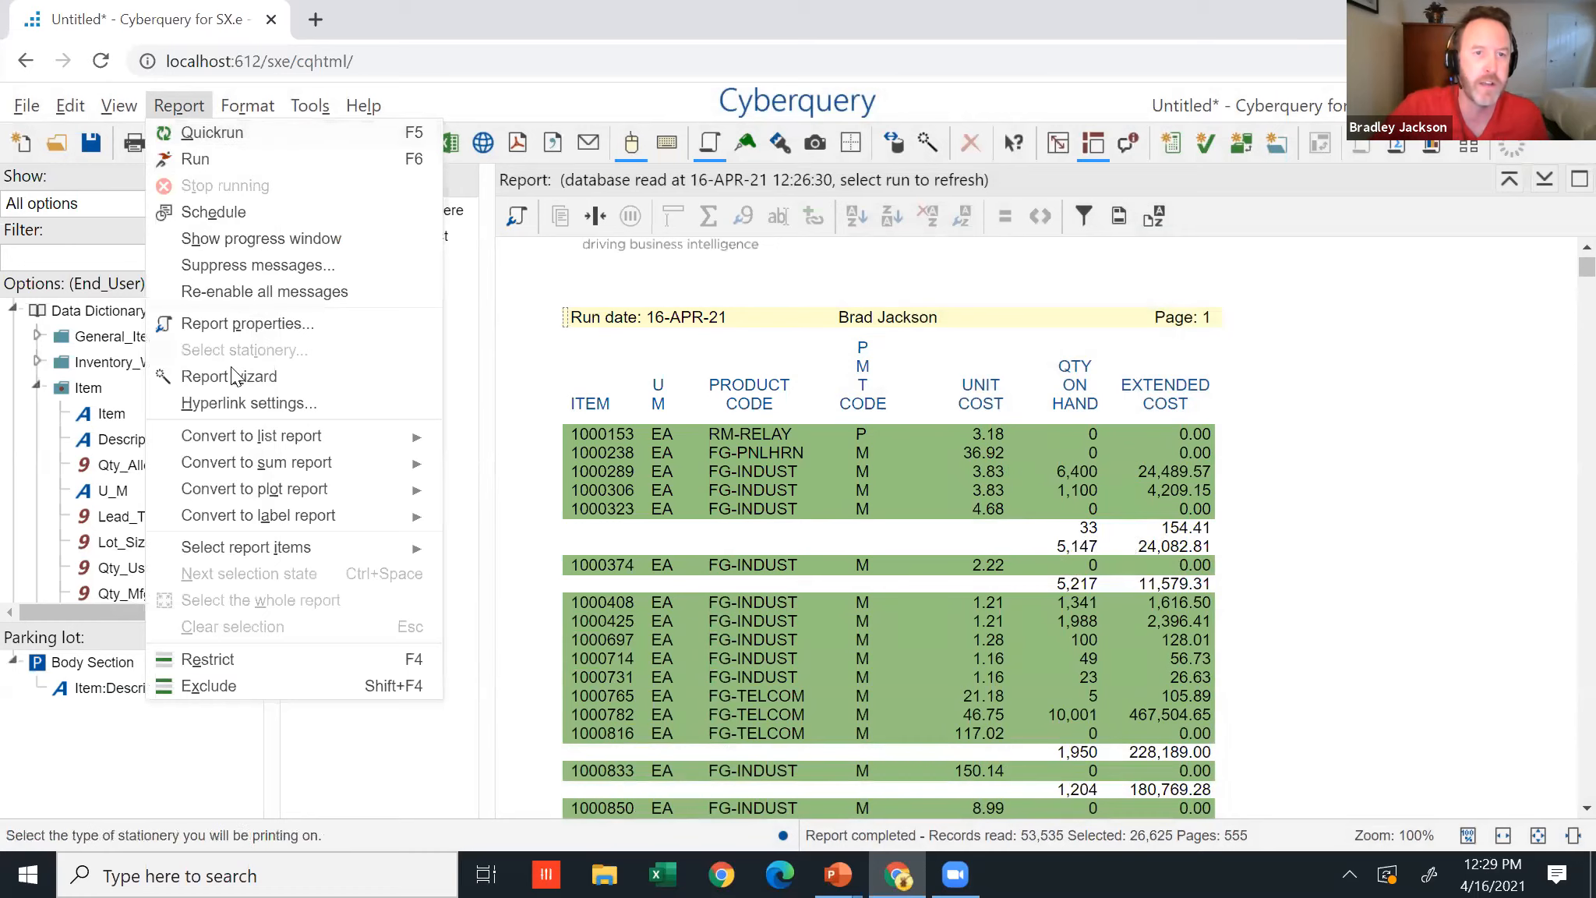
click(247, 327)
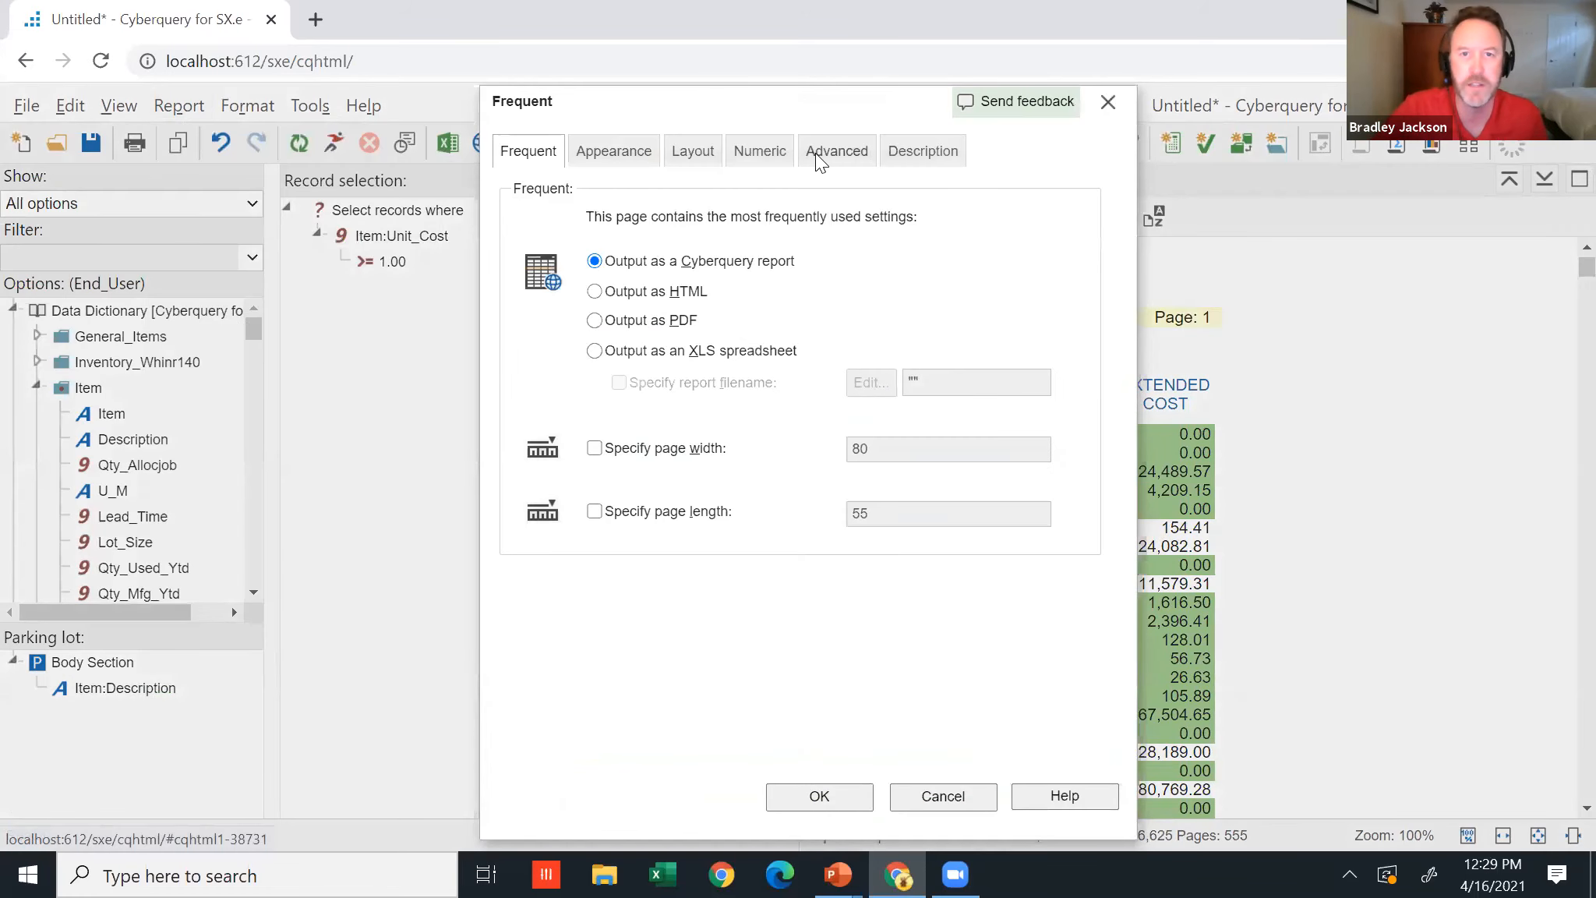
click(716, 165)
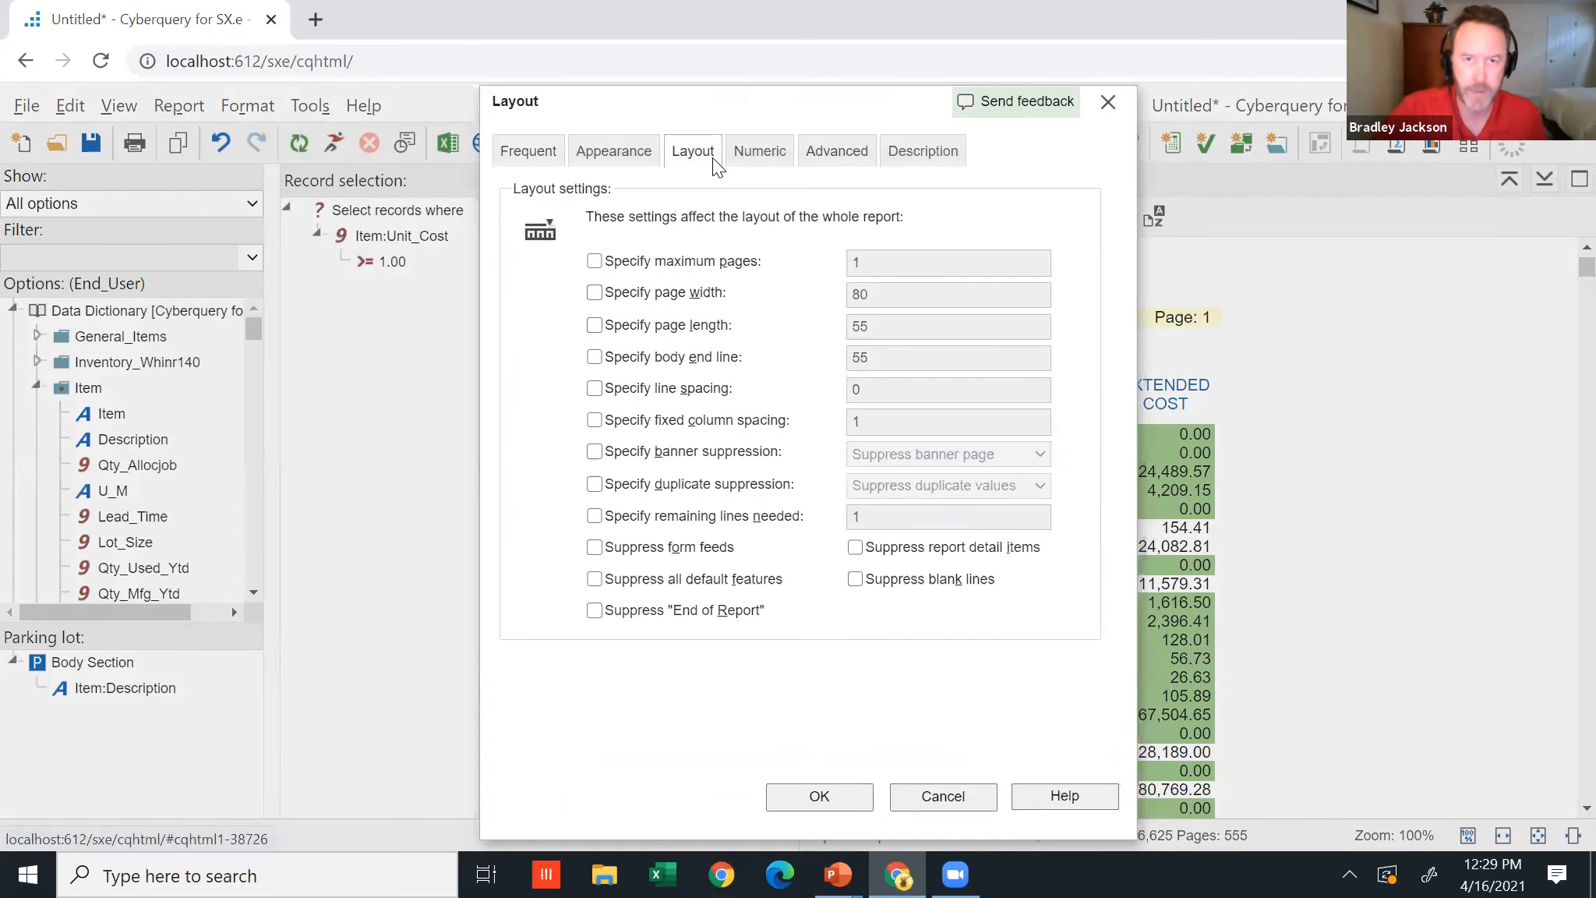
click(696, 489)
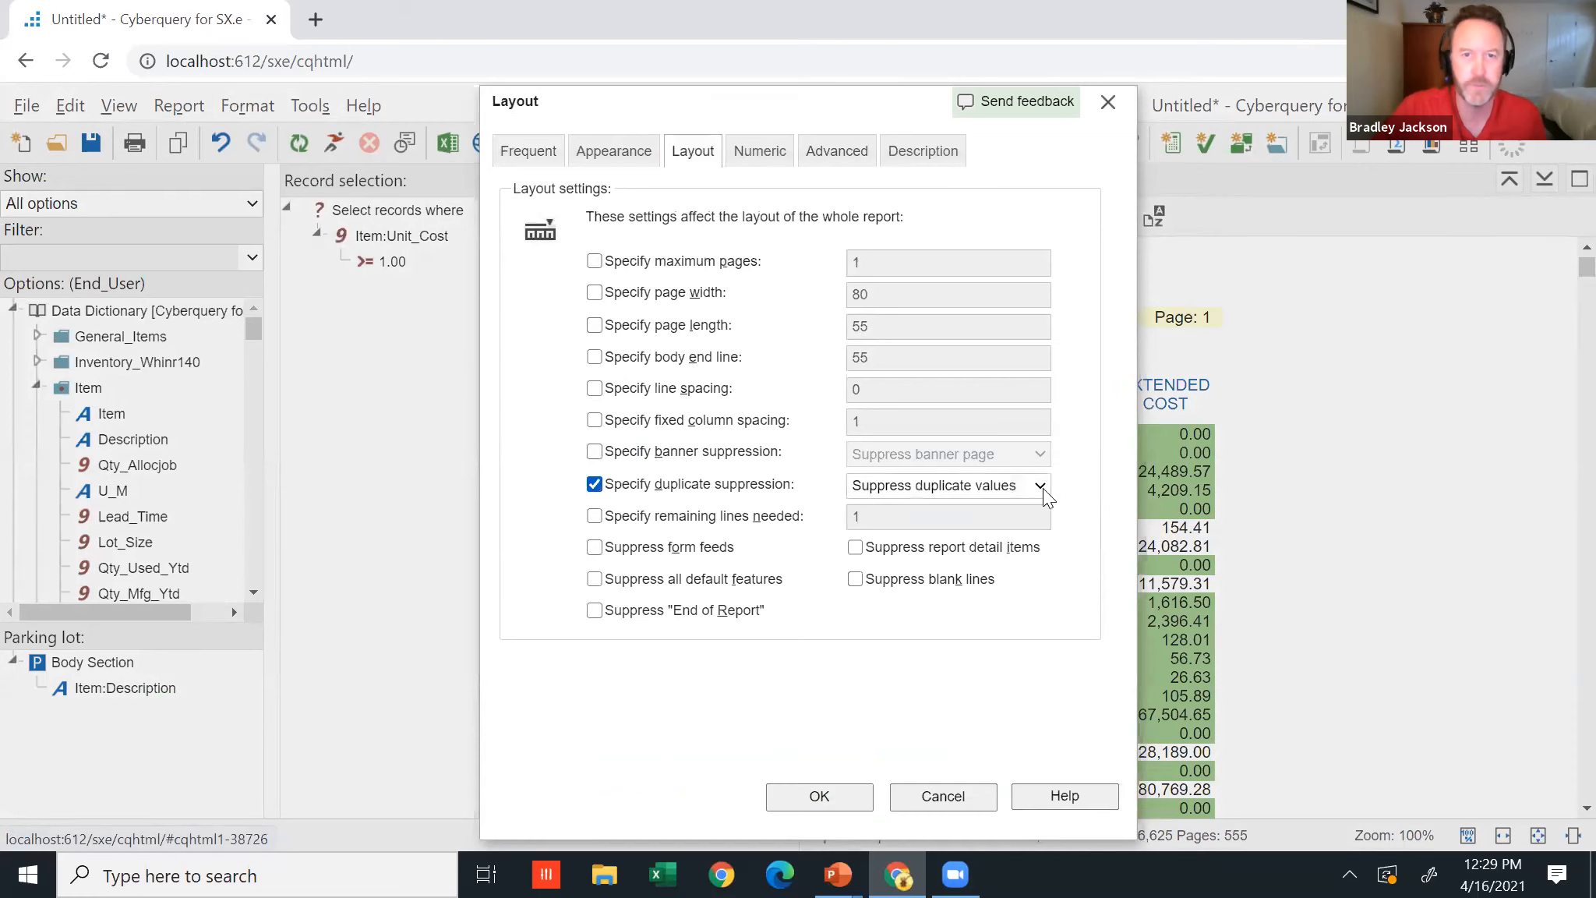
click(938, 483)
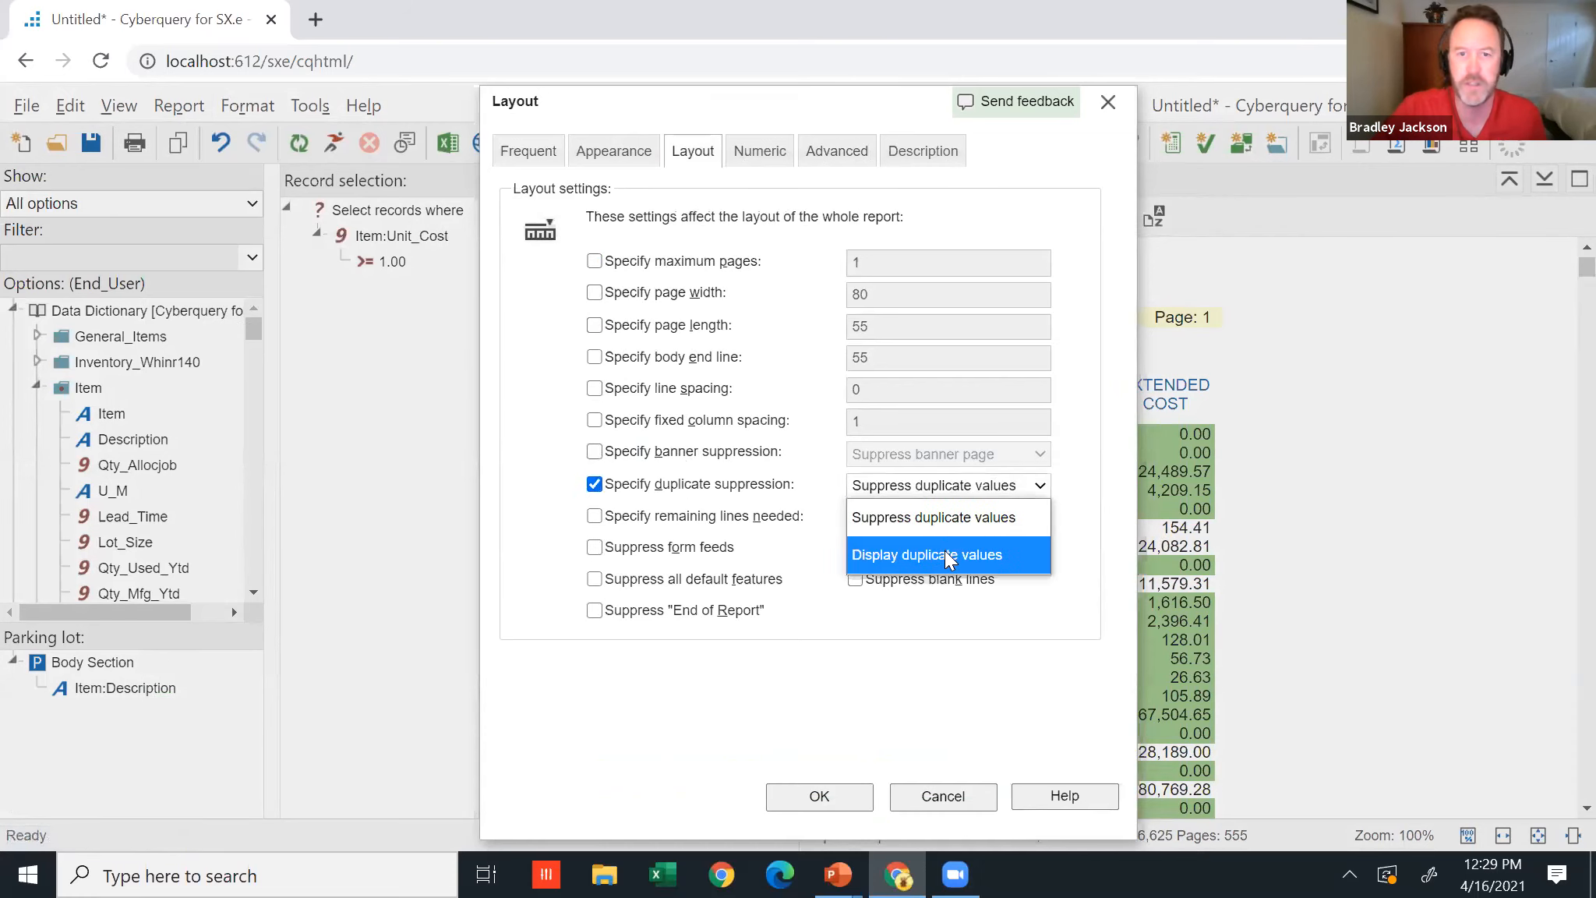
click(945, 551)
click(827, 792)
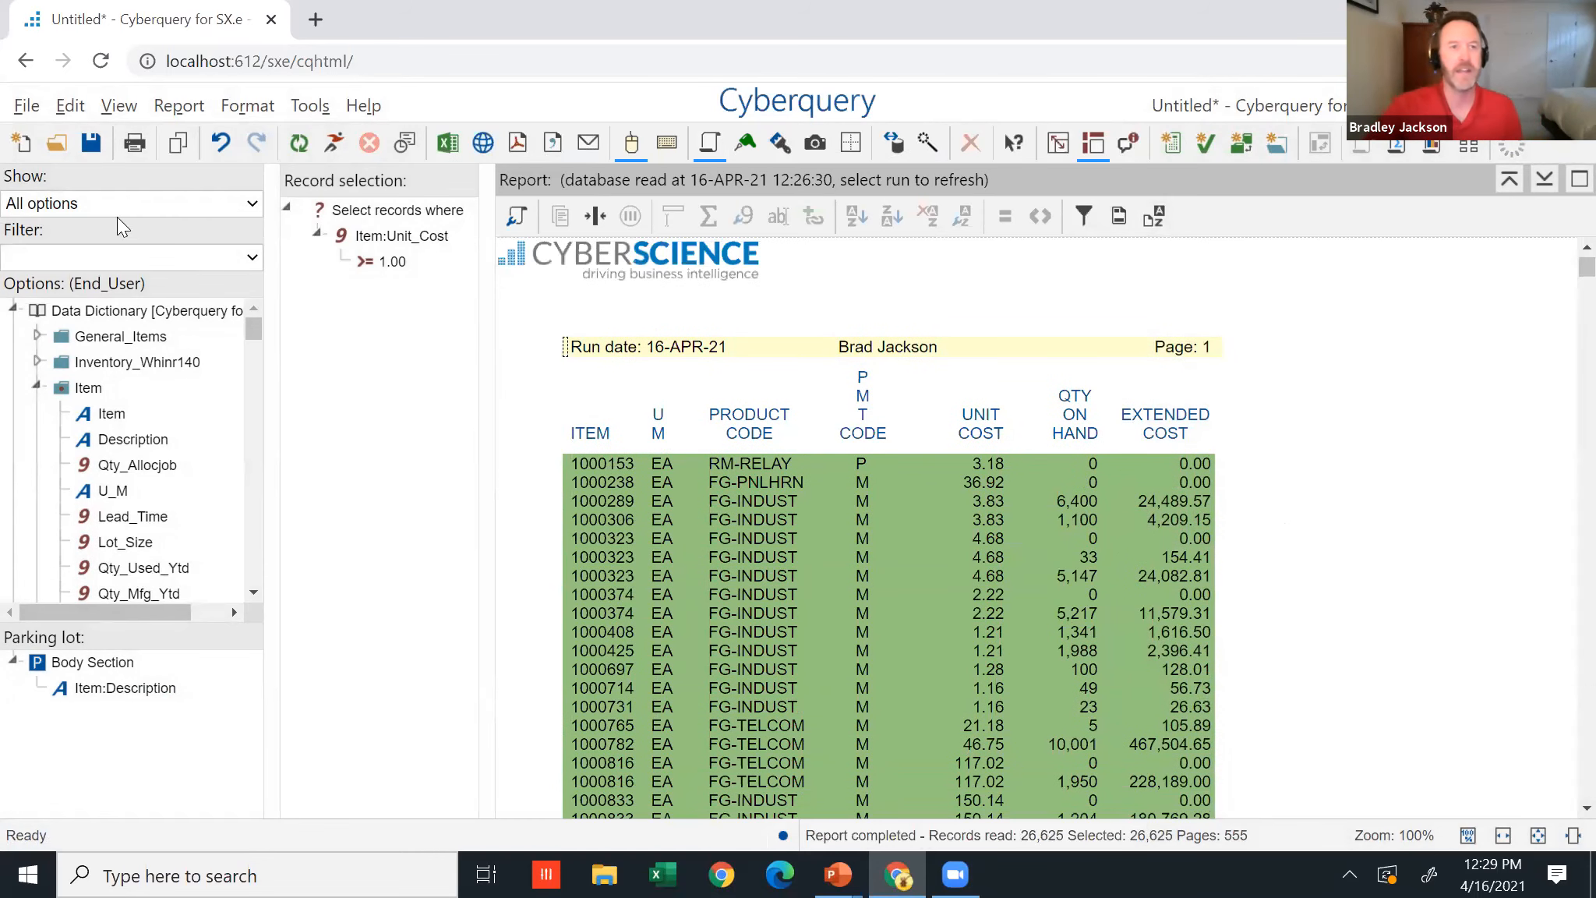
Start a new enquiry without saving the current one and choose Sum Report as its type.
click(35, 112)
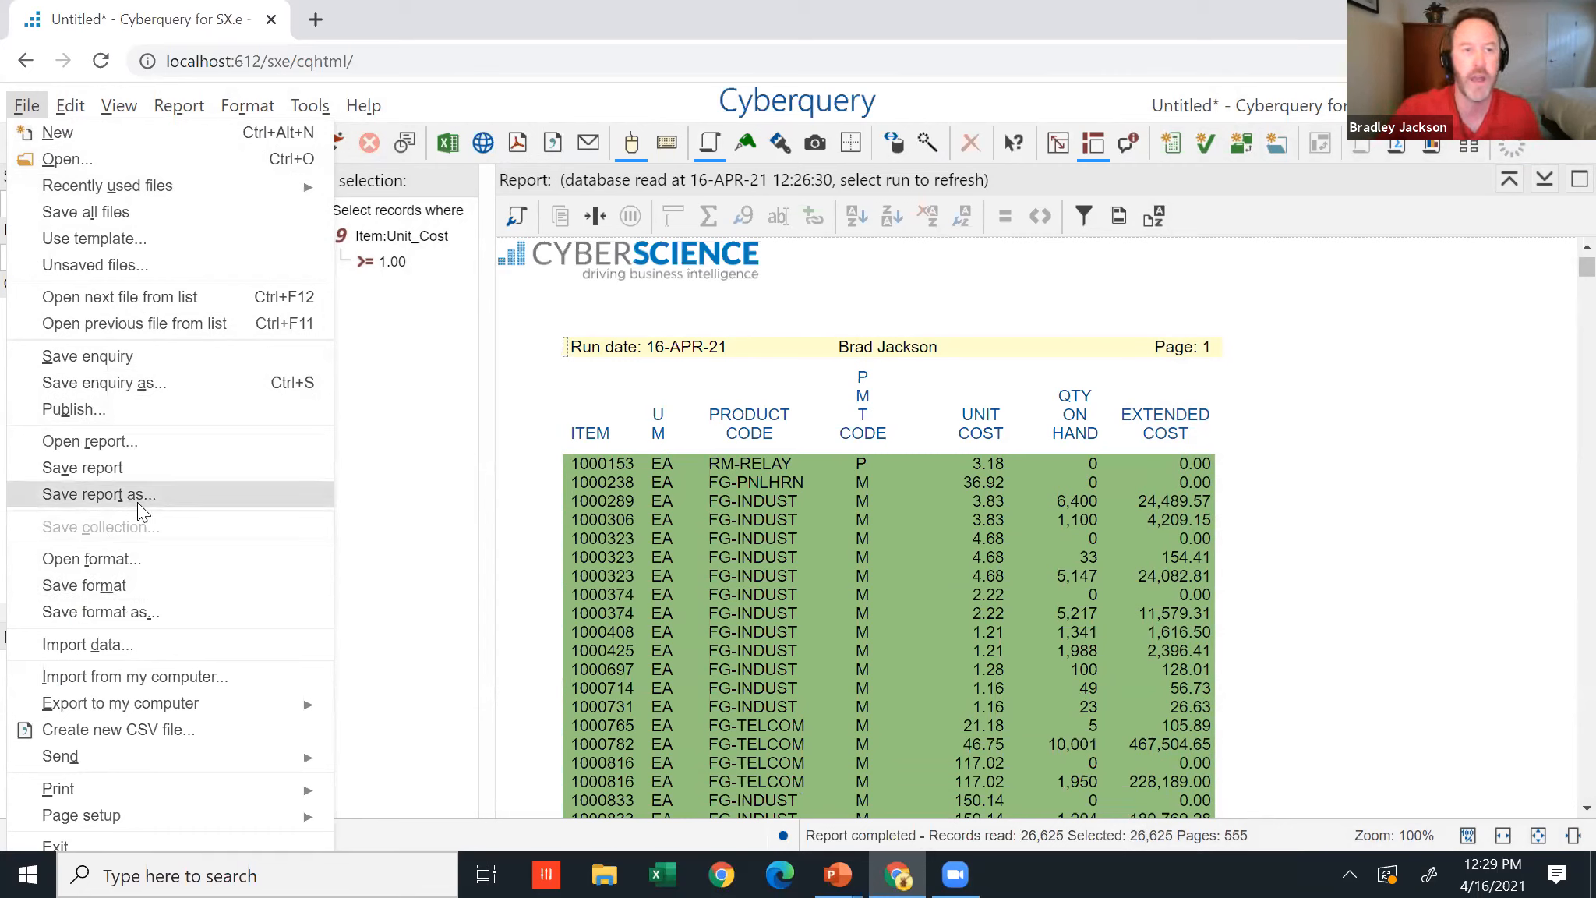
click(61, 137)
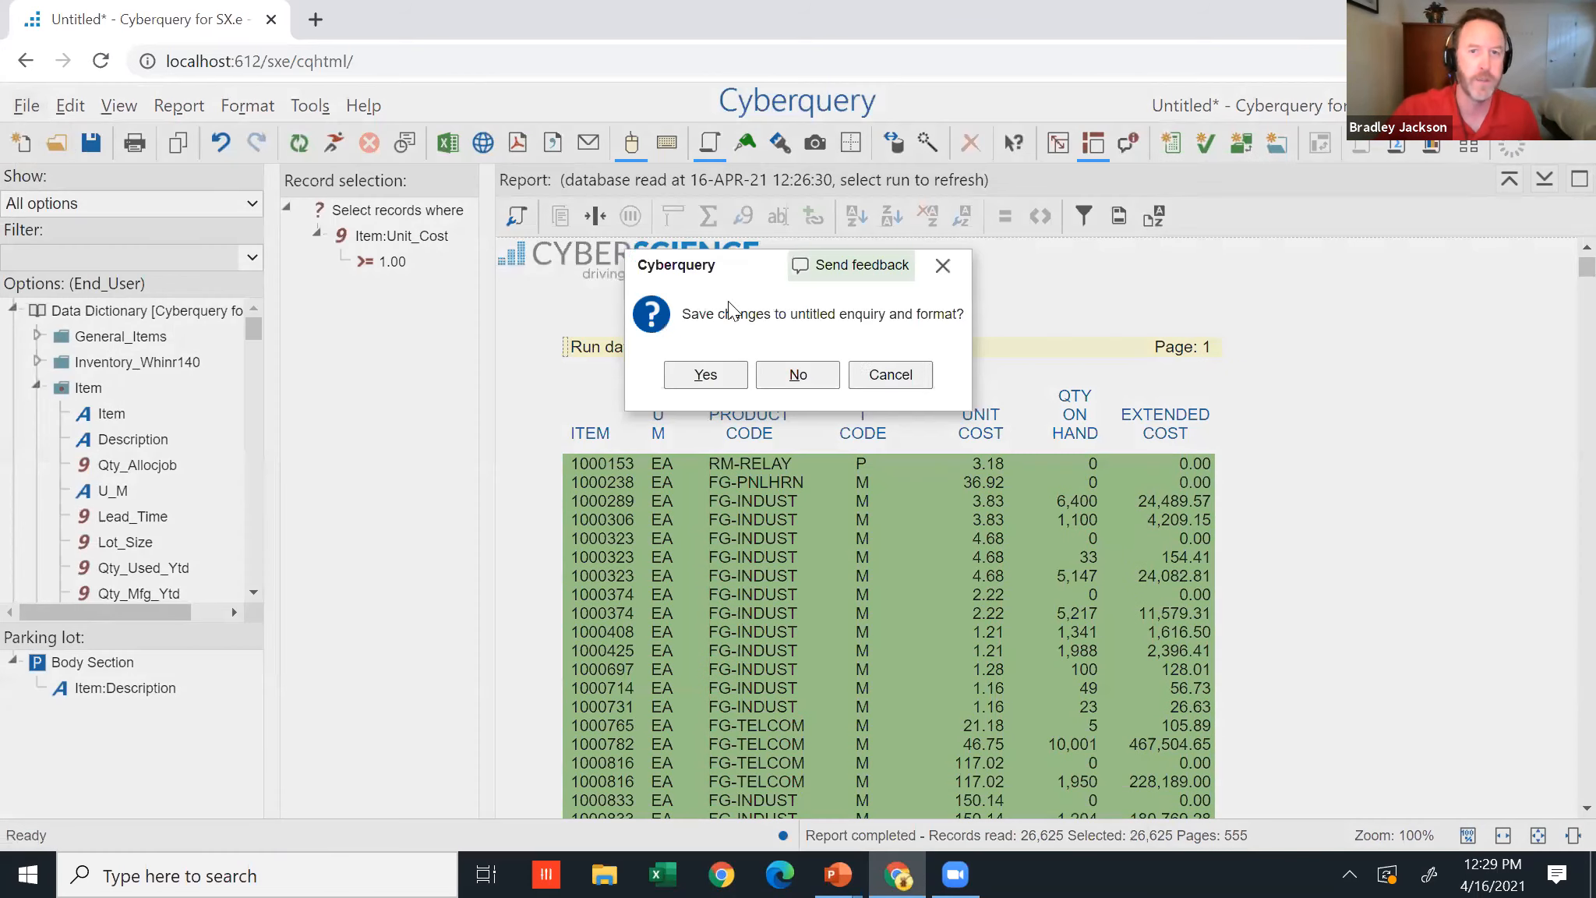
click(829, 371)
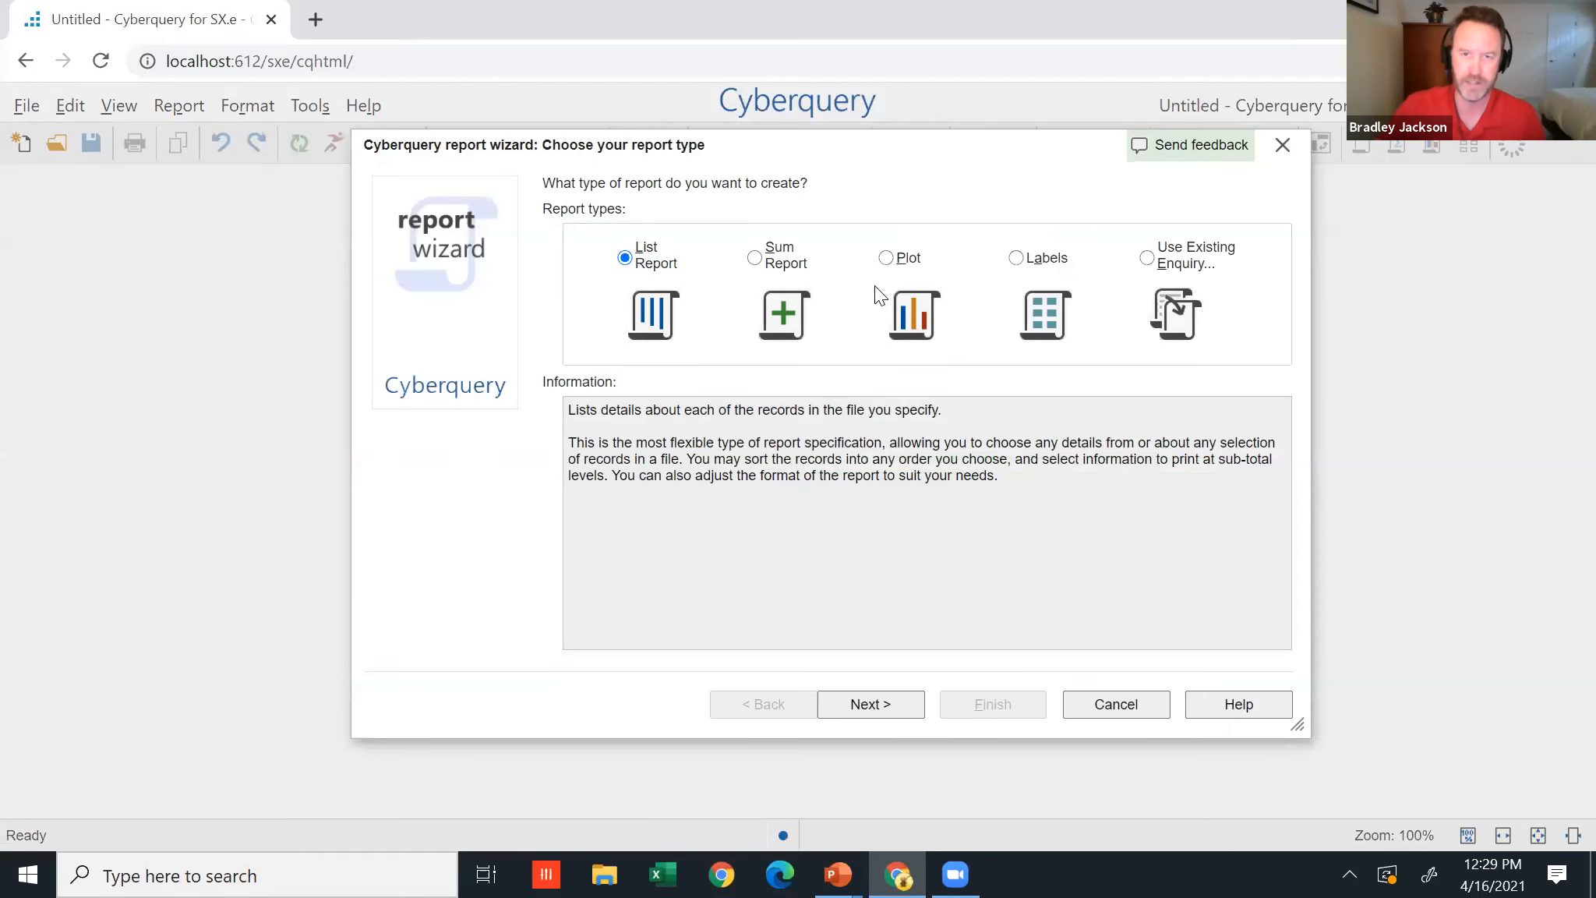
click(786, 265)
click(850, 705)
Filter the domain files by "sales" and choose Sales_Orders_Lines as the report's domain file.
click(939, 208)
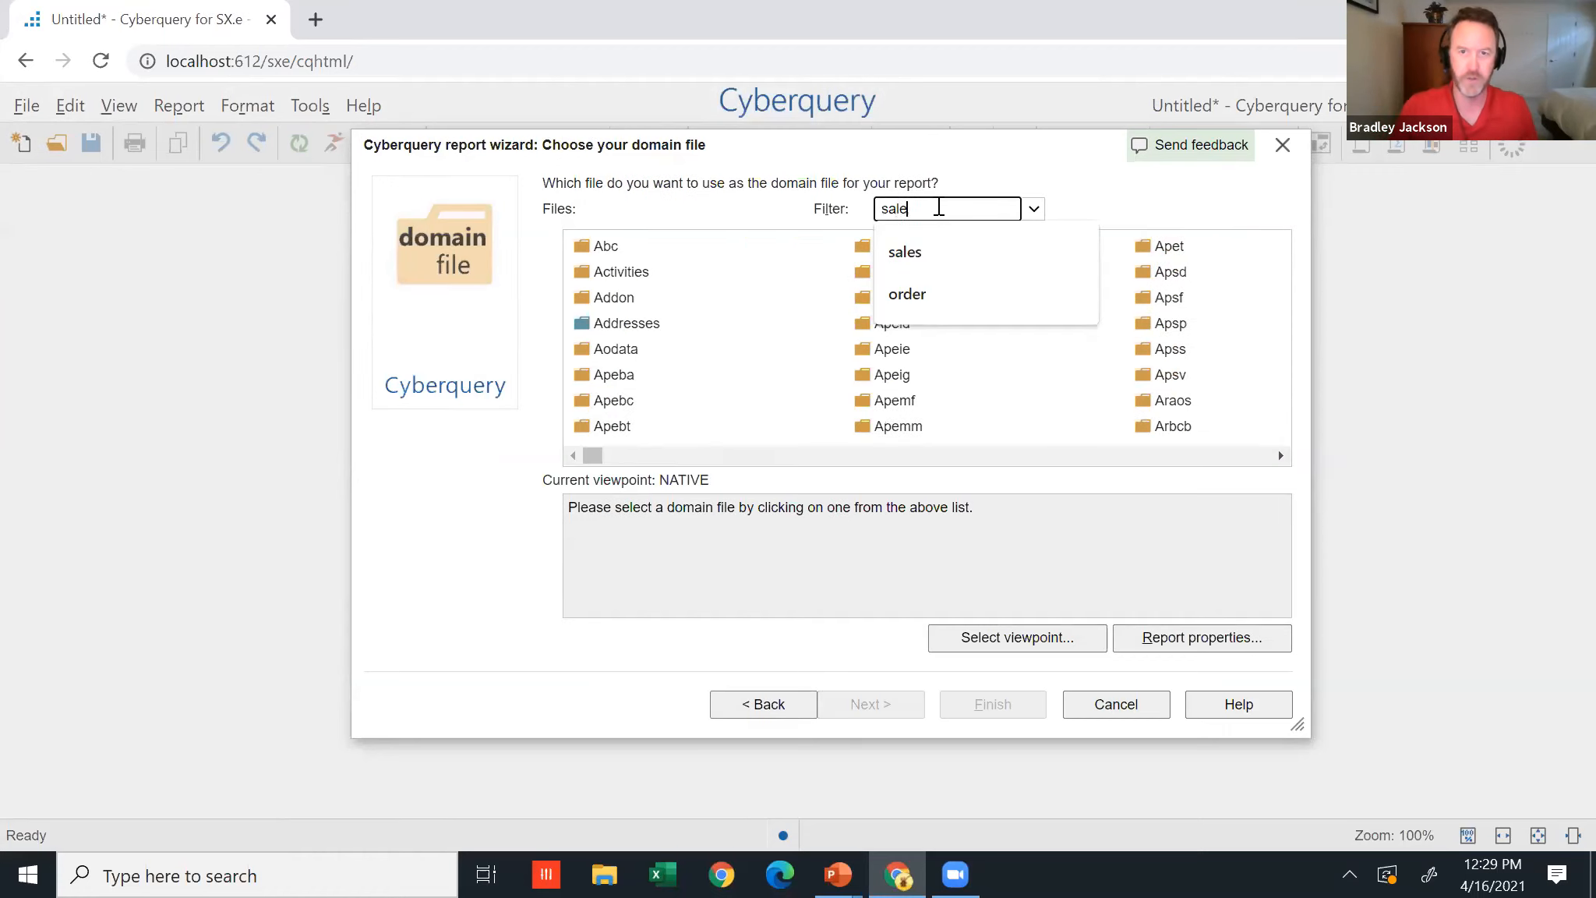
click(659, 399)
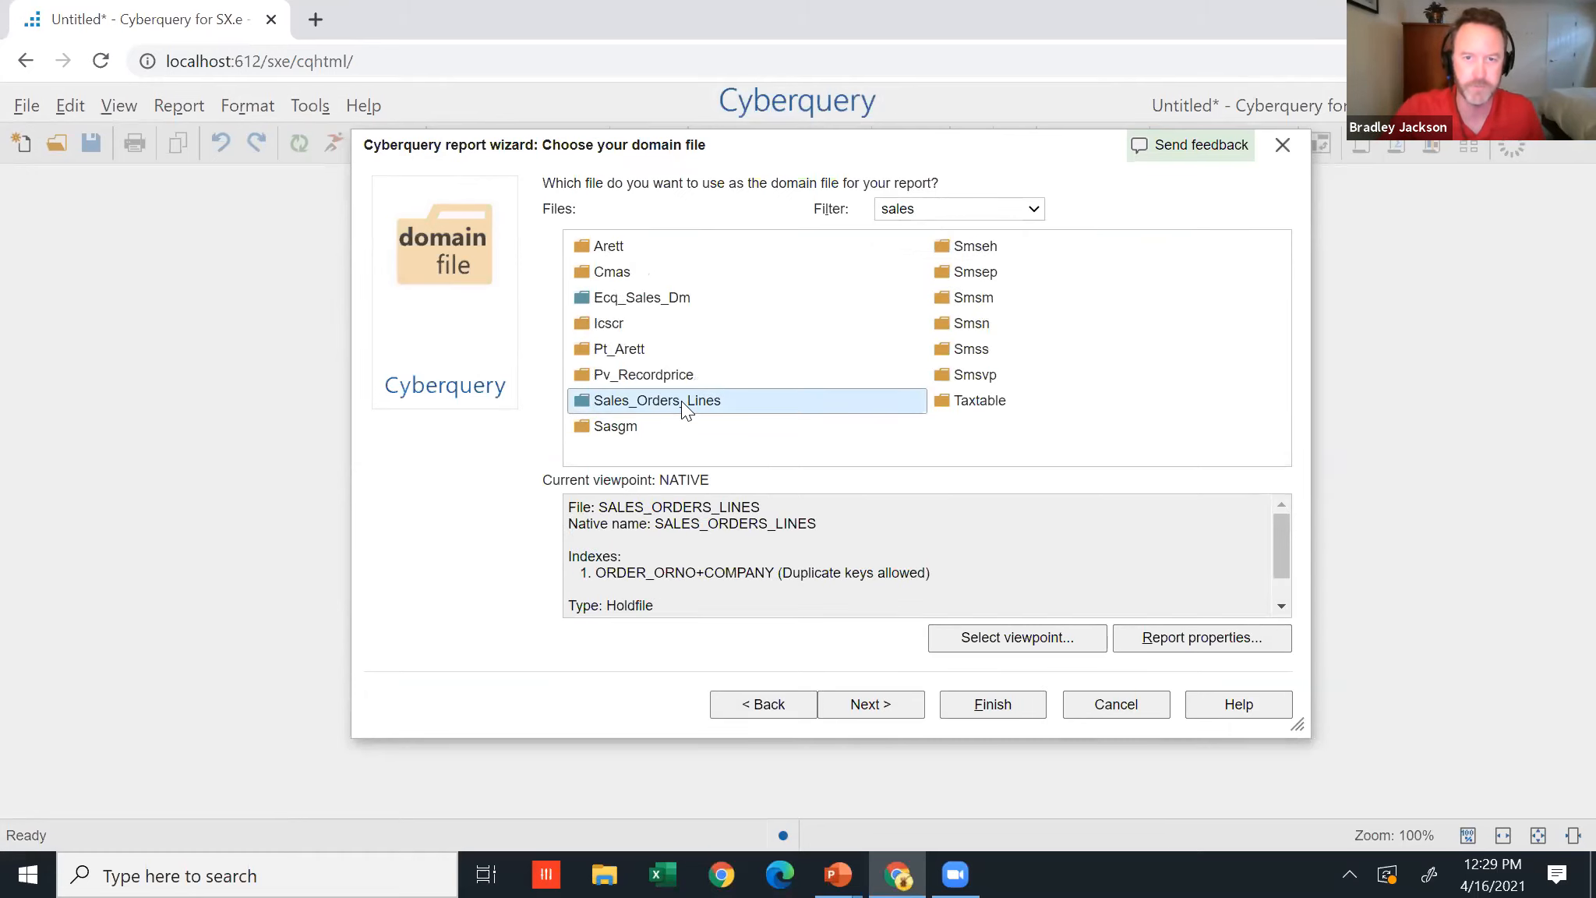
double_click(681, 400)
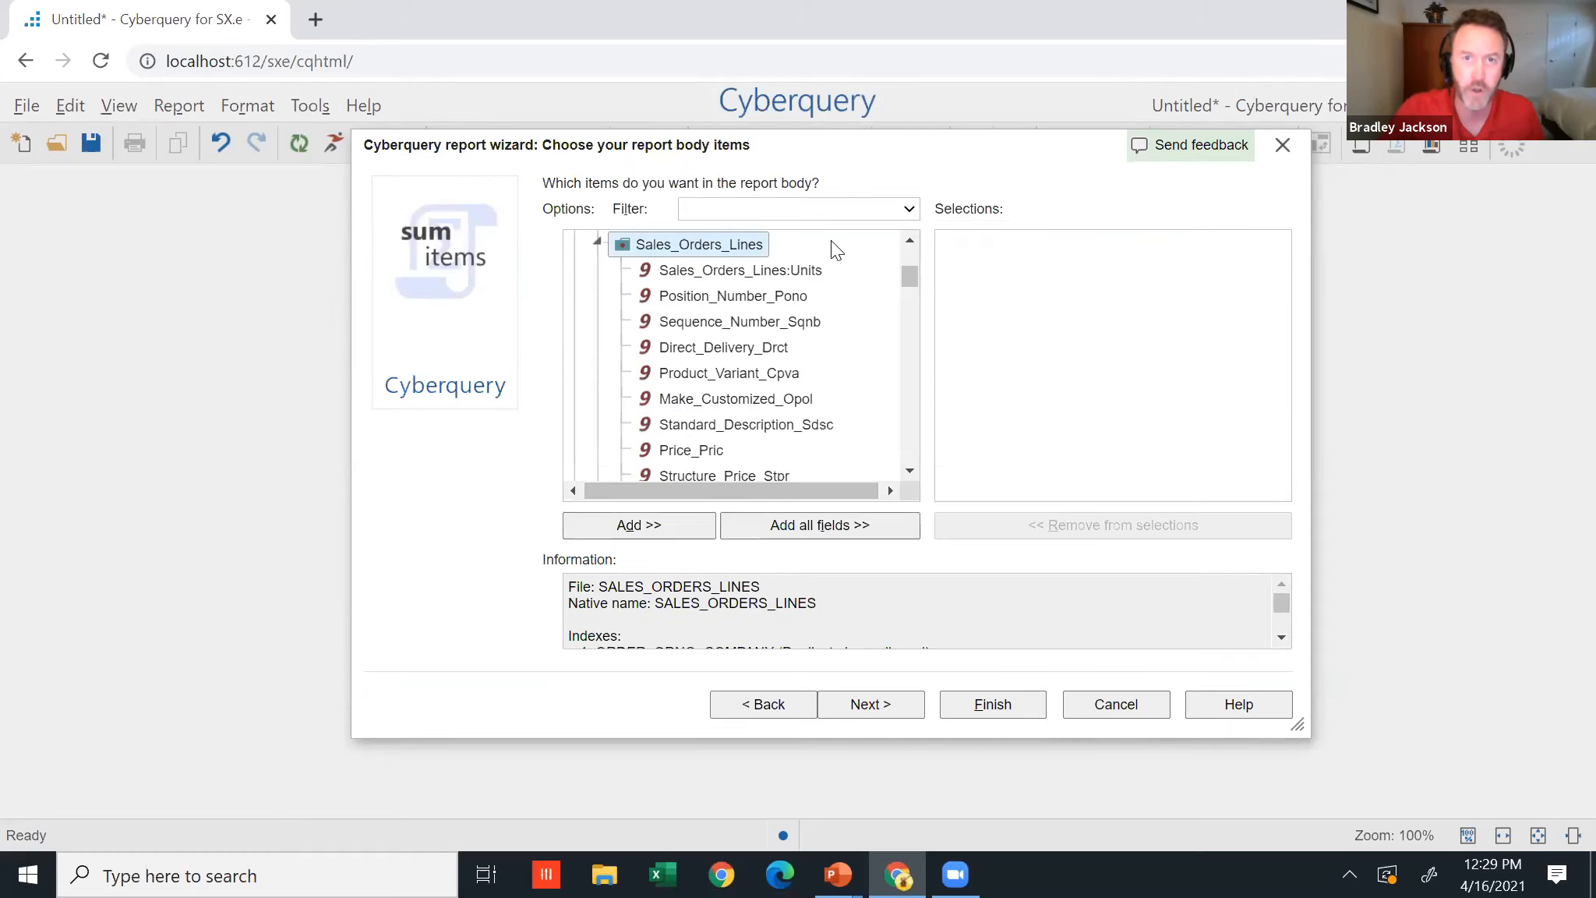
Filter the body item options by "amount" and add Amount_Oamt from Sales_Orders_Lines to the report body.
click(826, 211)
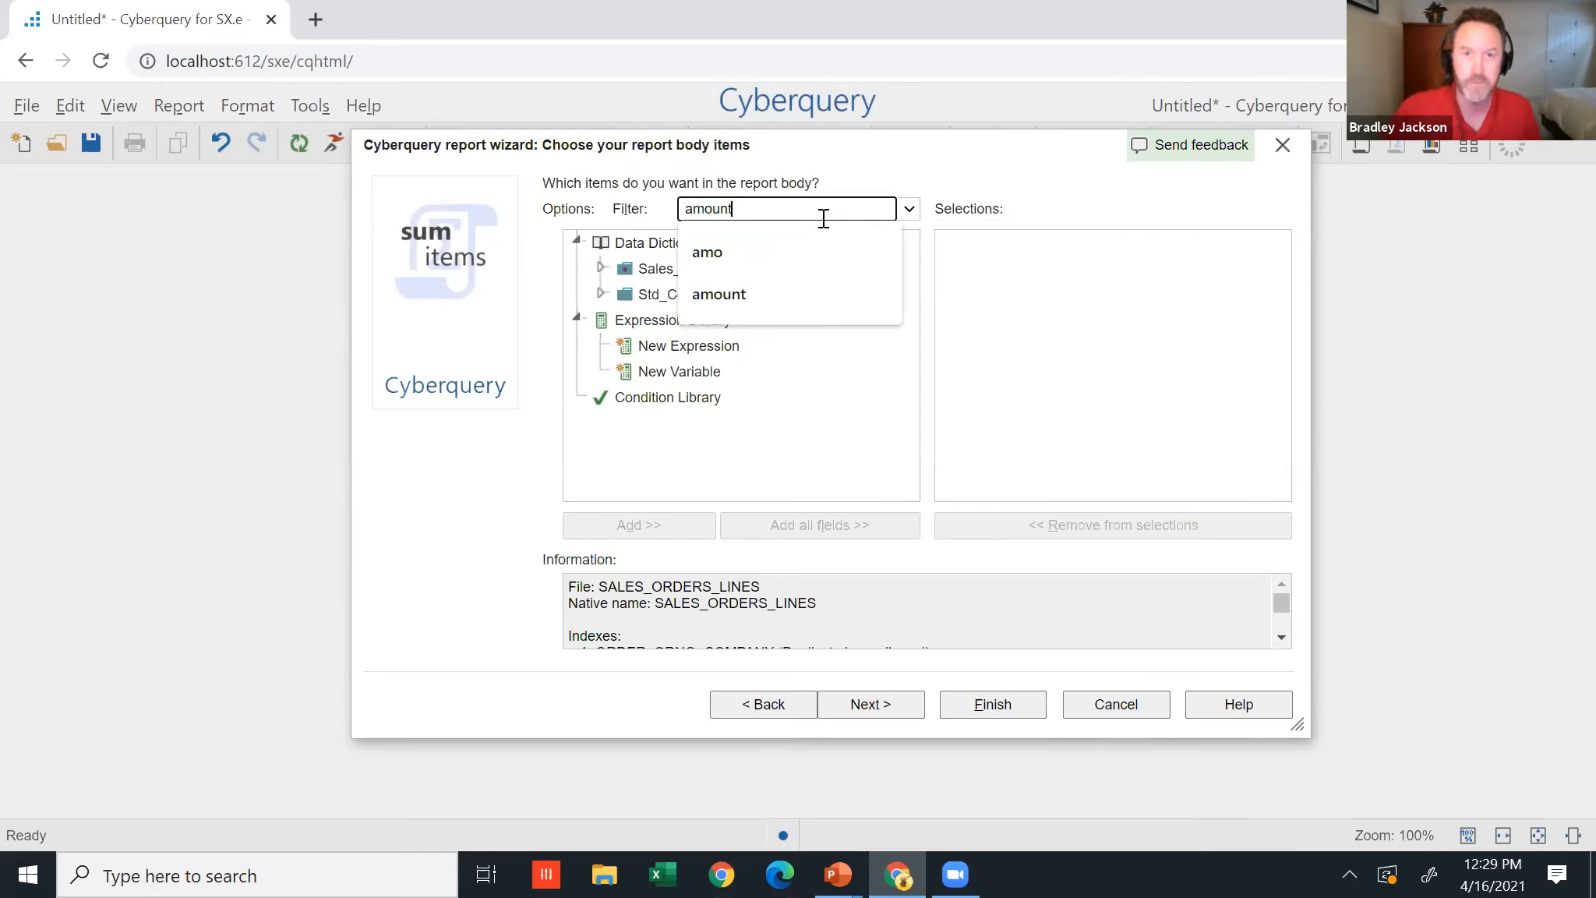
click(701, 293)
click(600, 268)
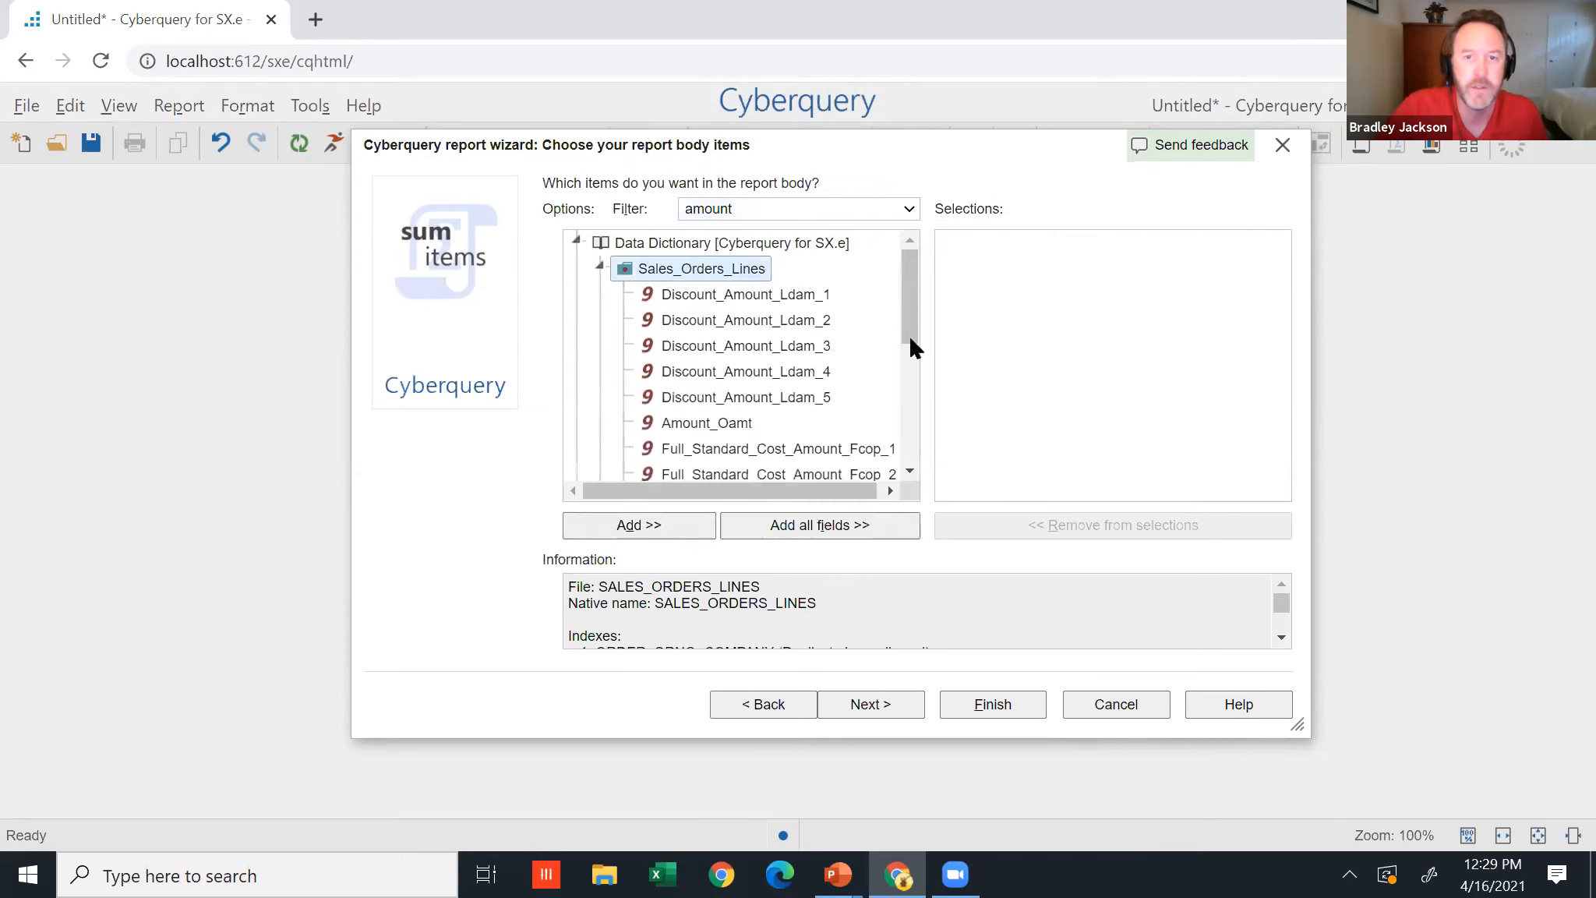
double_click(721, 421)
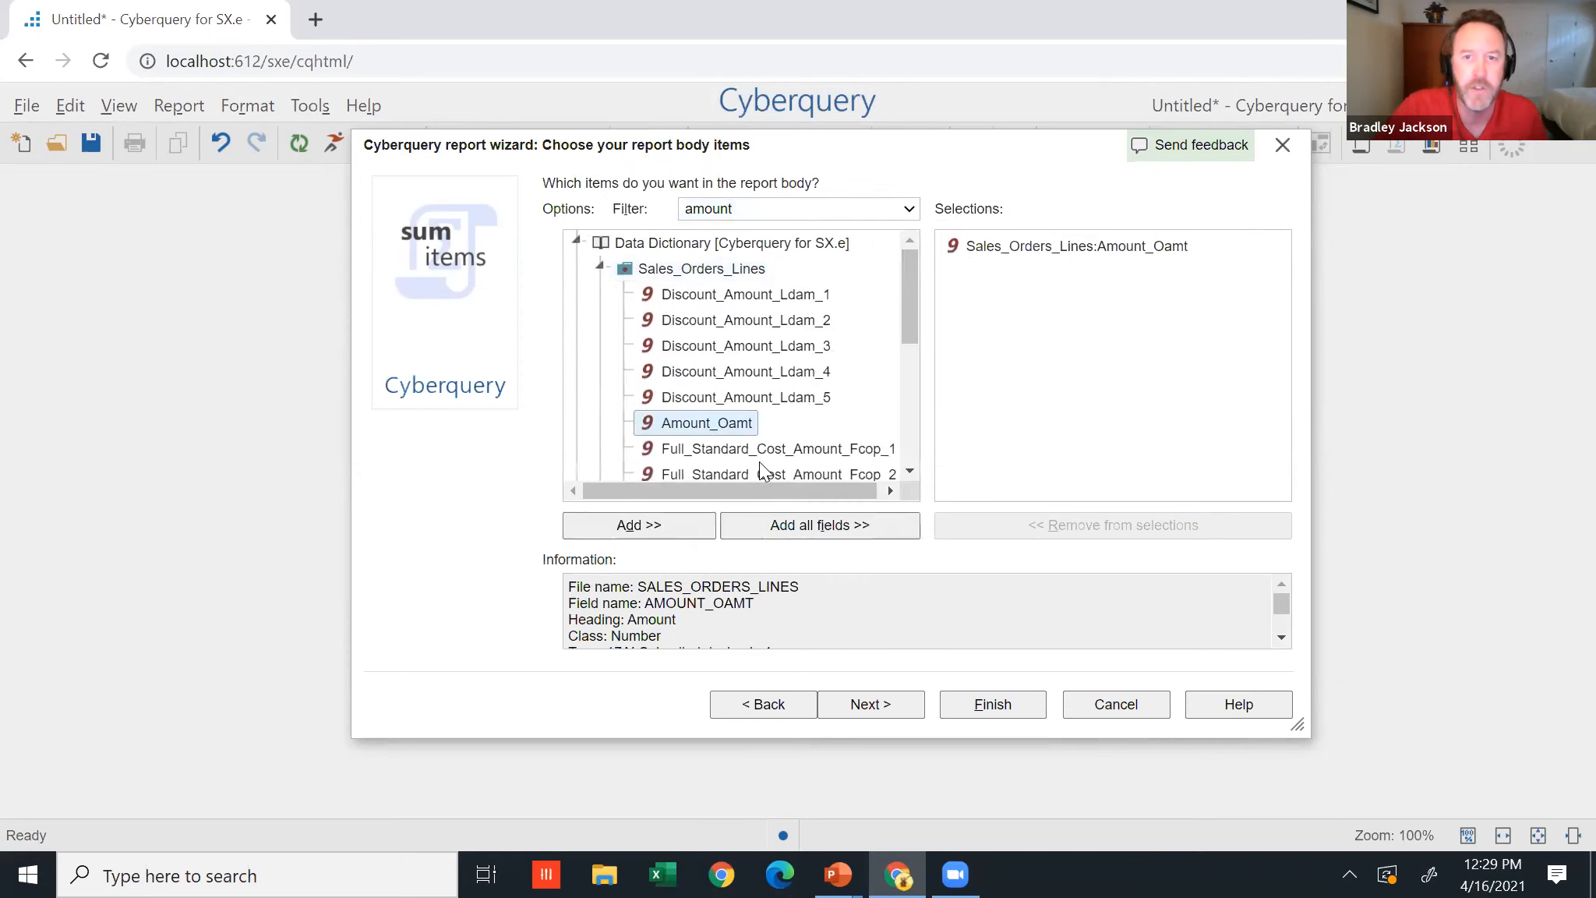
click(748, 213)
key(BackSpace)
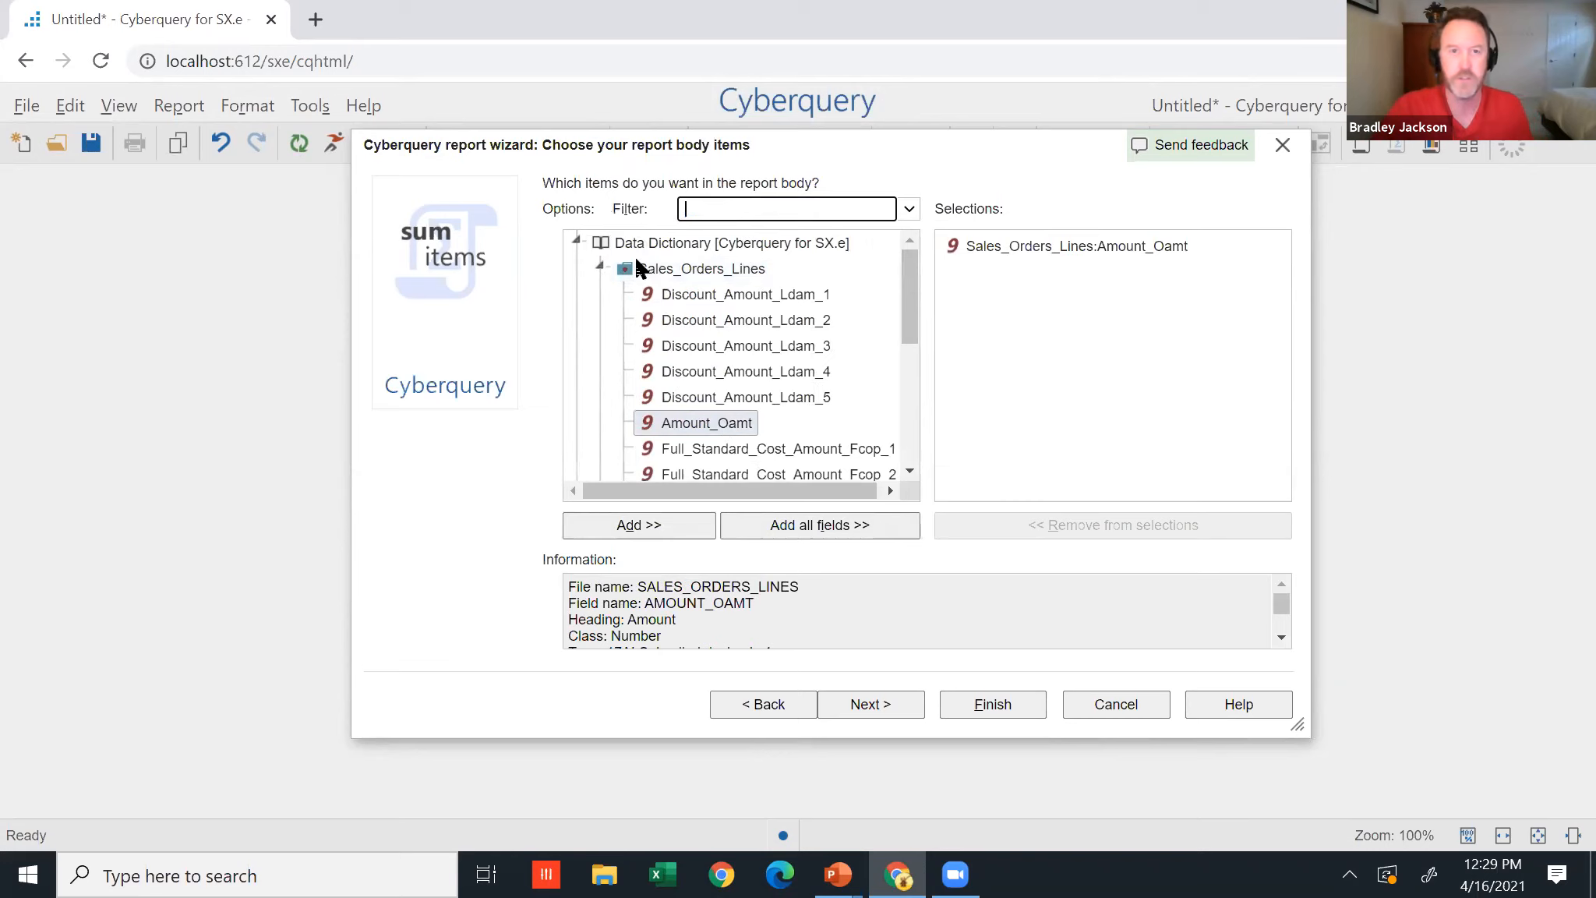
click(601, 269)
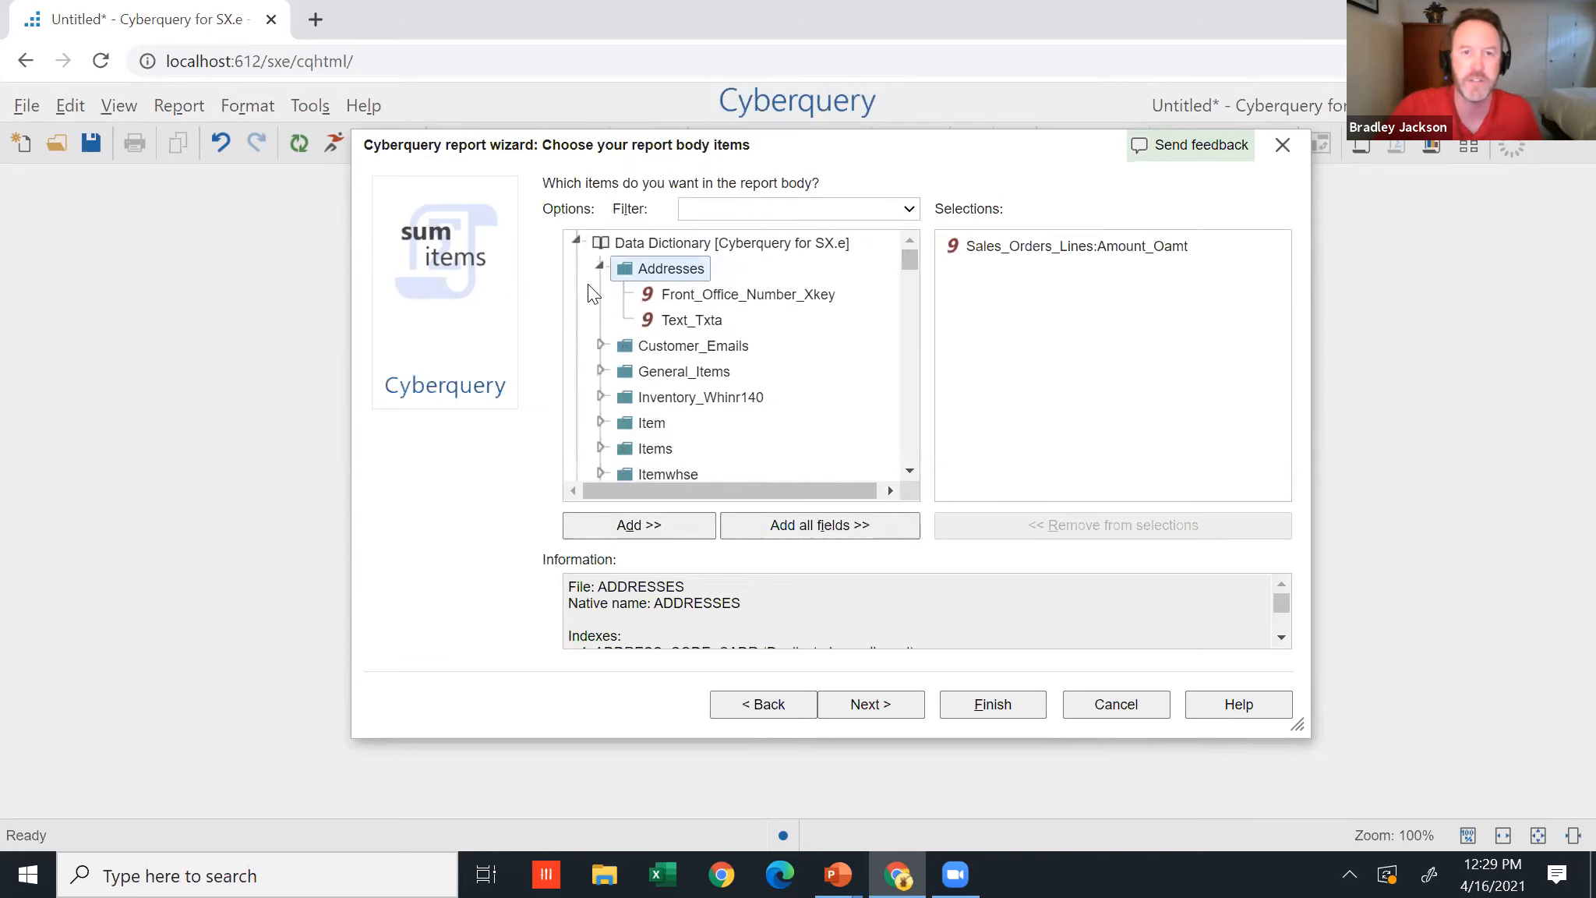
click(783, 210)
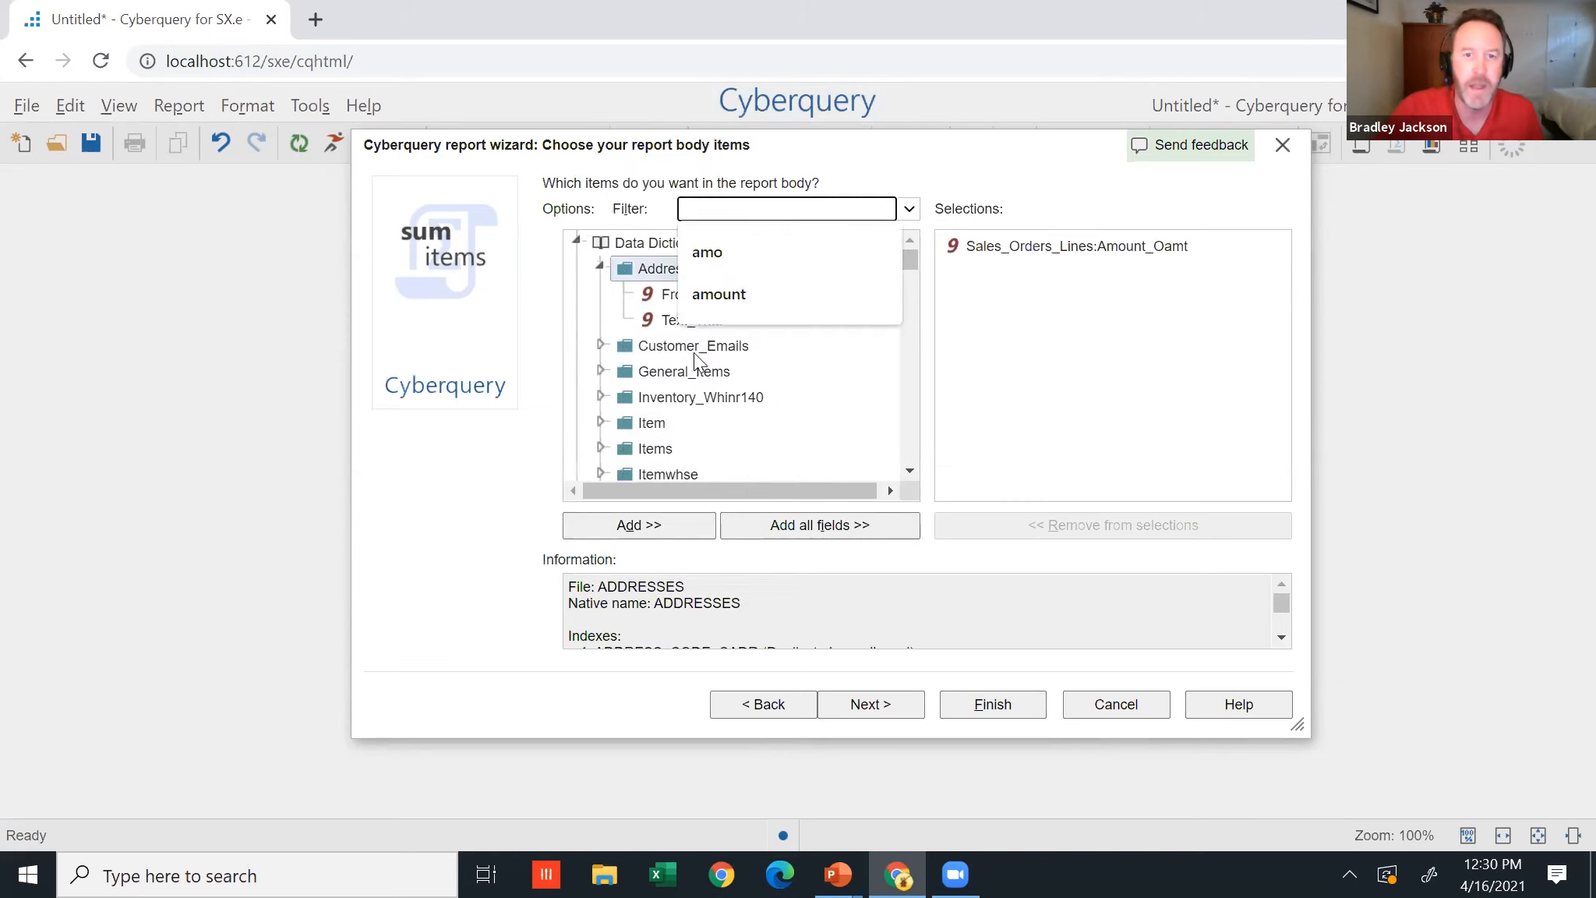
click(825, 400)
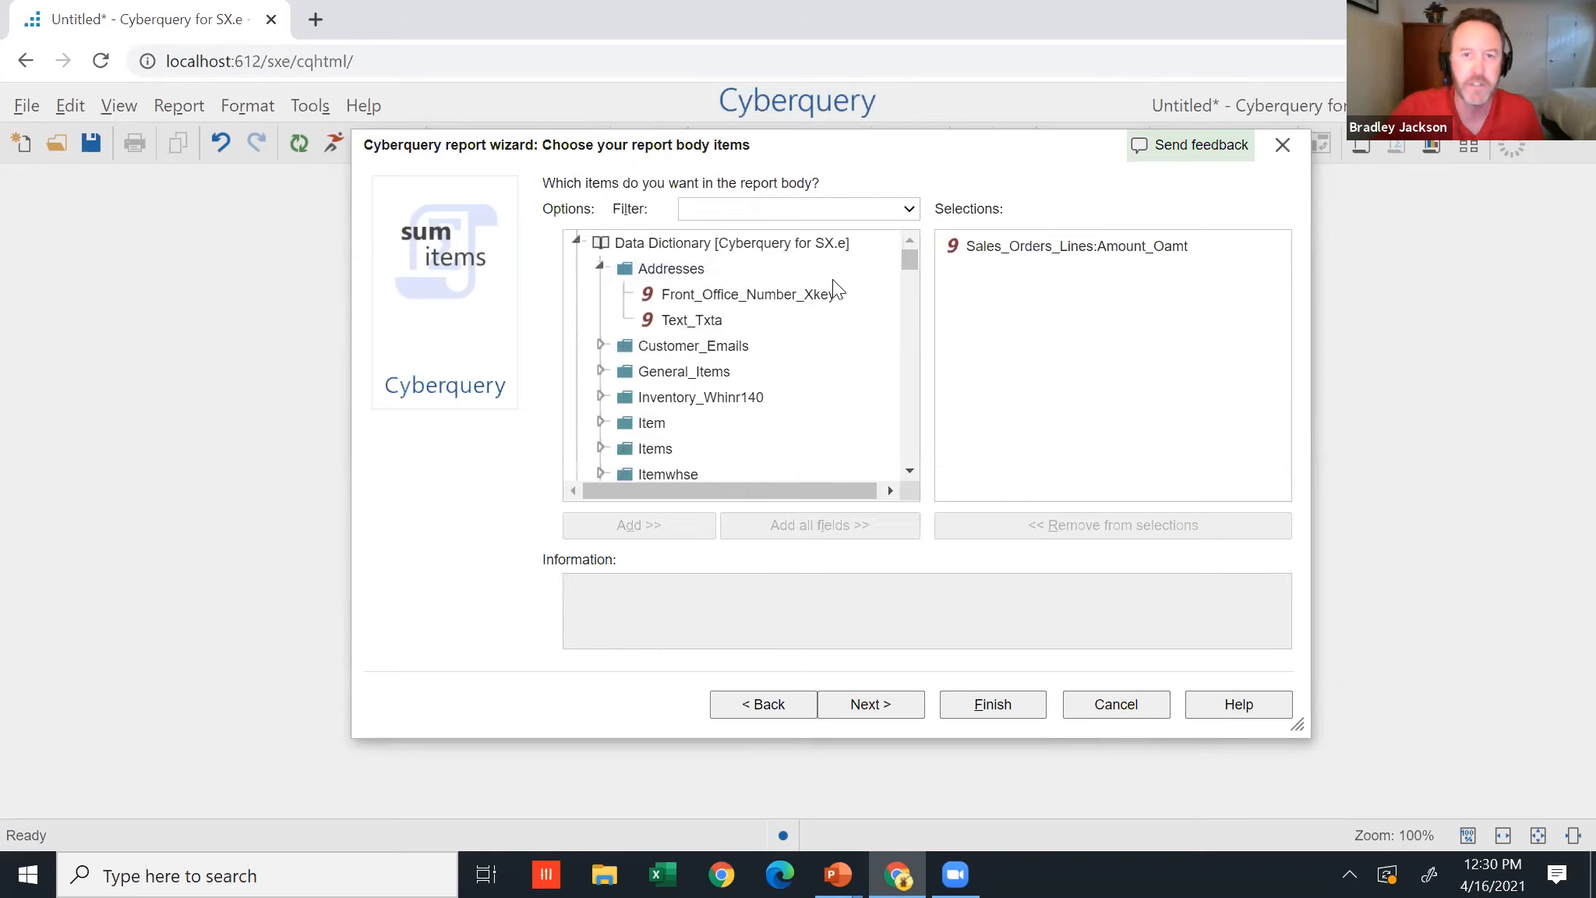
Sort the sum report by Name_Nama from the Addresses file and finish the report wizard.
click(893, 705)
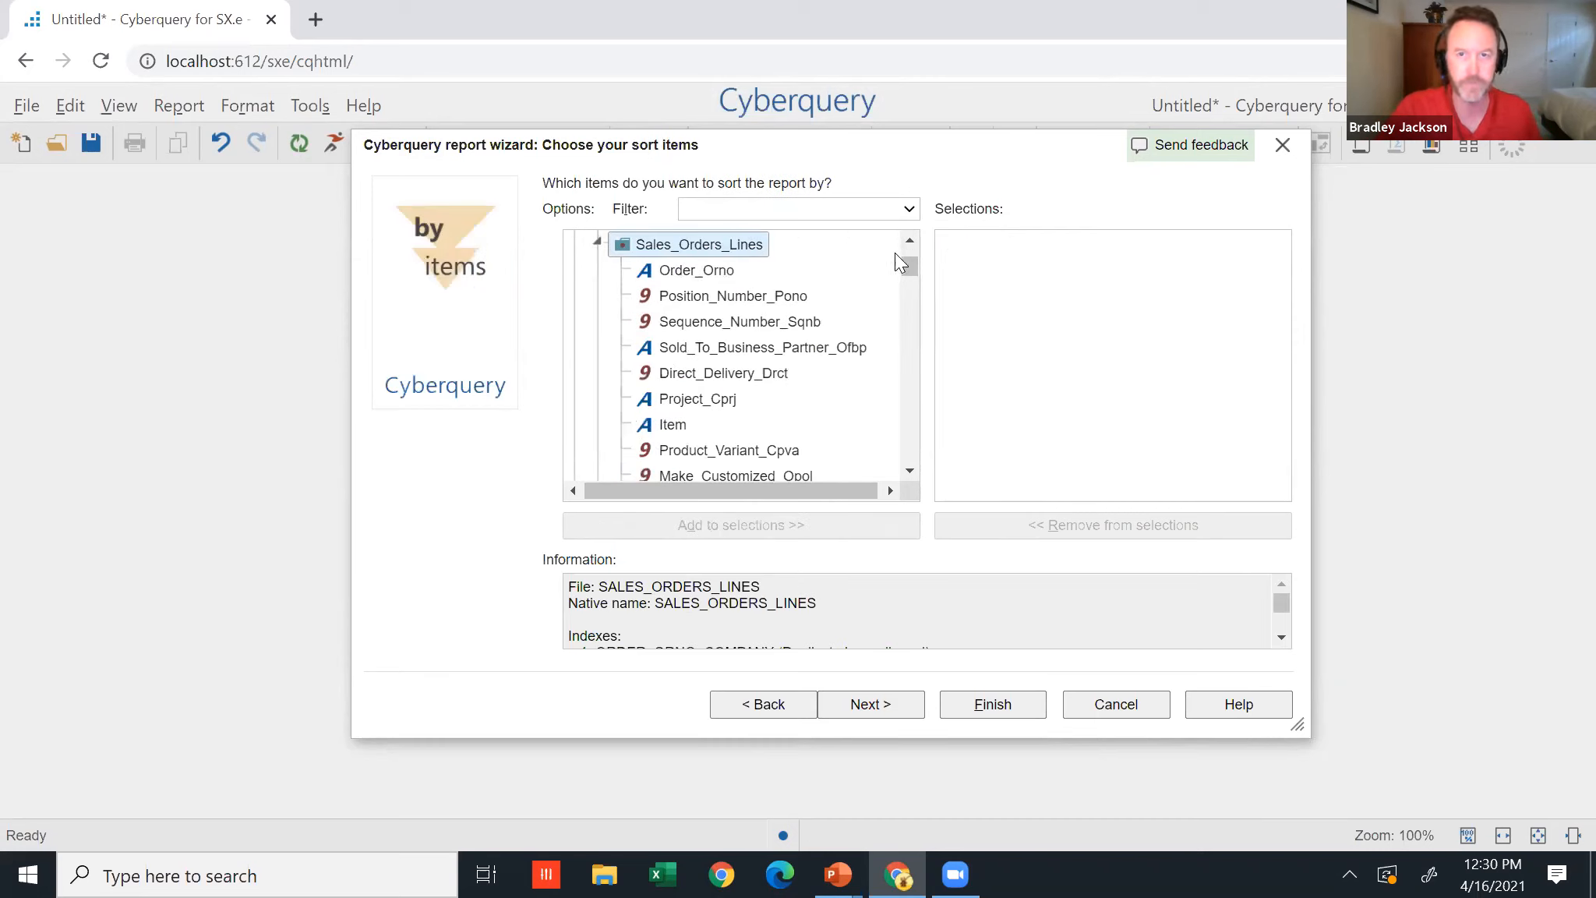
scroll(900, 254, up, 3)
click(598, 269)
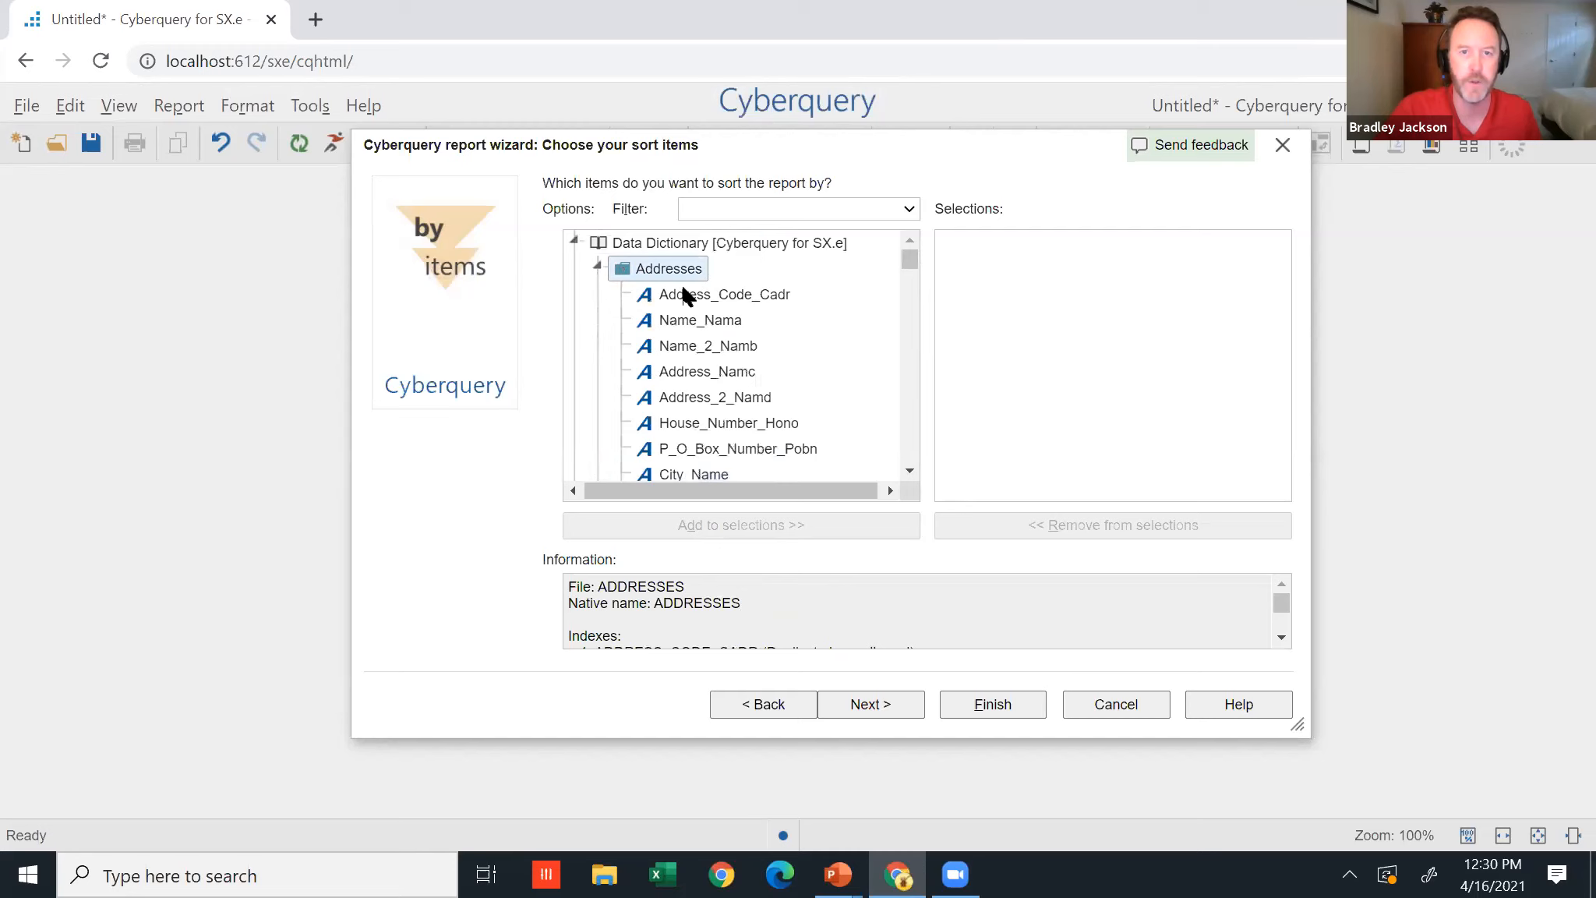
click(695, 320)
drag(725, 331, 1003, 343)
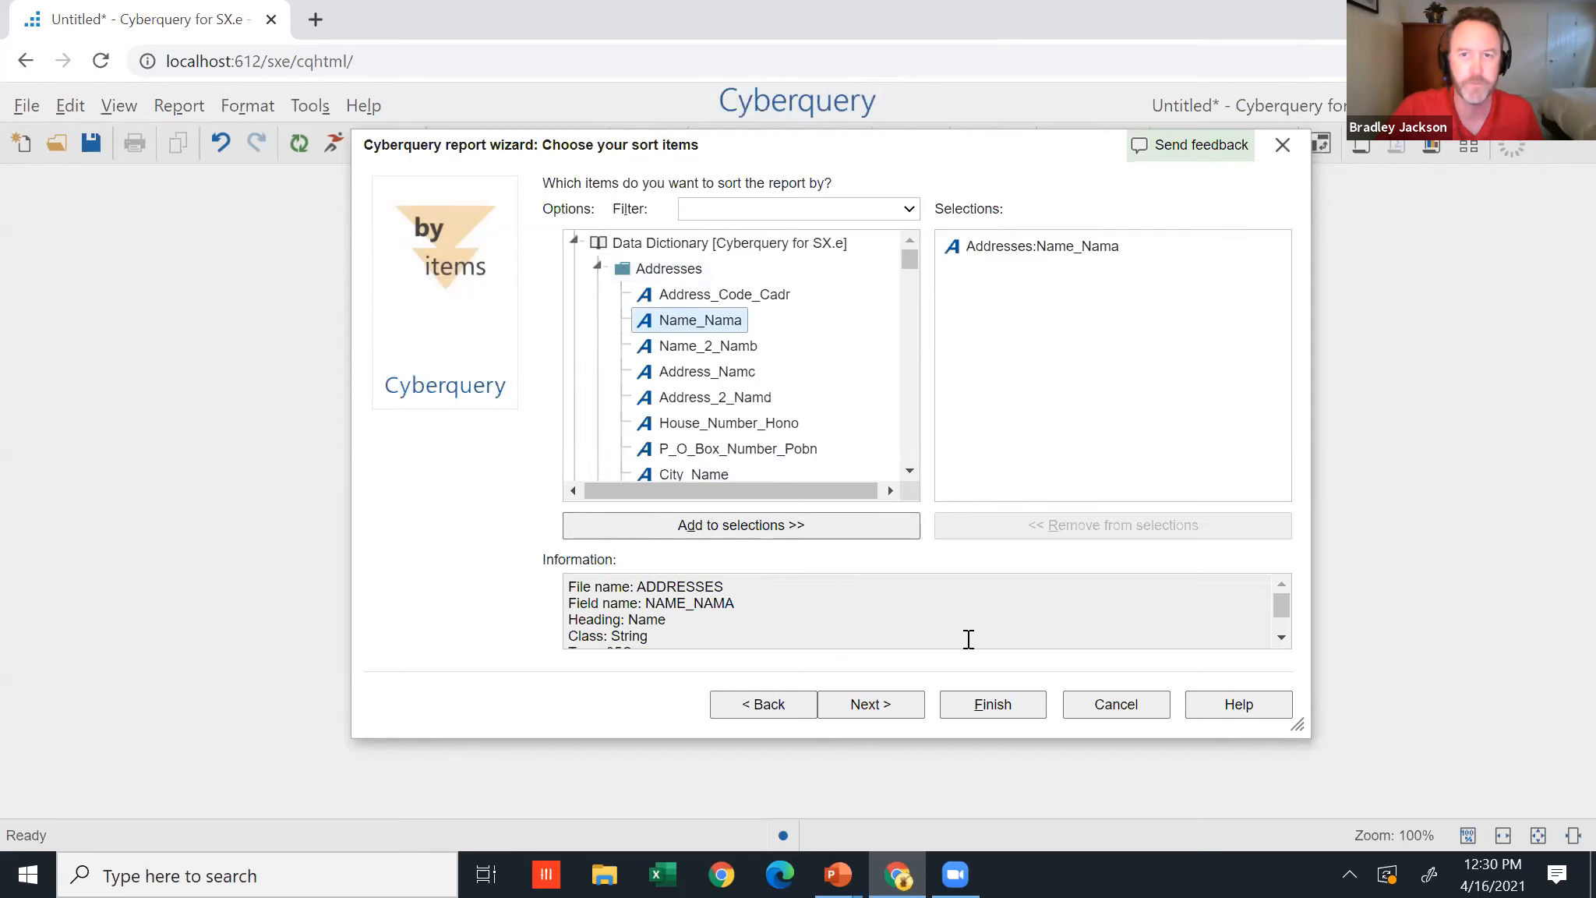
click(982, 714)
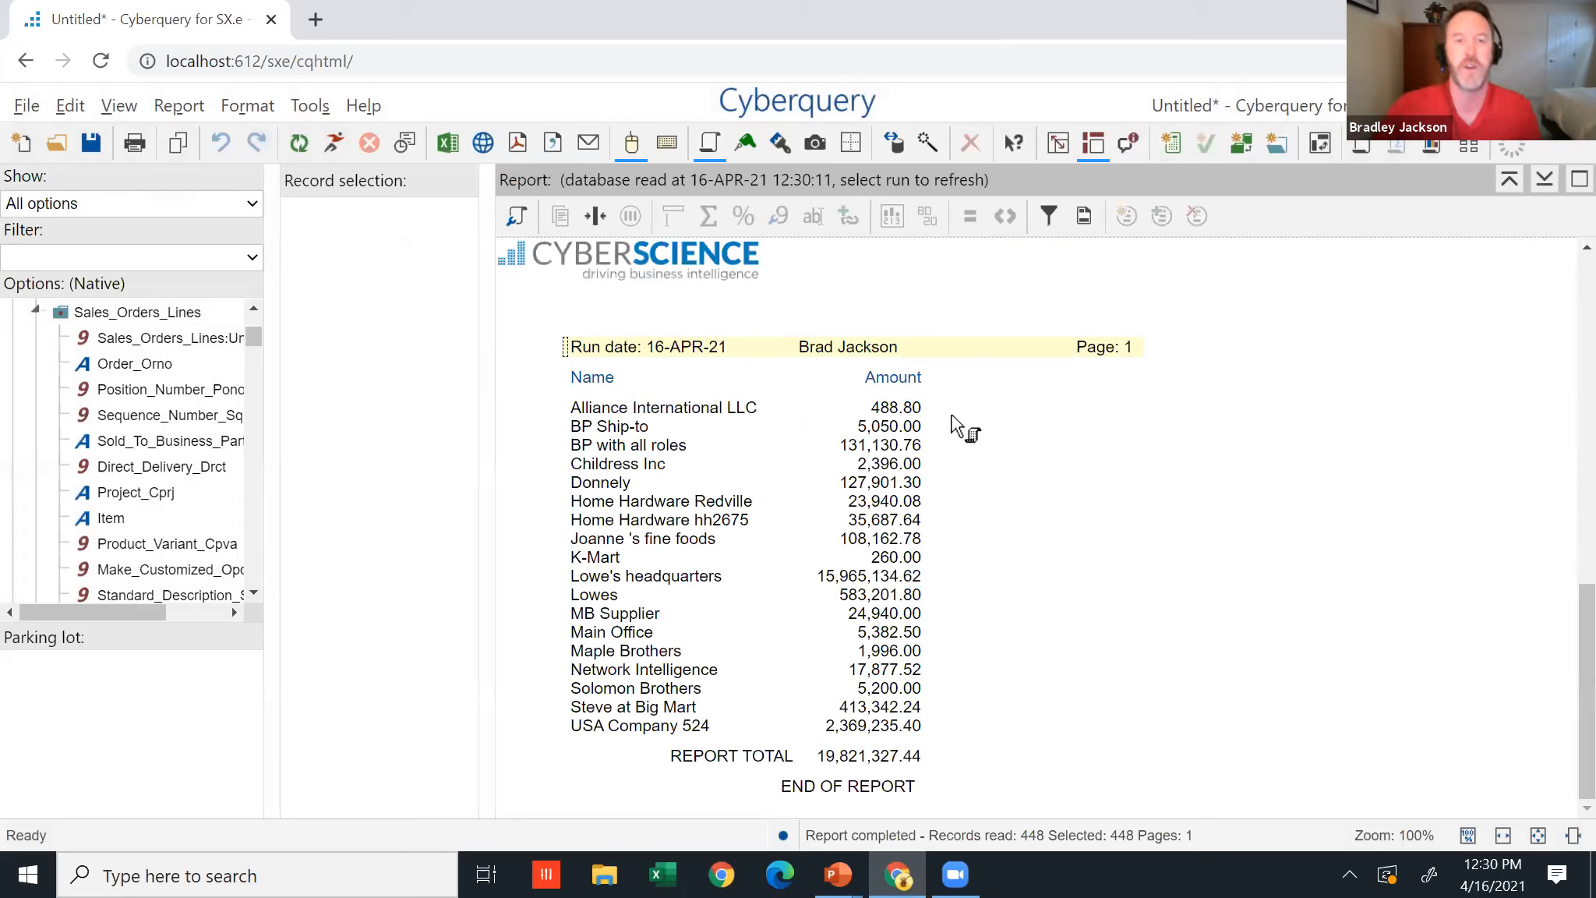
Exclude the records for USA Company 524, Big Mart, Lowe's headquarters and Lowes using the Name column.
click(650, 726)
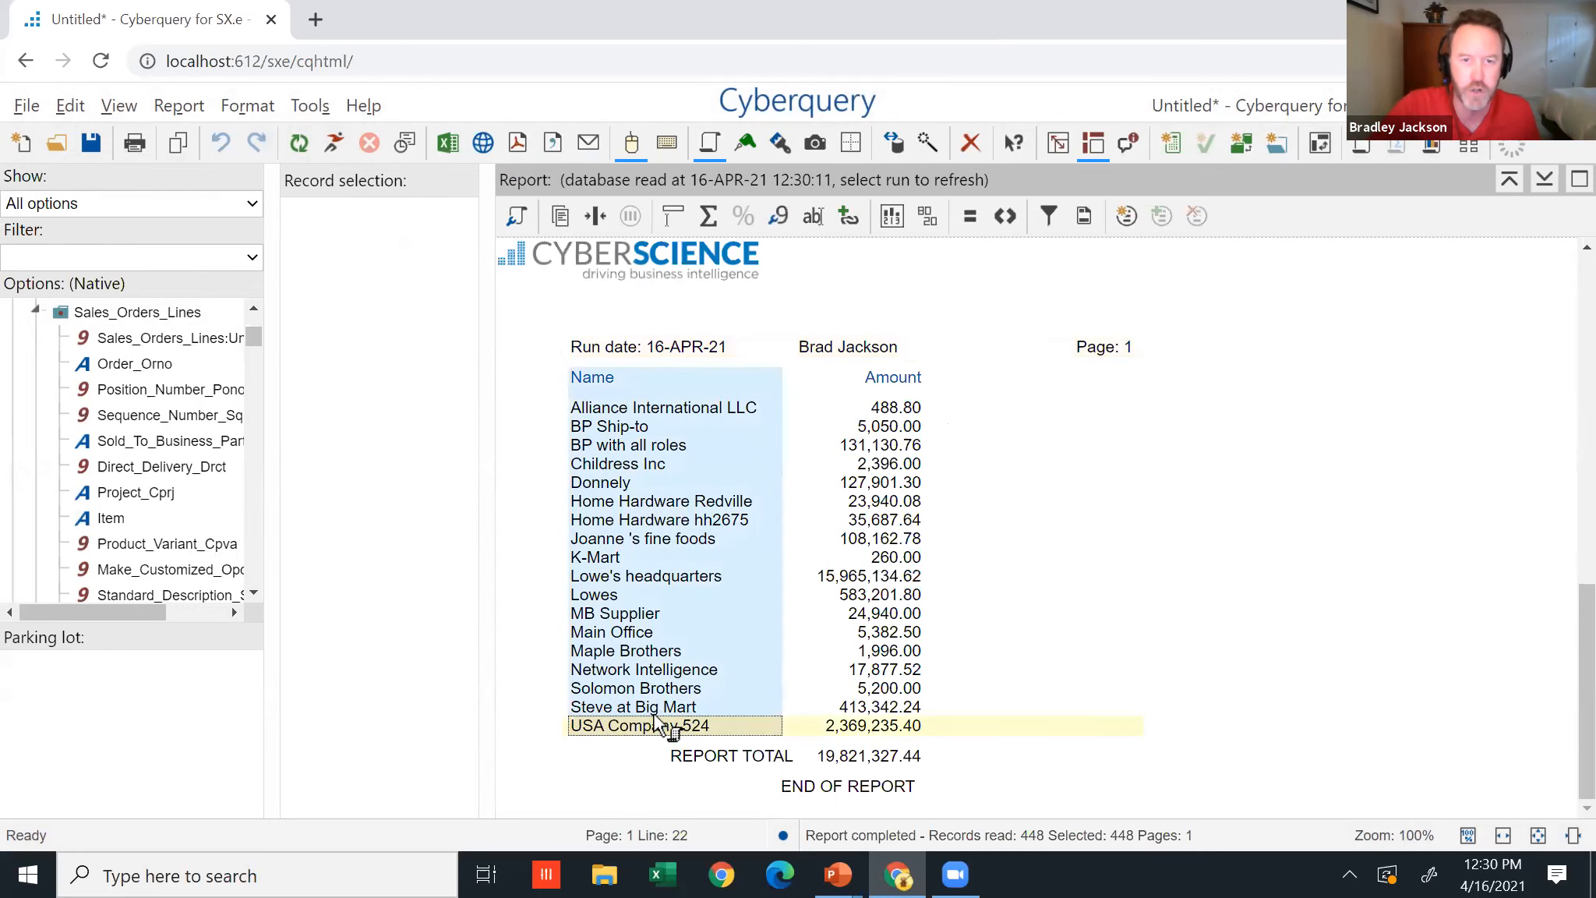
click(666, 707)
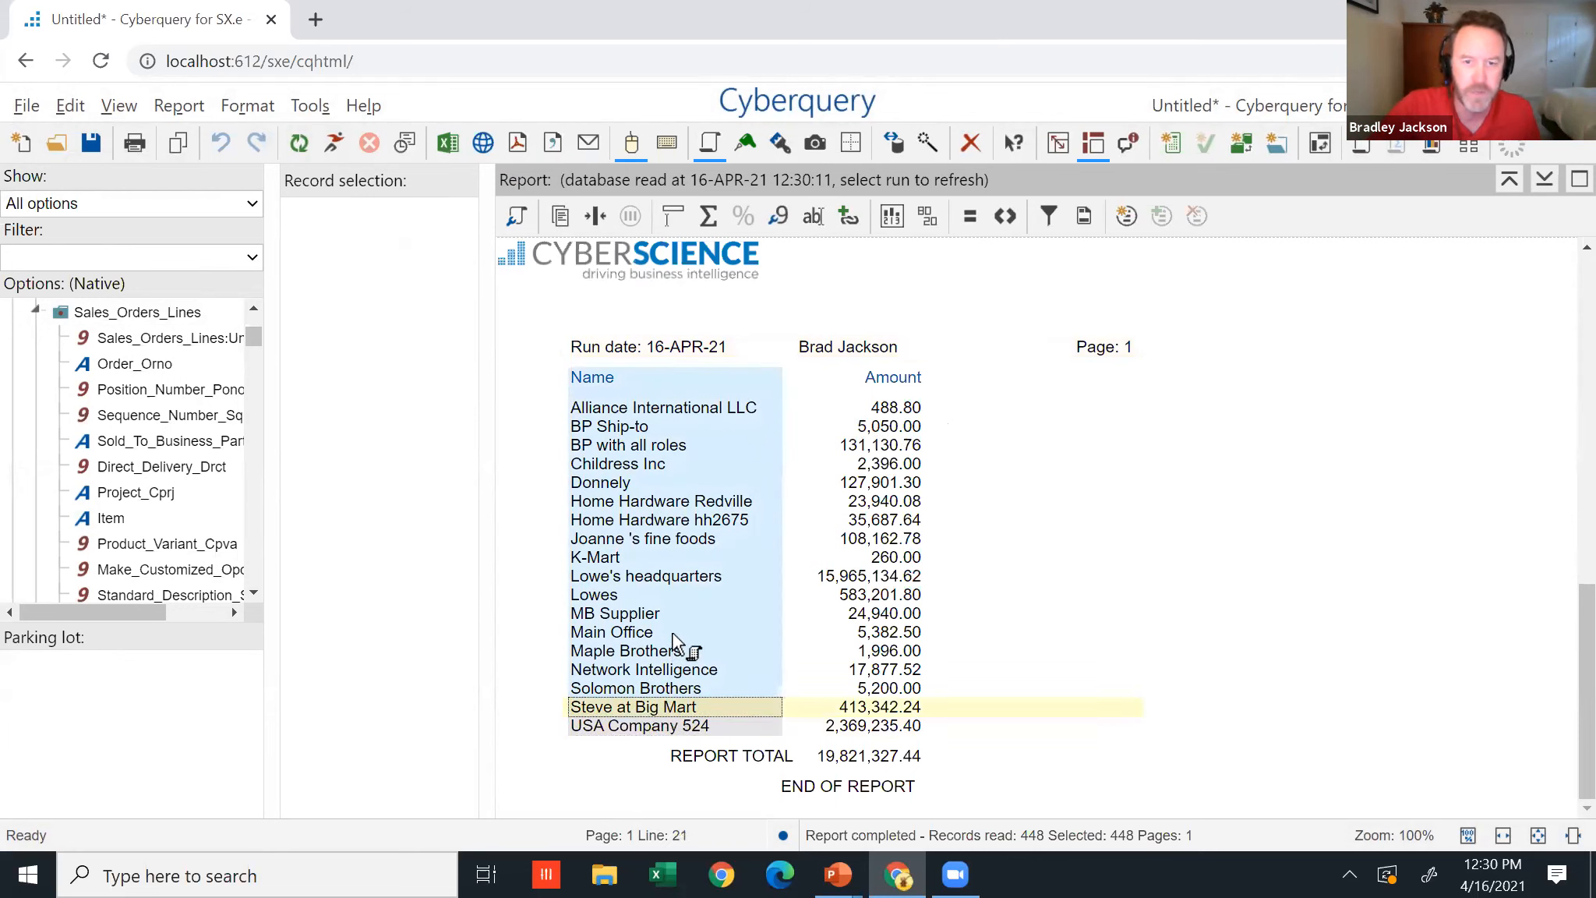
click(670, 580)
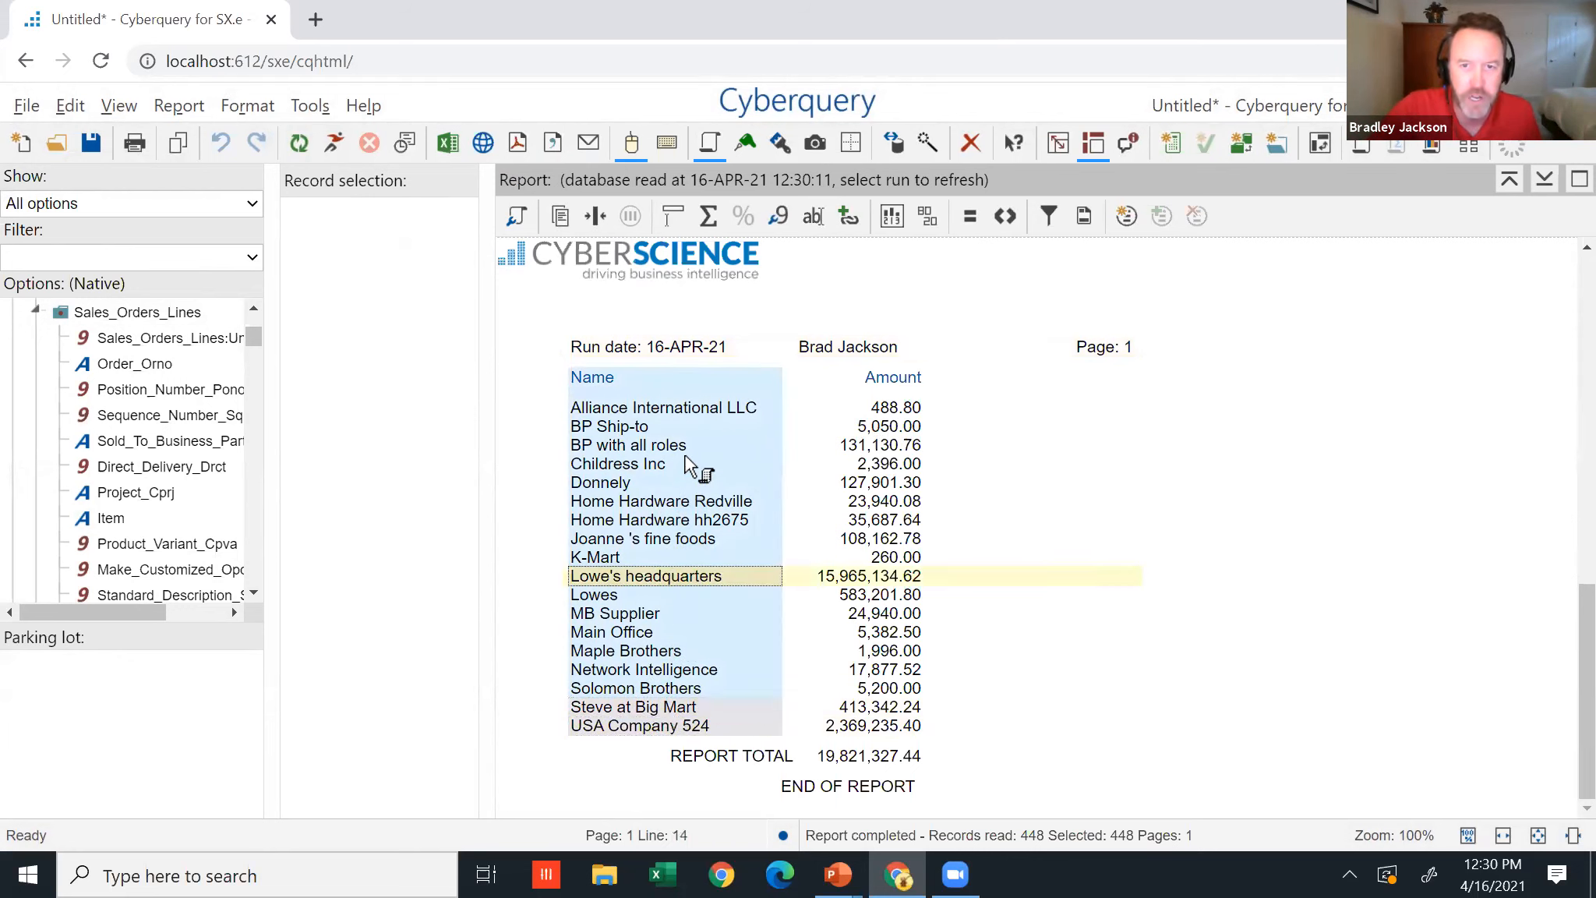
click(631, 593)
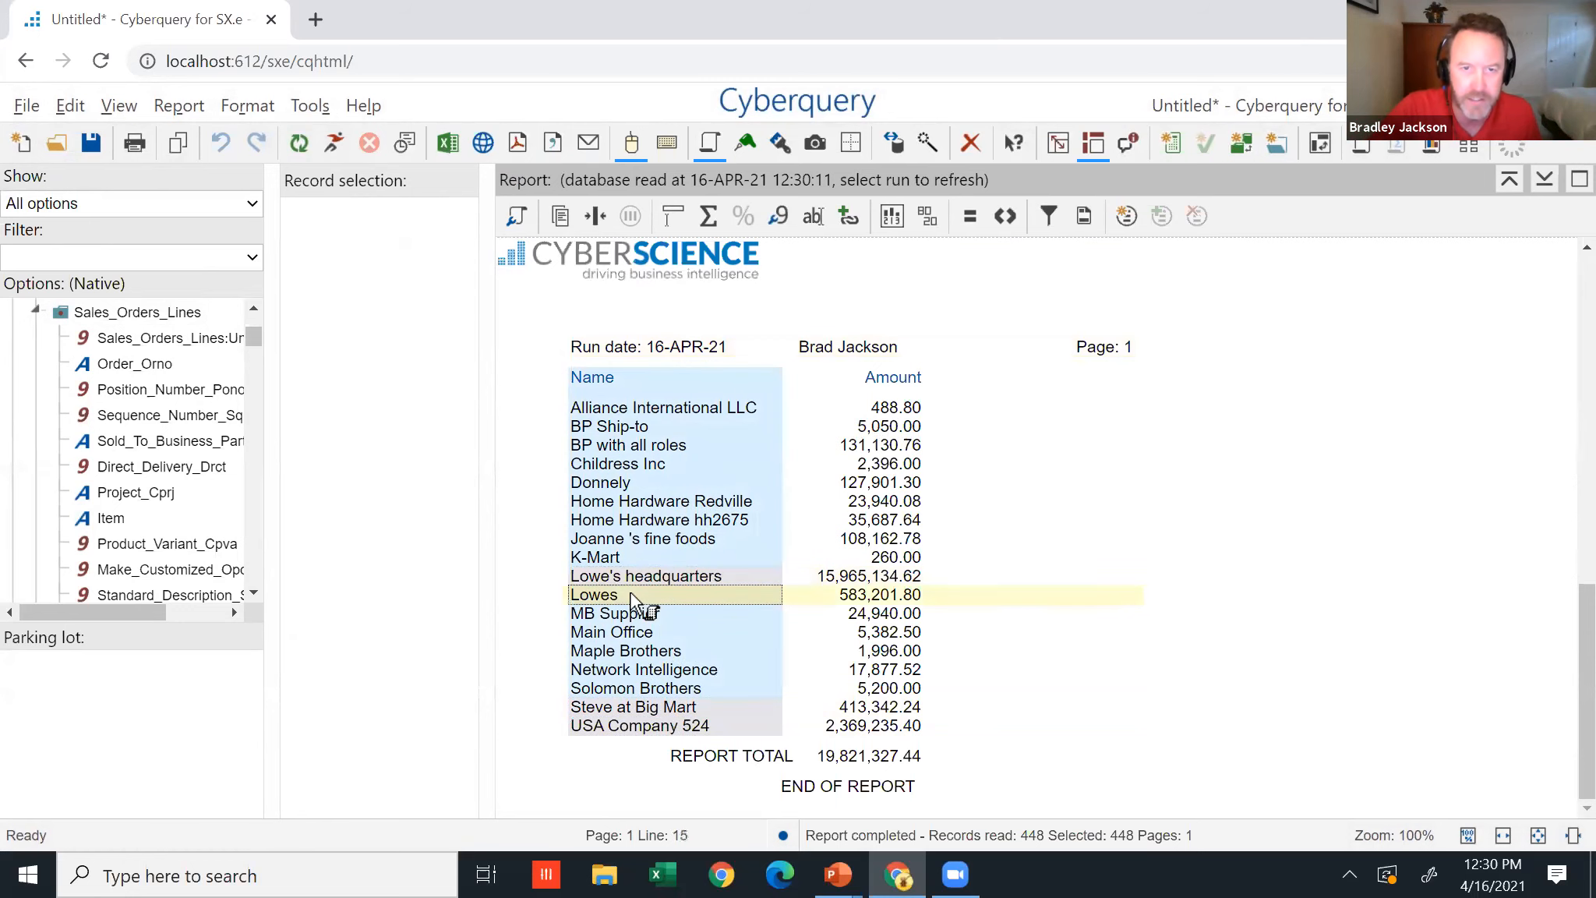
right_click(628, 594)
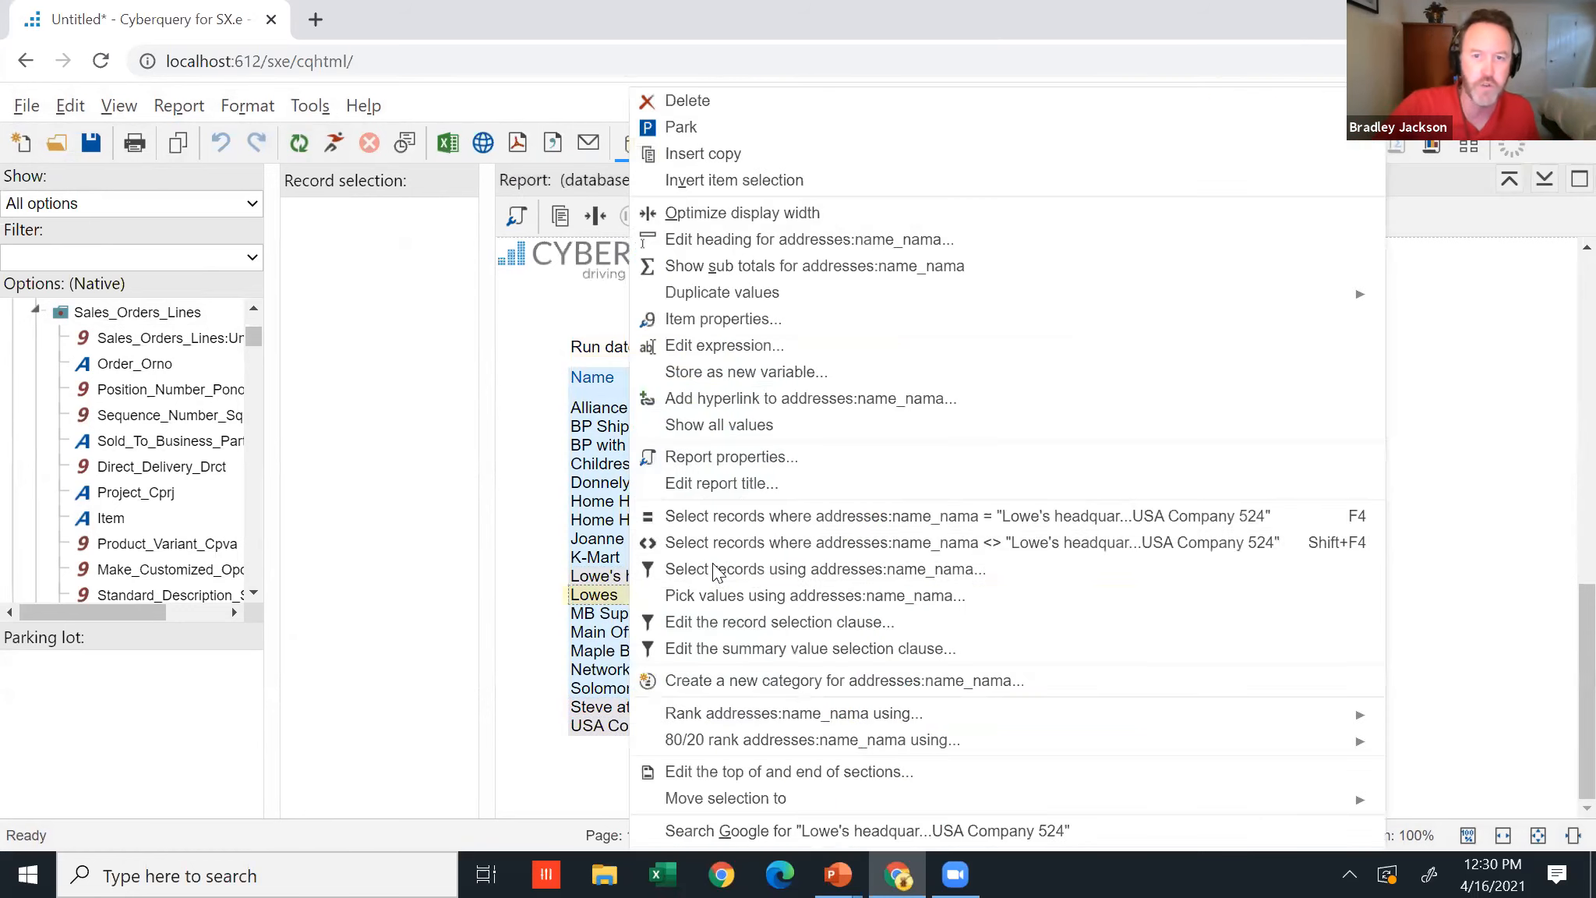
click(755, 553)
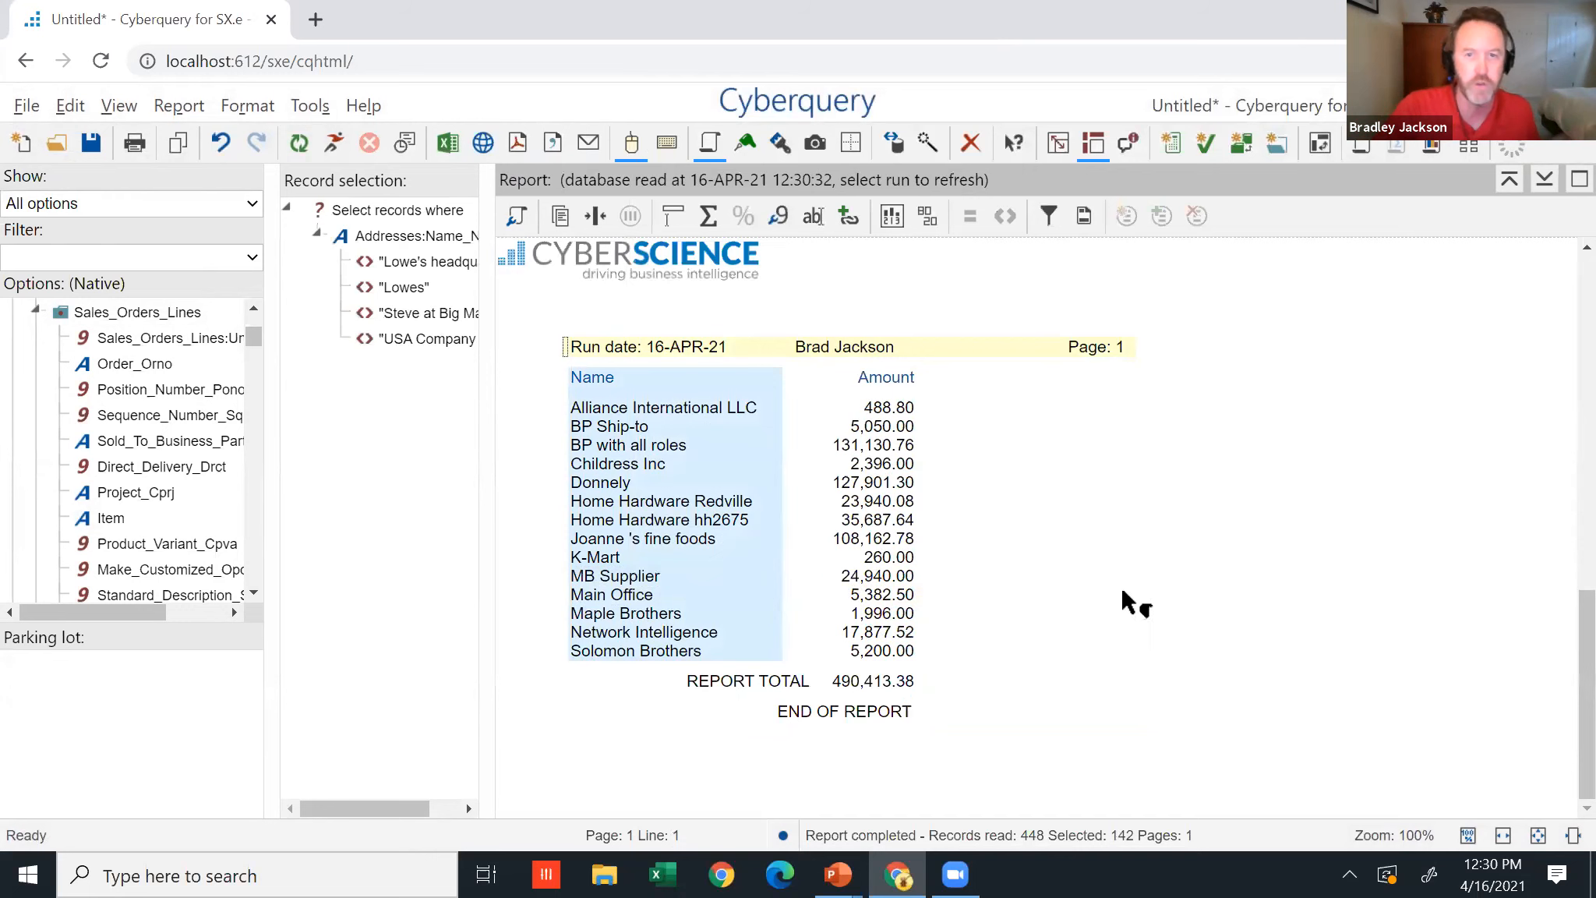
Rank the names in the report using sales_orders_lines:amount_oamt.
right_click(669, 506)
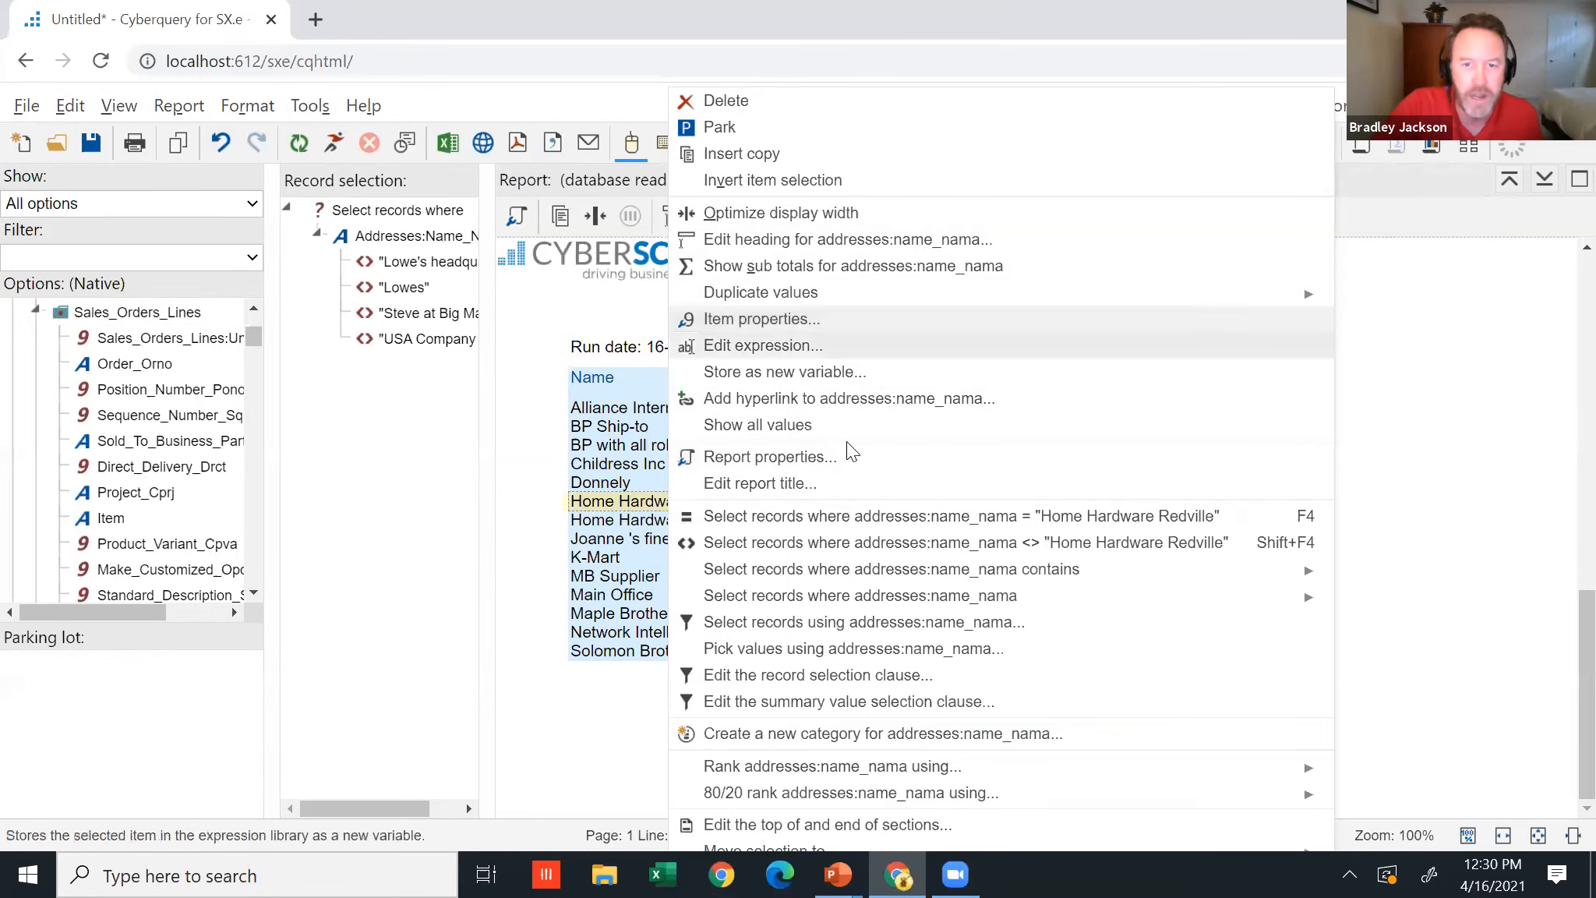
mouse_move(916, 768)
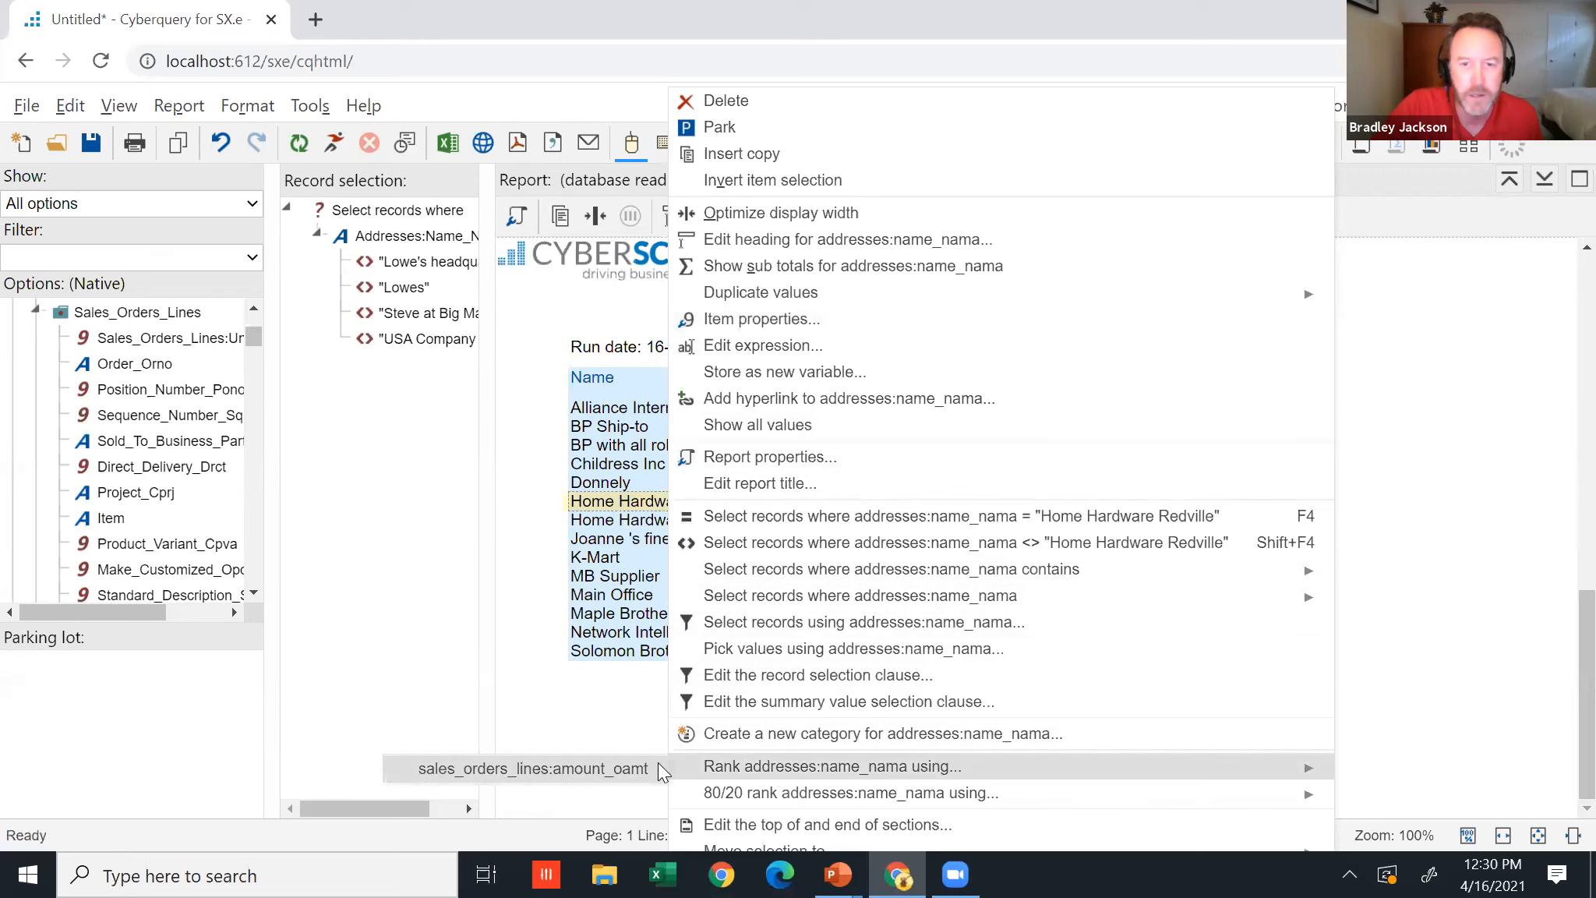
click(639, 767)
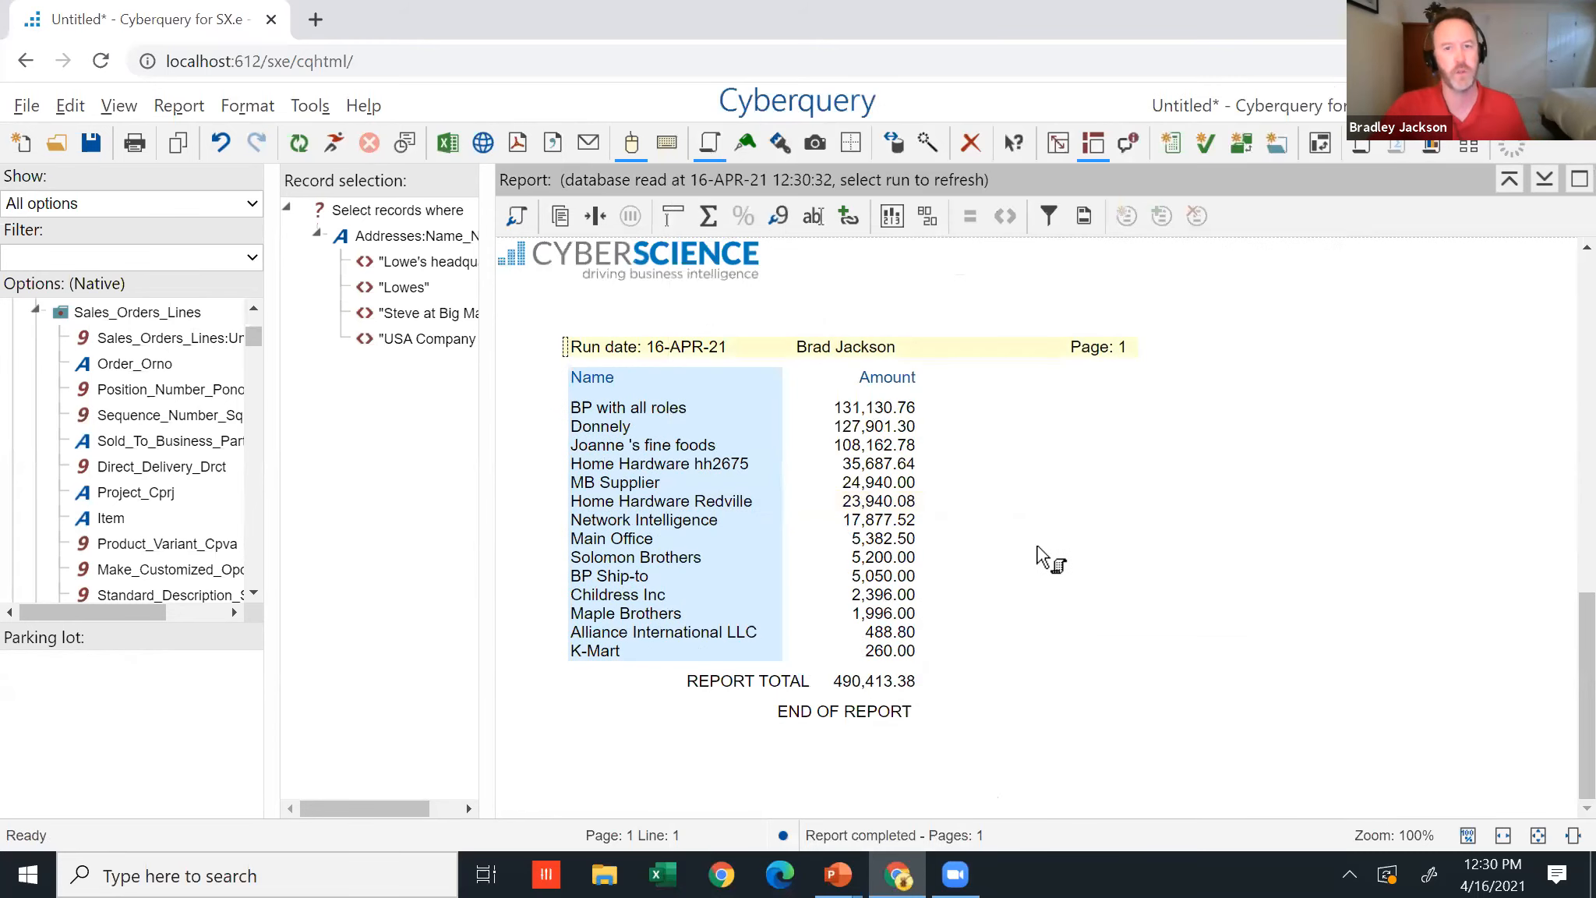
Insert a ranked bullet chart and percentage for the Amount column, and undo the insertion.
click(873, 483)
right_click(872, 482)
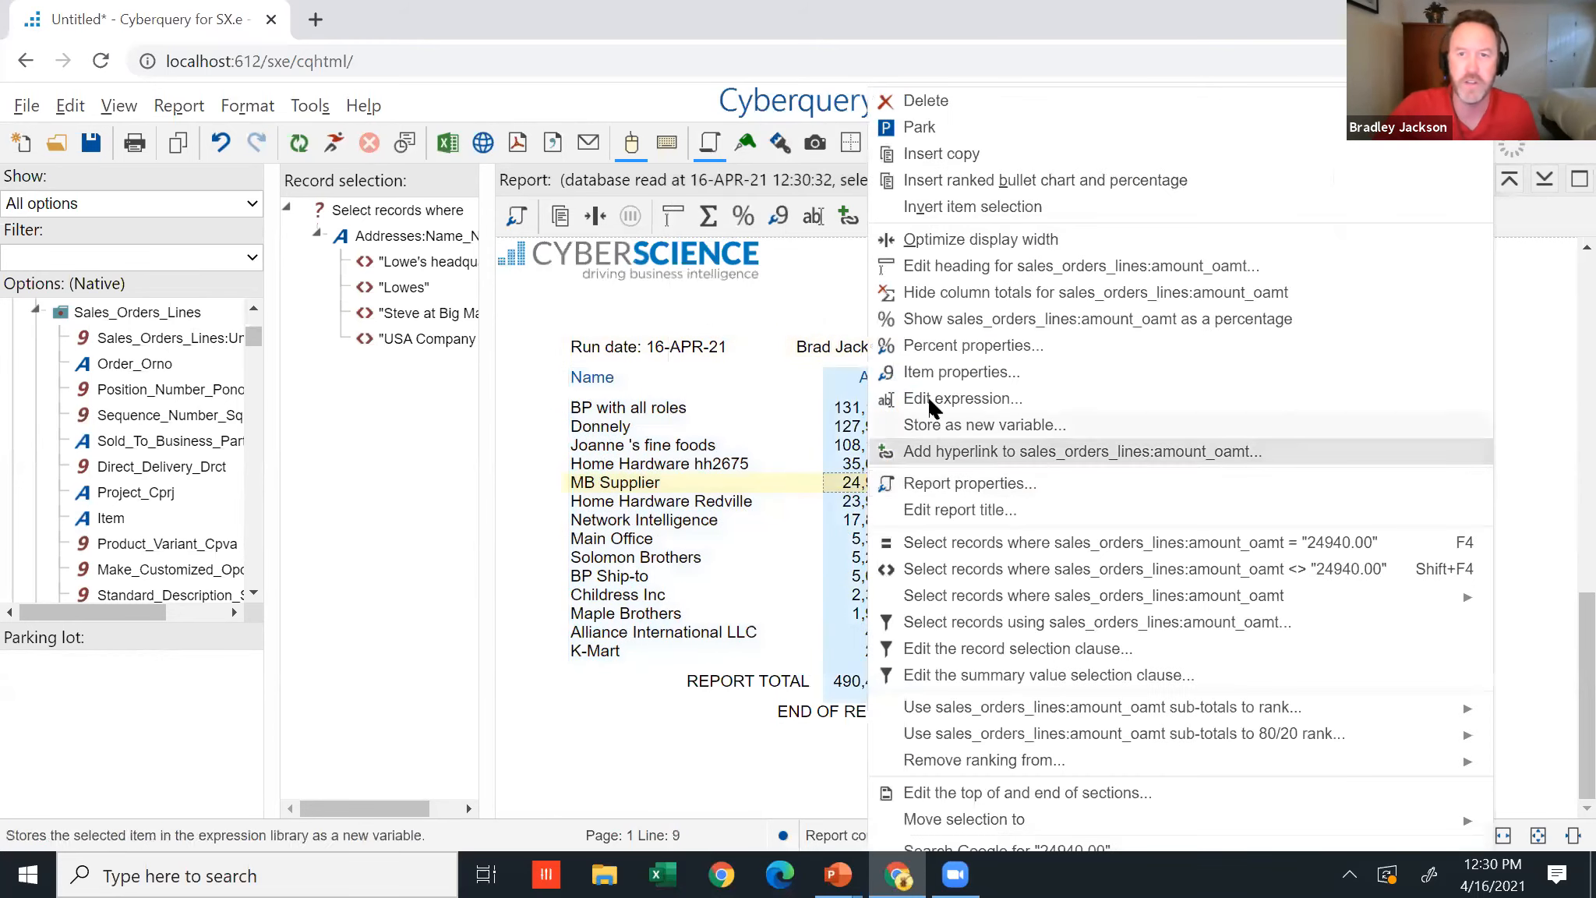
click(1065, 182)
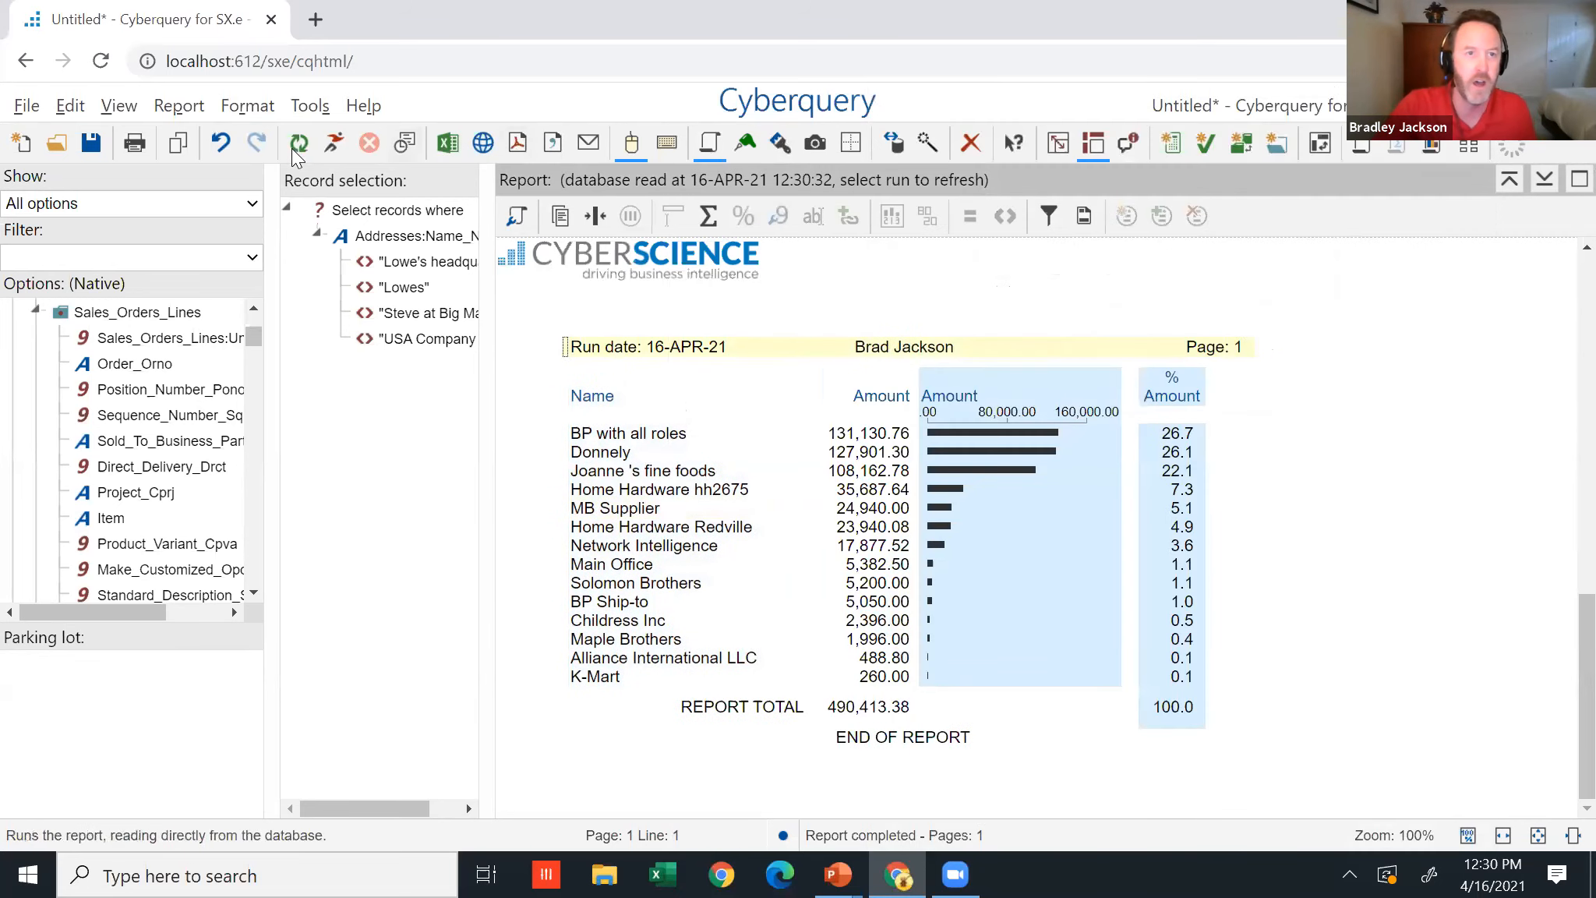
click(221, 143)
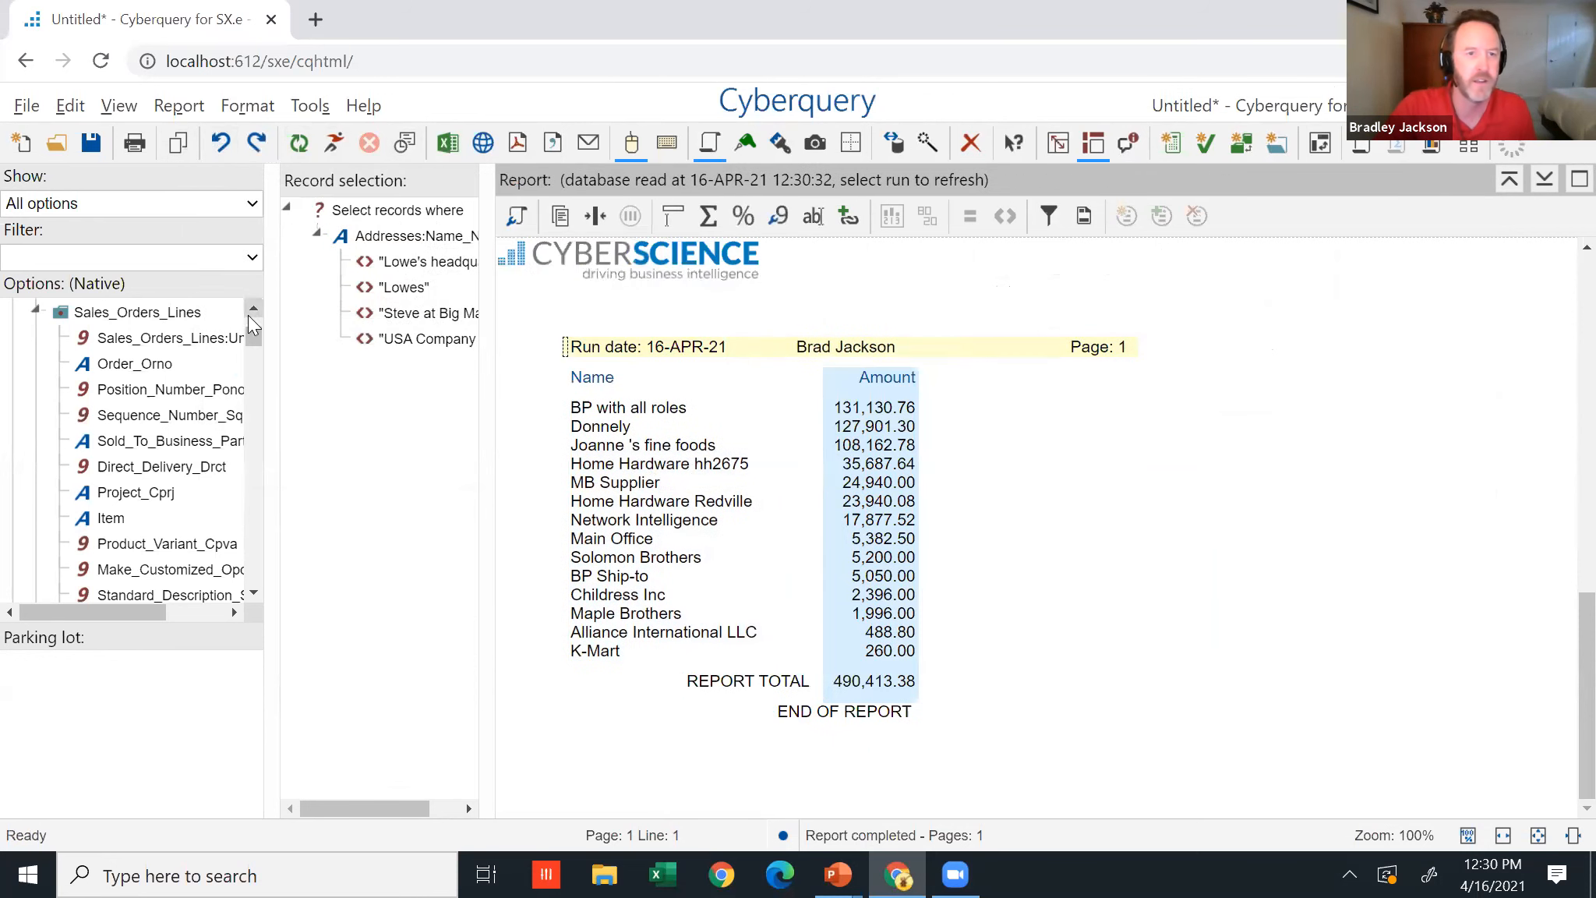
Filter the options for "date", add Order_Date_Odat from Sales_Orders_Lines across the Amount column, and park the resulting across section.
drag(252, 338, 251, 347)
scroll(251, 347, up, 3)
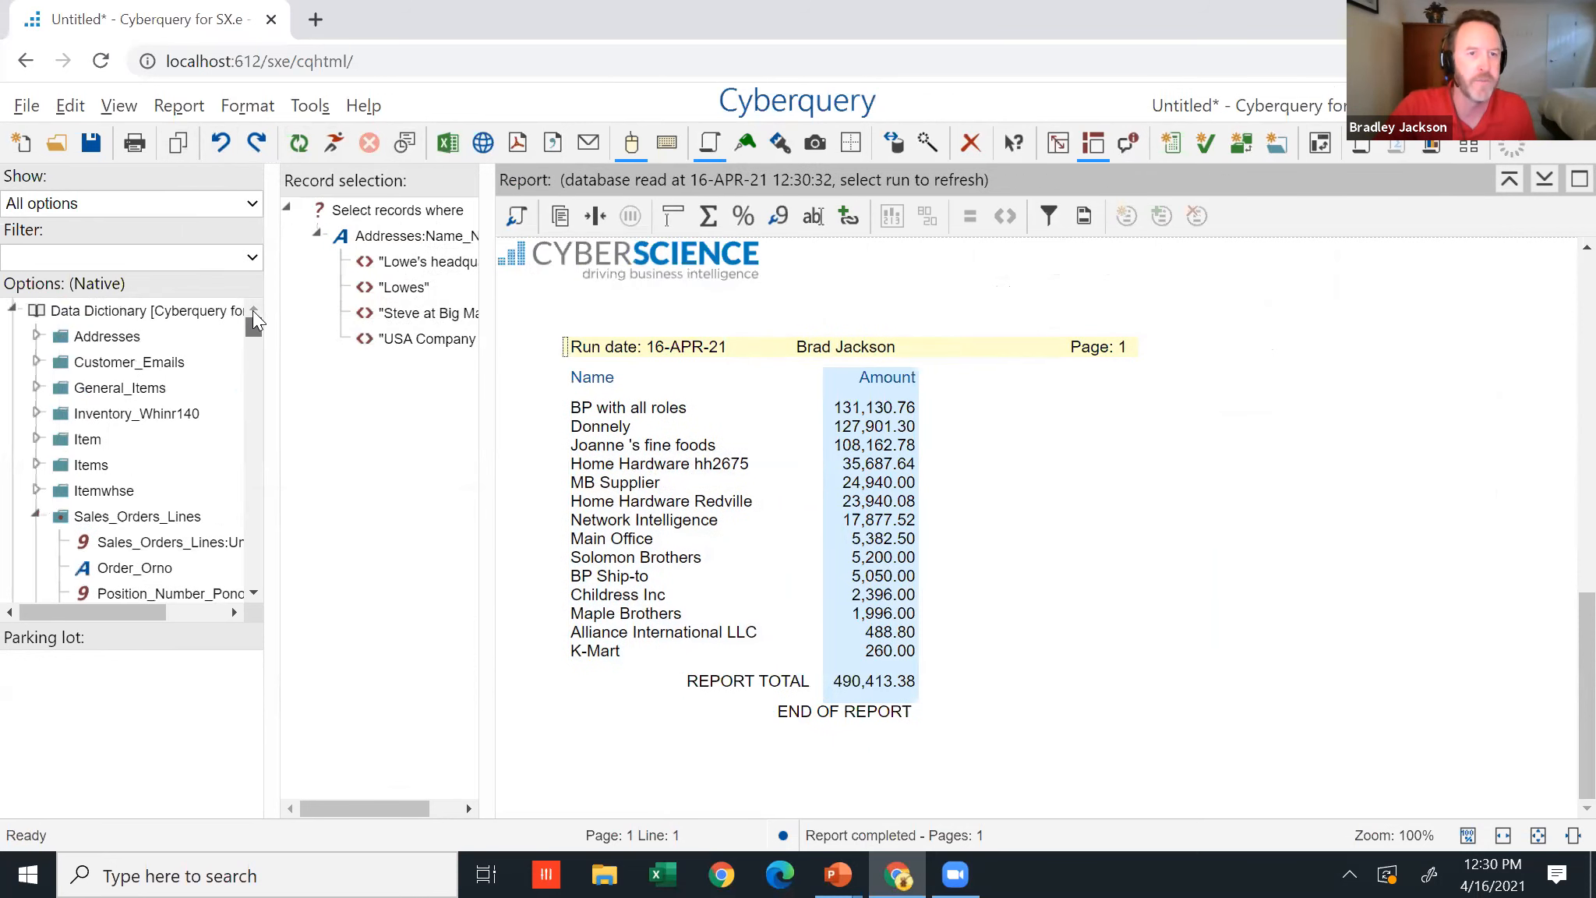
click(201, 261)
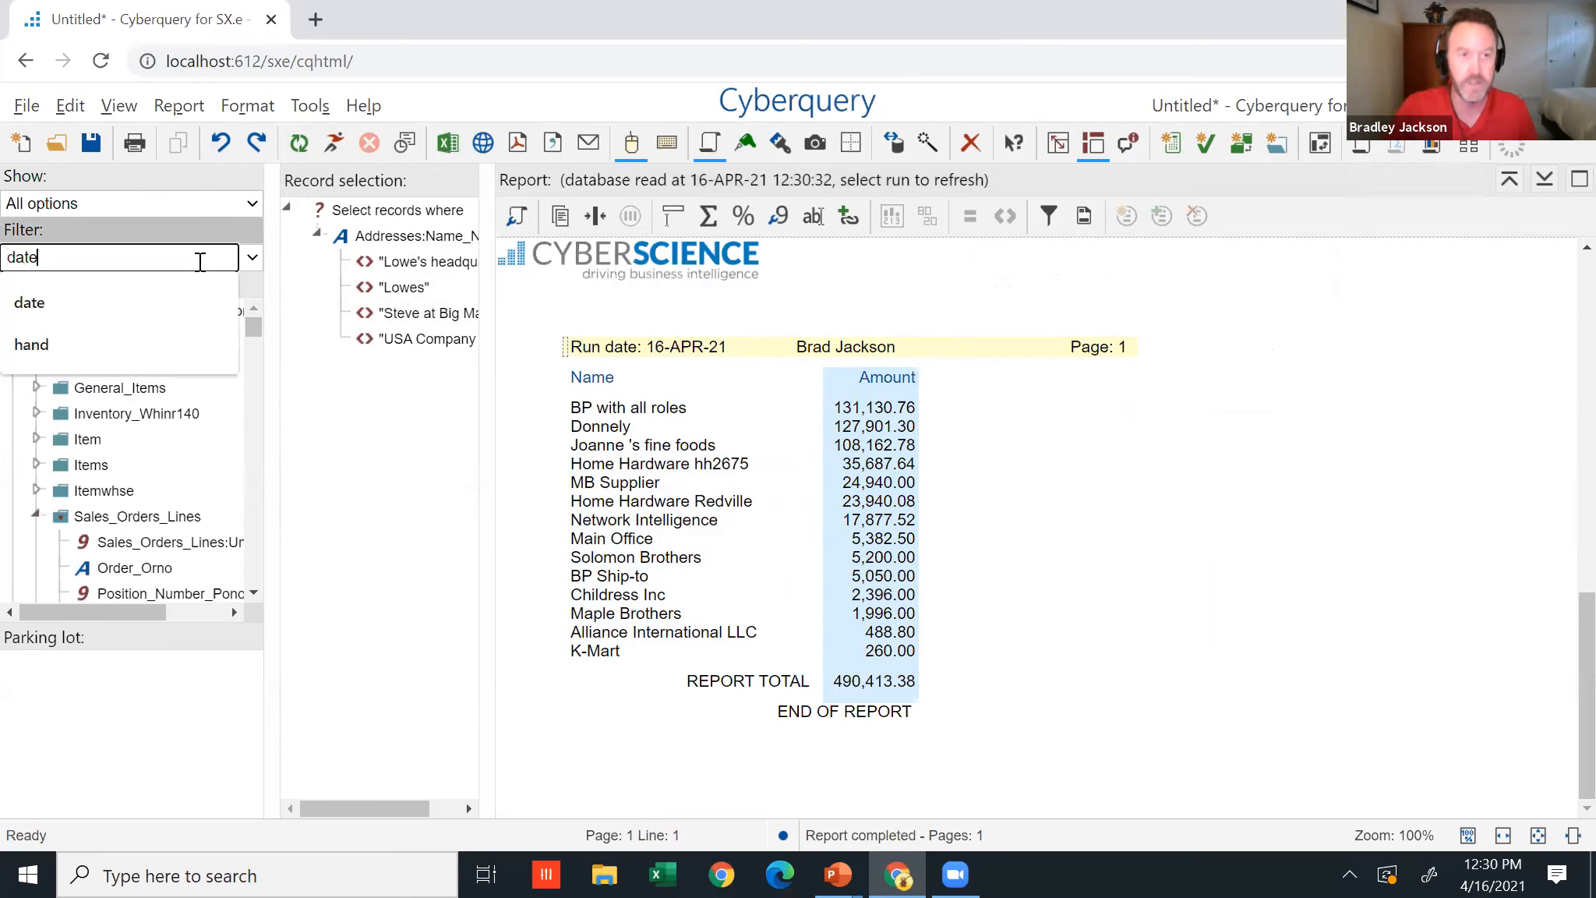
click(147, 311)
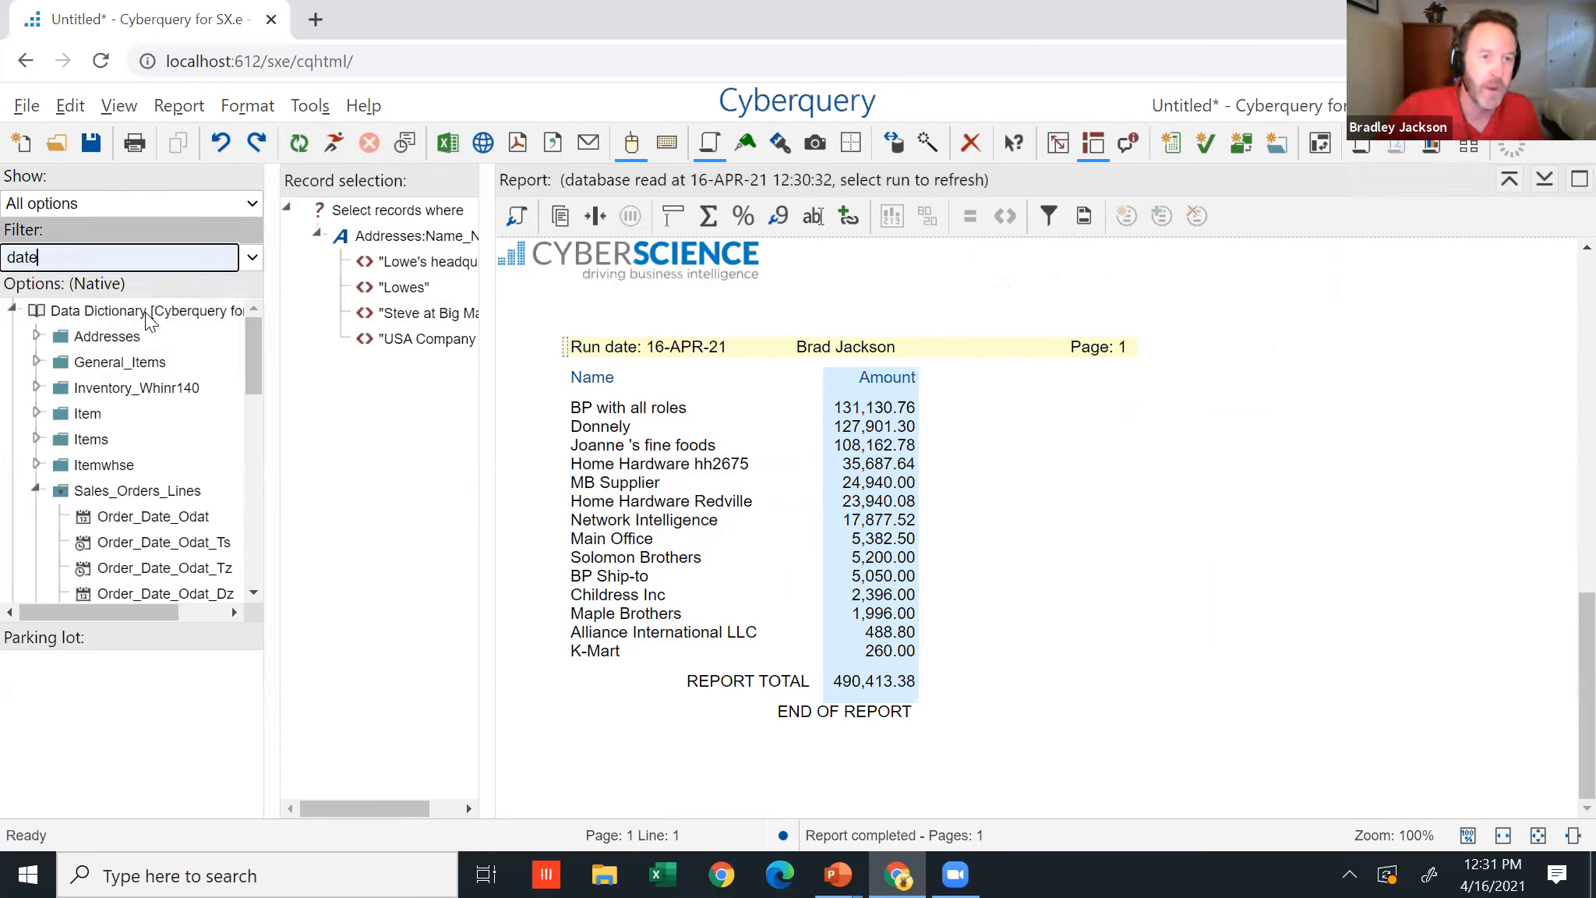
drag(253, 361, 254, 386)
drag(187, 429, 768, 371)
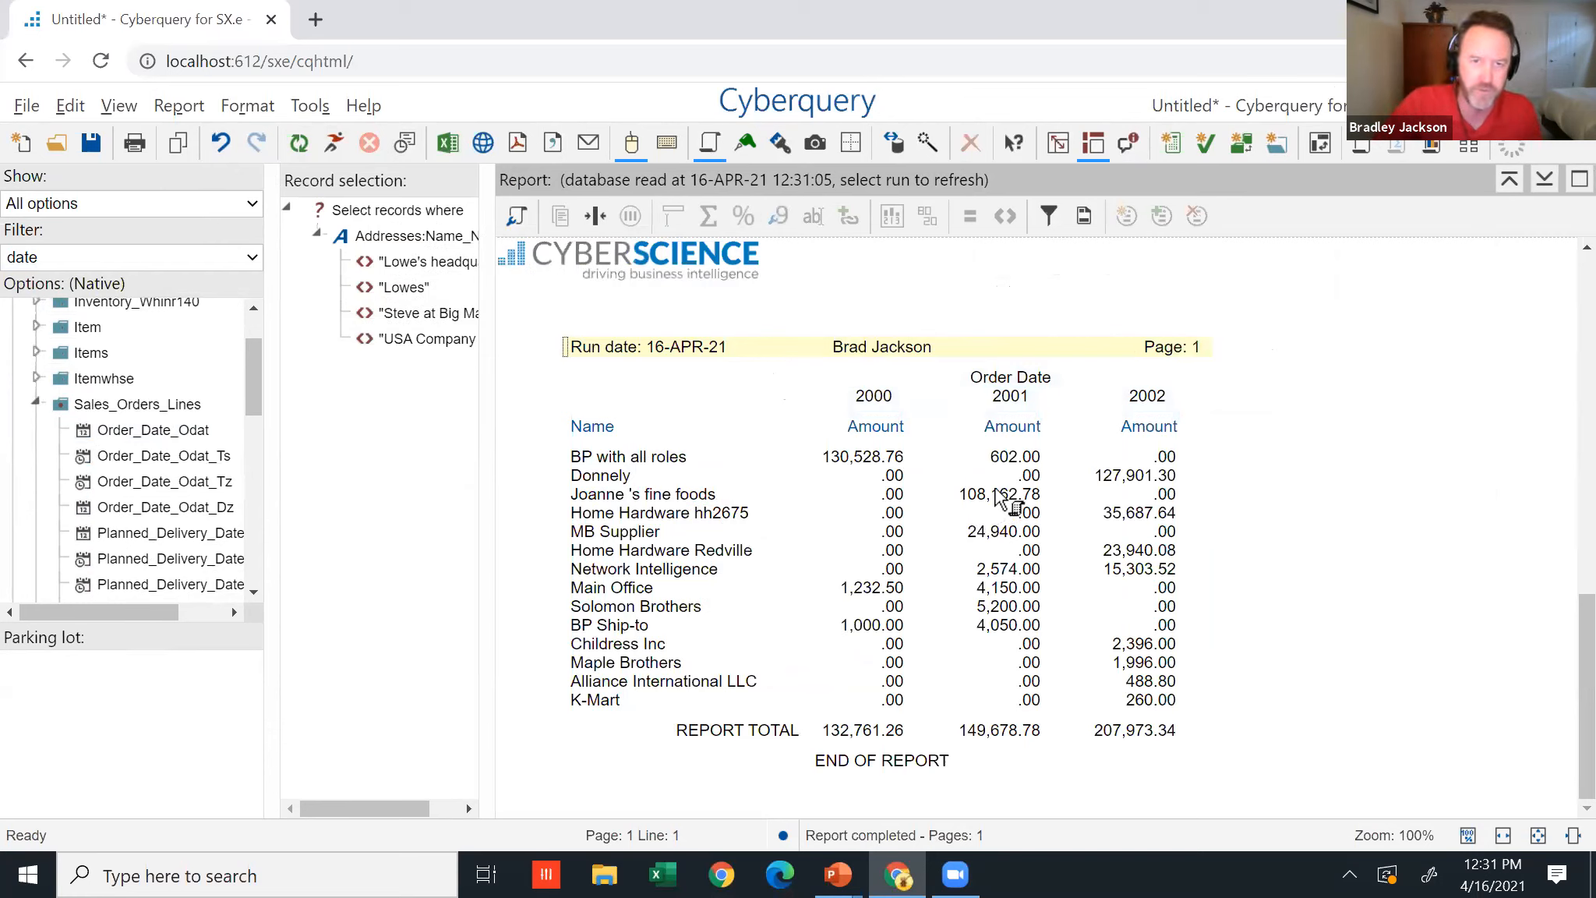
drag(884, 401, 102, 705)
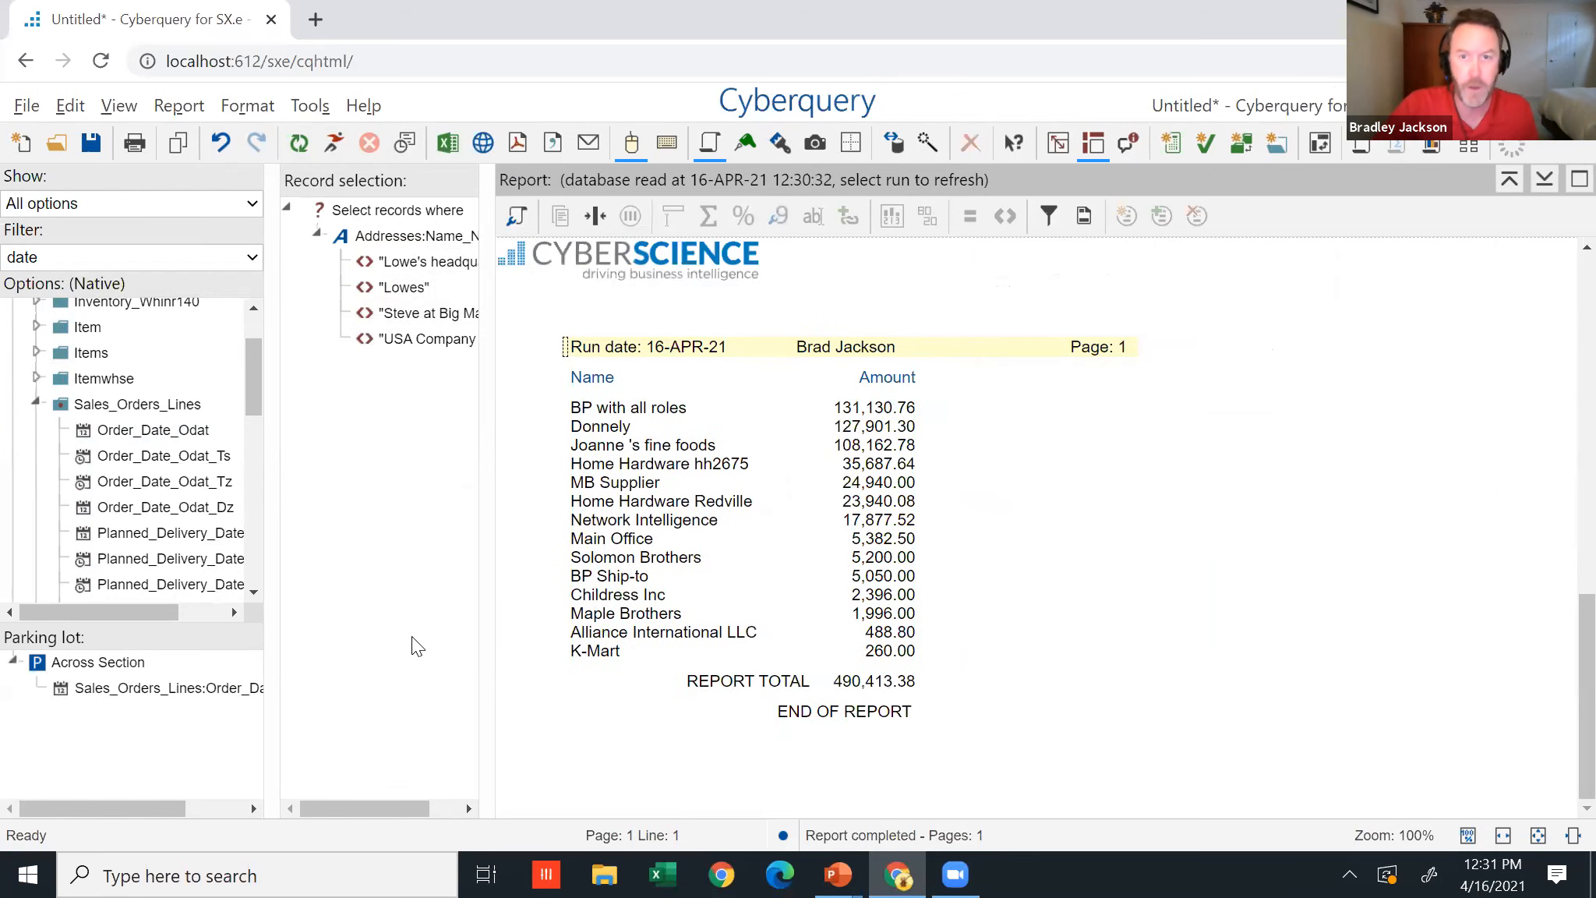
Limit the Name_Nama ranking to the highest 5 categories and specify Suppress "Other" for the remaining names.
click(618, 502)
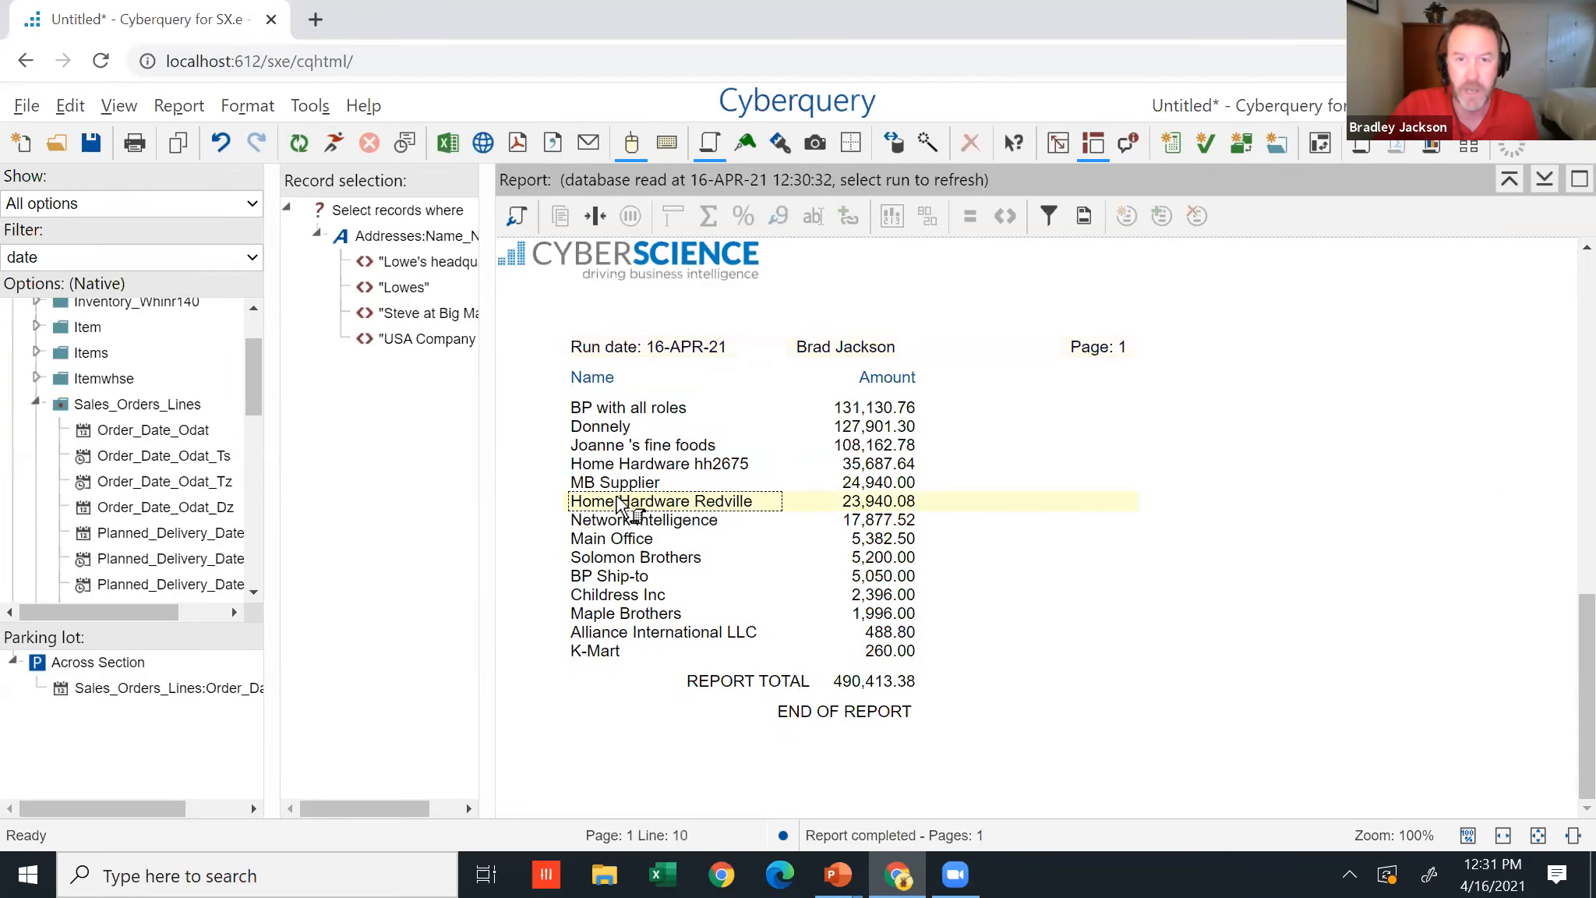
right_click(618, 502)
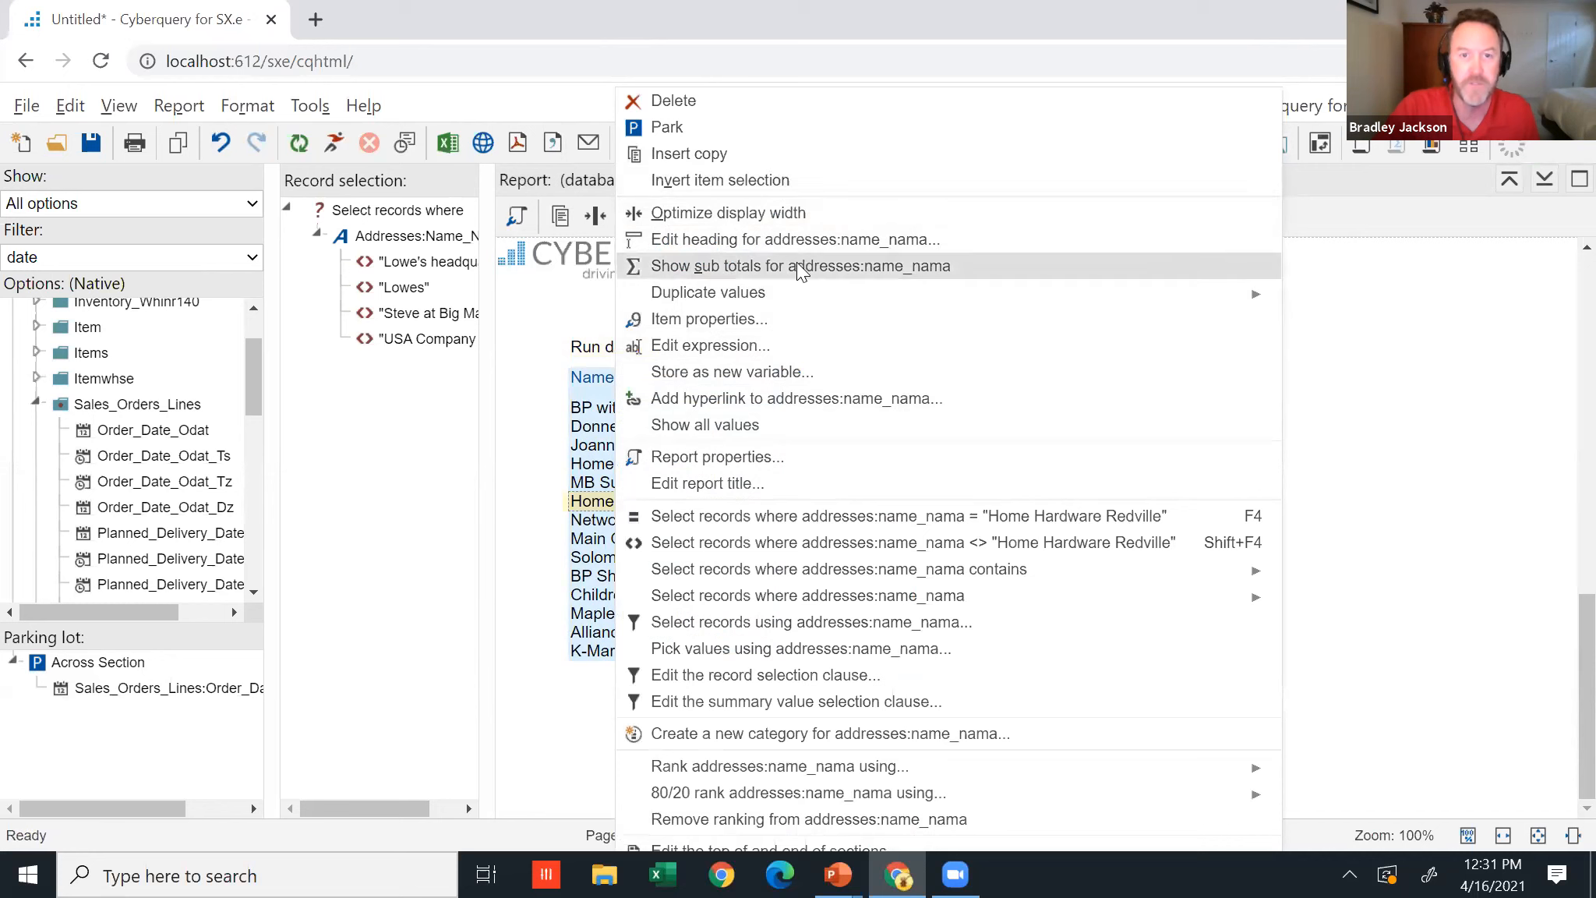
click(805, 318)
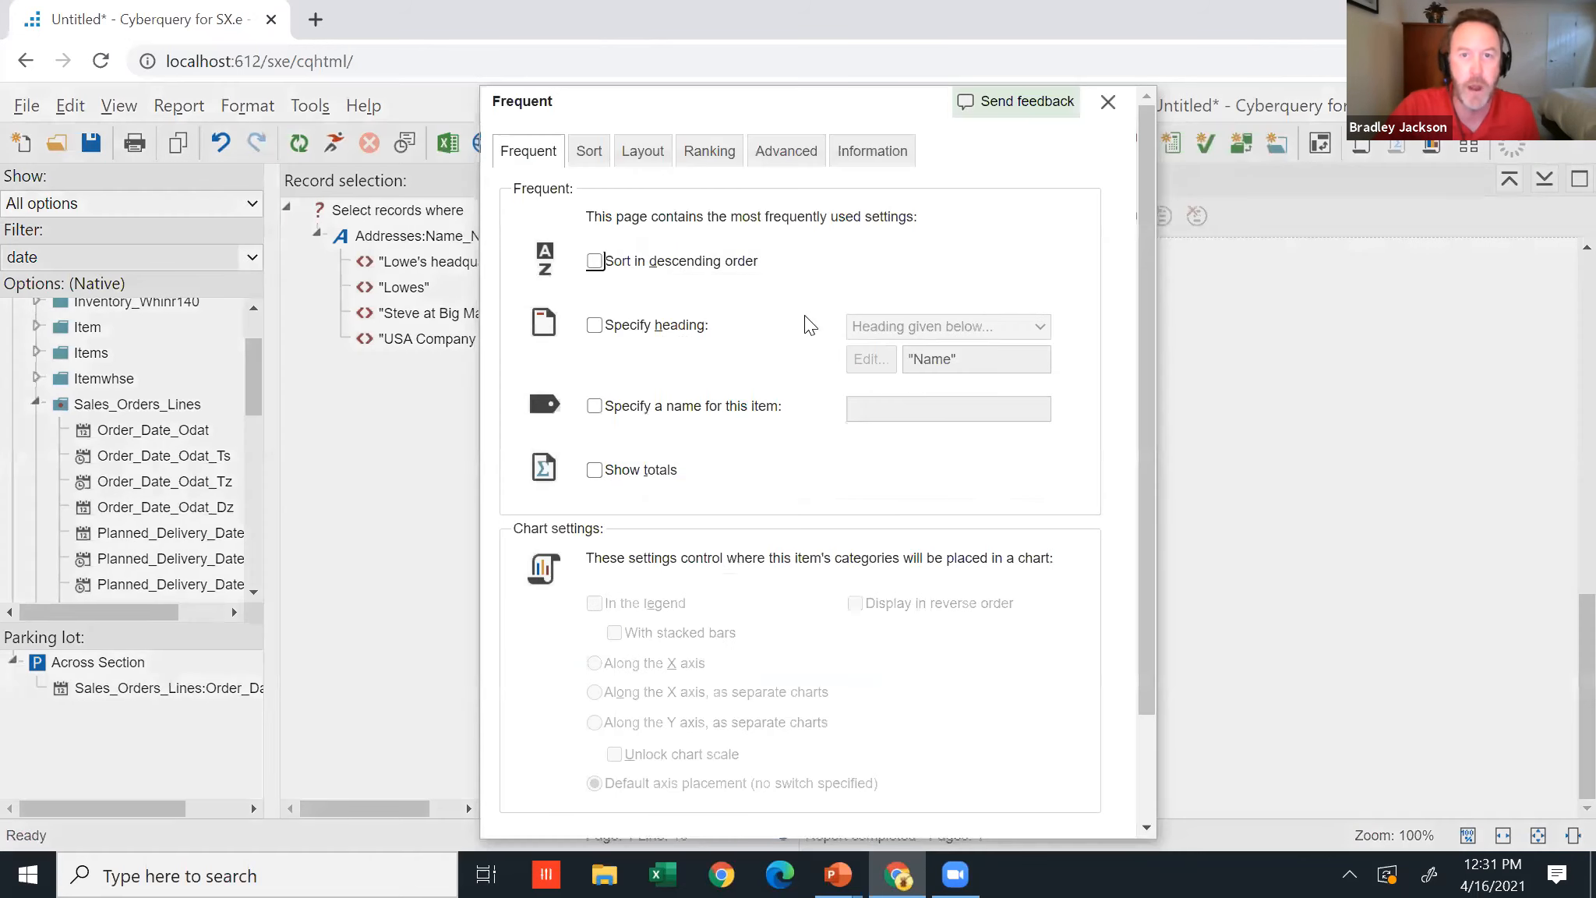
click(724, 152)
click(776, 322)
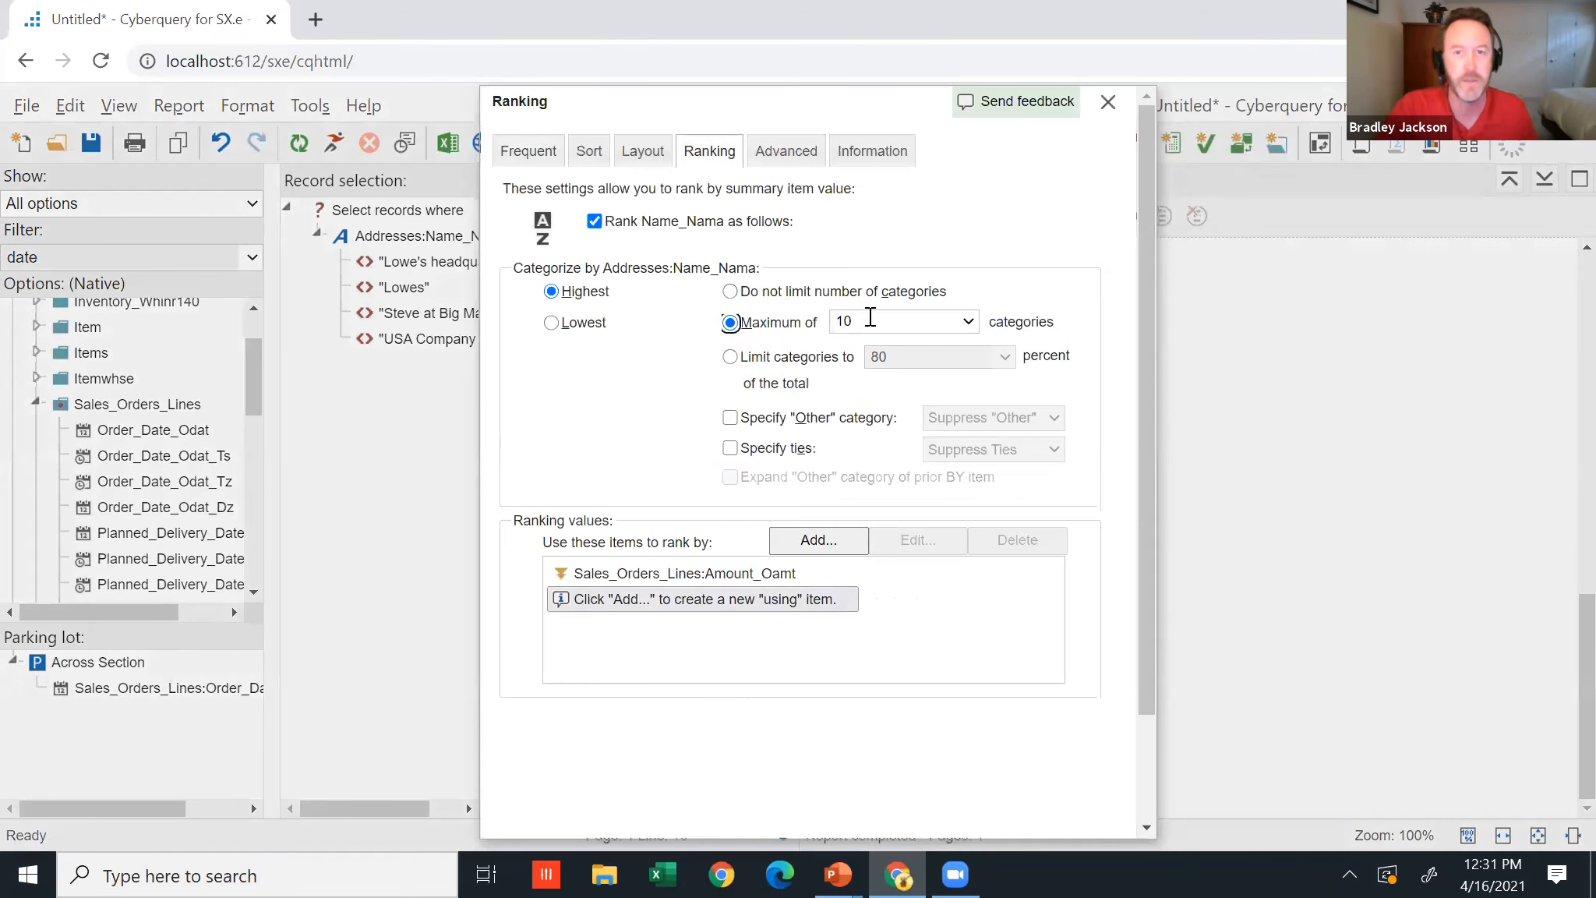
text(5)
click(783, 422)
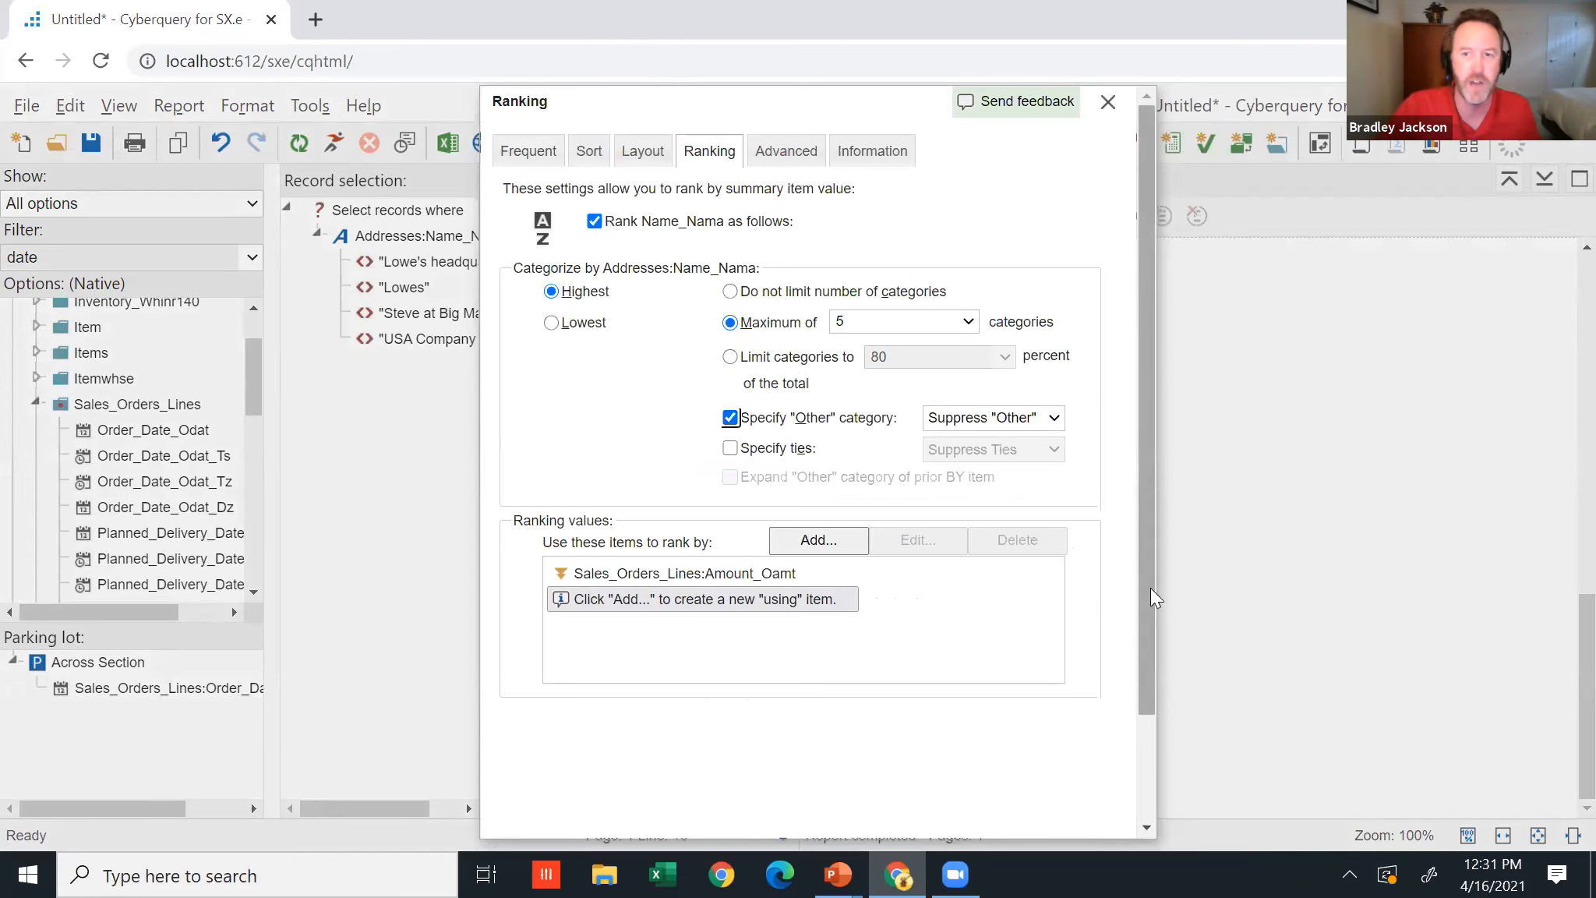
scroll(1145, 405, down, 2)
click(818, 800)
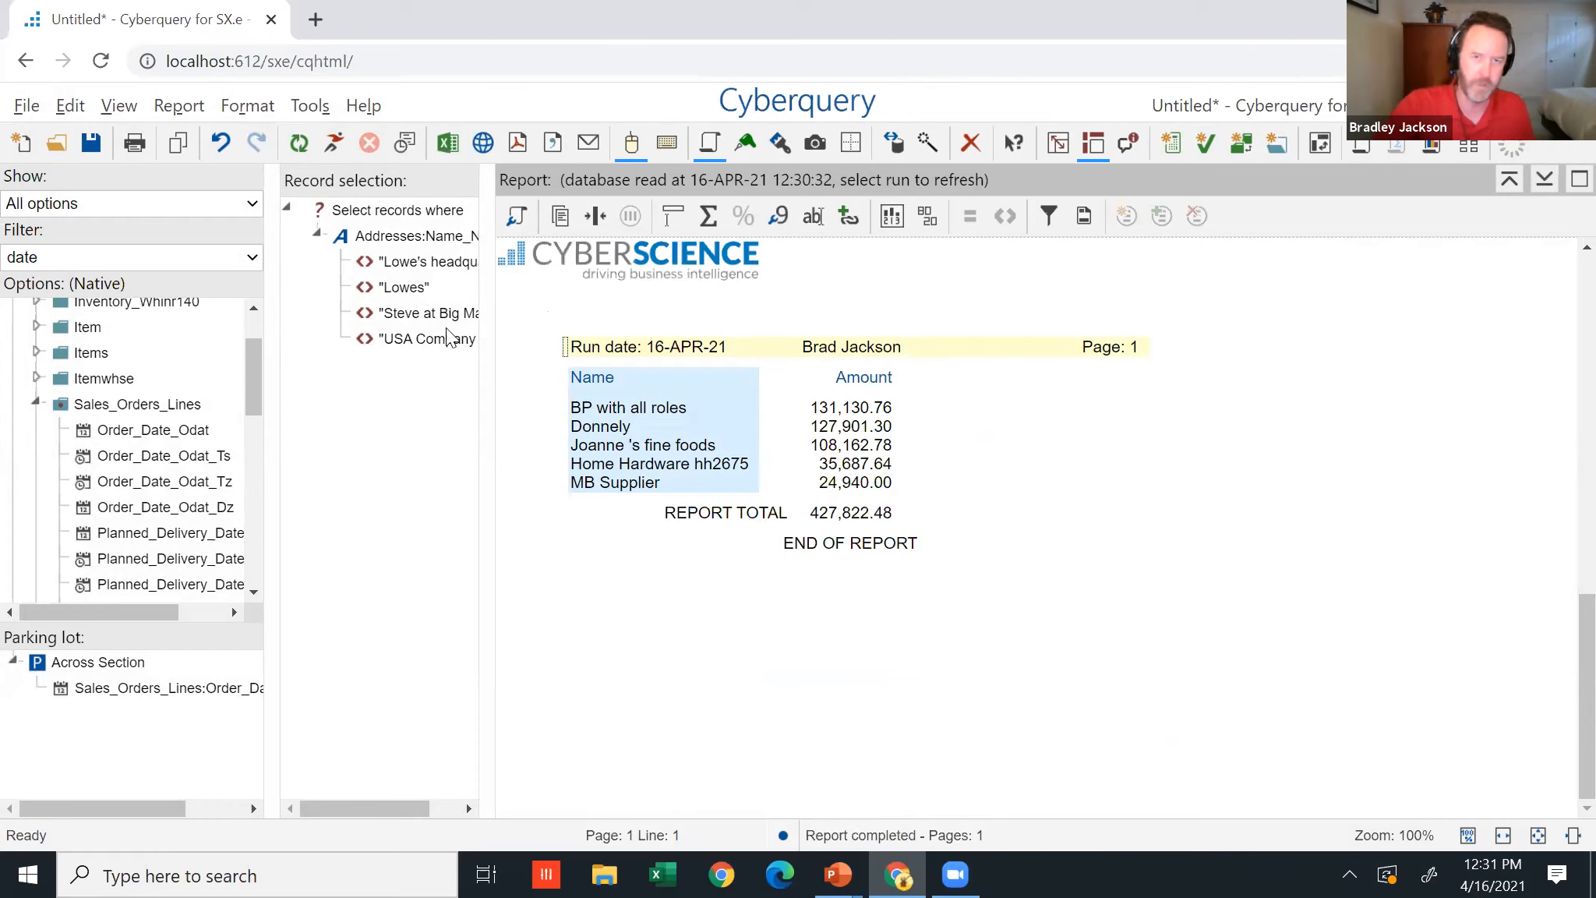
Convert the ranked report to a plot report in this window and back to a sum report after viewing the chart types.
click(1440, 148)
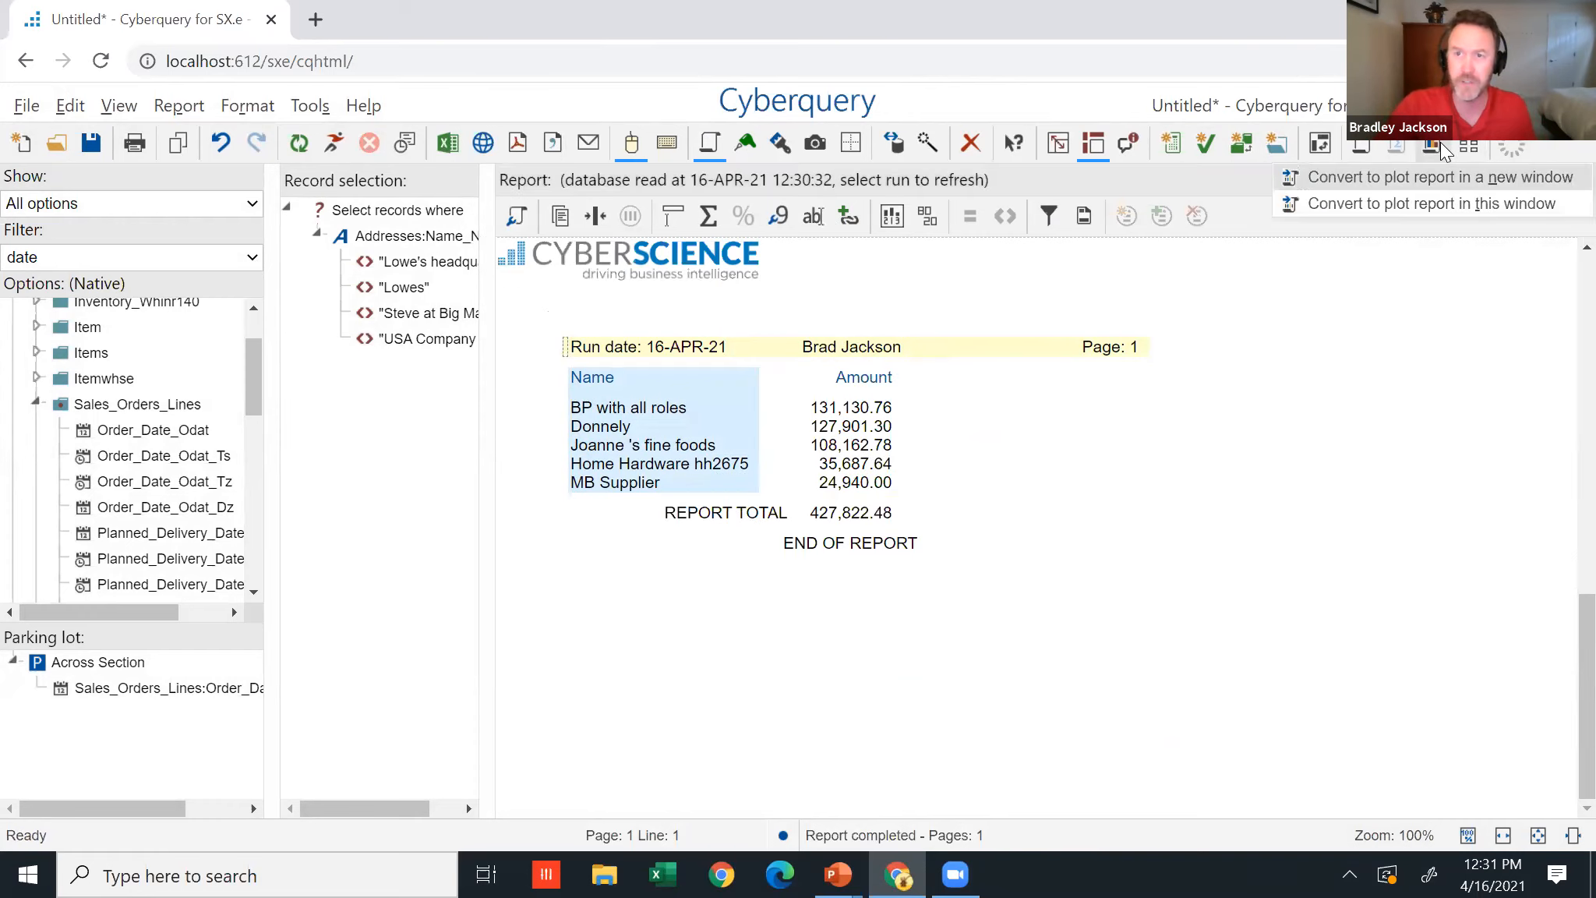
click(1449, 209)
click(700, 371)
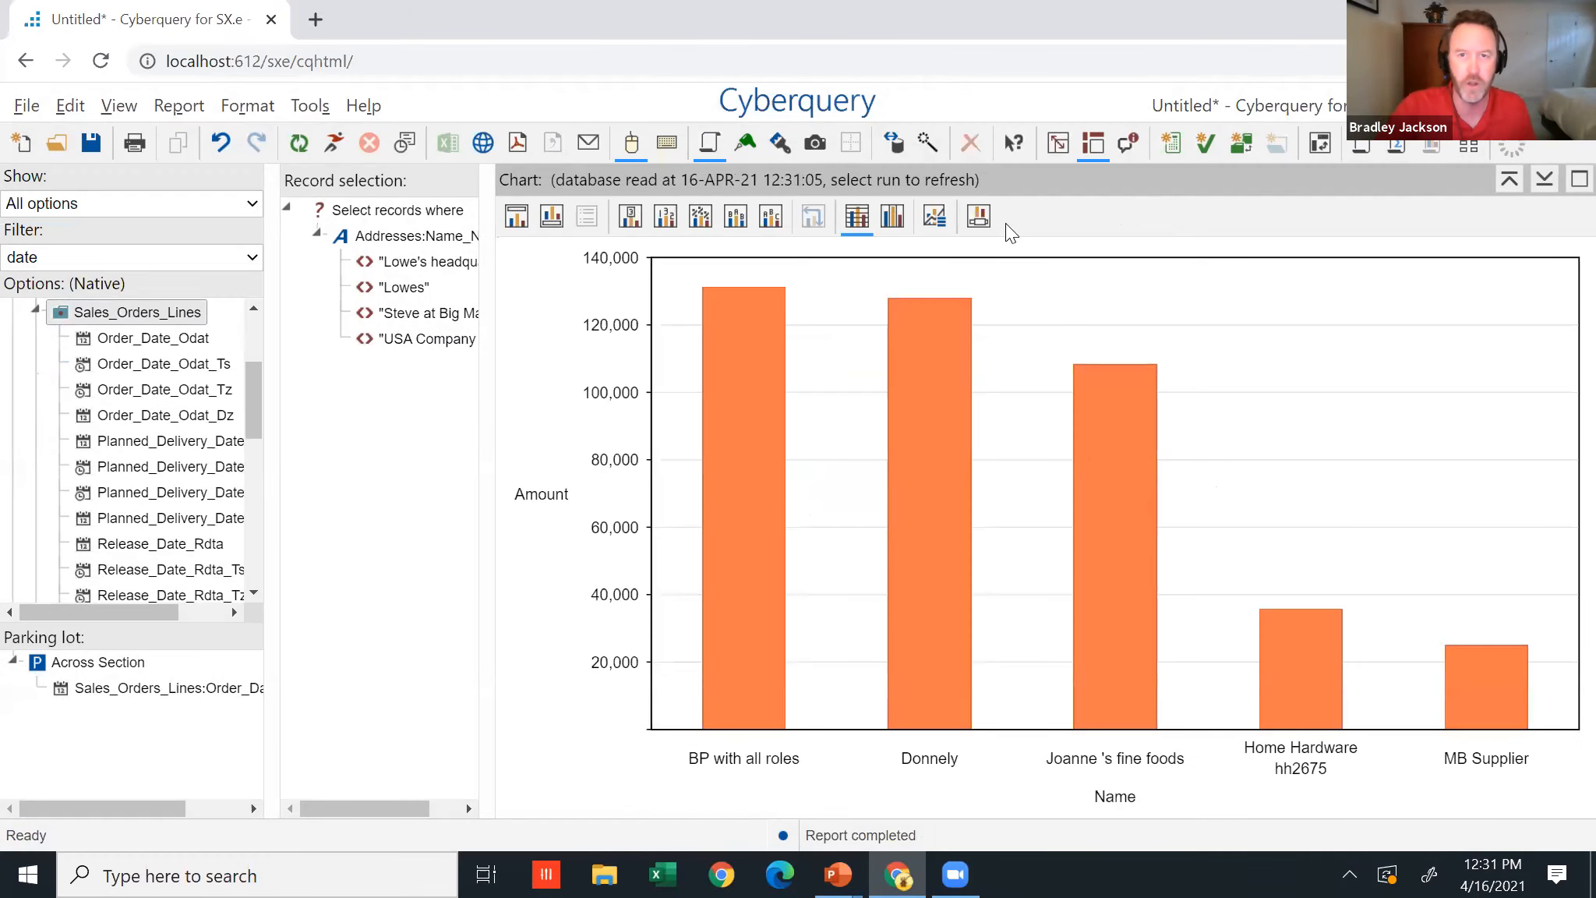
click(935, 219)
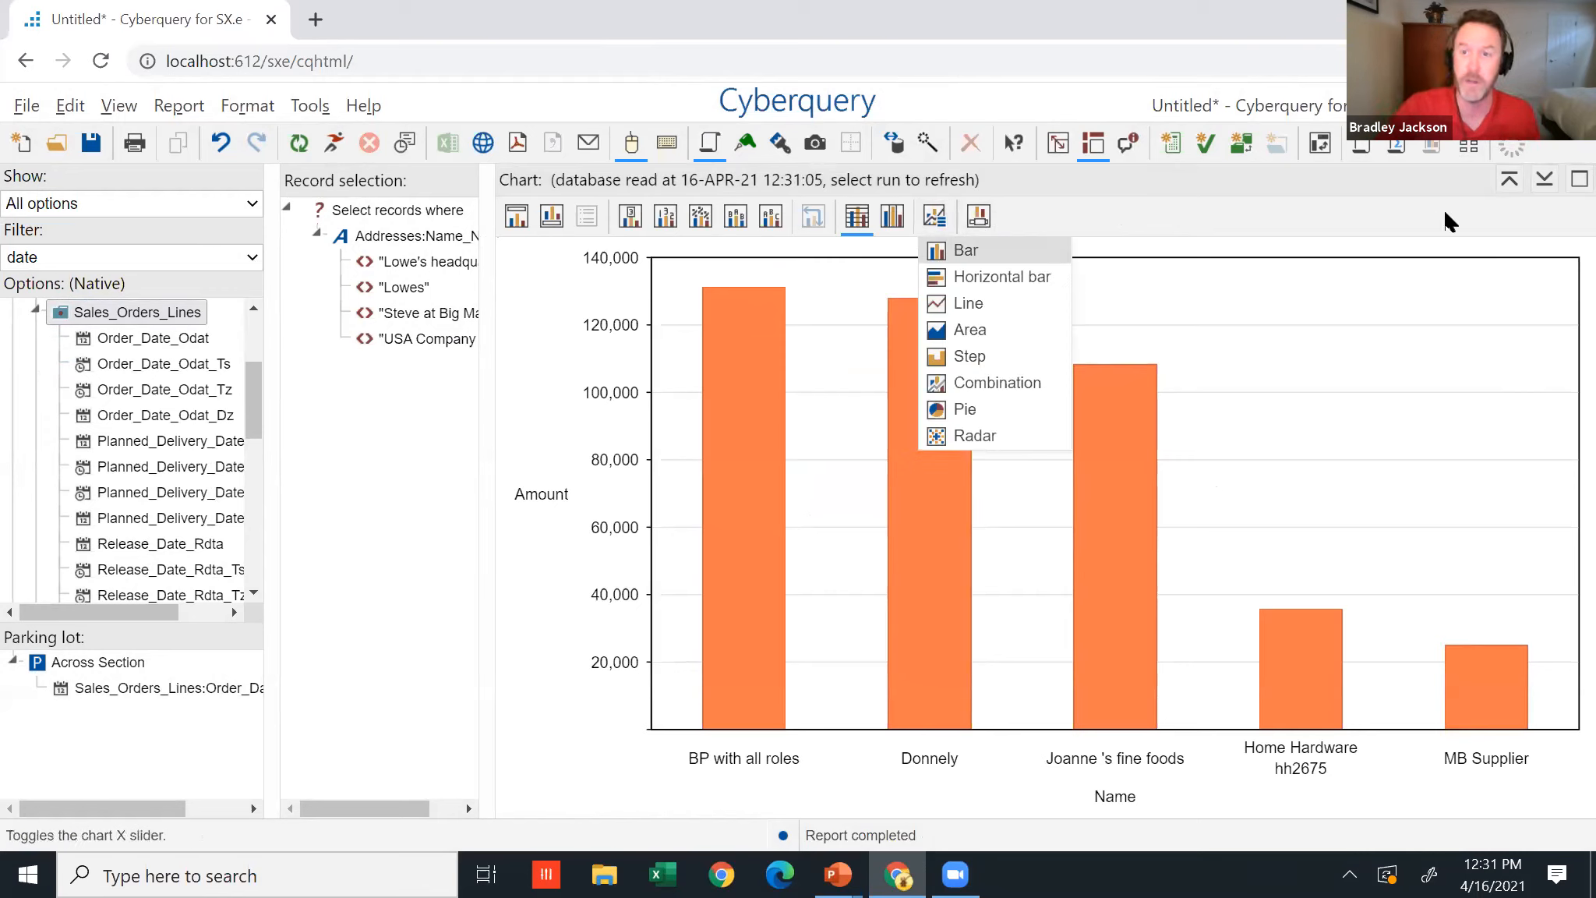
click(1396, 147)
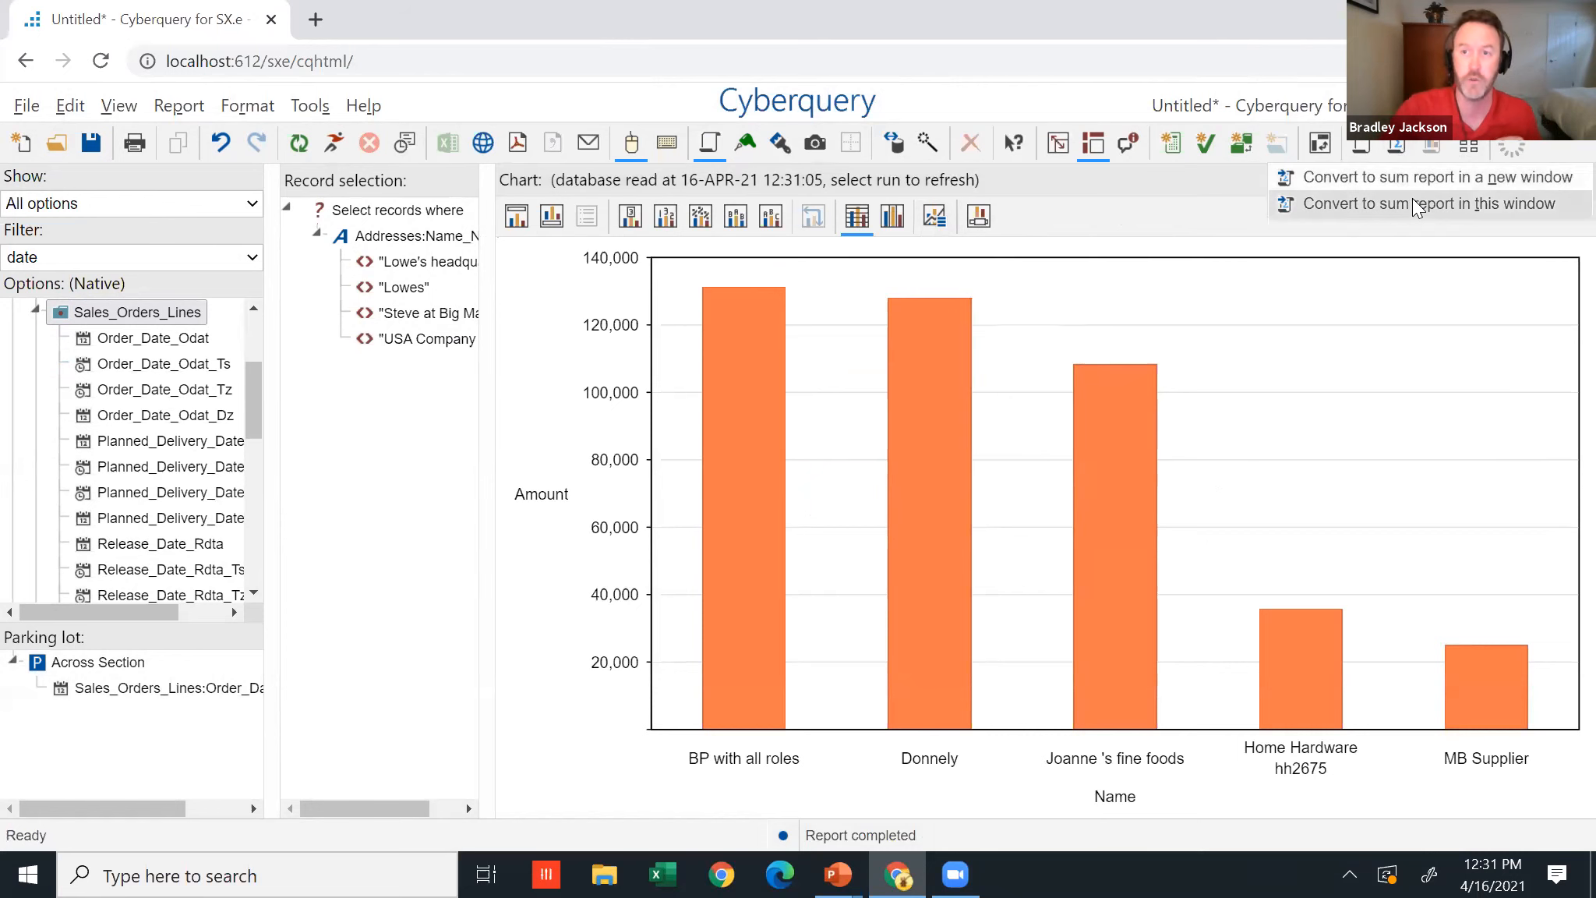
click(1414, 203)
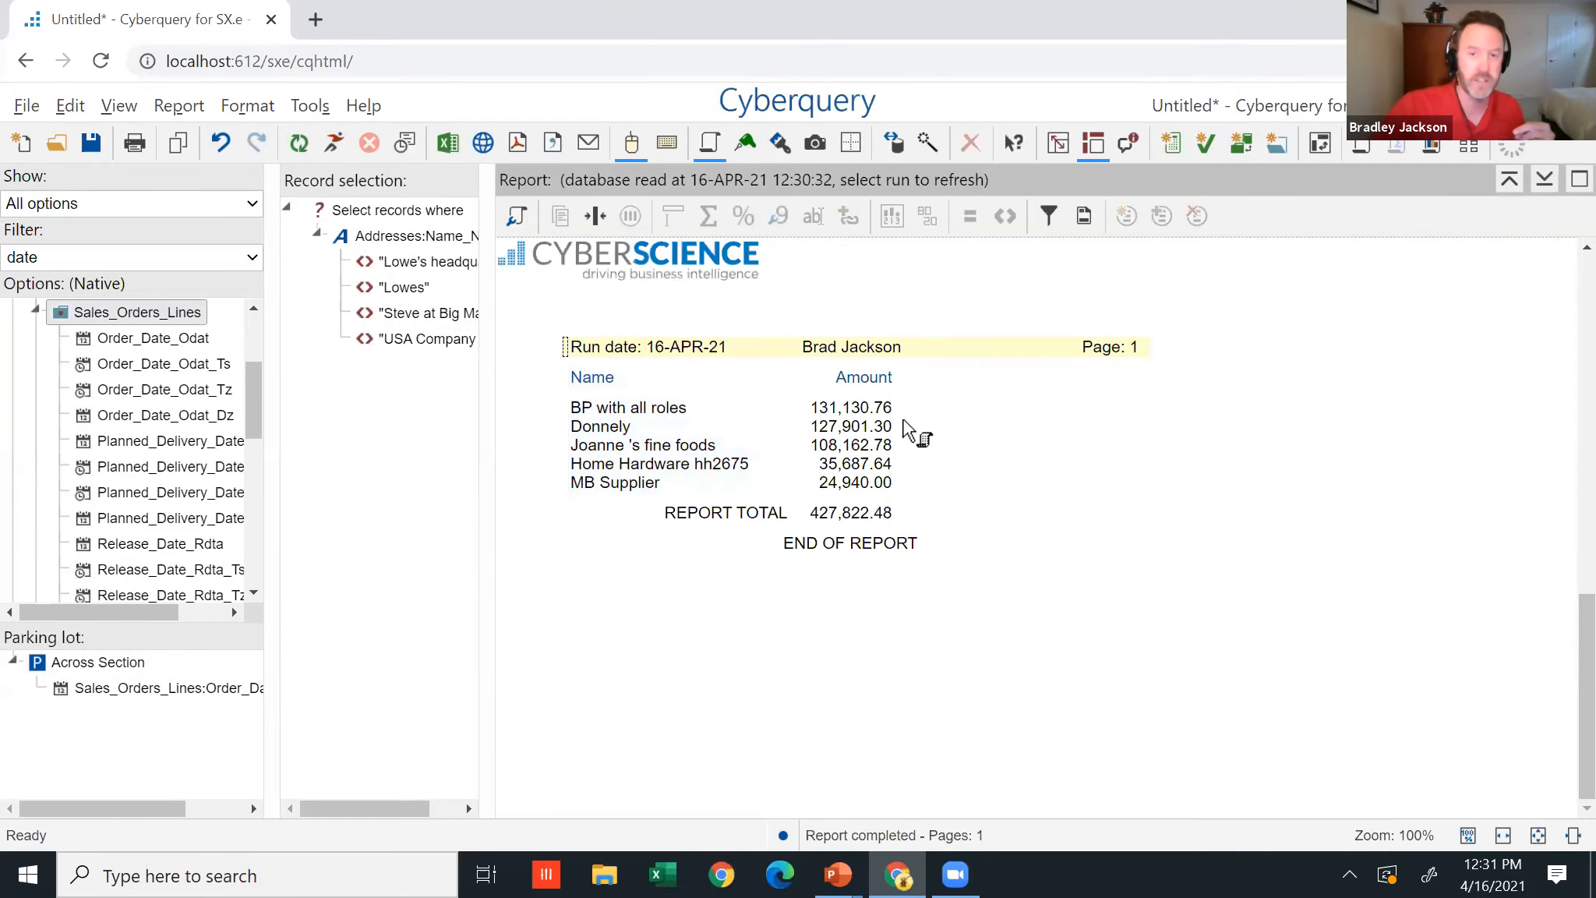
Drill down from the BP with all roles amount, expanding it into Sales_Orders_Lines:Item.
click(744, 147)
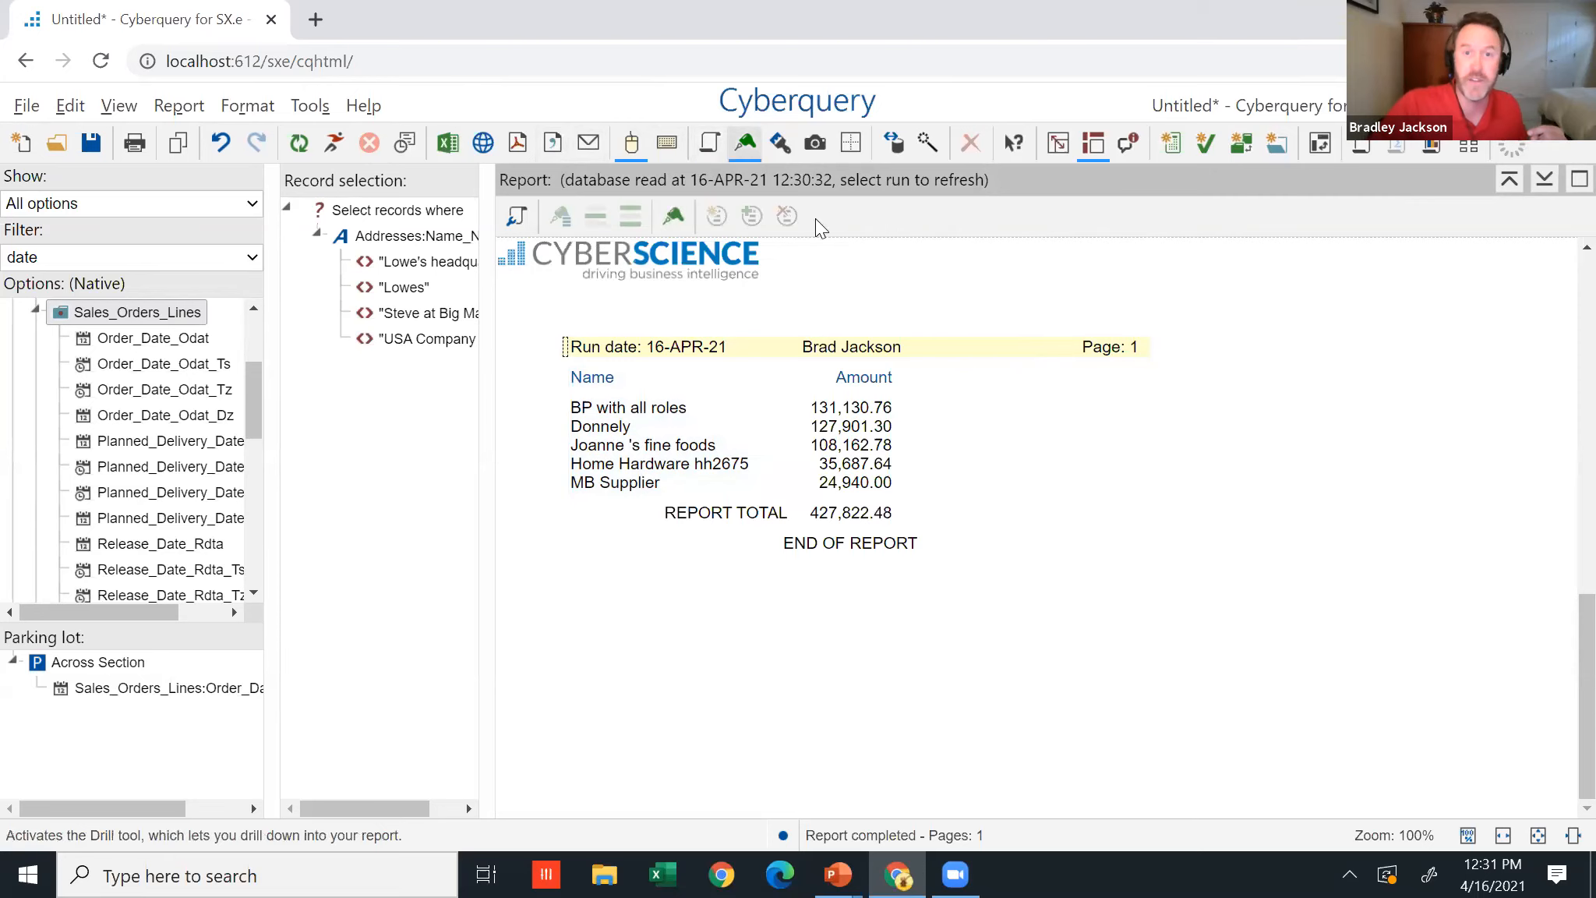
click(881, 408)
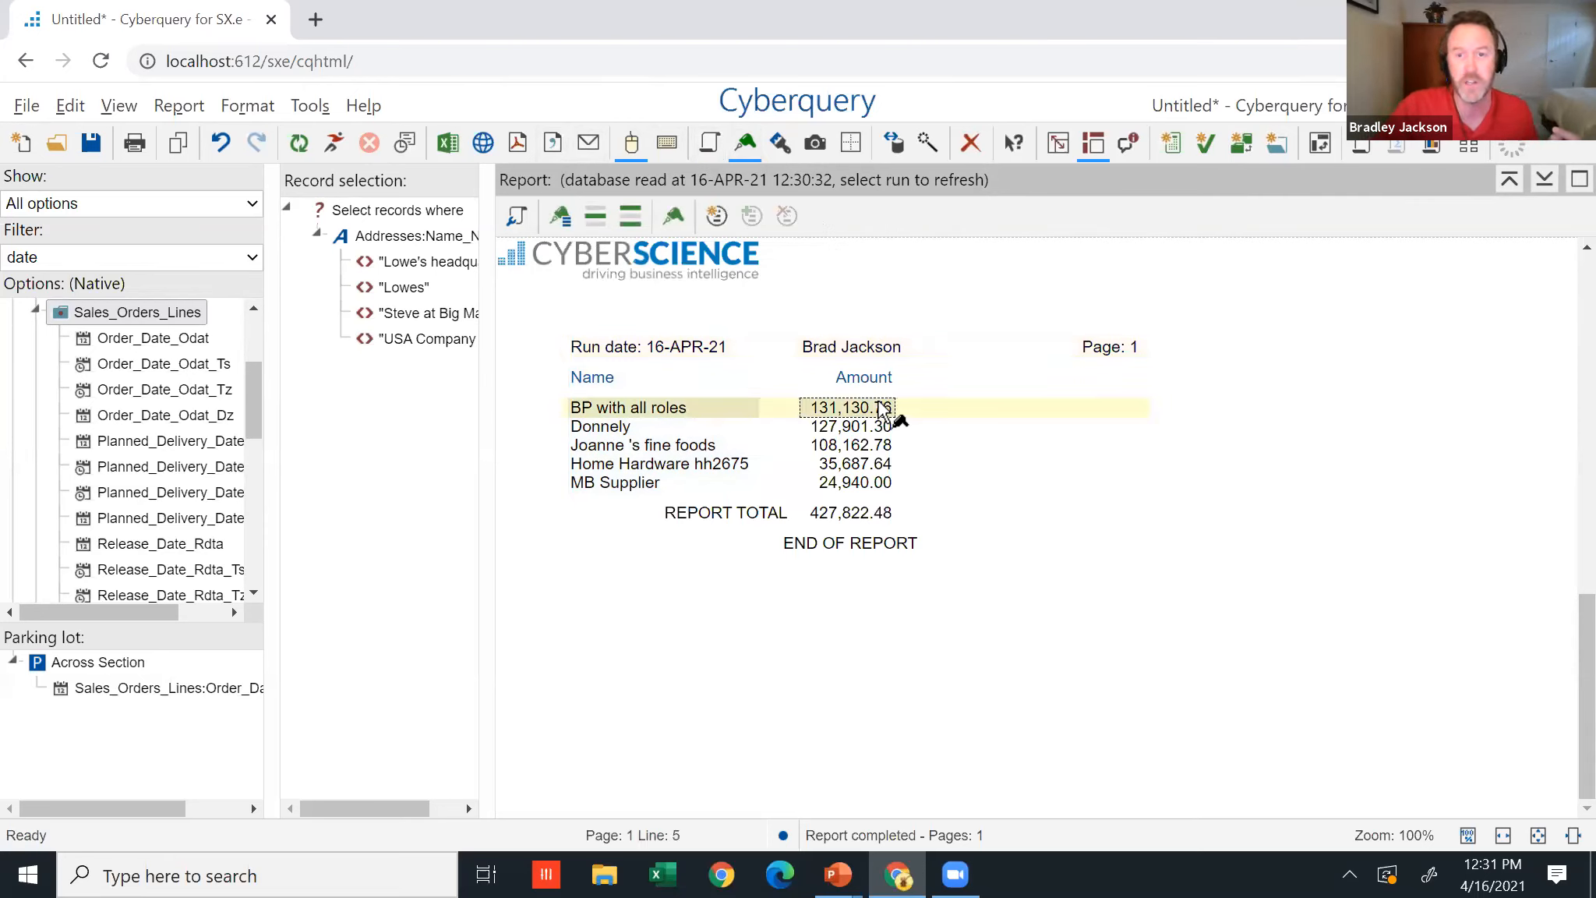
right_click(881, 407)
mouse_move(959, 443)
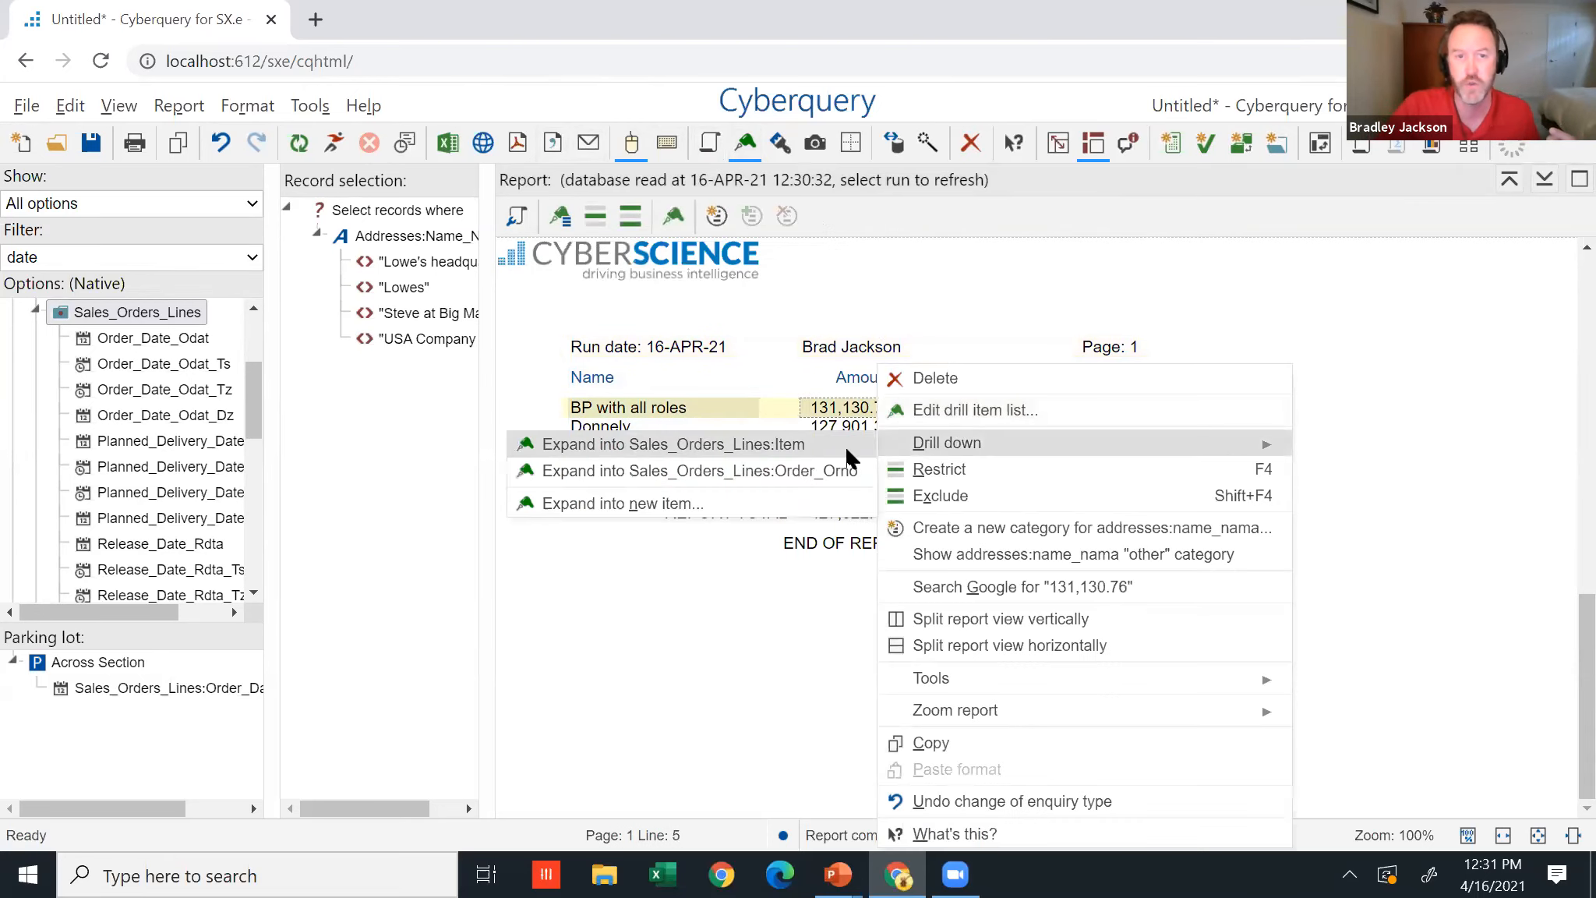
click(801, 446)
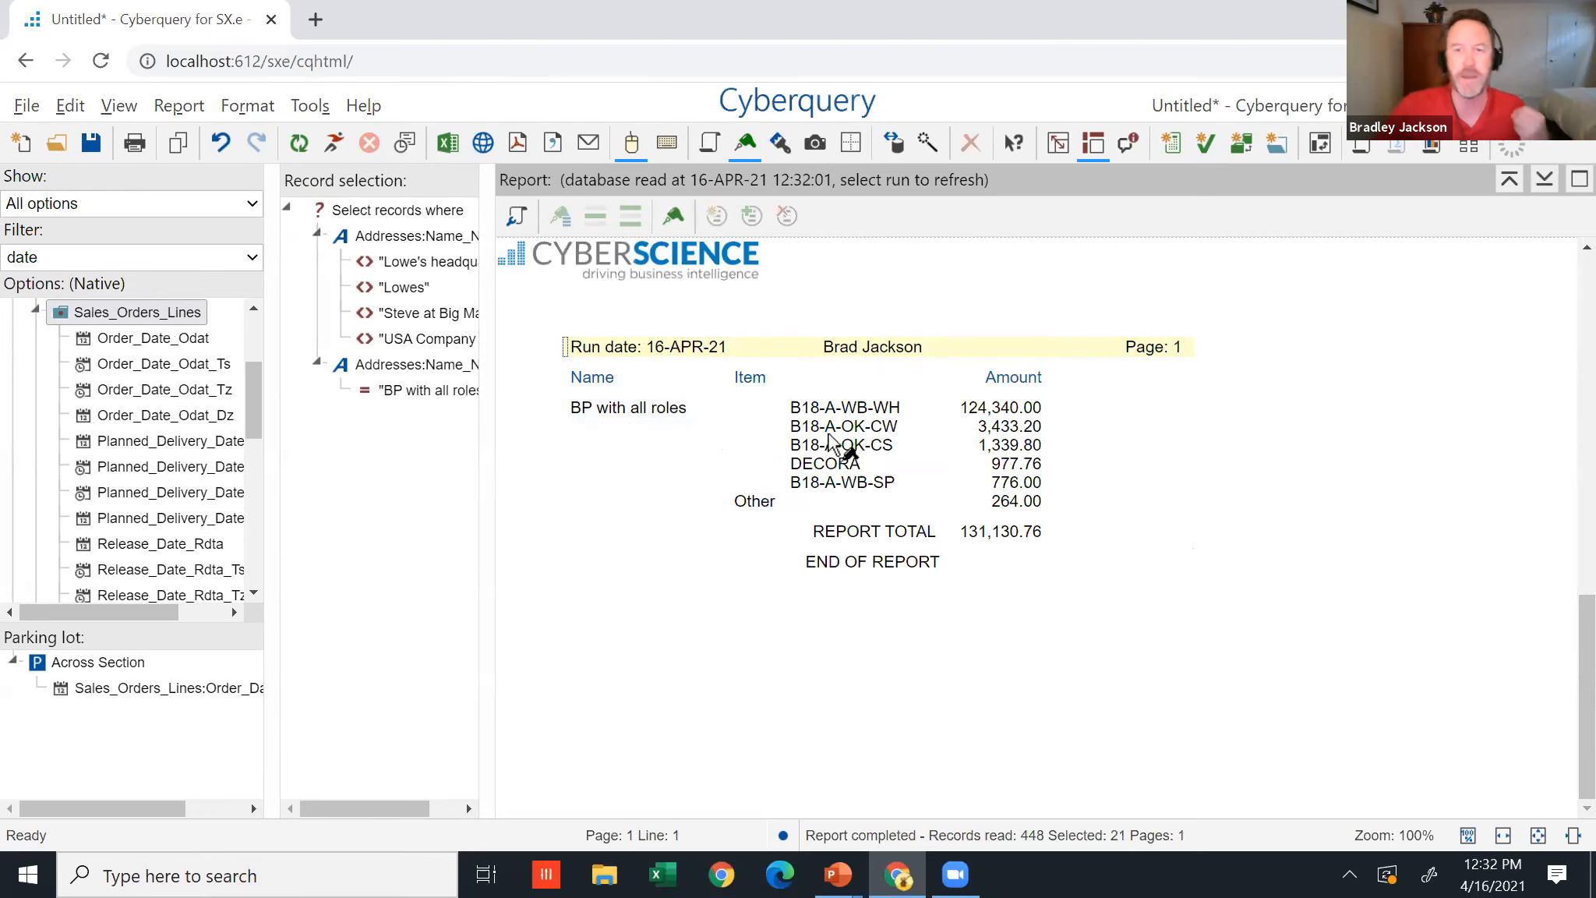
Drill down from the amount of item B18-A-WB-WH, expanding it into Sales_Orders_Lines:Order_Orno.
right_click(992, 411)
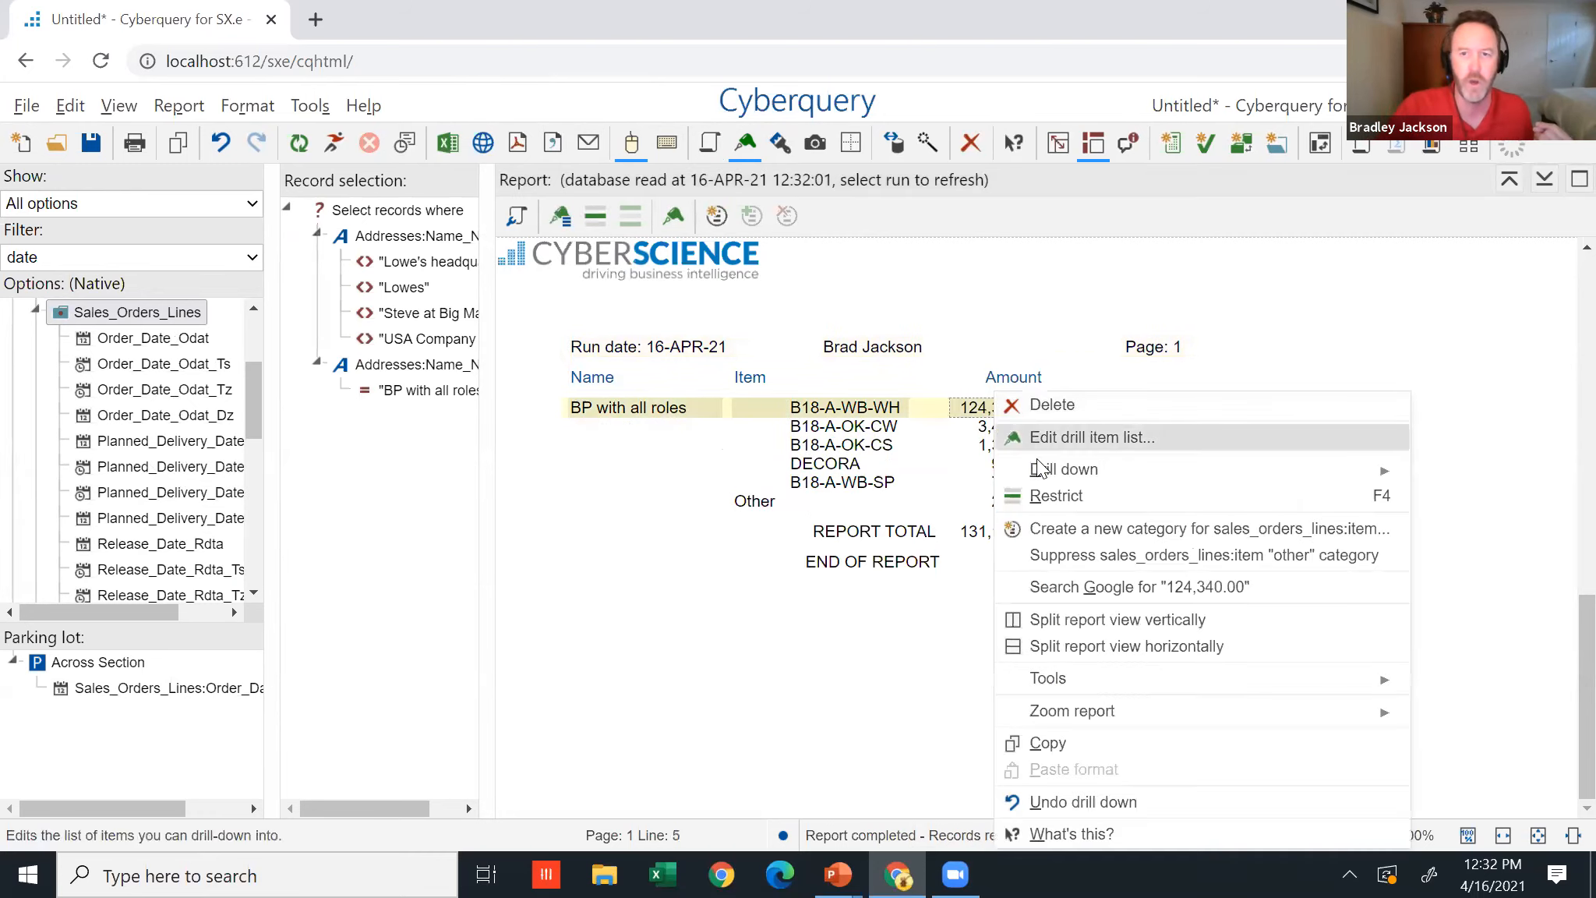
mouse_move(1036, 467)
click(895, 501)
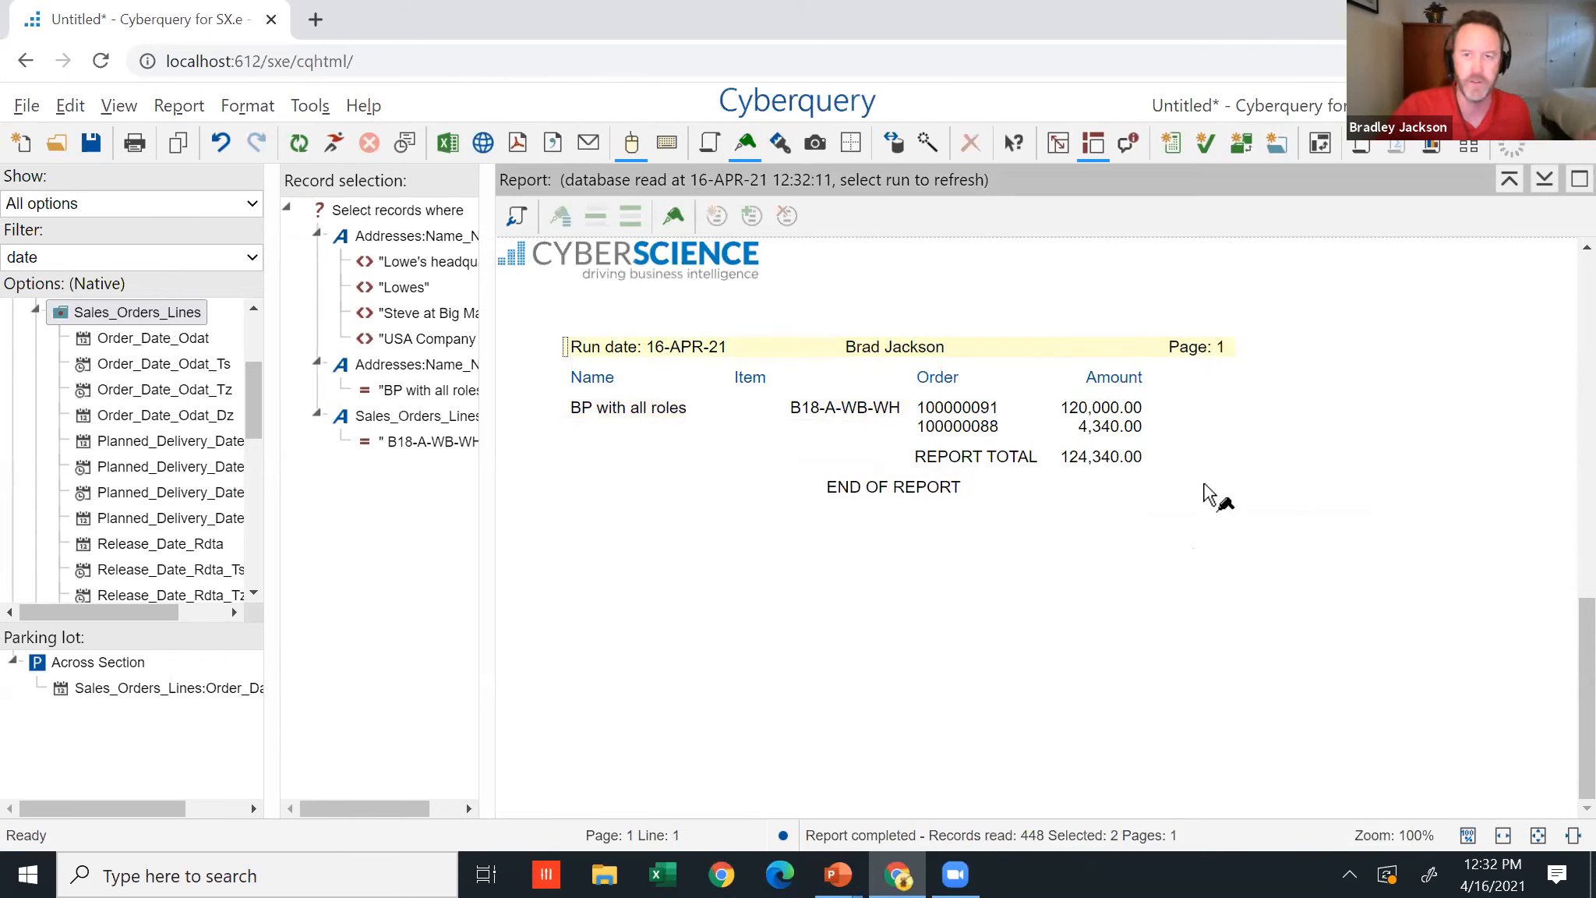
Switch to the enquiry code view and examine the generated where clause of the drilled-down report.
click(667, 145)
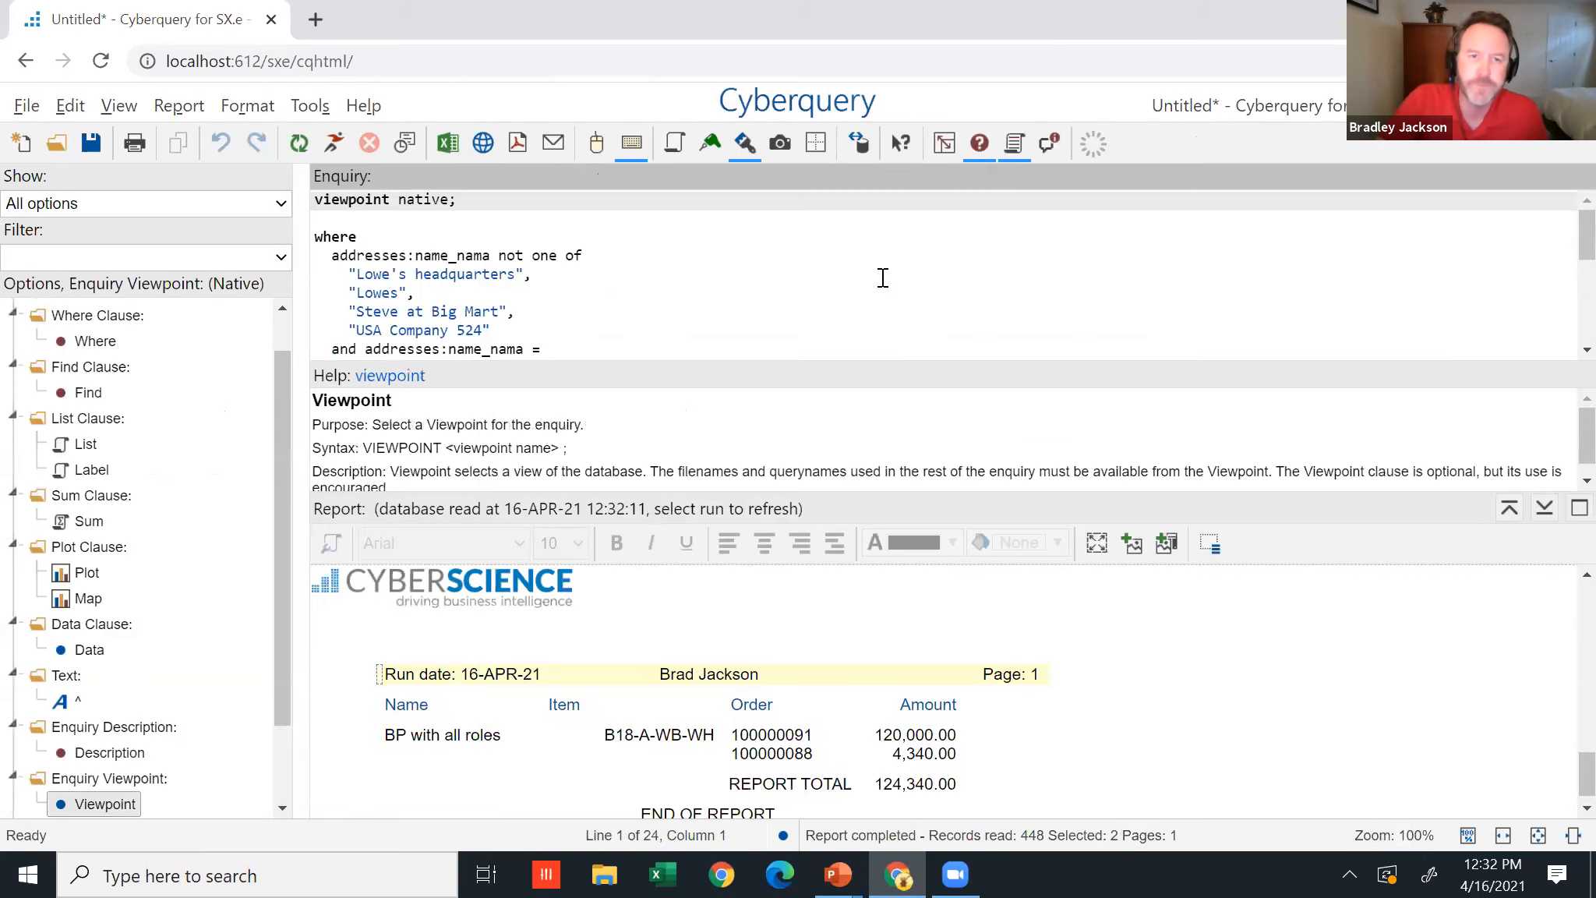
scroll(1559, 250, down, 10)
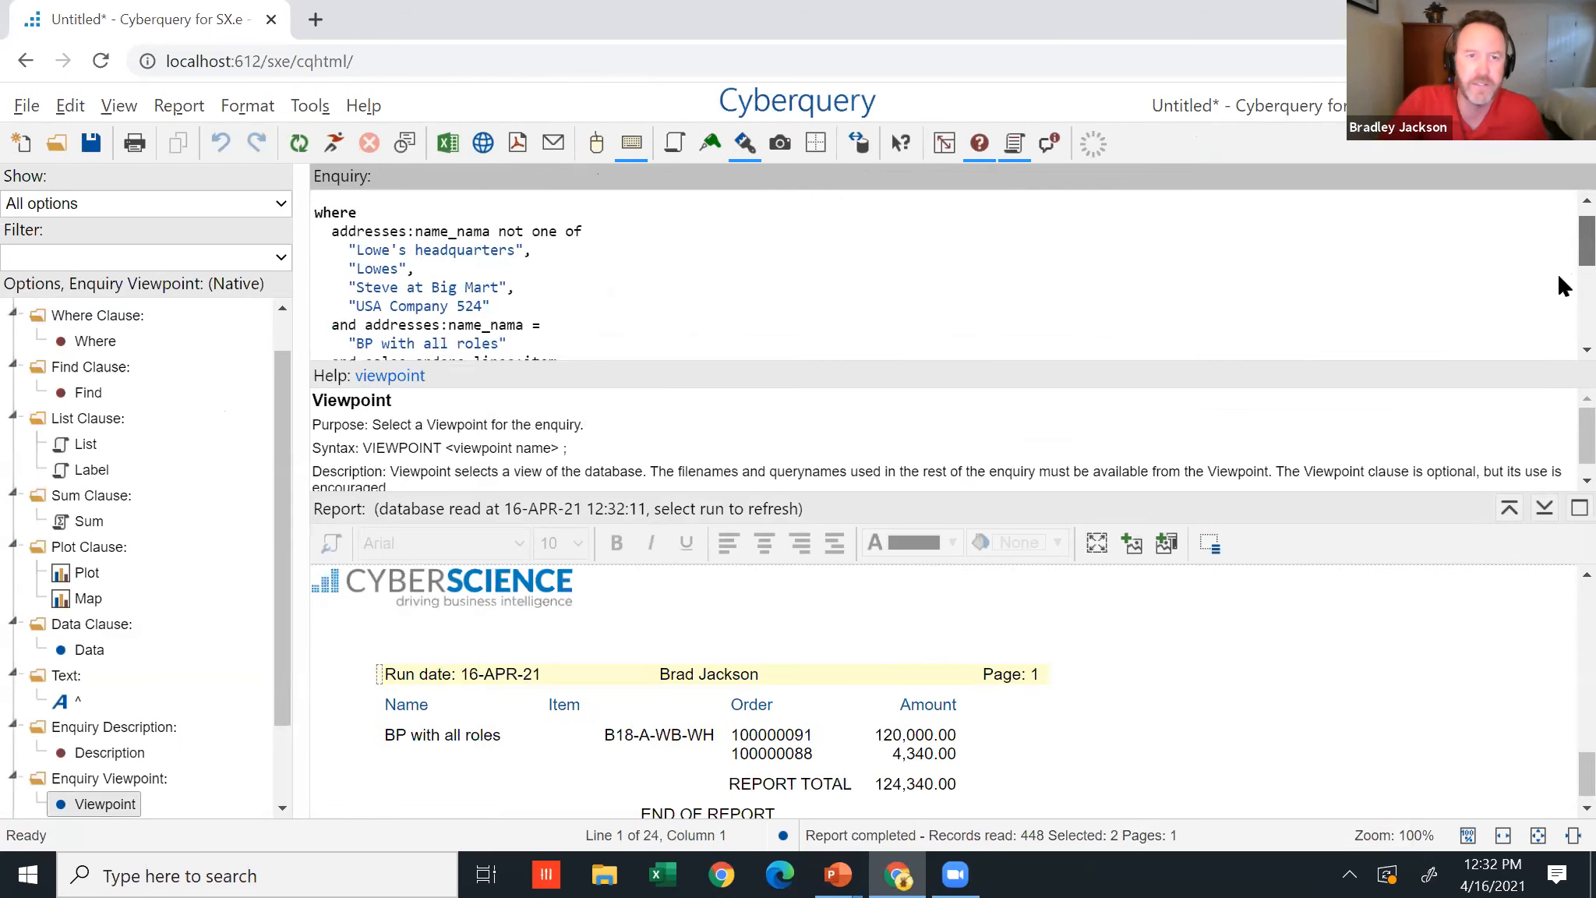
scroll(1557, 313, up, 12)
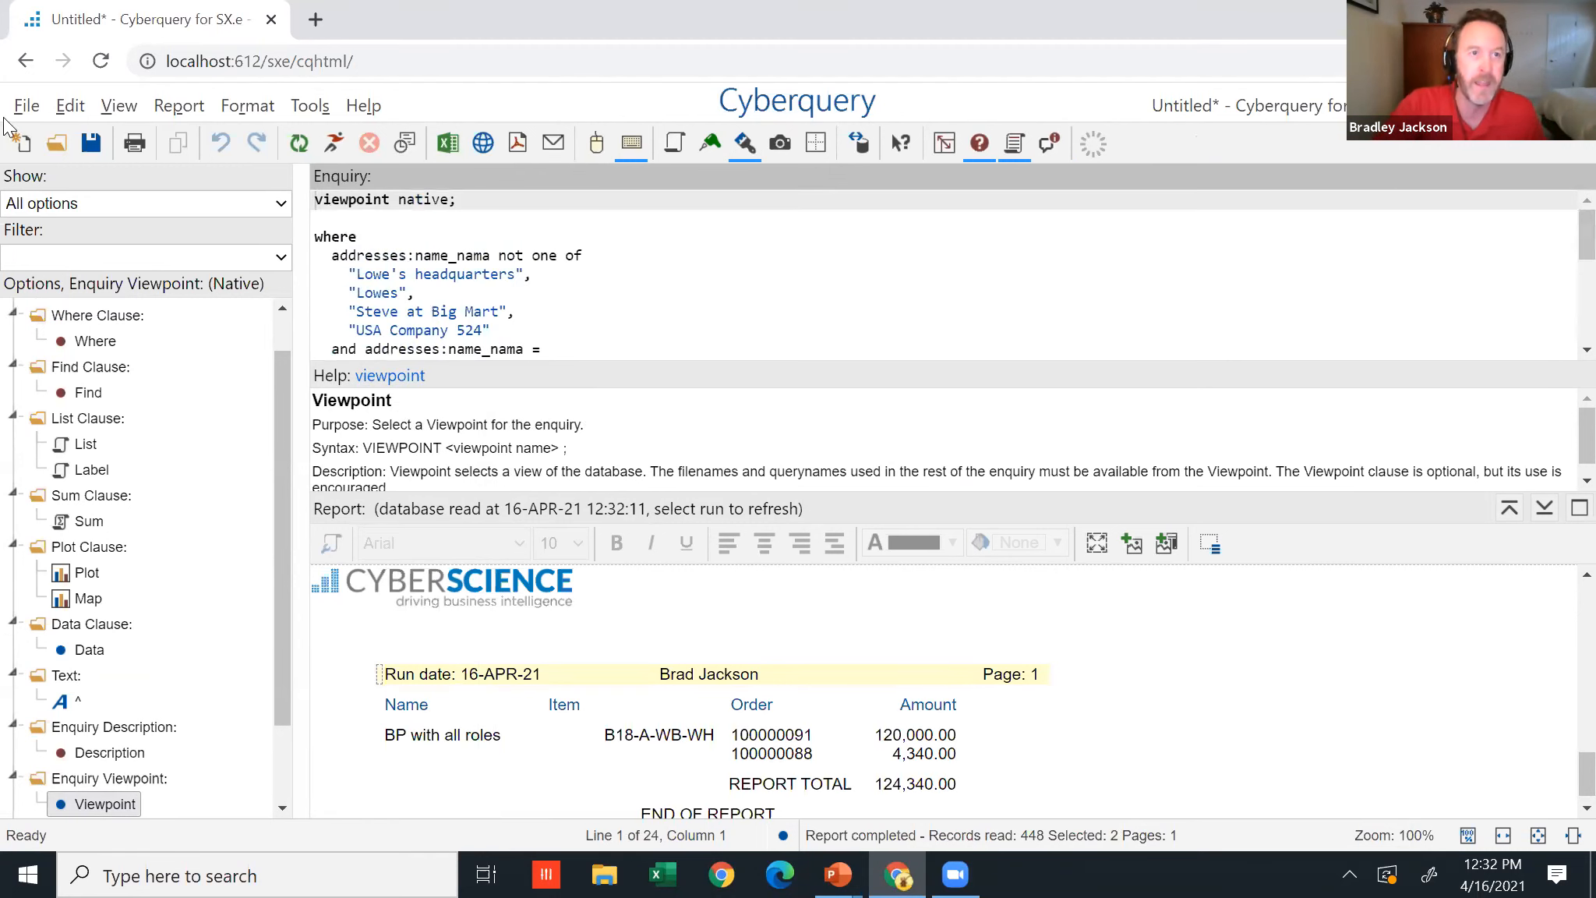
Exit the enquiry without saving its changes and switch to the PowerPoint slide show with the Cyberquery Test Drive slide.
click(26, 107)
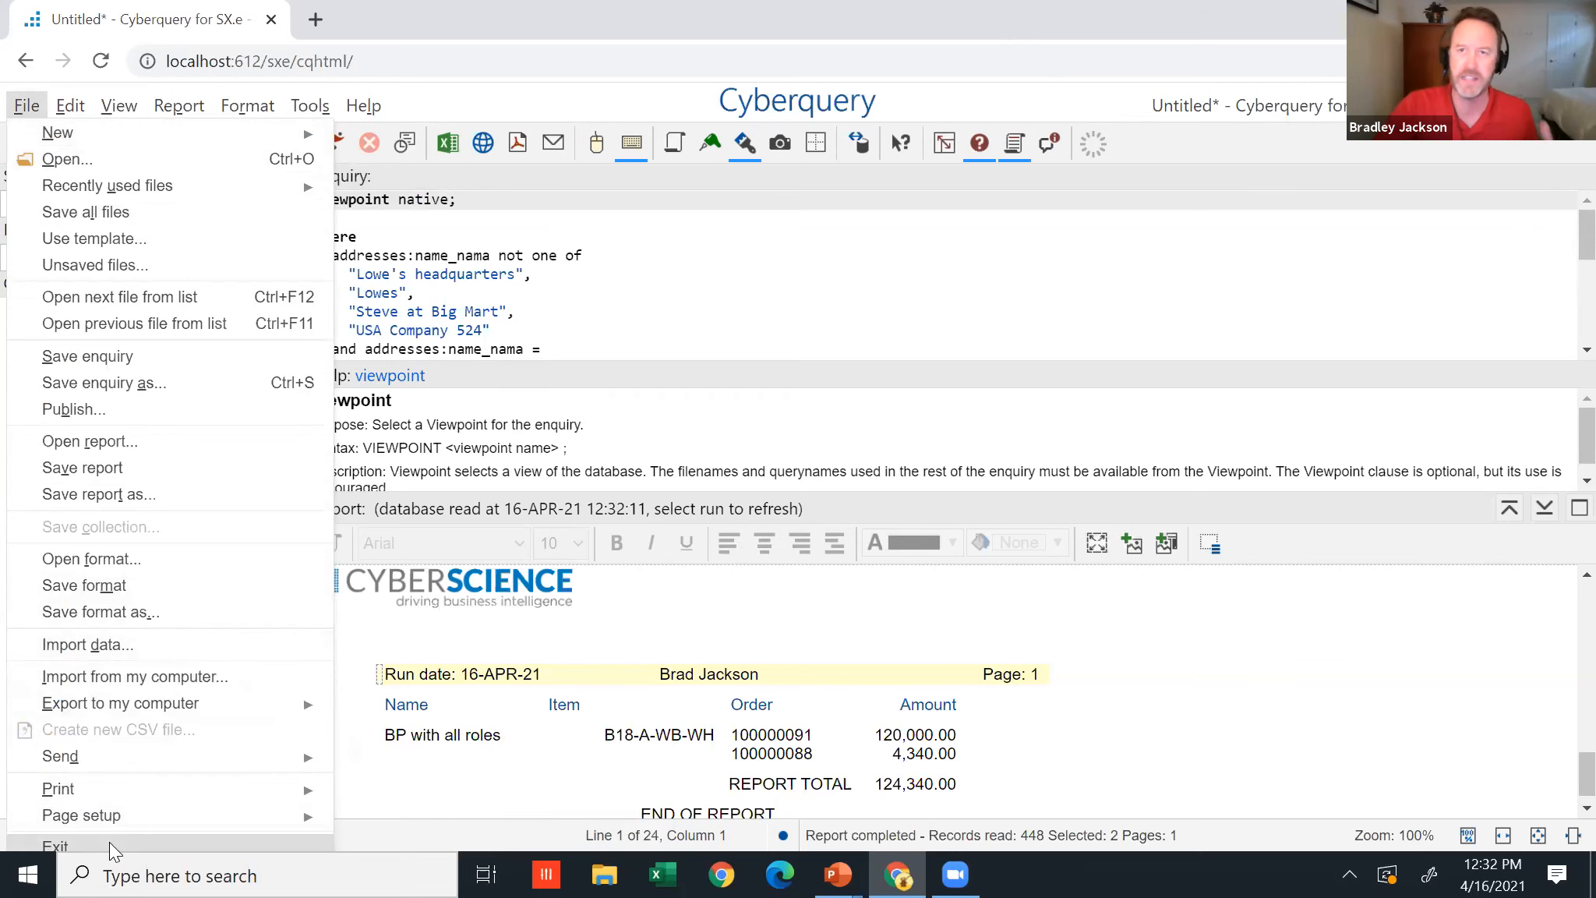
key(Escape)
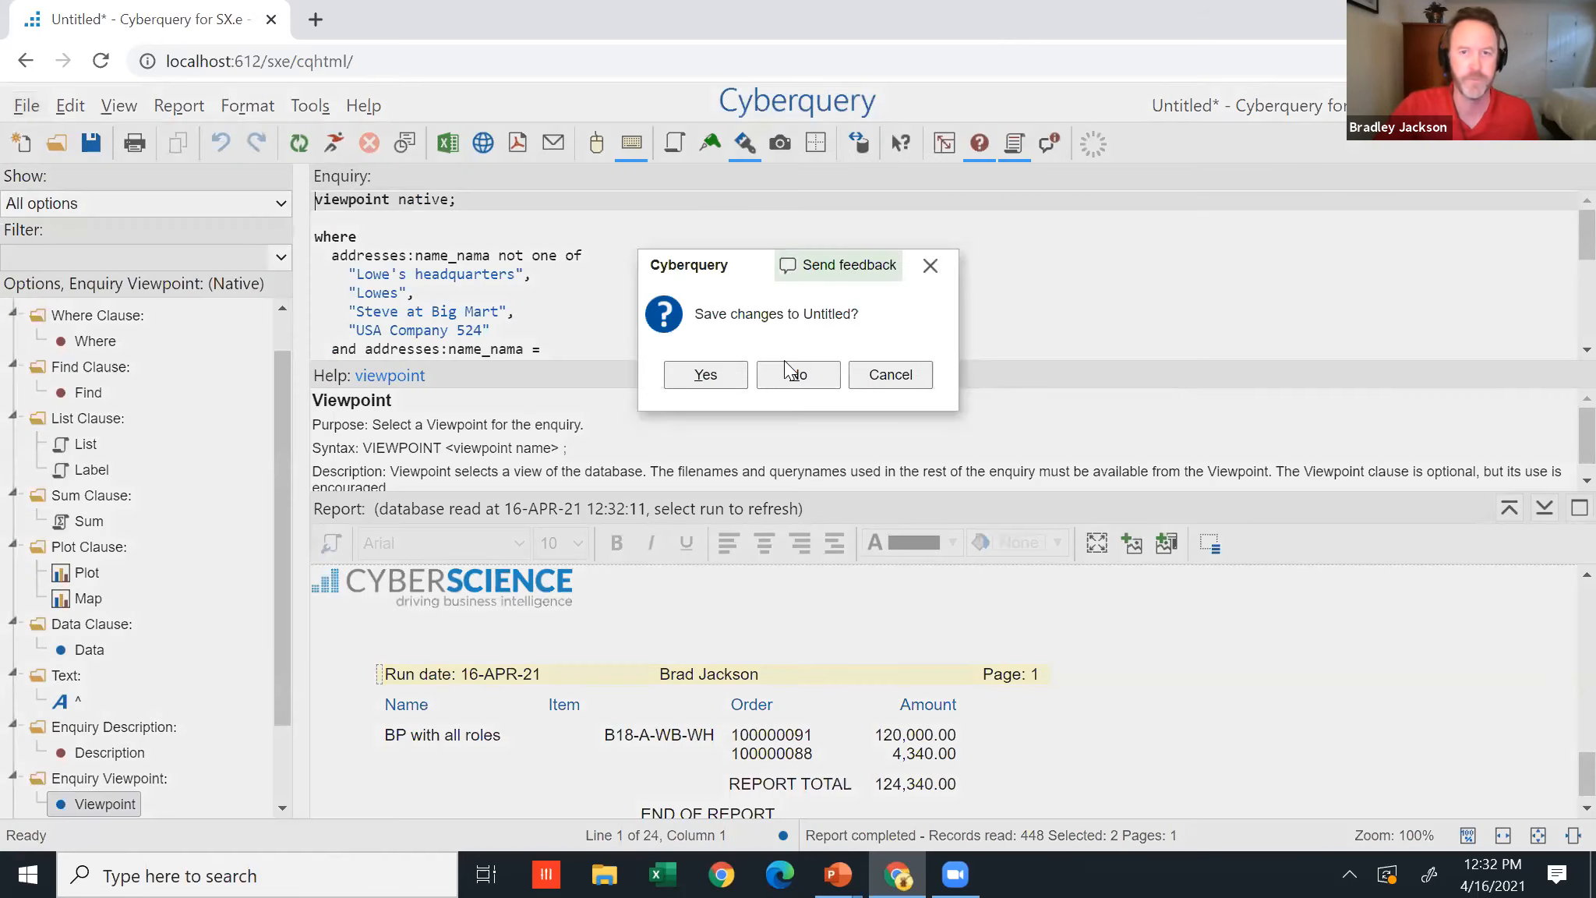
click(785, 363)
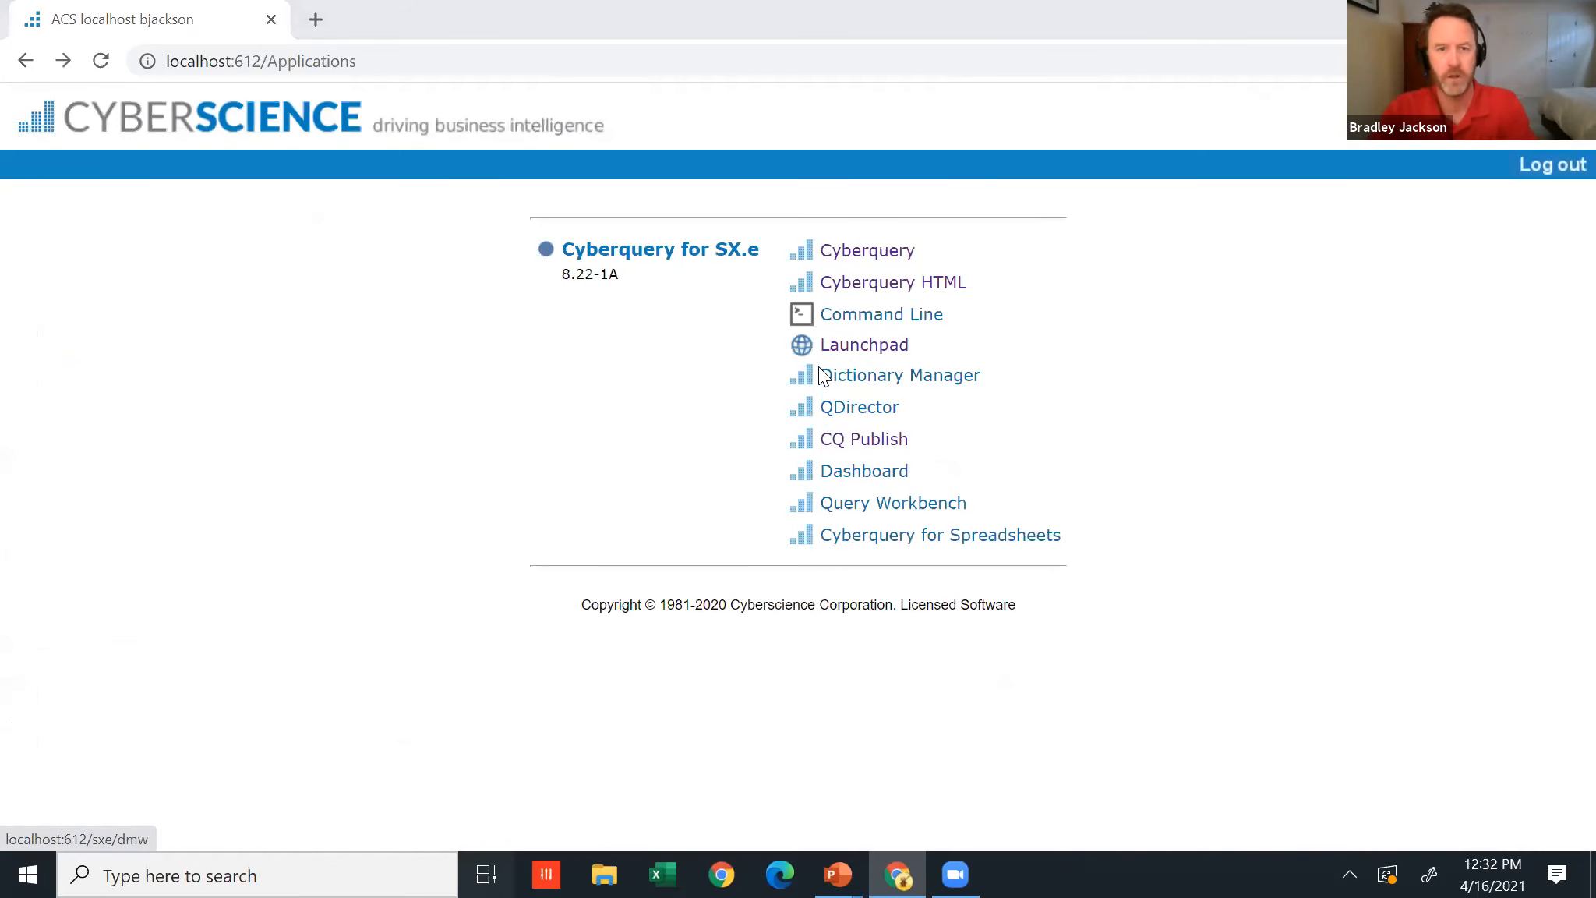
key(super+Tab)
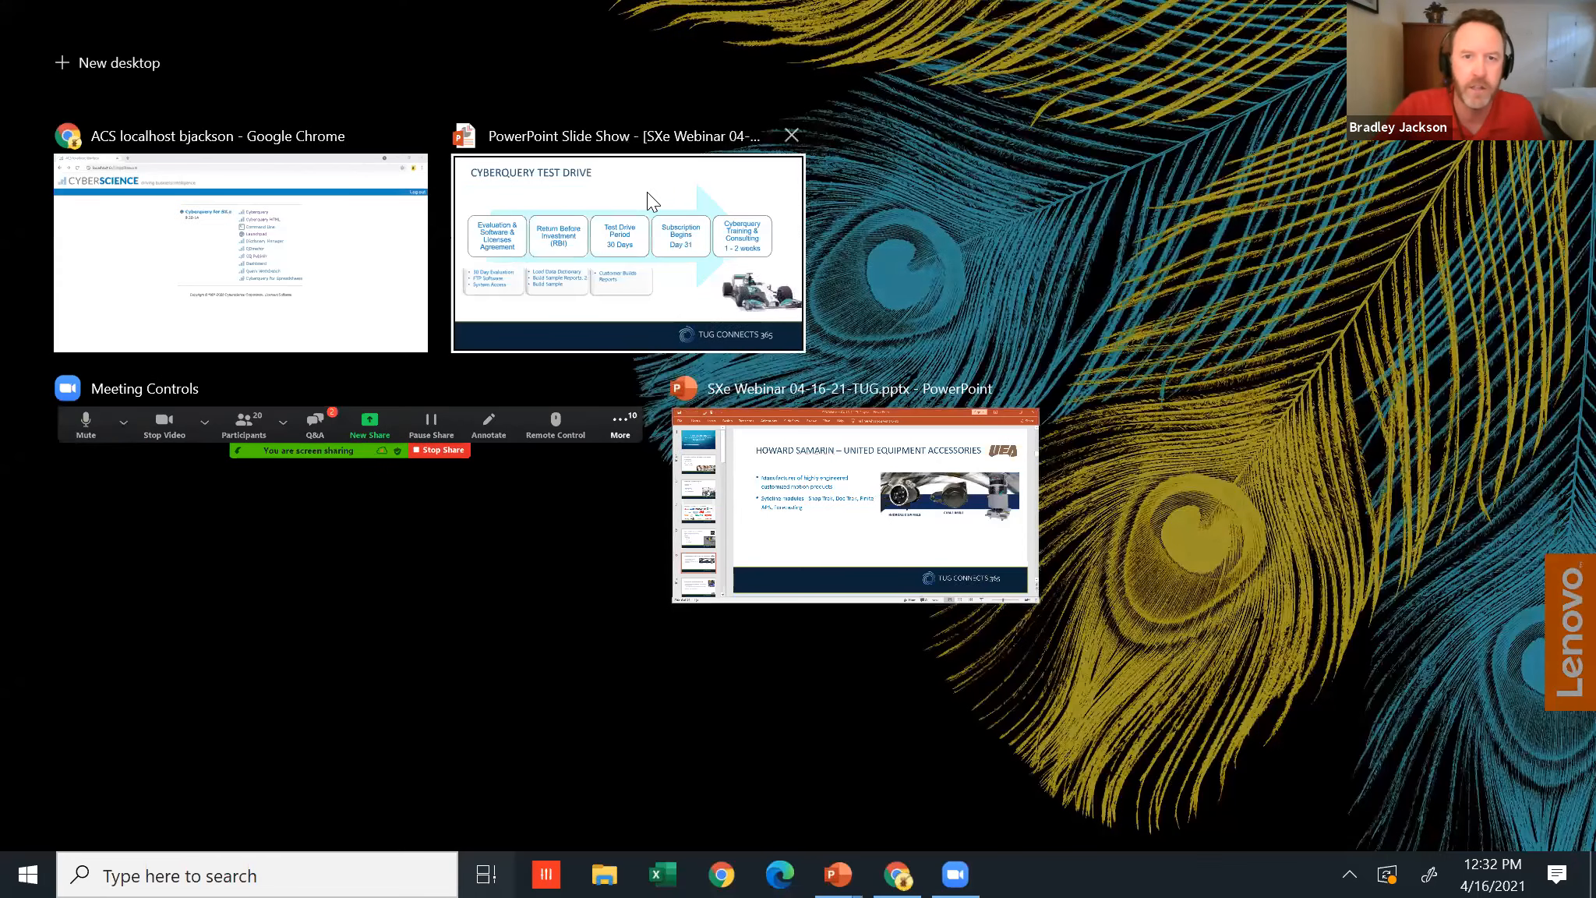
click(647, 192)
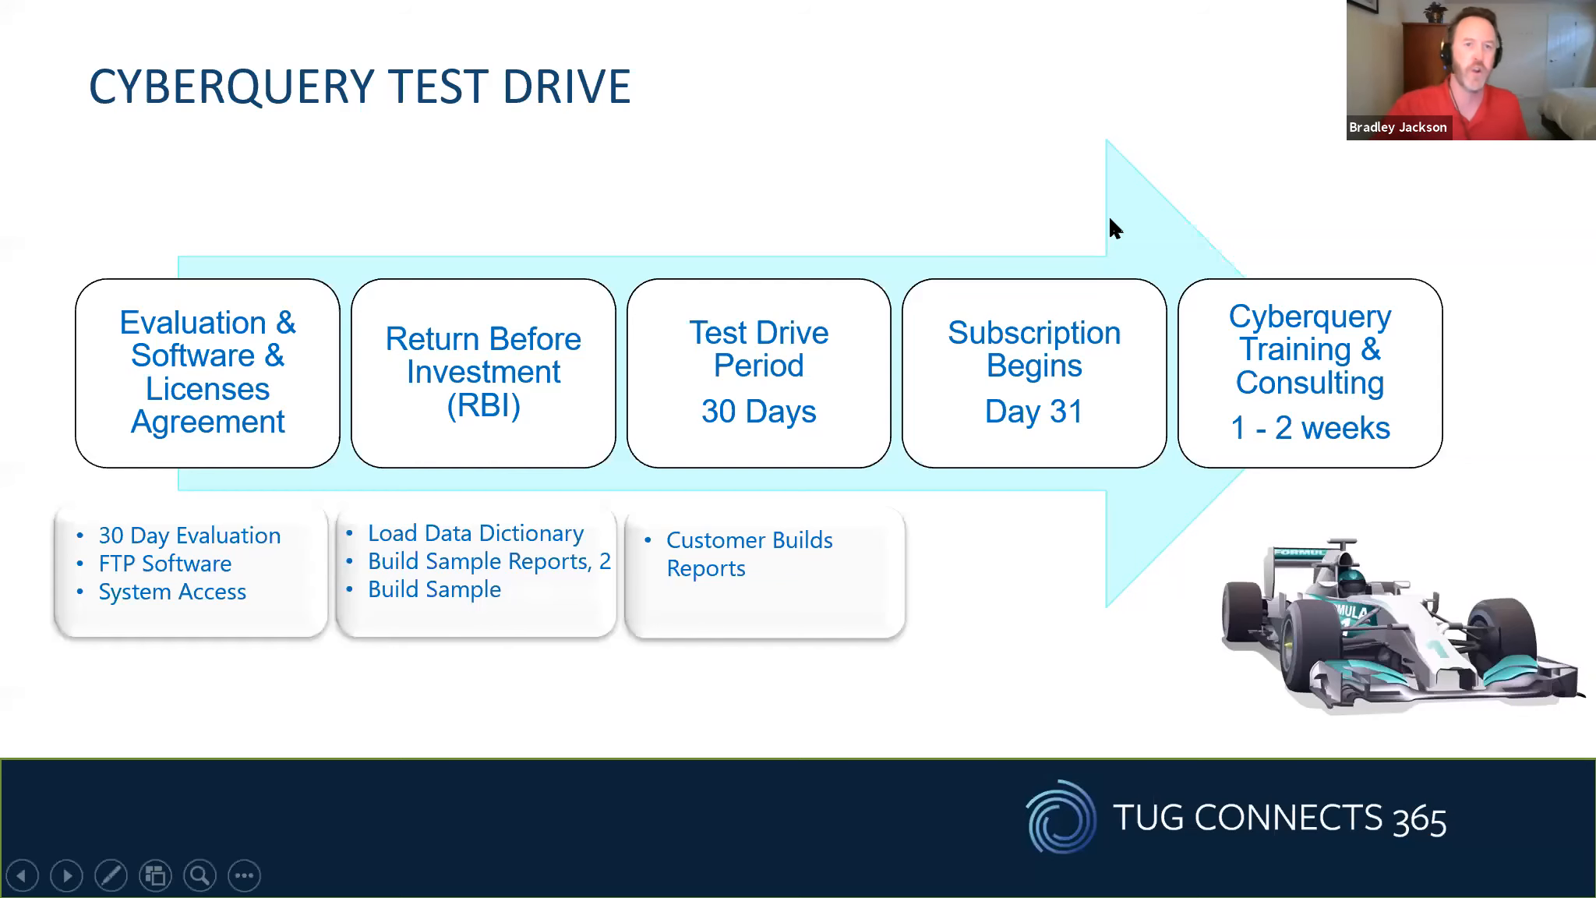